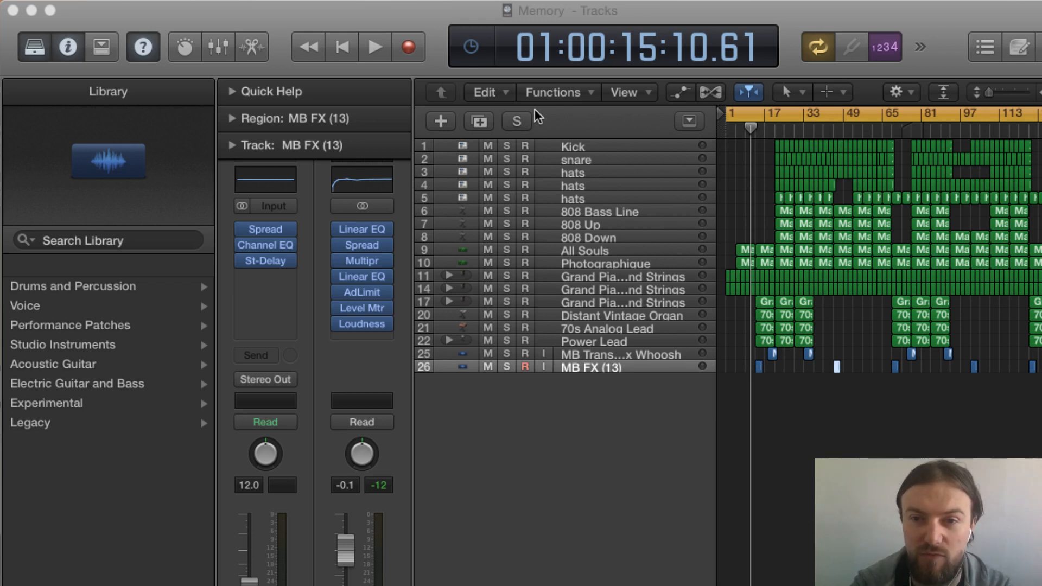
- Turn off cycle mode and play the full arrangement from the beginning to just past bar 33
left_click(766, 114)
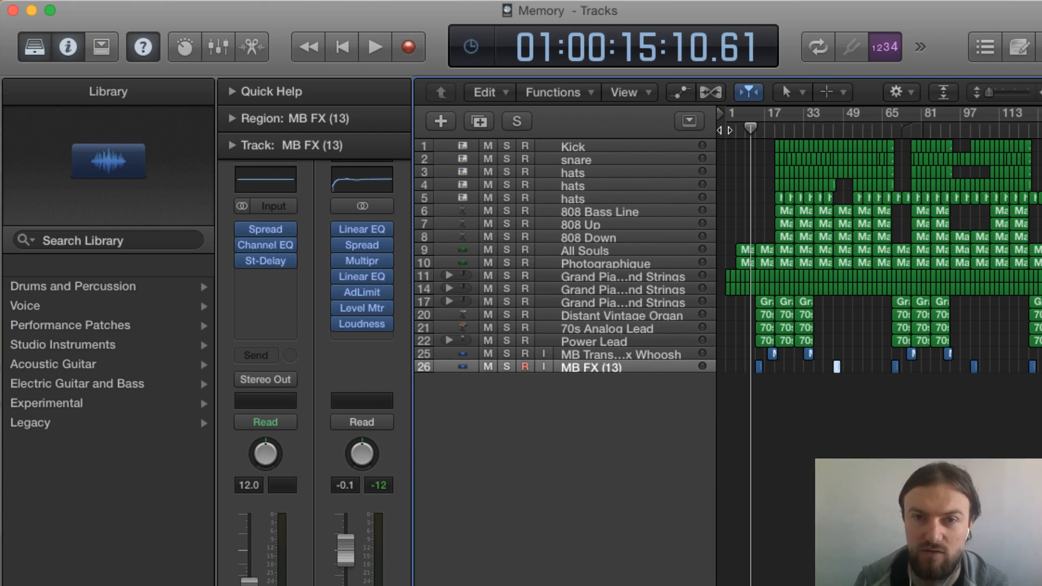
left_click(724, 130)
key("space")
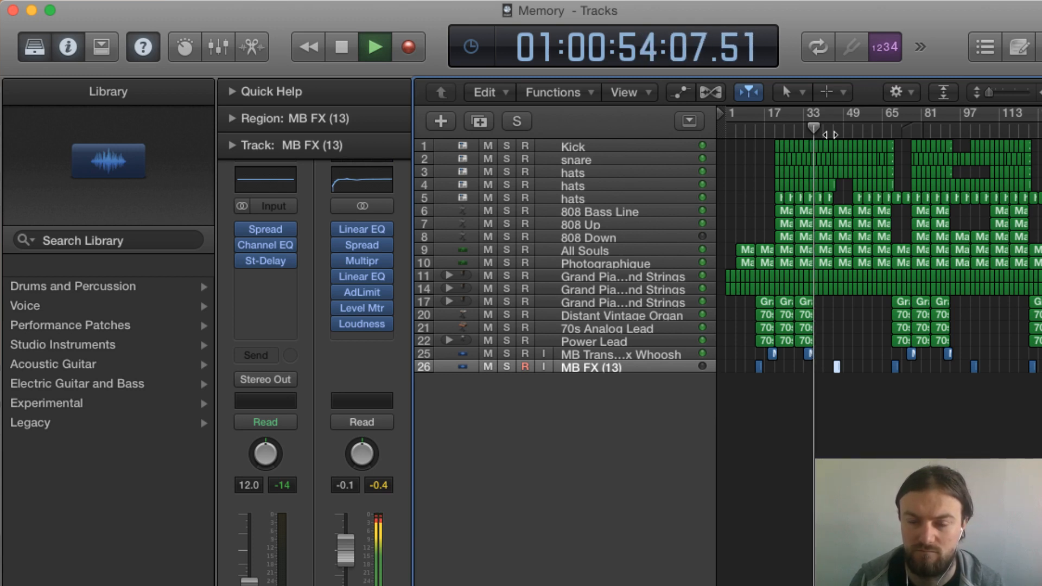
key("space")
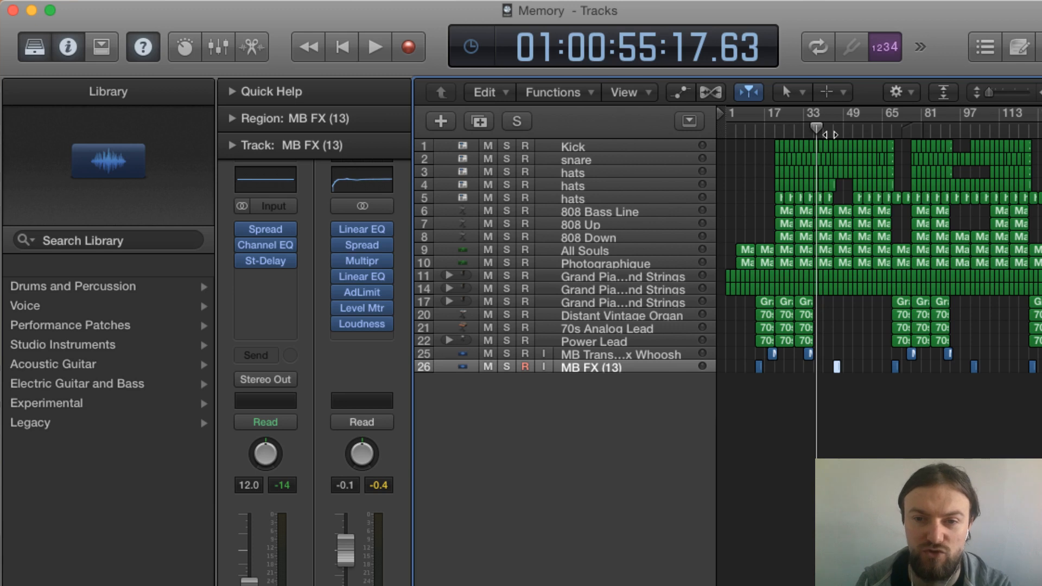
- Solo and select the Grand Piano and Strings track 11, and widen the track header area
left_click(505, 275)
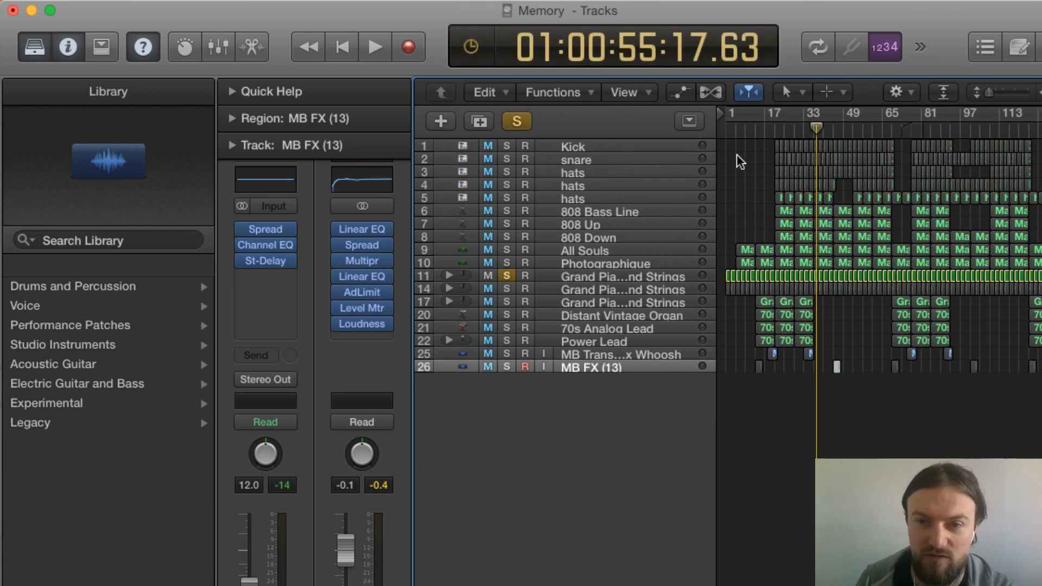
left_click_drag(715, 124, 738, 127)
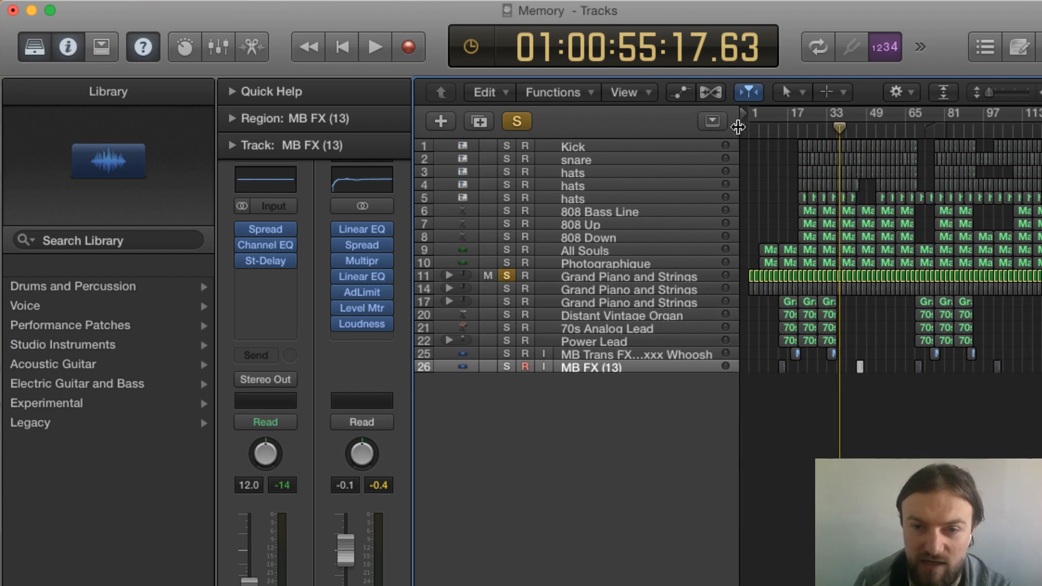
left_click(651, 277)
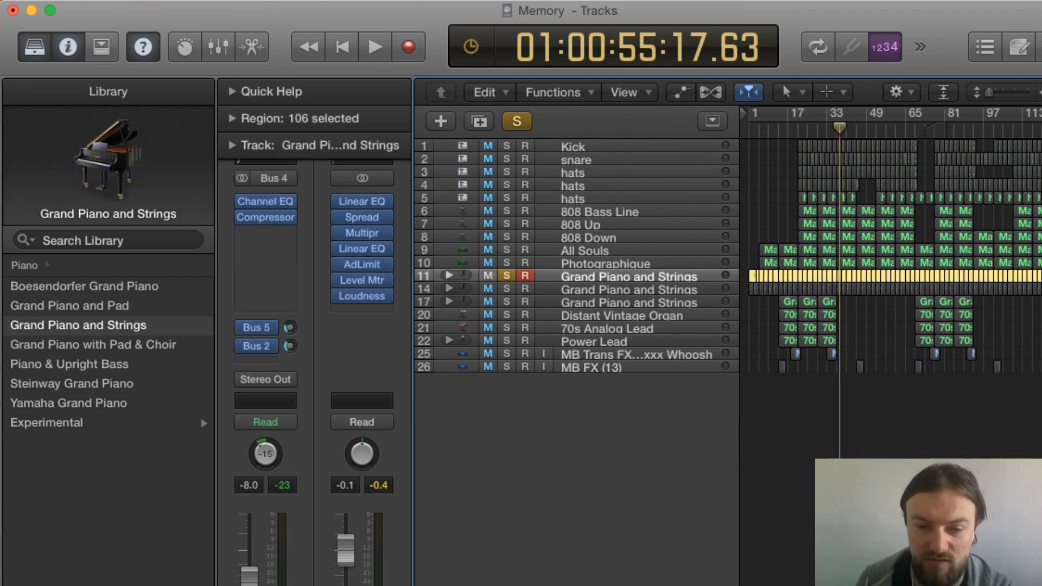
scroll(362, 280, "up", 2)
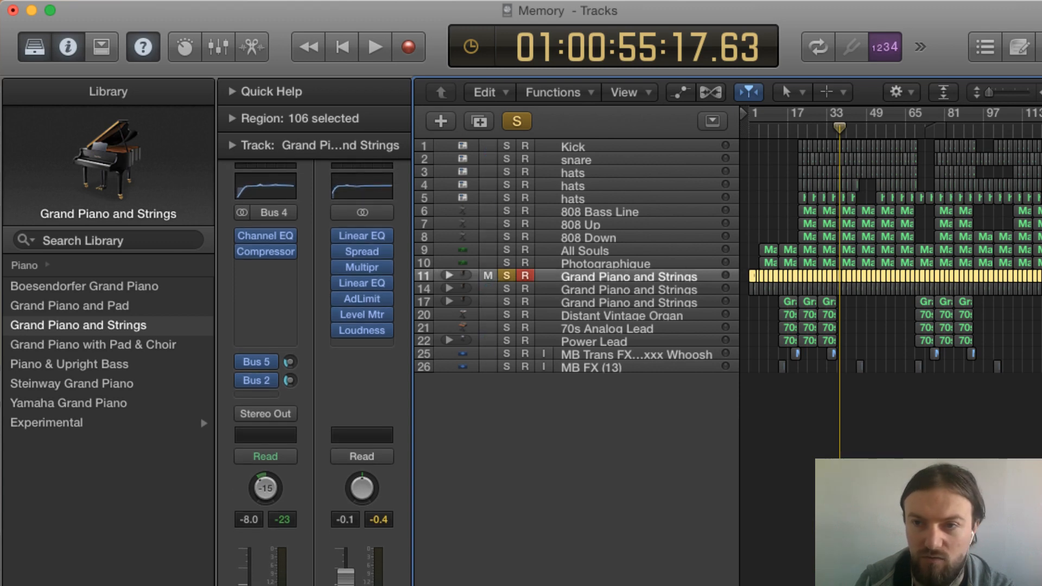
- Open the first Chinese Banjo region on track 11 in the Piano Roll, zoomed to show its full pattern
mouse_move(1041, 93)
left_mouse_down()
mouse_move(998, 92)
mouse_move(1041, 92)
left_mouse_up()
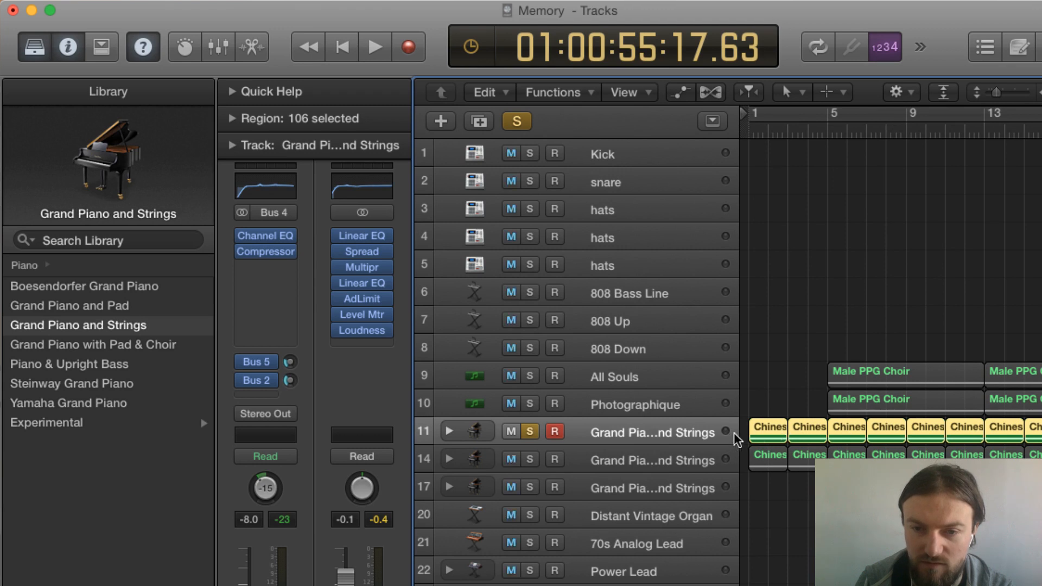
double_click(772, 426)
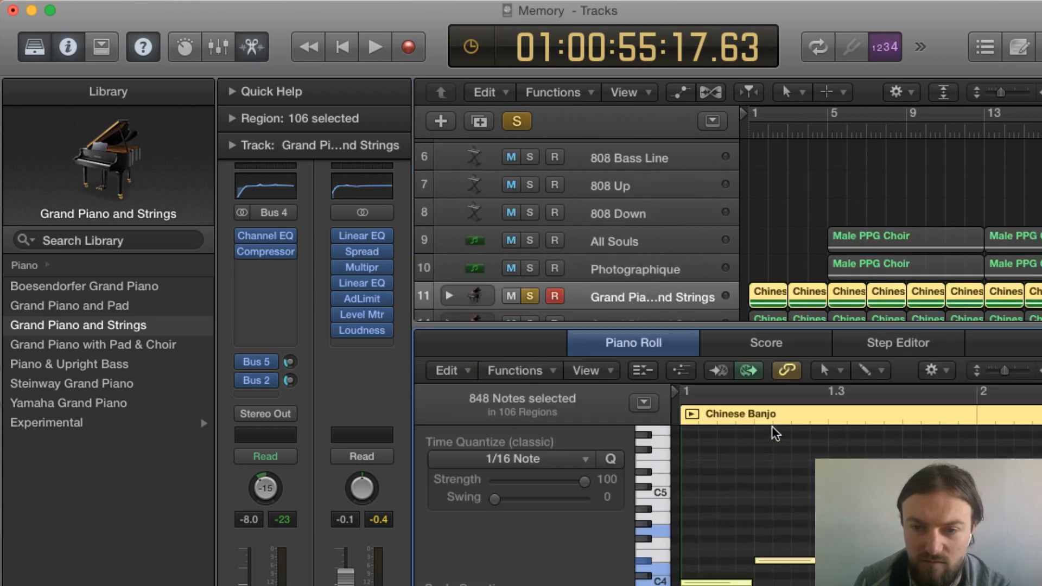
left_click_drag(1041, 371, 1040, 371)
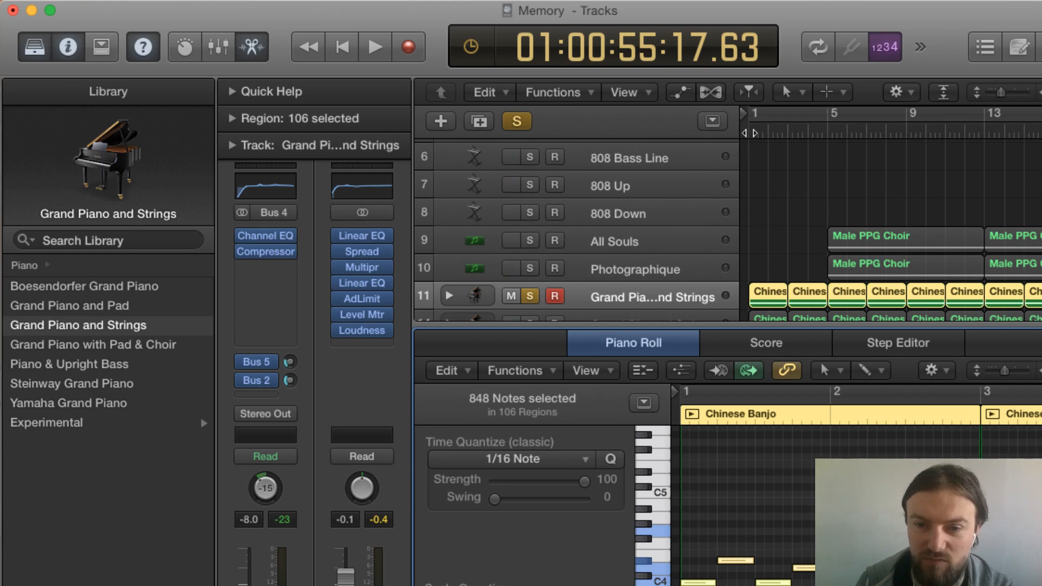
- Examine the Channel EQ curve and its Grand Piano EQ 01 preset on track 11, and close the plug-in
left_click(286, 181)
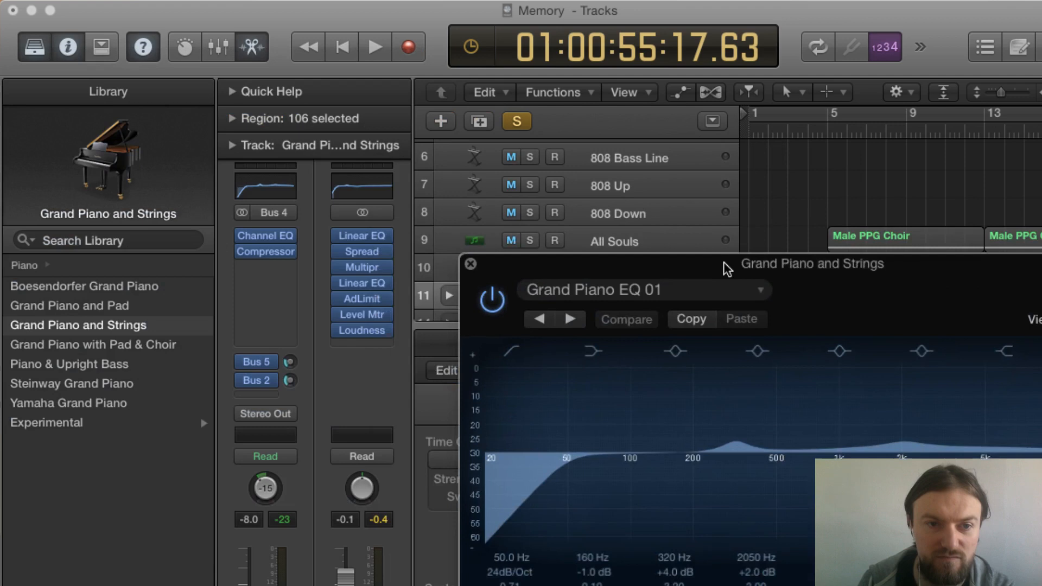
left_click_drag(724, 262, 552, 224)
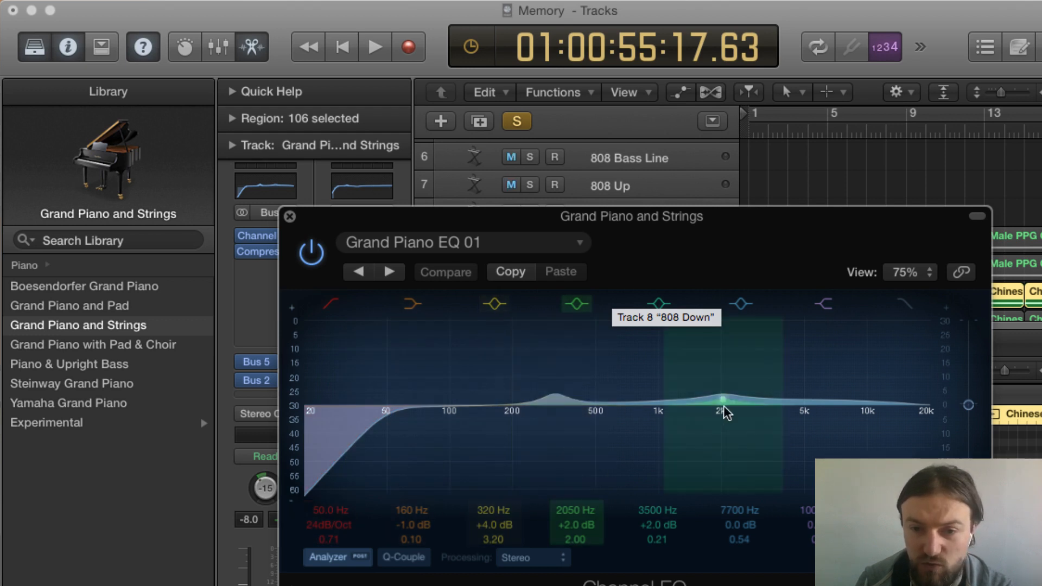
left_click(290, 218)
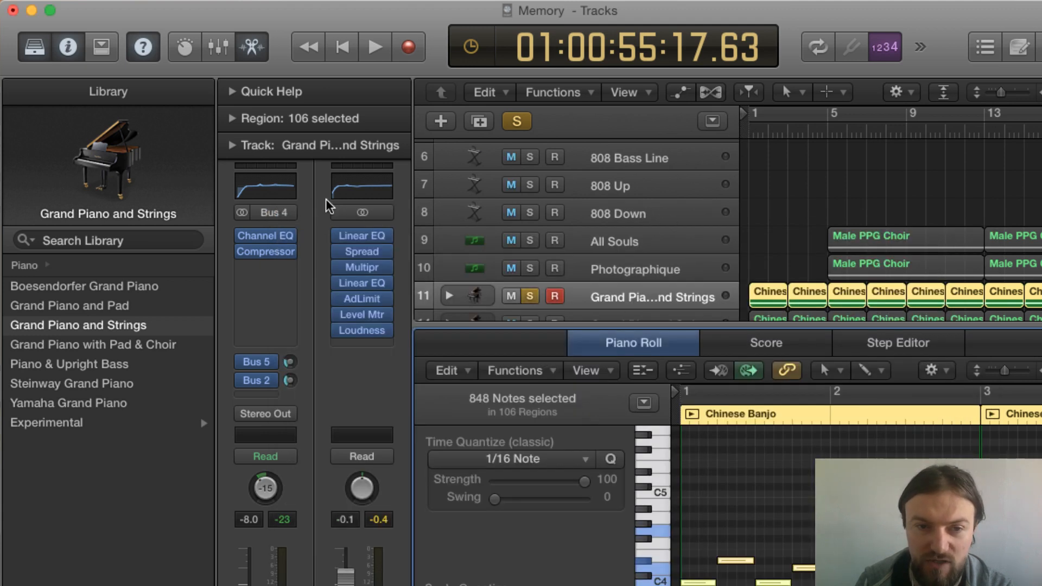
- Examine the Compressor settings and its Platinum Orchestral preset on track 11, and close the plug-in
mouse_move(273, 253)
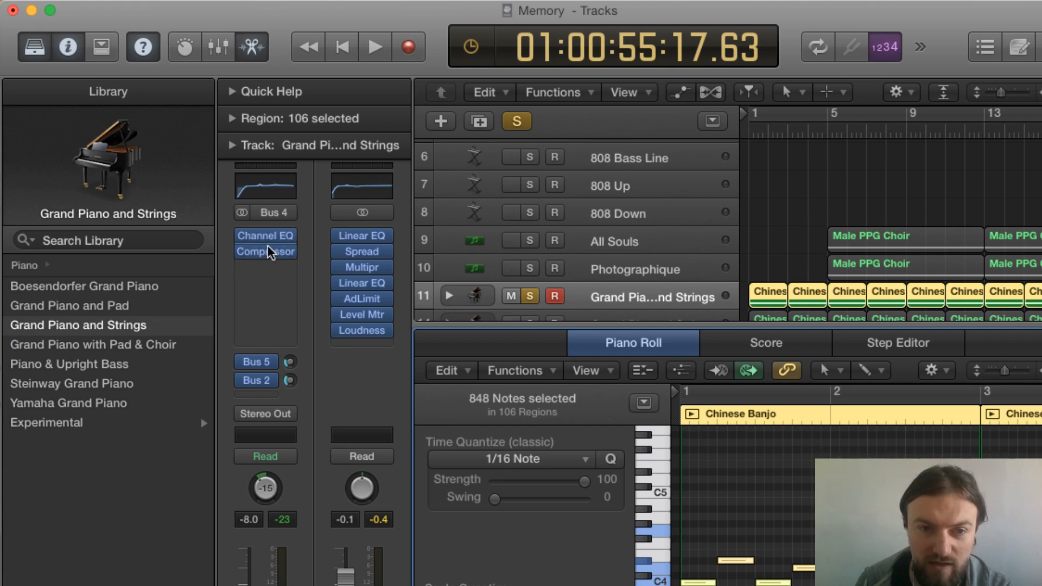
left_click(270, 252)
left_click_drag(4, 108, 565, 144)
left_click(571, 477)
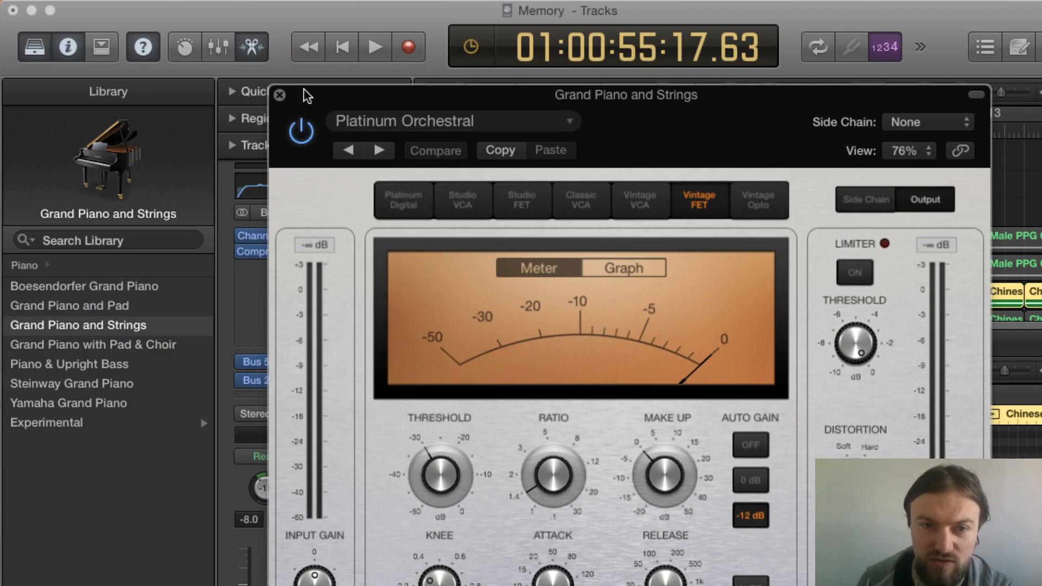
left_click(280, 96)
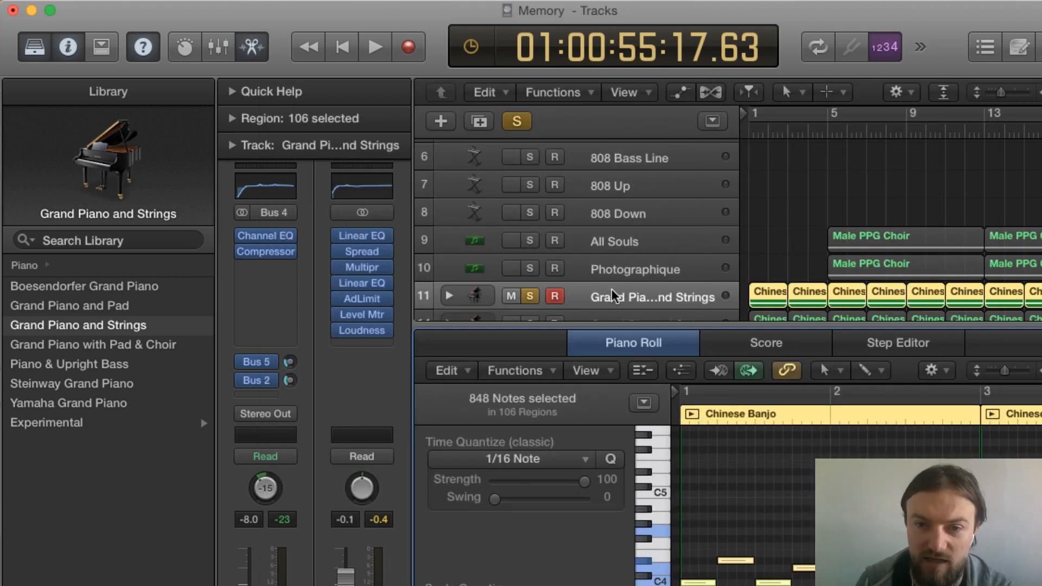
- Expand the Grand Piano and Strings track stack 11 to show its Grand Piano and Strings subtracks
scroll(597, 288, "down", 2)
left_click(449, 269)
scroll(597, 275, "down", 3)
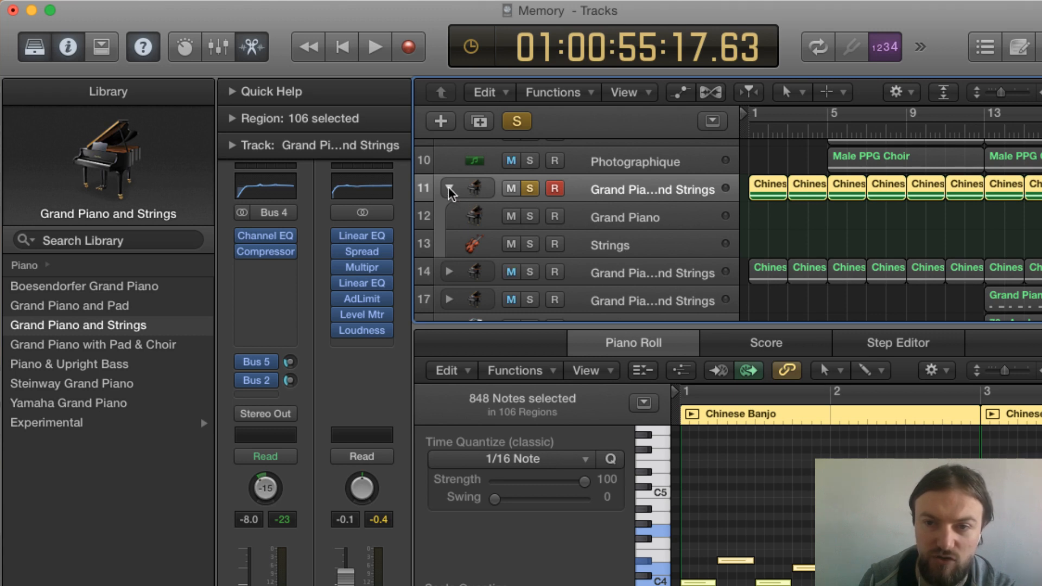
- Play track 11 from the beginning, alternately muting and unmuting its Strings and Grand Piano subtracks to compare the two layers
key("Return")
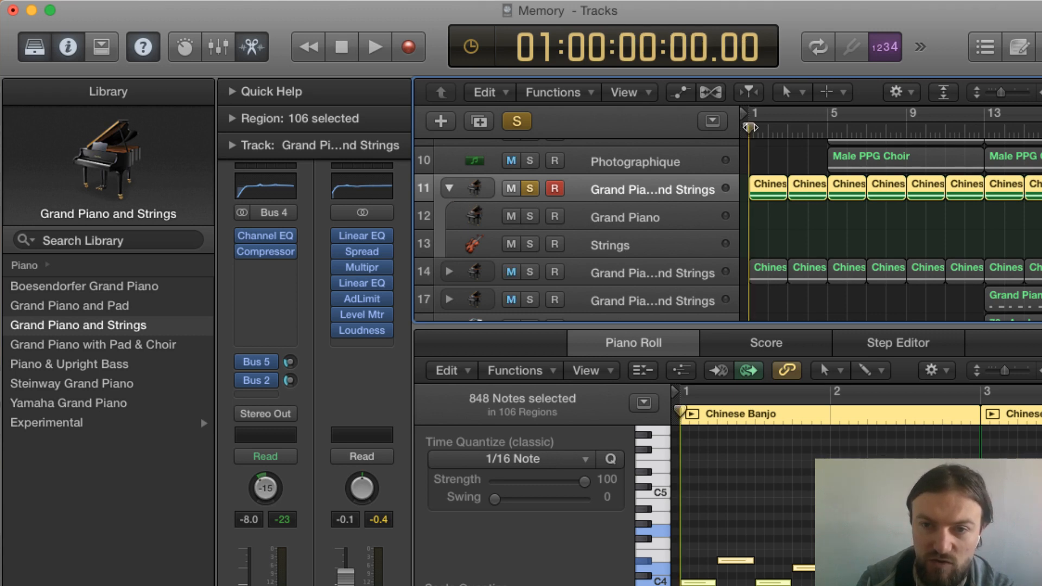
key("space")
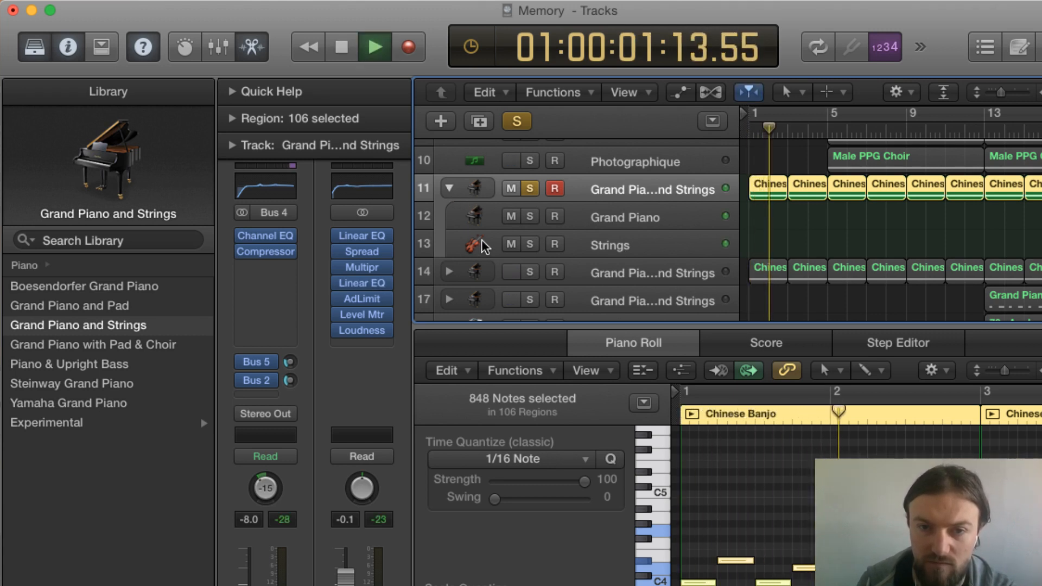
left_click(511, 244)
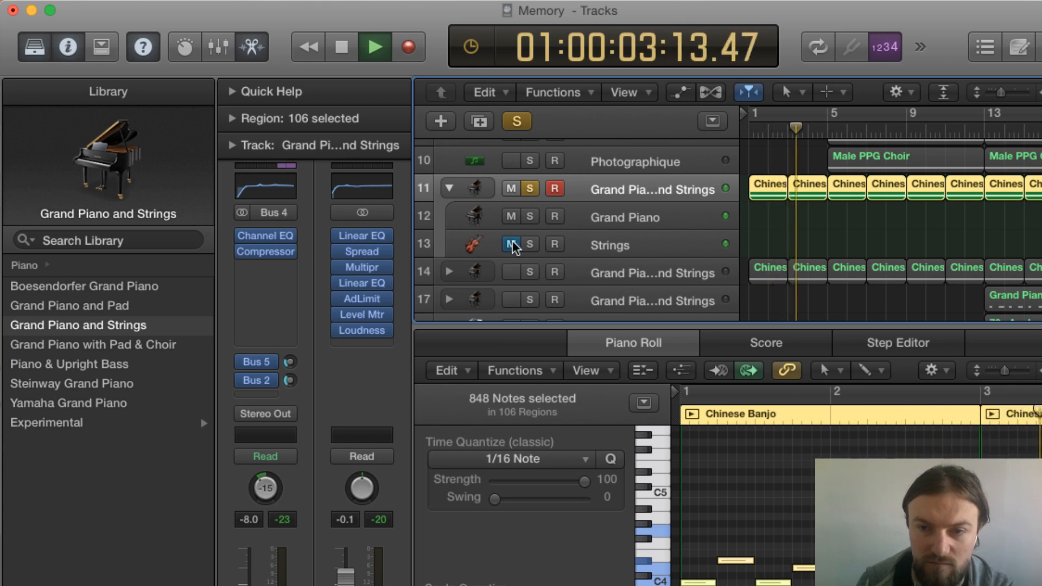
left_click(512, 243)
left_click(511, 217)
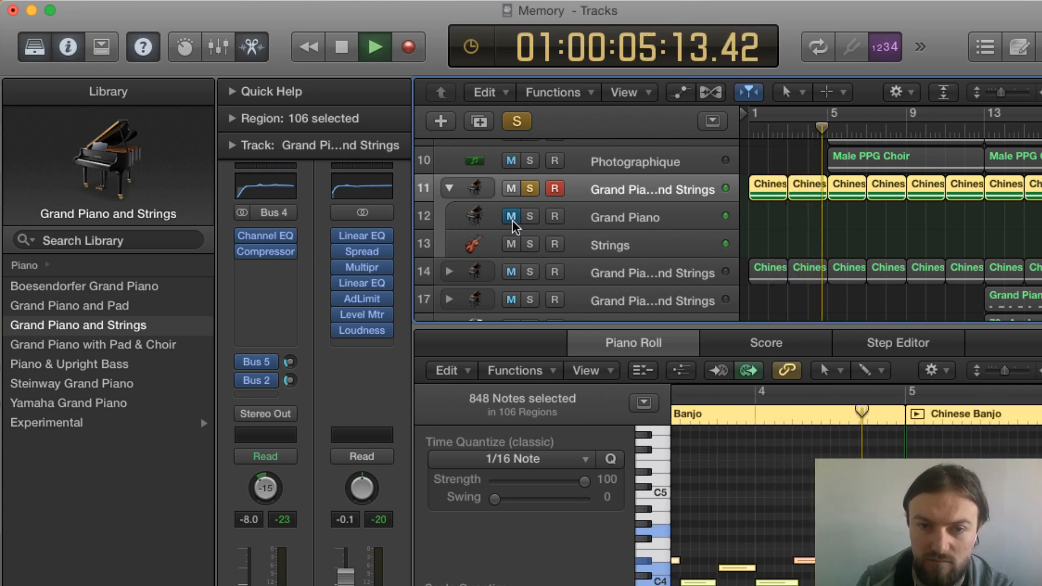
left_click(511, 243)
left_click(510, 217)
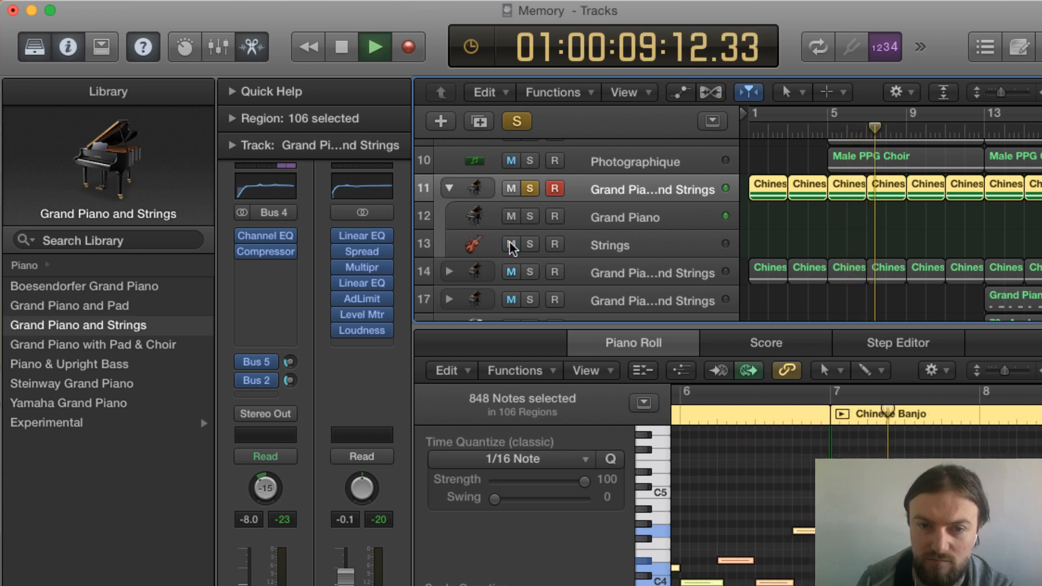
left_click(511, 244)
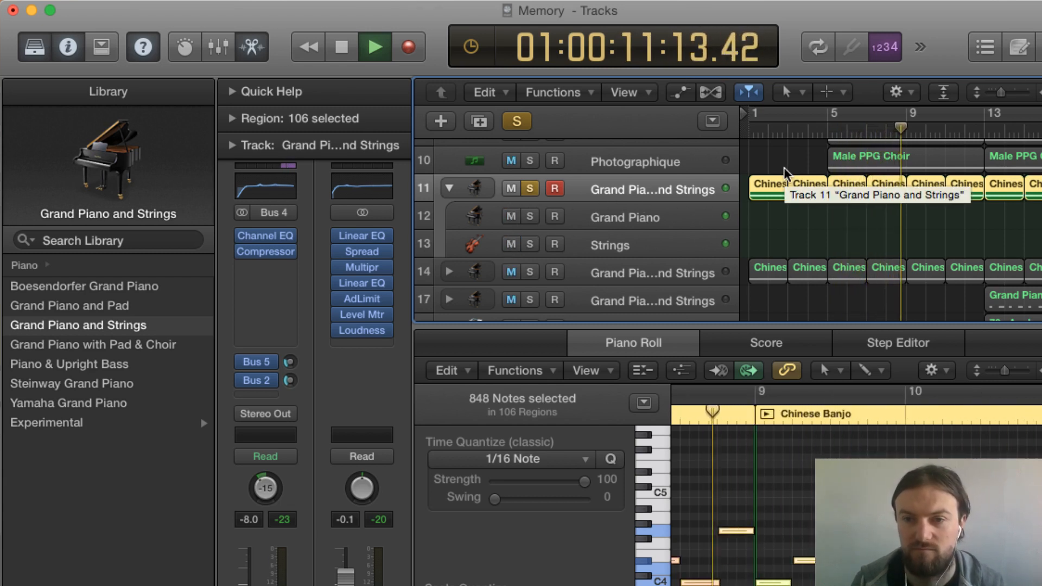
key("space")
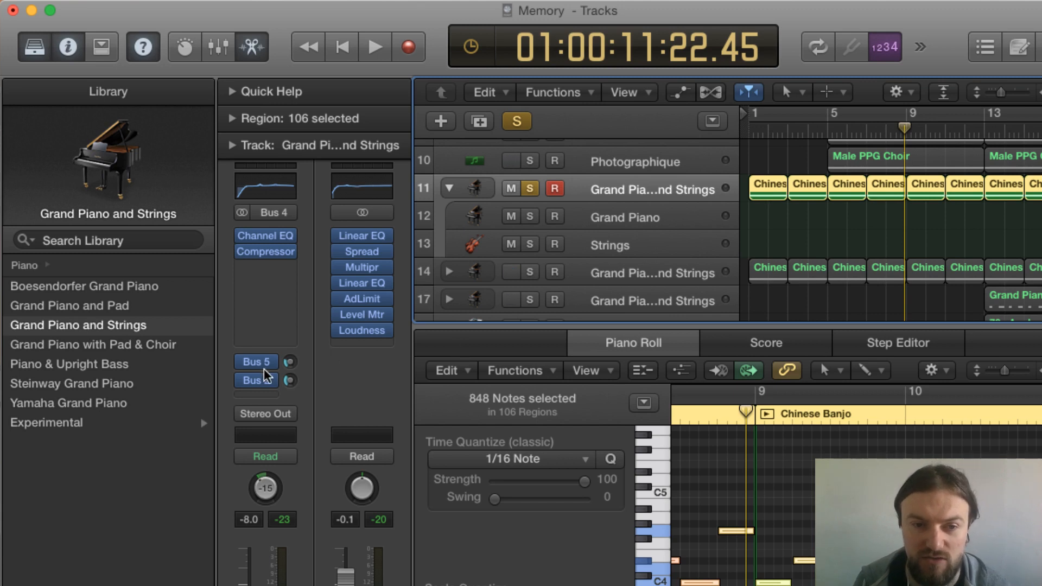
- Bypass the Bus 2 and Bus 5 sends on track 11 and play from the beginning with the Strings subtrack muted
left_click(242, 380)
left_click(241, 360)
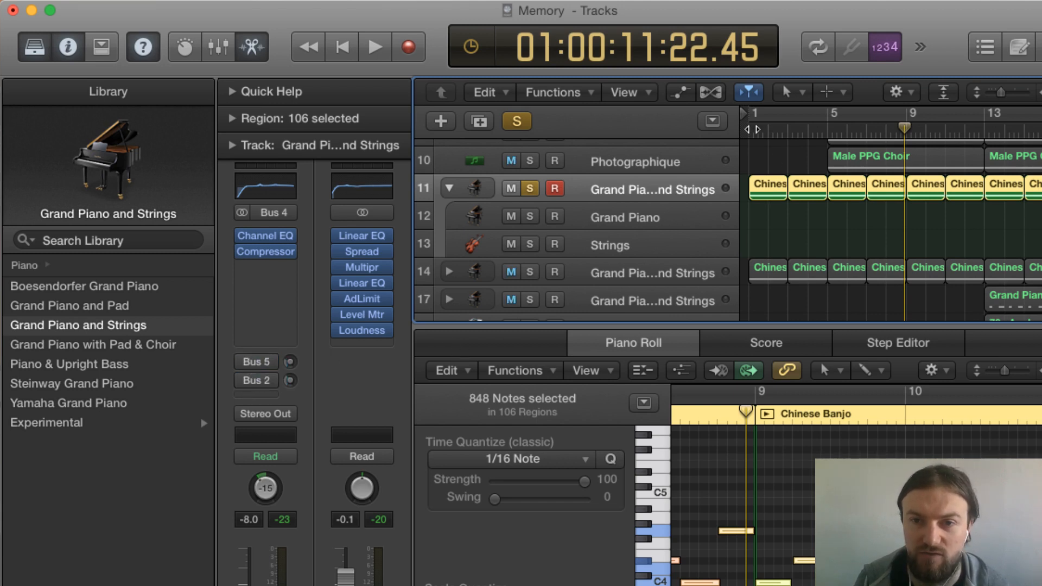
key("Return")
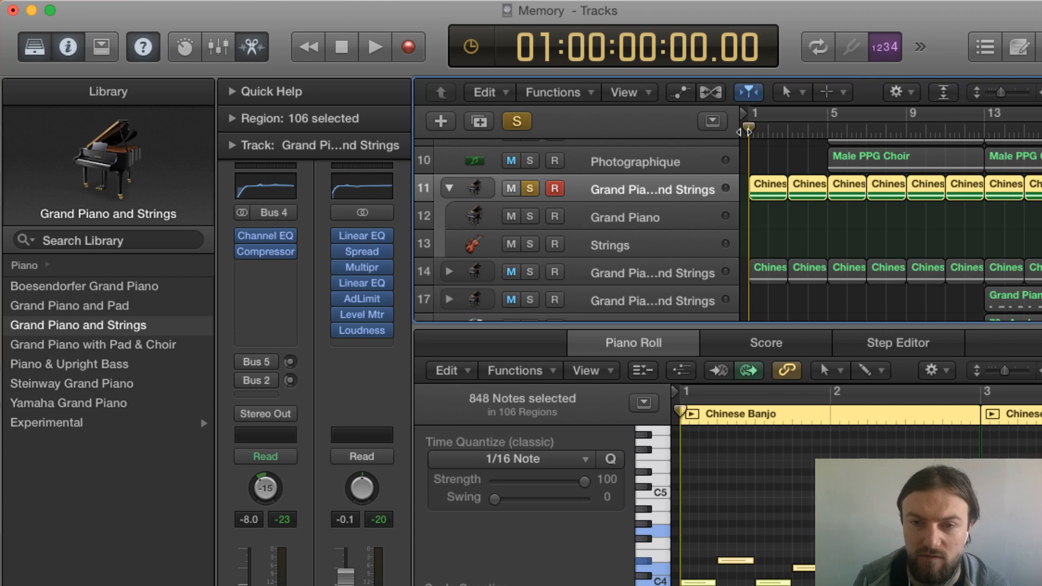
key("space")
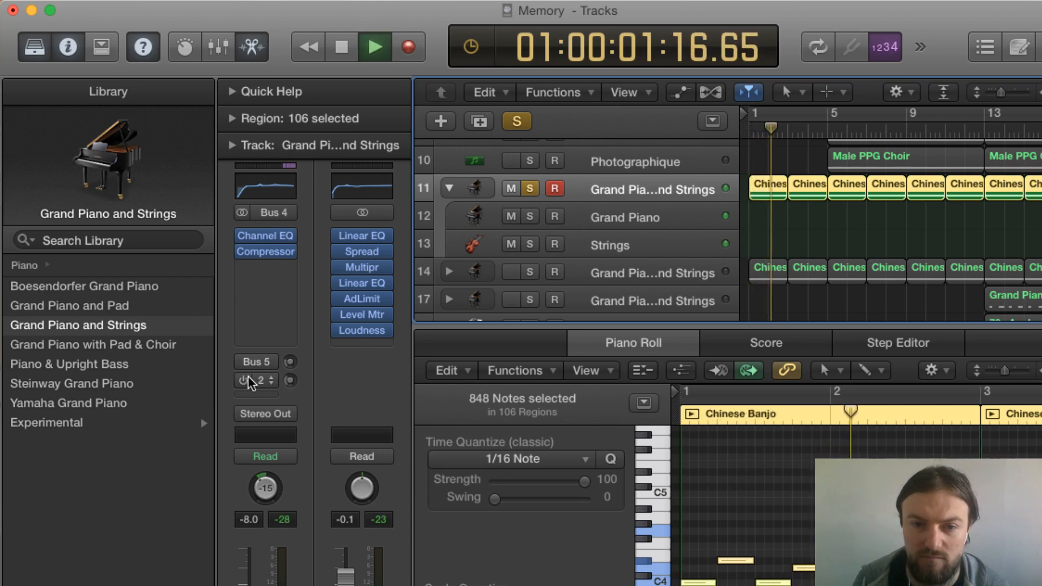
left_click(511, 245)
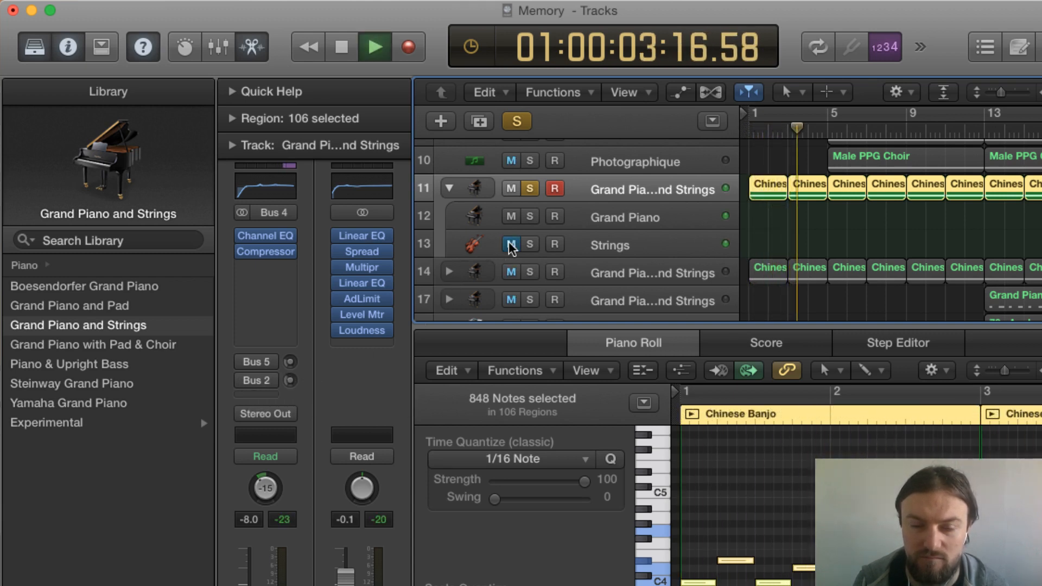
- Re-enable the Bus 5 and Bus 2 sends one after the other during playback, unmute the Strings subtrack and stop playback
left_click(243, 362)
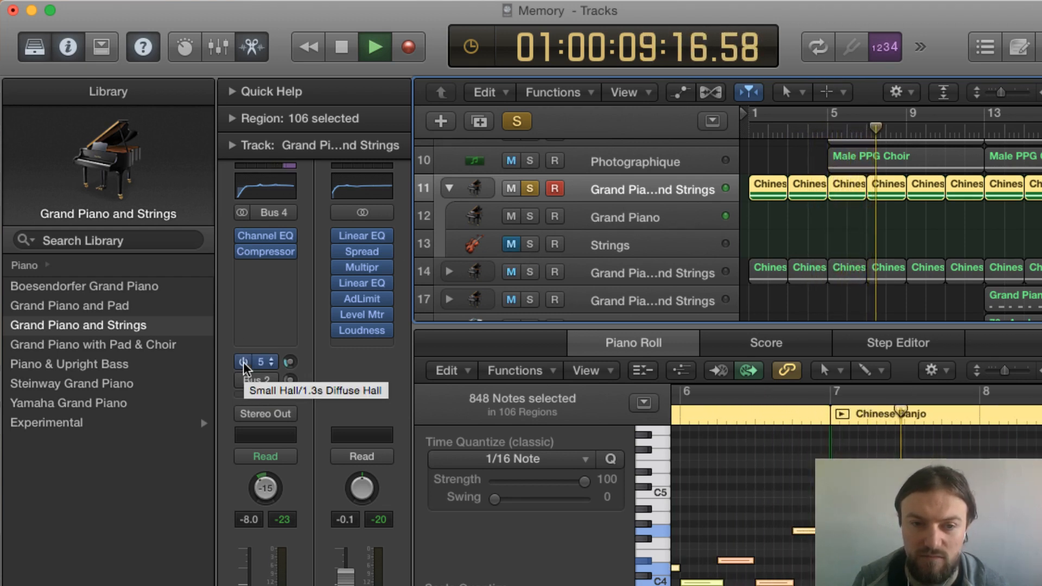
left_click(242, 381)
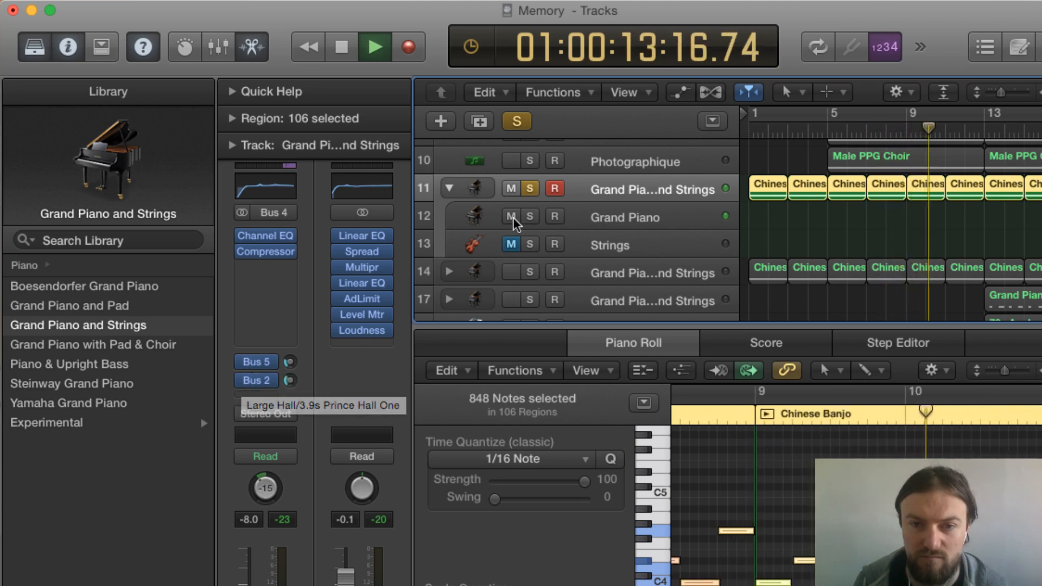
left_click(512, 244)
key("space")
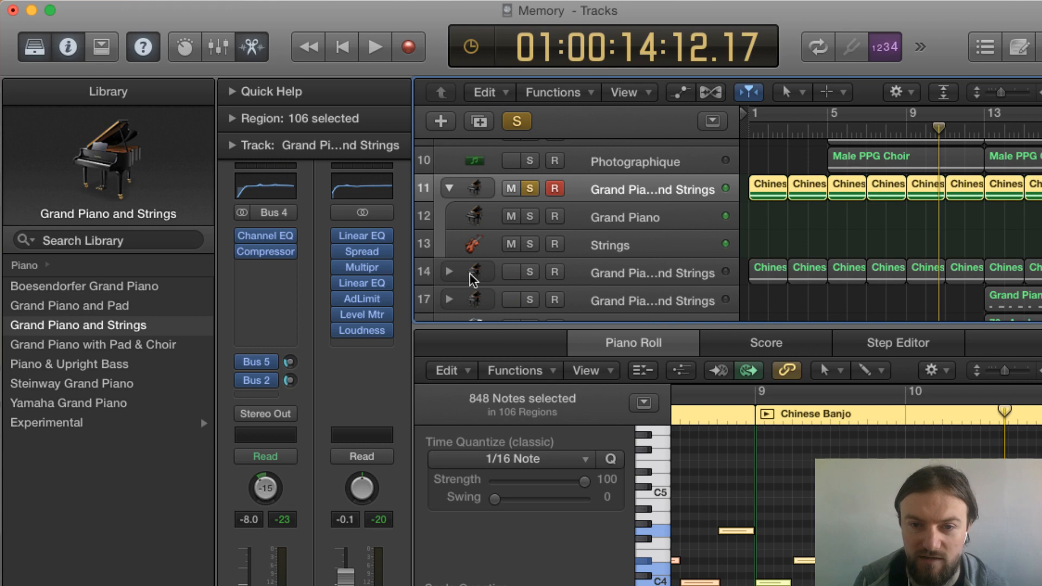
- Select and expand the Grand Piano and Strings track stack 14, and view the start of its Chinese Banjo notes
left_click(662, 268)
left_click(448, 271)
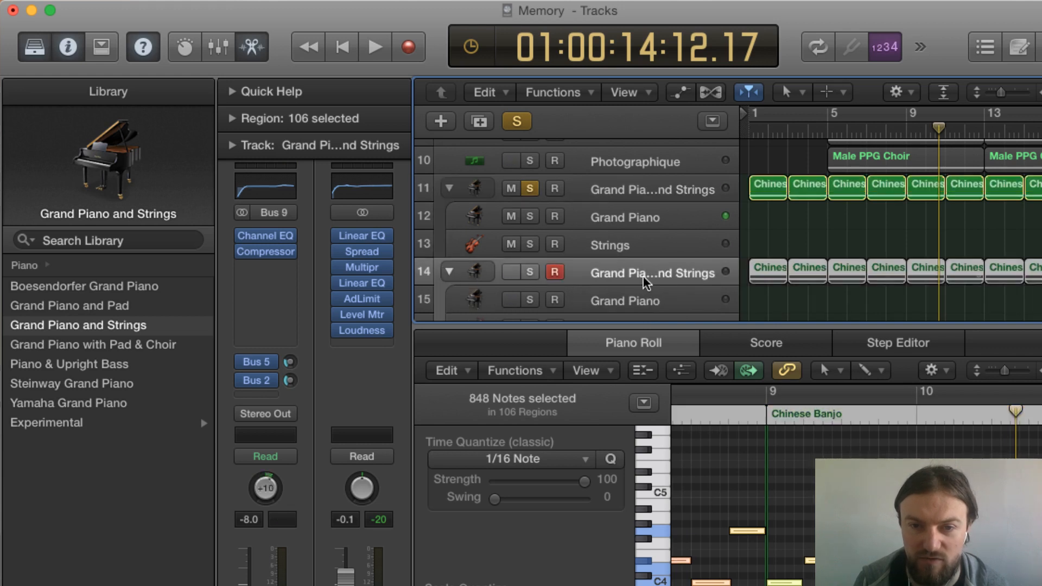
scroll(648, 271, "down", 3)
scroll(651, 266, "up", 2)
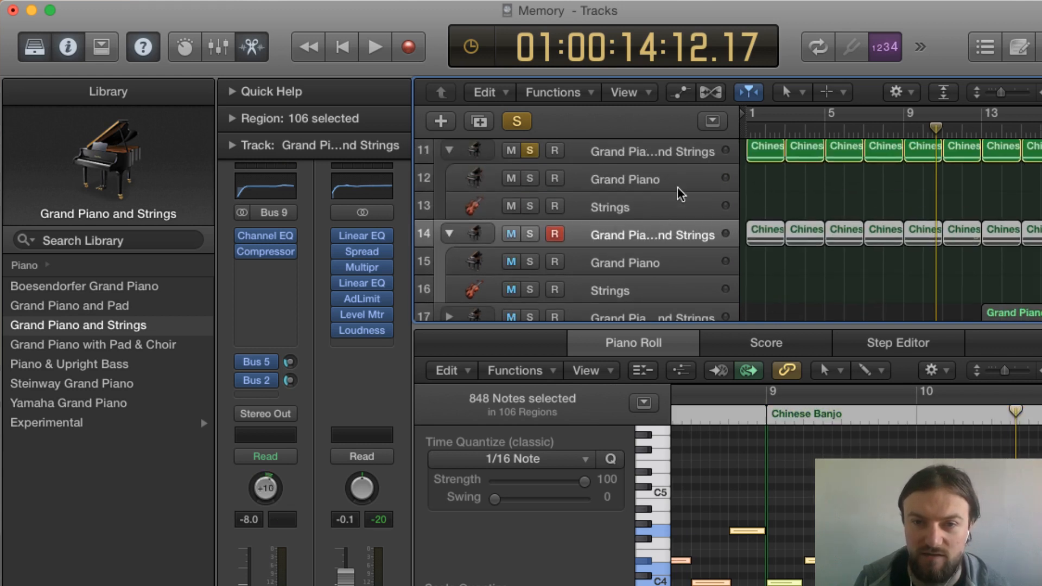
scroll(776, 239, "up", 1)
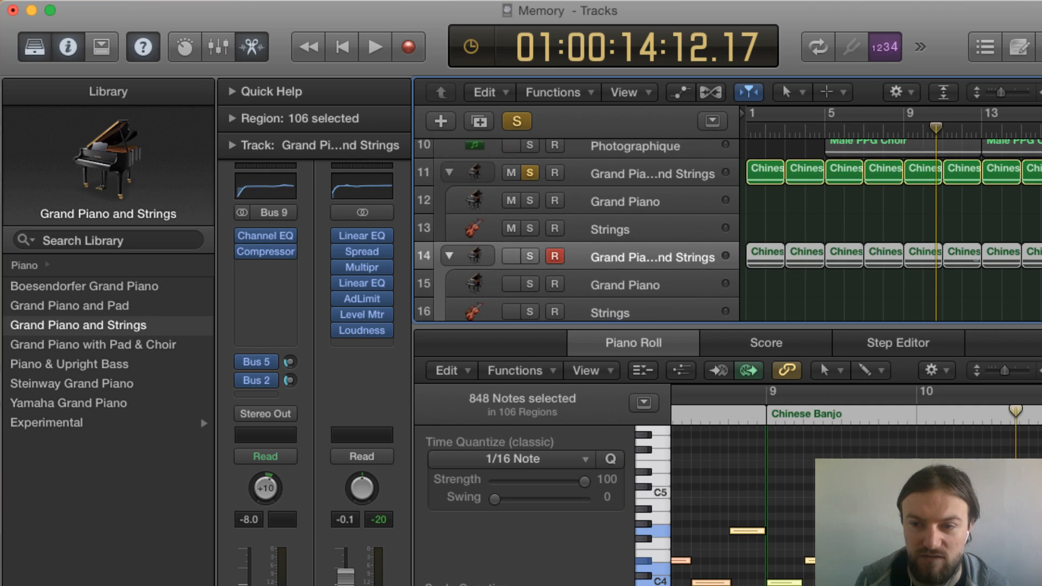
scroll(856, 488, "down", 4)
scroll(857, 488, "left", 3)
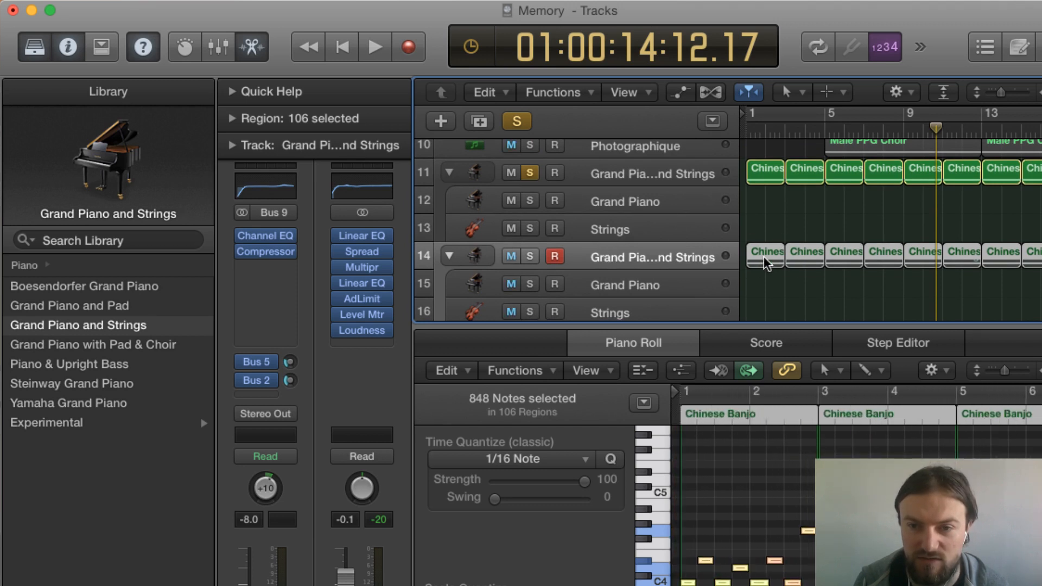
- Solo the Grand Piano and Strings track 14 alongside track 11 and play the two together, stopping after a few bars
left_click(530, 255)
key("space")
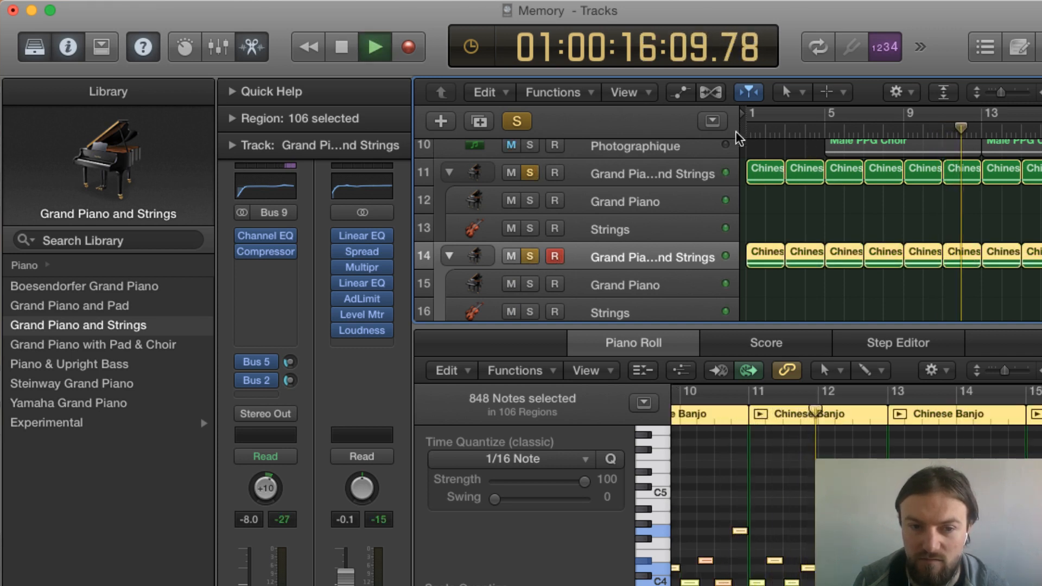
left_click(512, 145)
key("space")
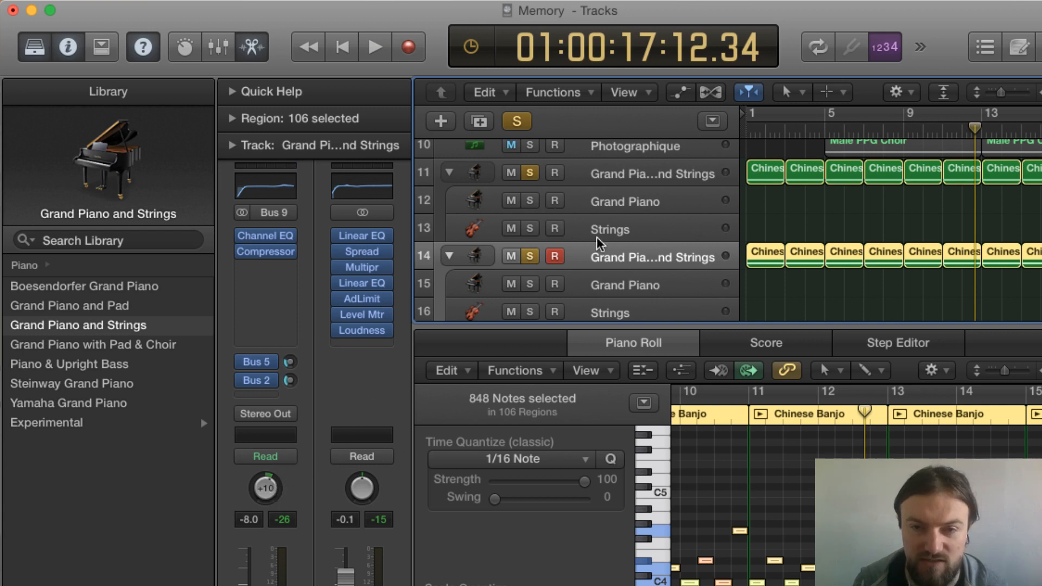
- Select track 11 and play a short passage of both soloed piano tracks from the beginning
left_click(638, 172)
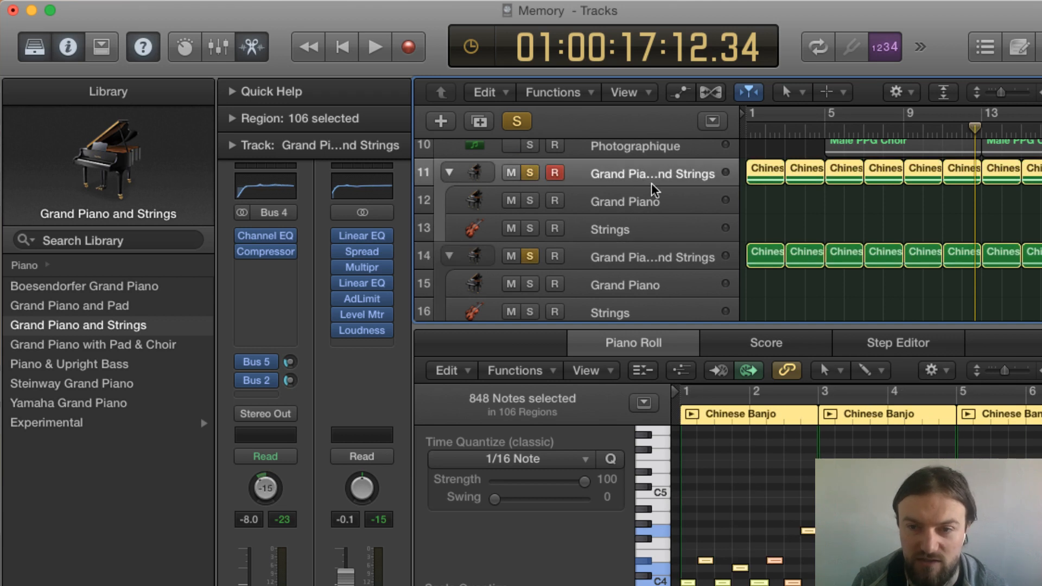
key("Return")
key("space")
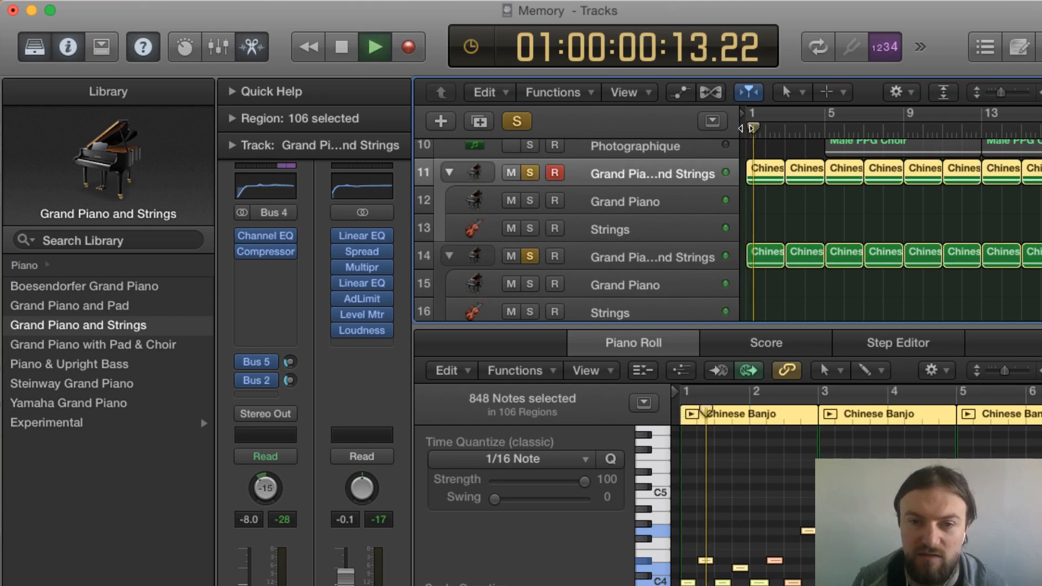
key("space")
- Select track 14, examine its Grand Piano EQ 01 Channel EQ curve and close the plug-in
left_click(617, 261)
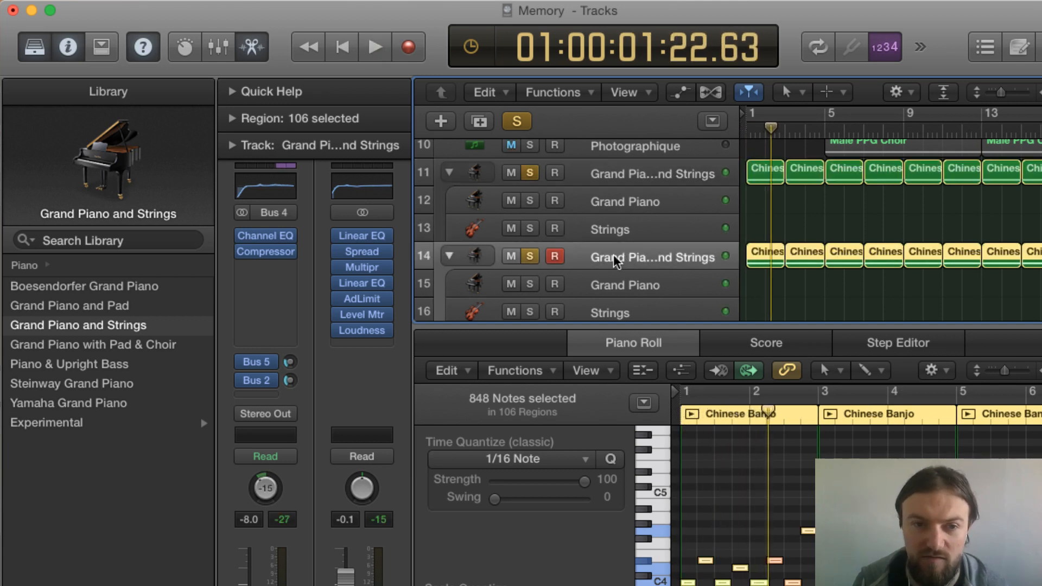
left_click(264, 189)
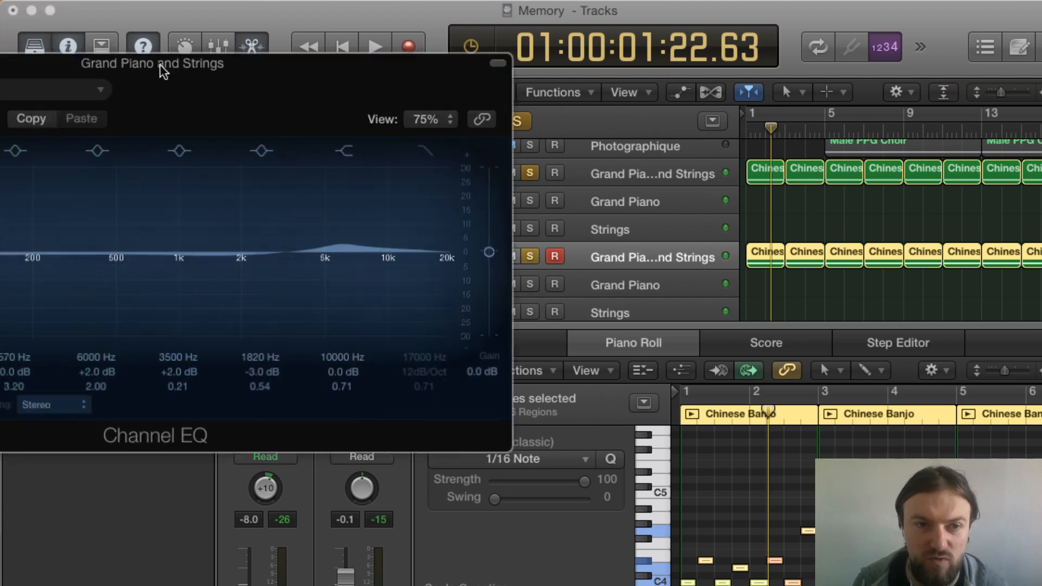
left_click_drag(163, 70, 726, 208)
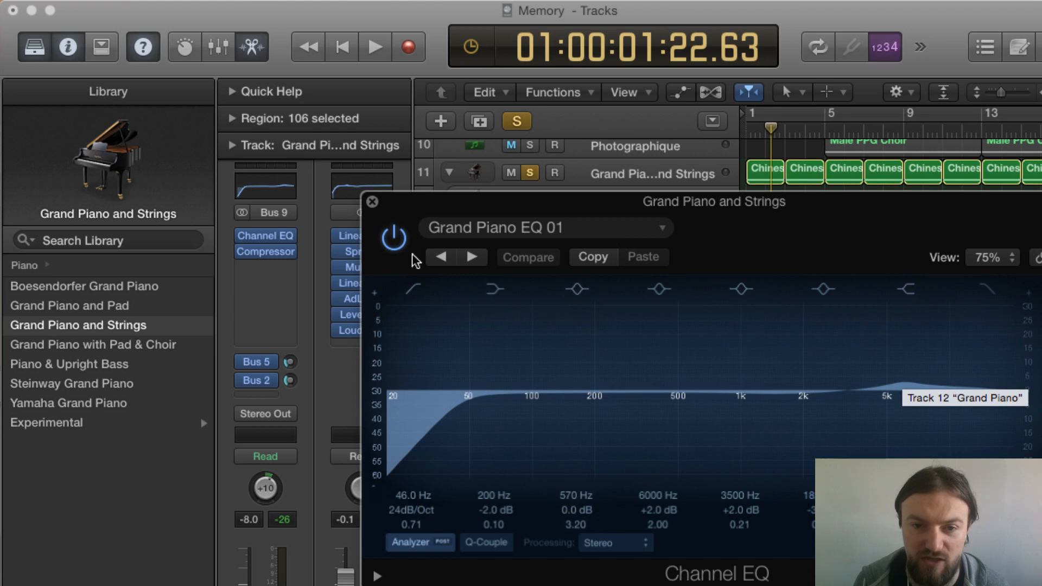
left_click(371, 202)
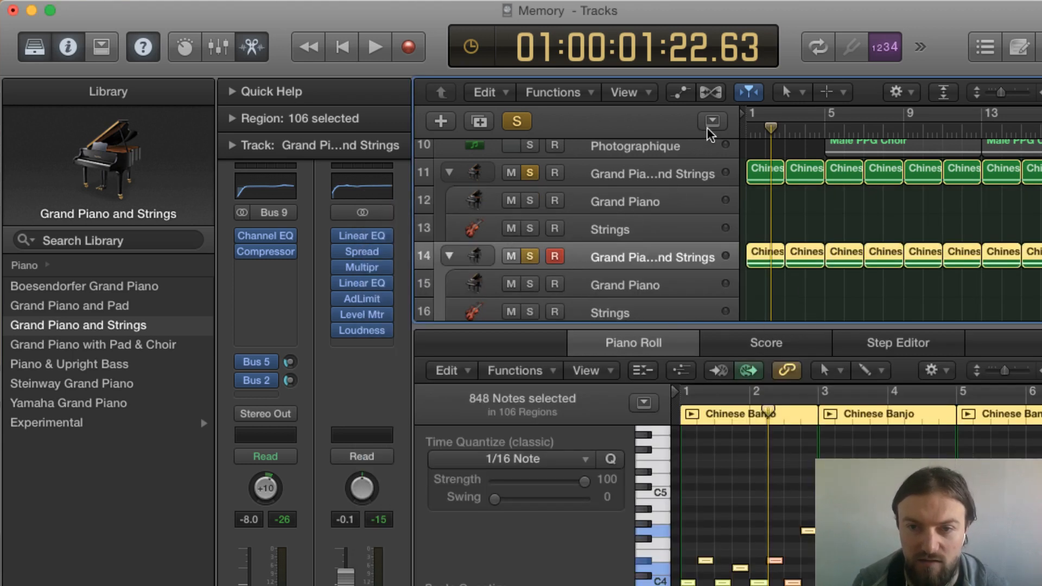
- Collapse the track 11 and track 14 stacks and close the lower editor area to show the full track list
left_click(449, 172)
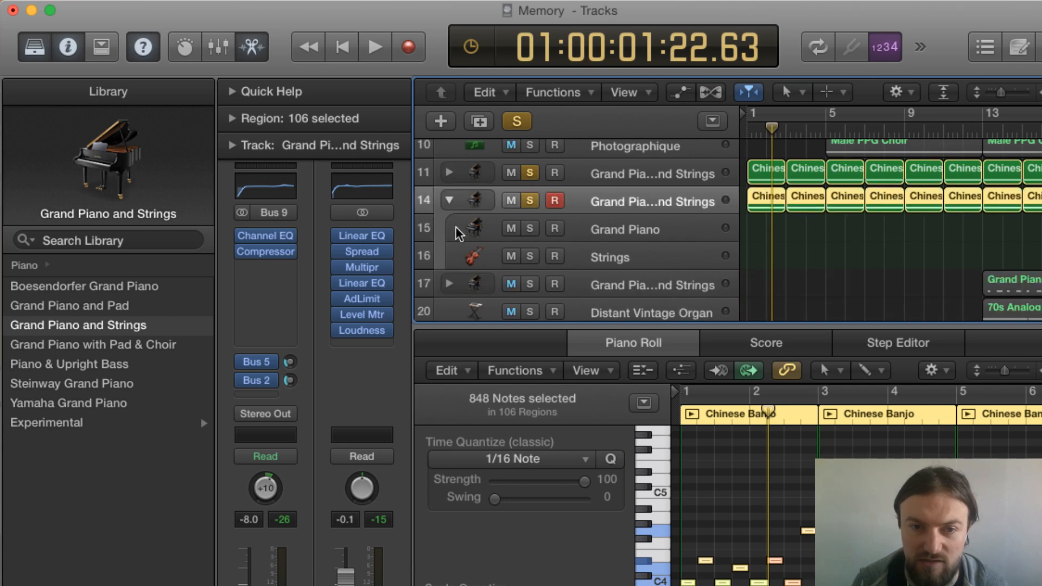
left_click(449, 200)
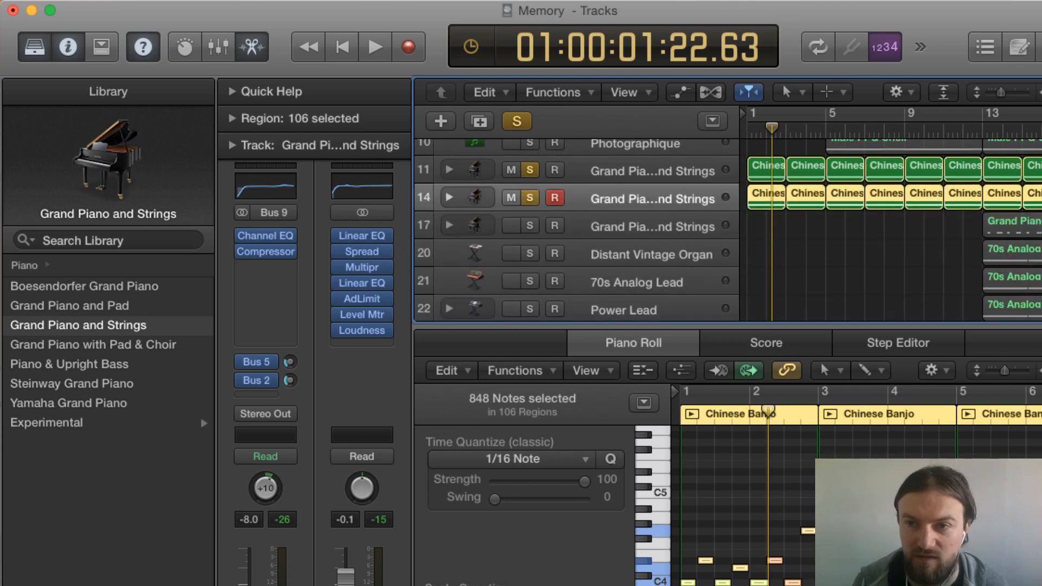
key("x")
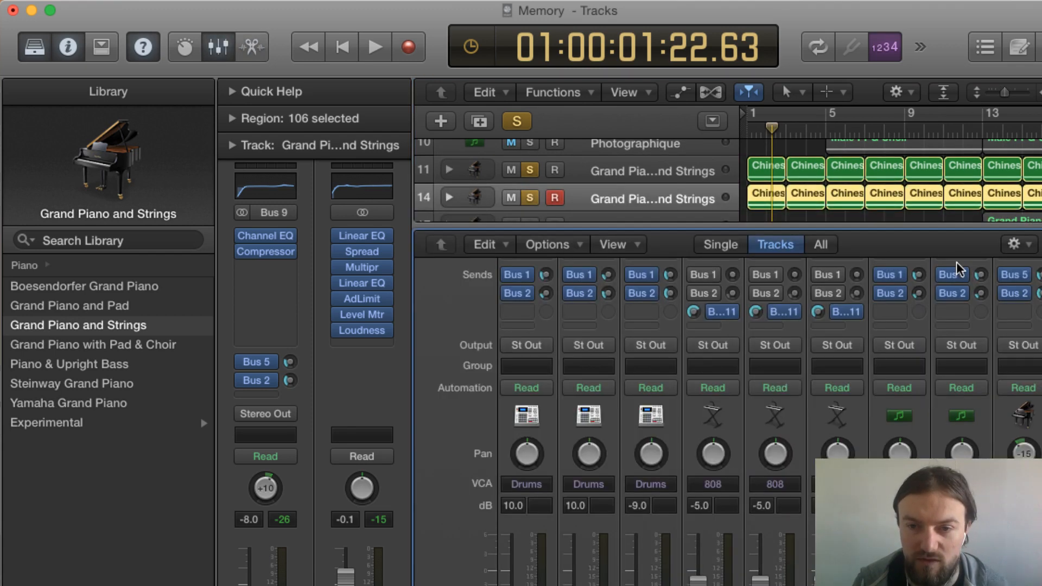
key("x")
- Solo the All Souls and Photographique tracks and remove the solo from tracks 11 and 14
left_click(529, 375)
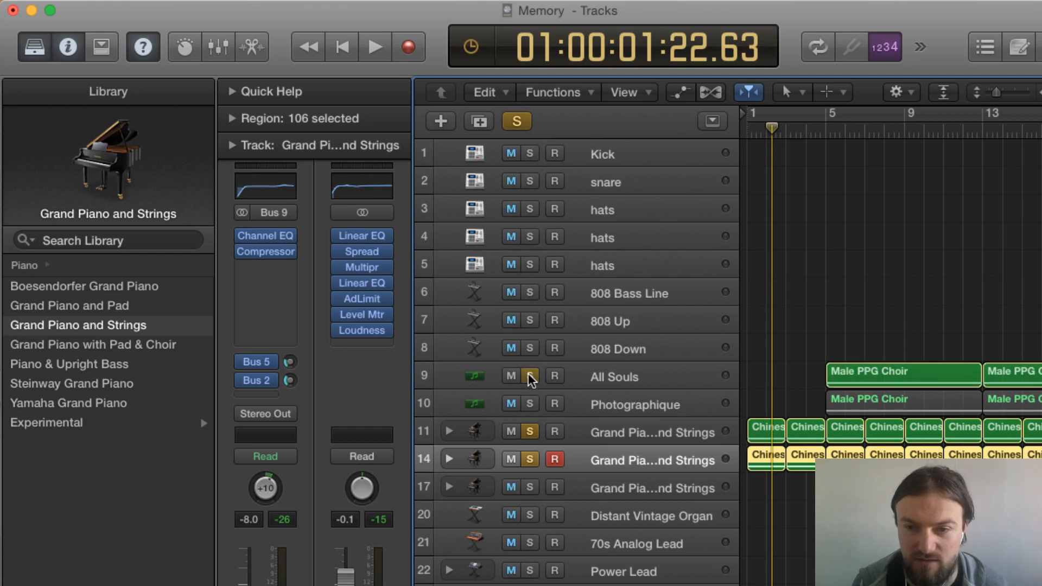
left_click(529, 405)
left_click(529, 432)
left_click(530, 460)
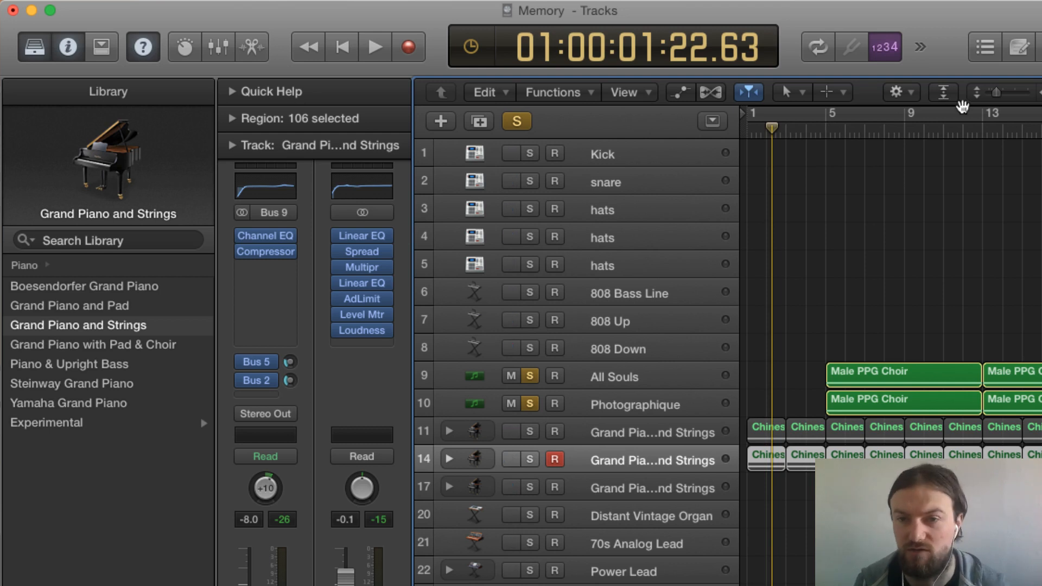
- Play the soloed All Souls and Photographique tracks from just before bar 5, checking track 14's Channel EQ during playback
left_click(823, 127)
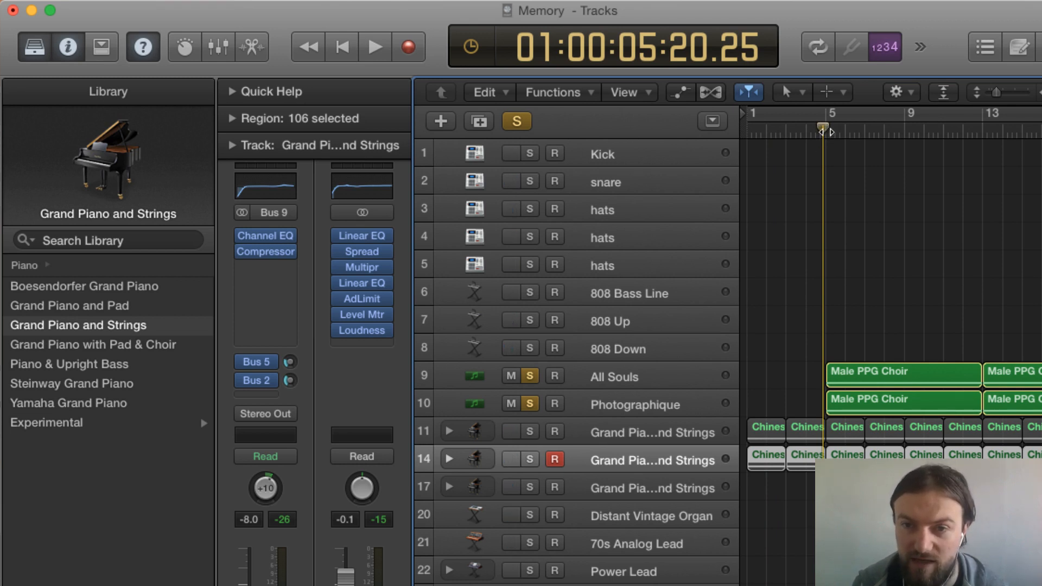
key("space")
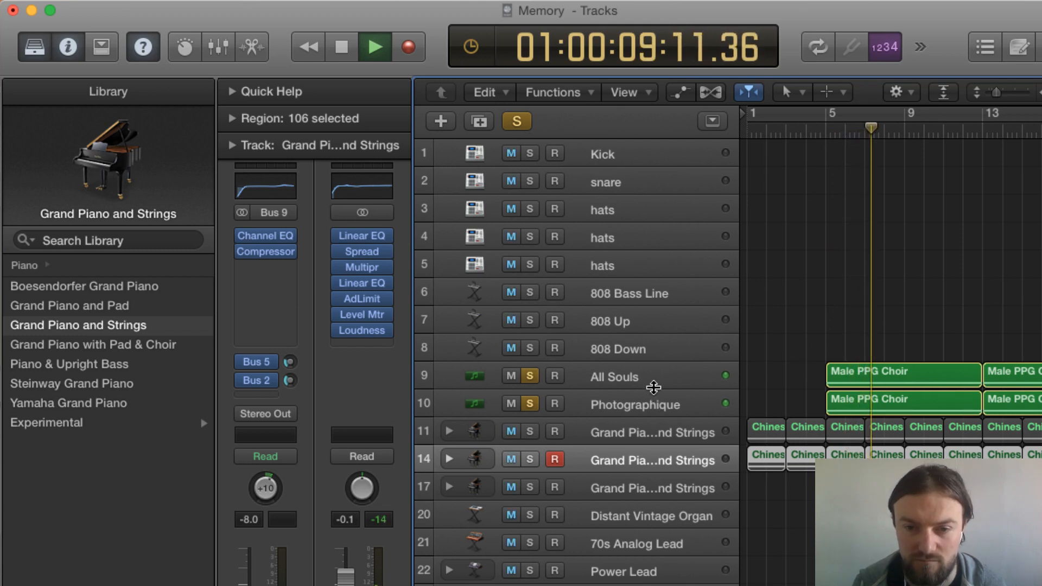
left_click(277, 192)
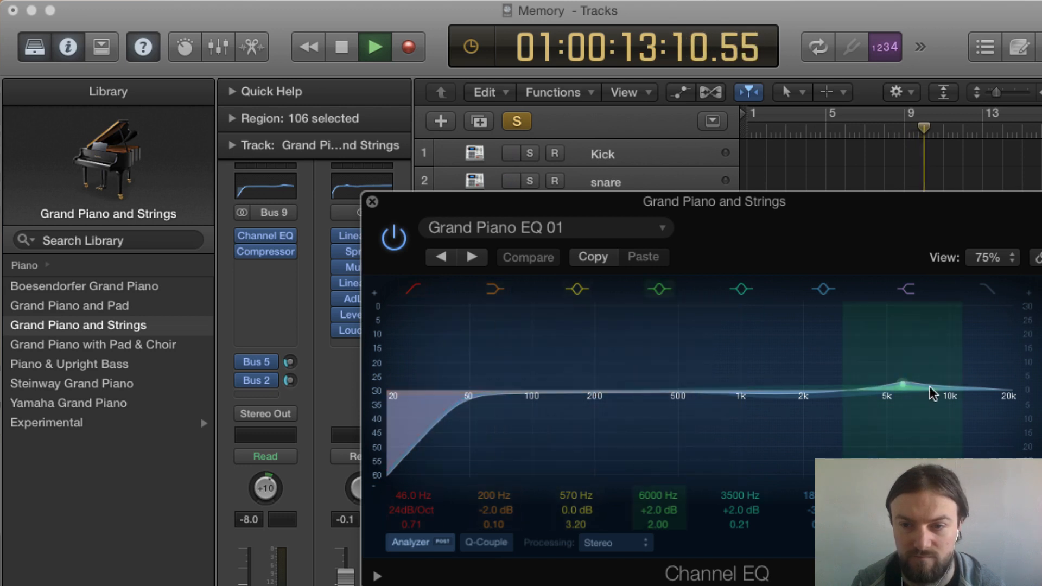
left_click(372, 201)
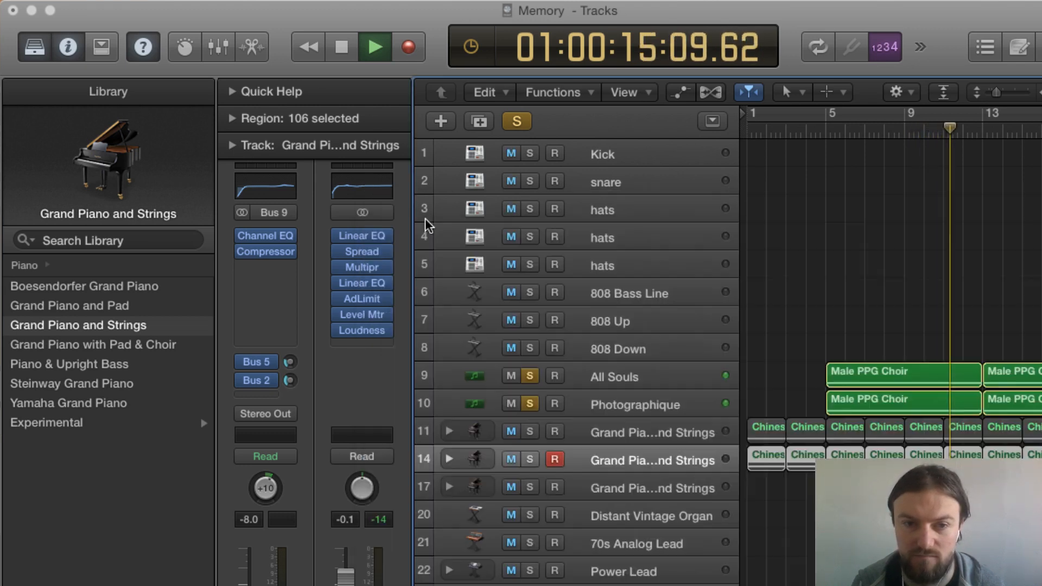
key("space")
- Open the first Male PPG Choir region on the All Souls track in the Piano Roll and view its notes
left_click(939, 384)
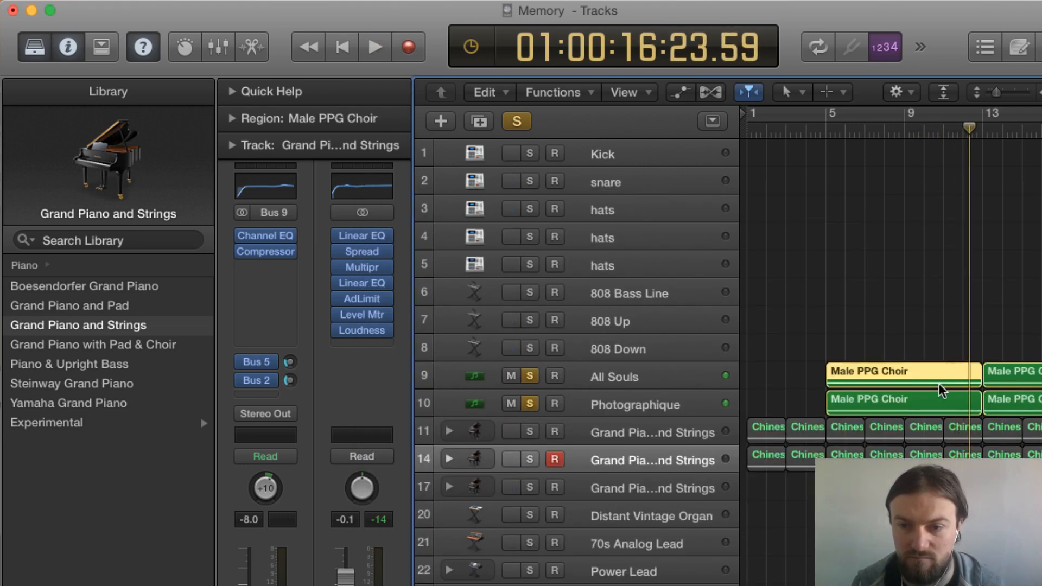
double_click(940, 384)
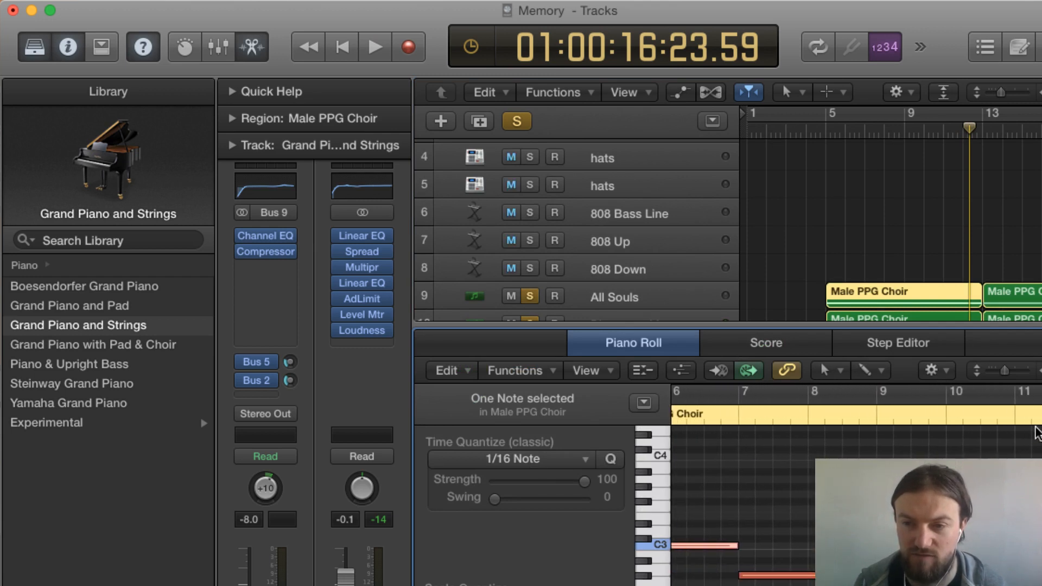
scroll(857, 504, "left", 3)
scroll(856, 505, "down", 2)
scroll(856, 505, "right", 4)
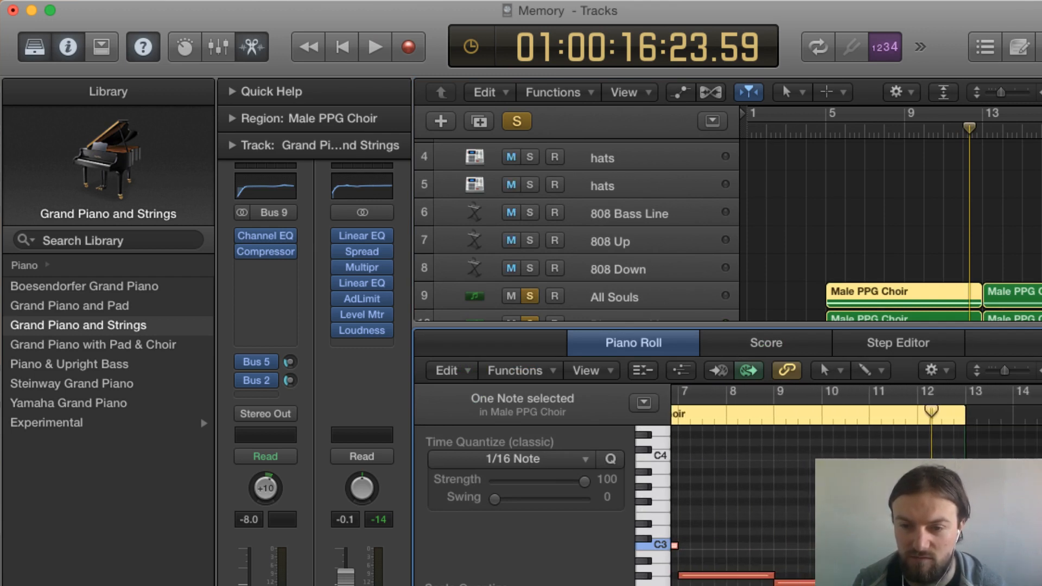
scroll(856, 504, "left", 2)
- Set a cycle range from bar 5 to 13, play it, and view the All Souls patch in the Massive synth
left_click_drag(826, 114, 982, 113)
key("space")
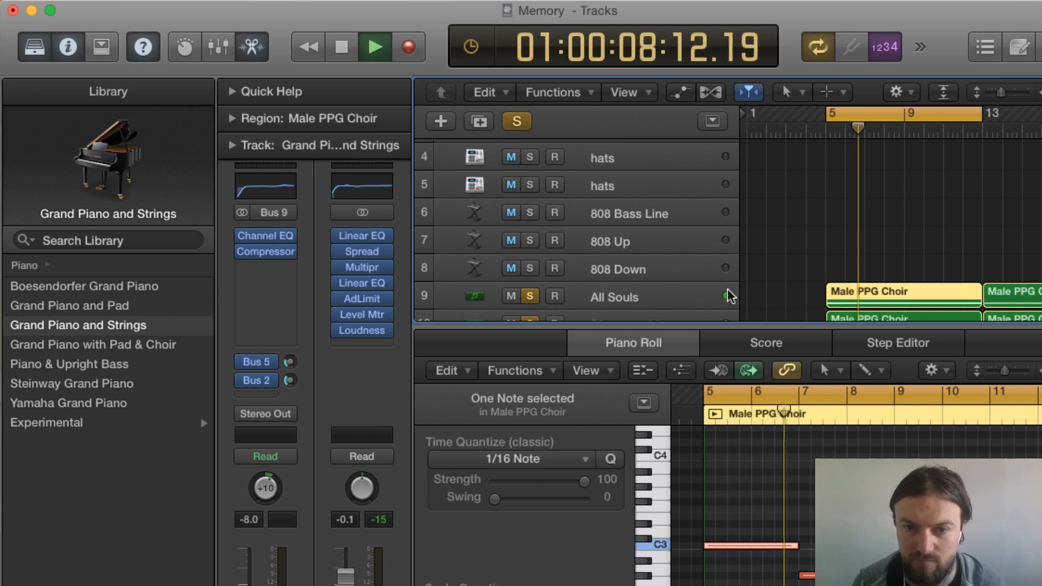
left_click(624, 301)
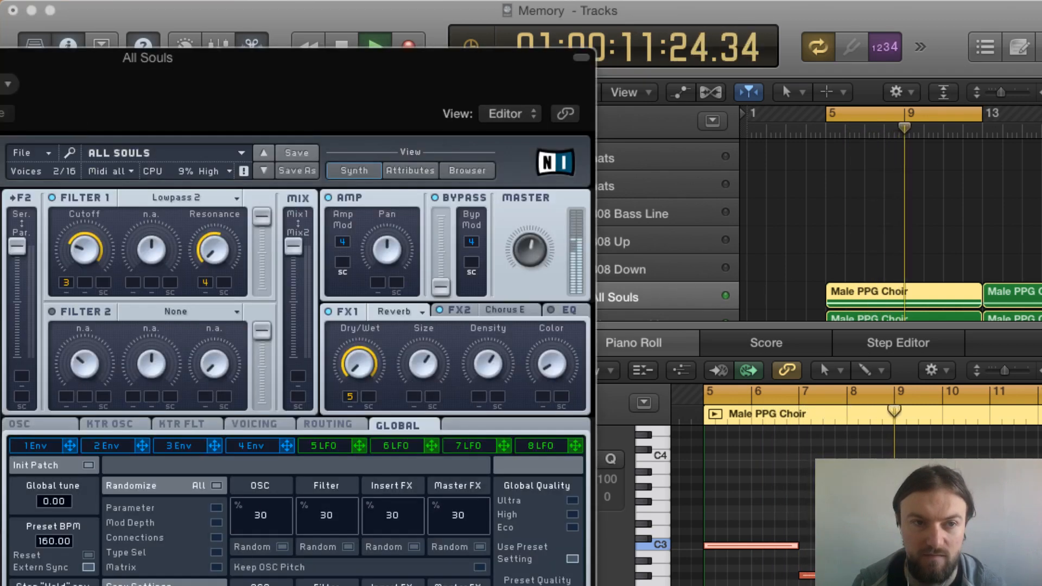
left_click_drag(0, 68, 236, 105)
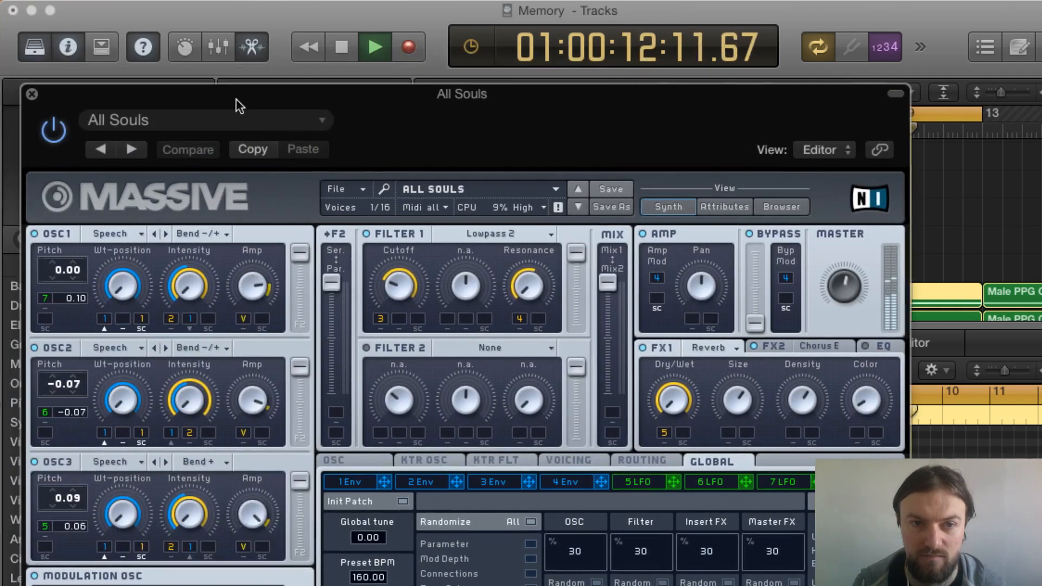
left_click(34, 95)
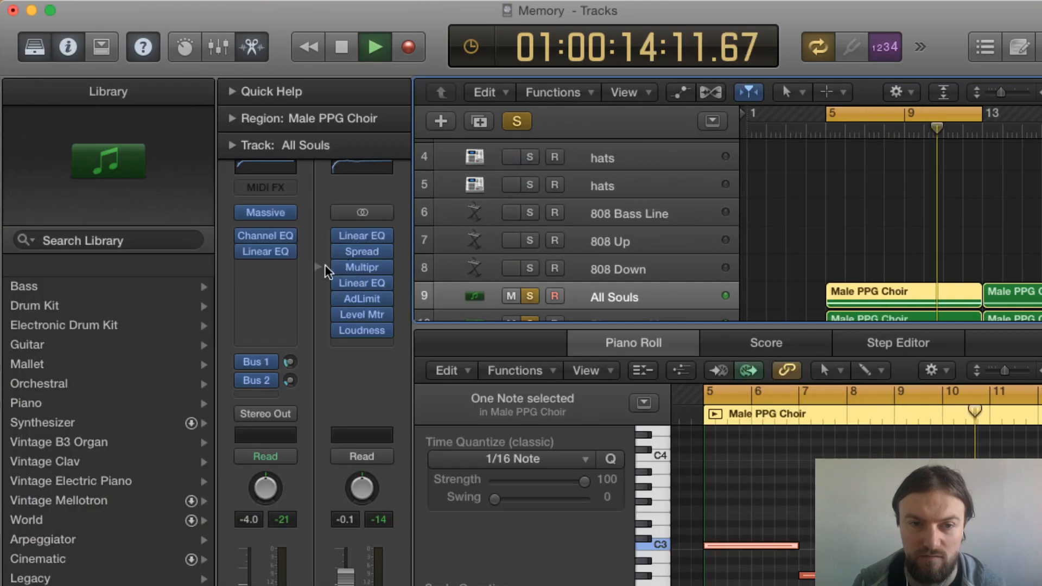
- Examine the Linear Phase EQ on the All Souls track, stop playback and close the plug-in
left_click(264, 254)
key("space")
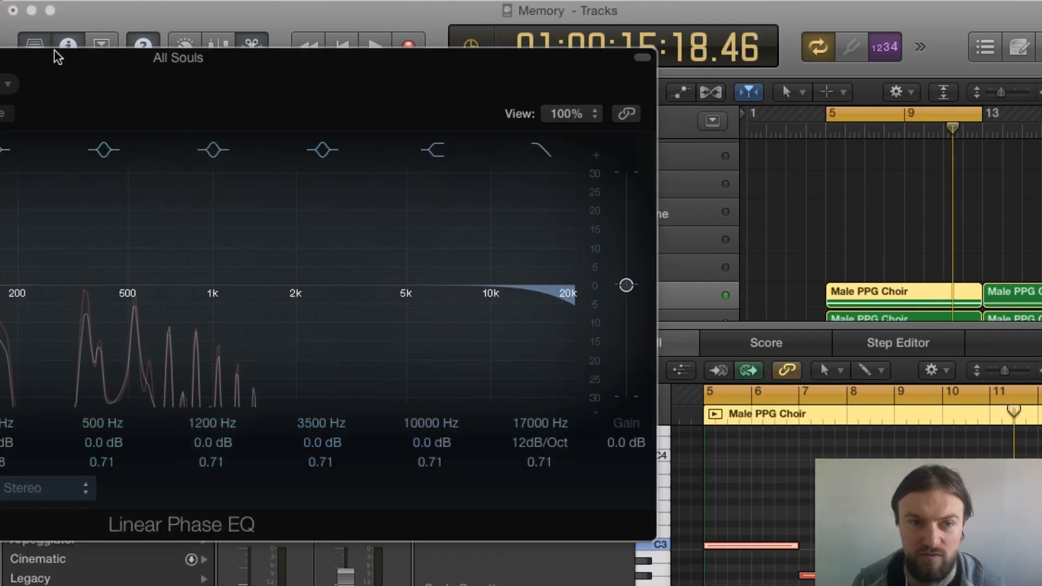
left_click_drag(51, 51, 428, 118)
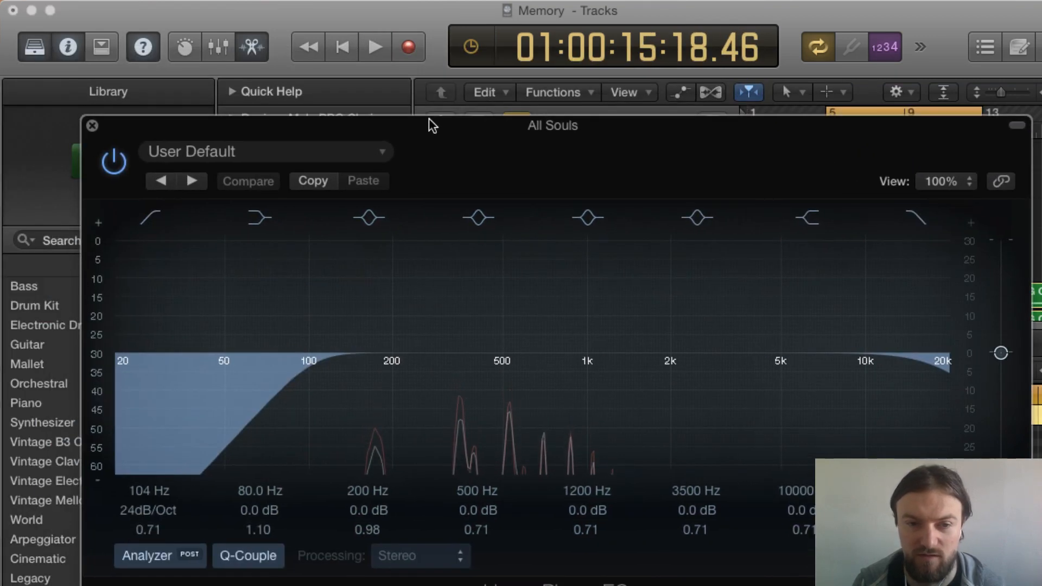
left_click(92, 125)
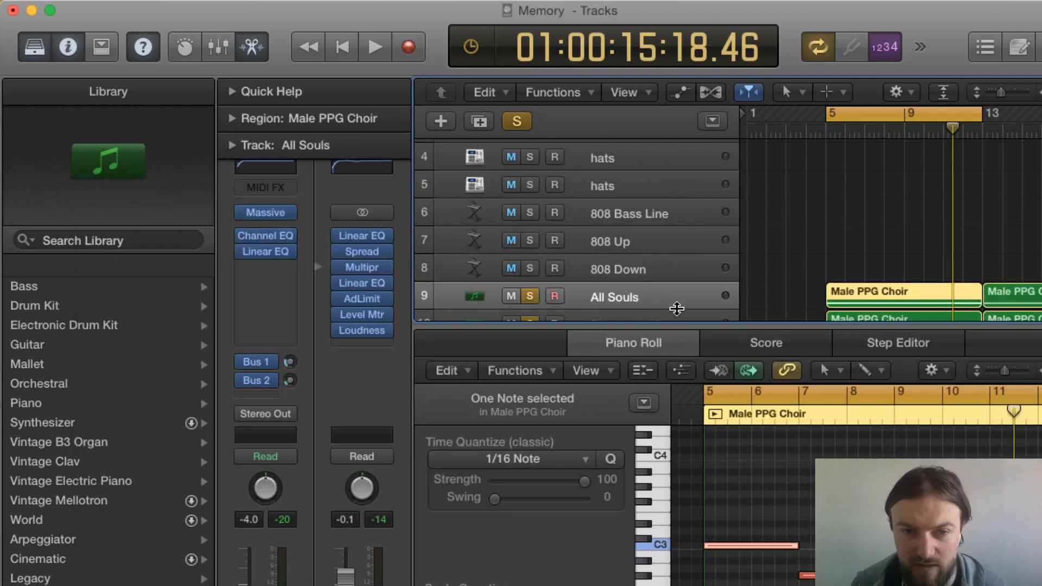
- Select the Photographique track, examine its Channel EQ curve and close the plug-in
scroll(620, 292, "down", 2)
left_click(636, 279)
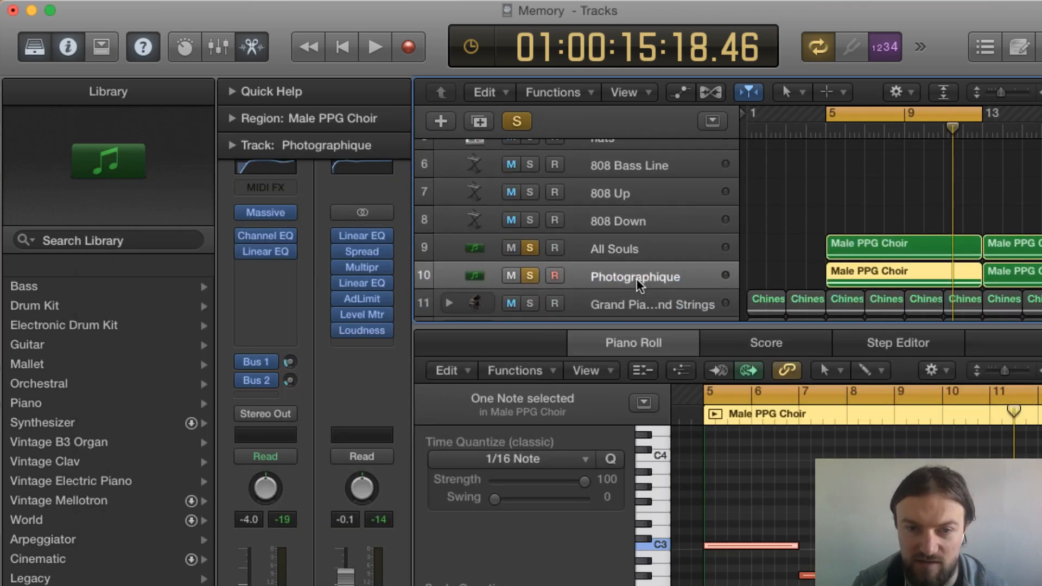
left_click(278, 168)
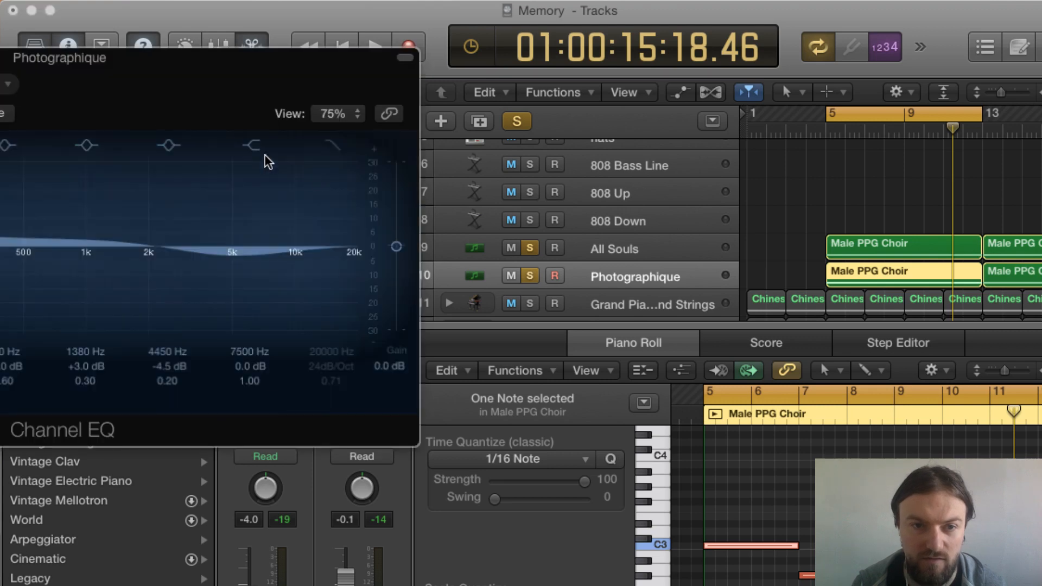
left_click_drag(150, 60, 613, 178)
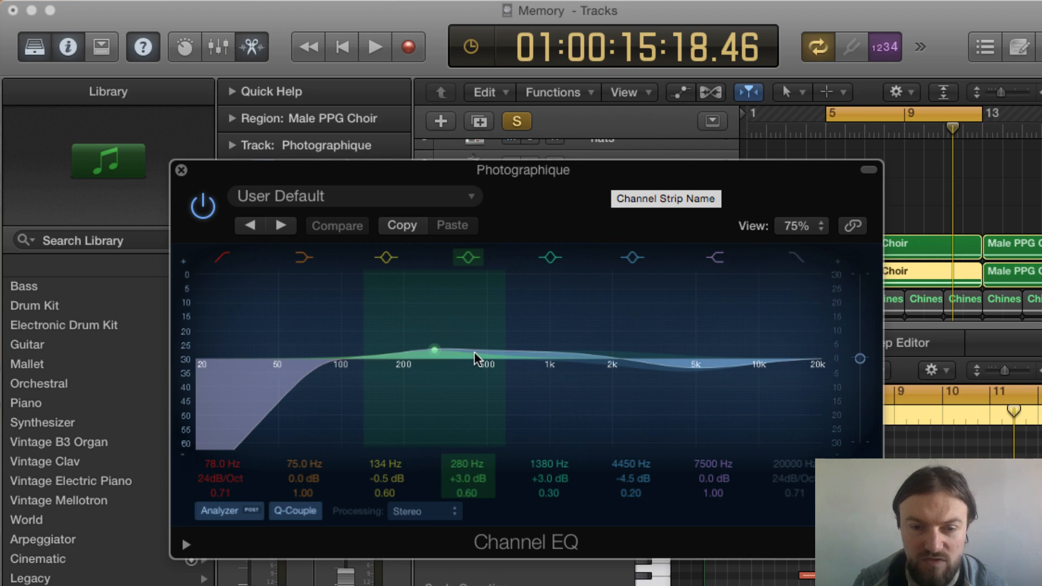
left_click(182, 170)
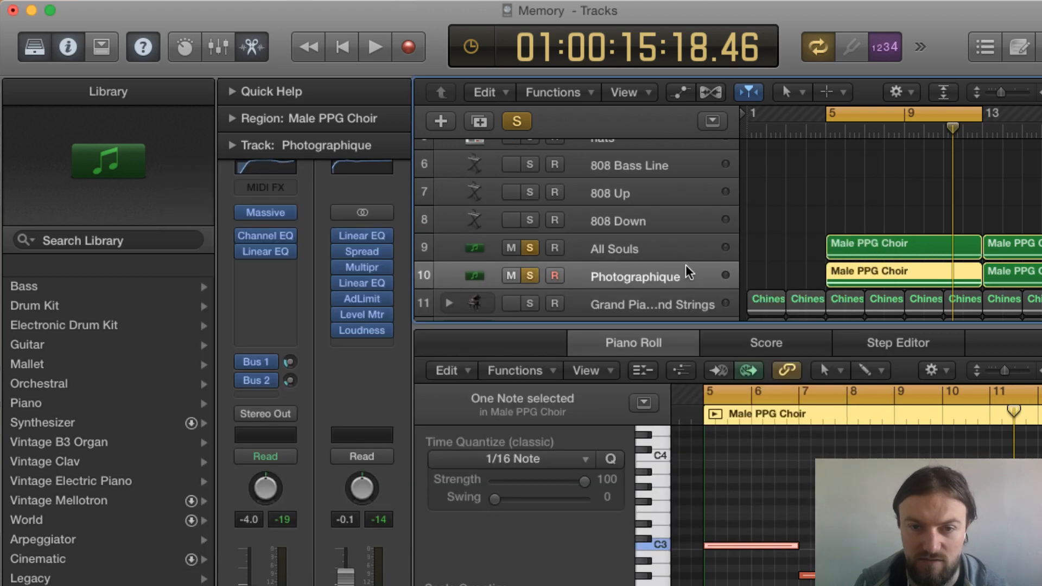
- Play the cycle with only Photographique soloed and with only All Souls soloed, then stop and leave both soloed
key("space")
left_click(529, 248)
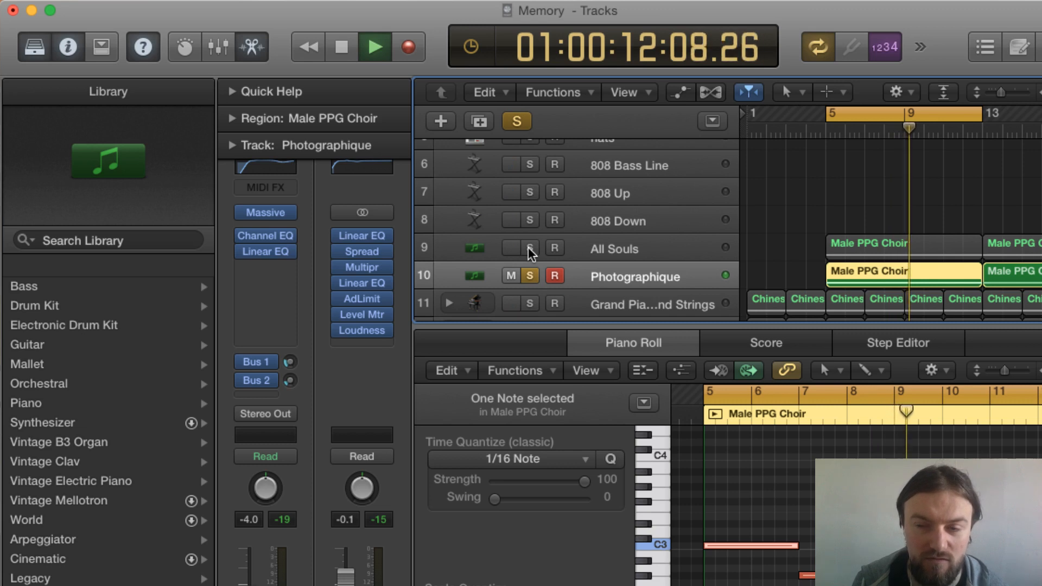
left_click(532, 247)
left_click(533, 276)
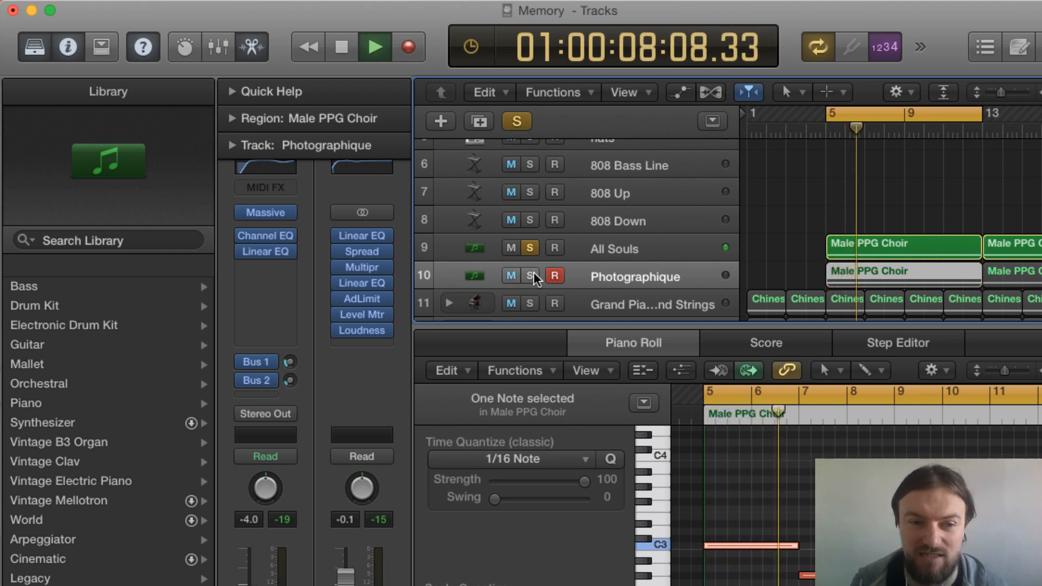
key("space")
left_click(530, 275)
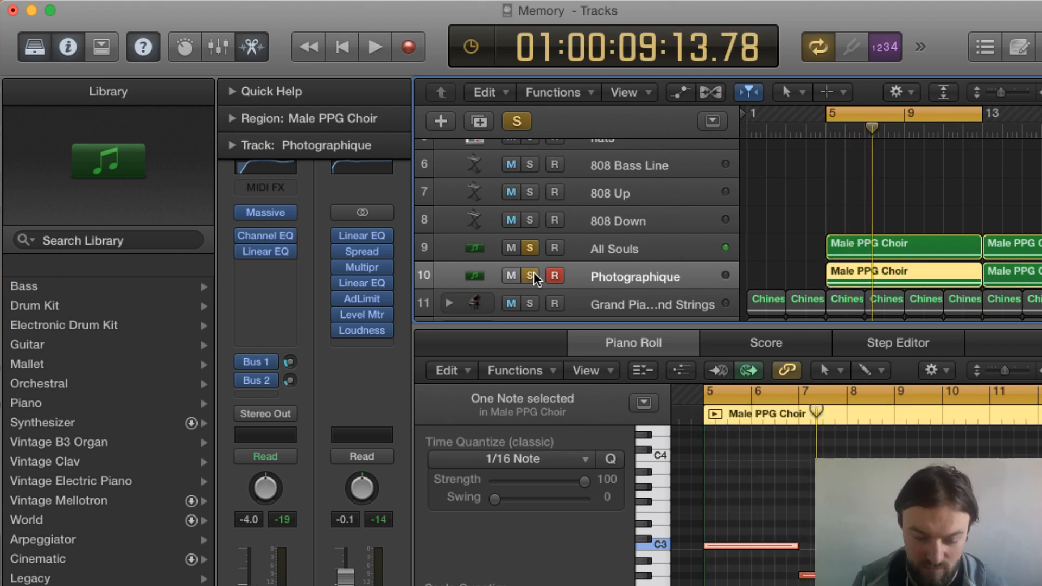
- Close the Piano Roll area to show the full track list
key("x")
key("x")
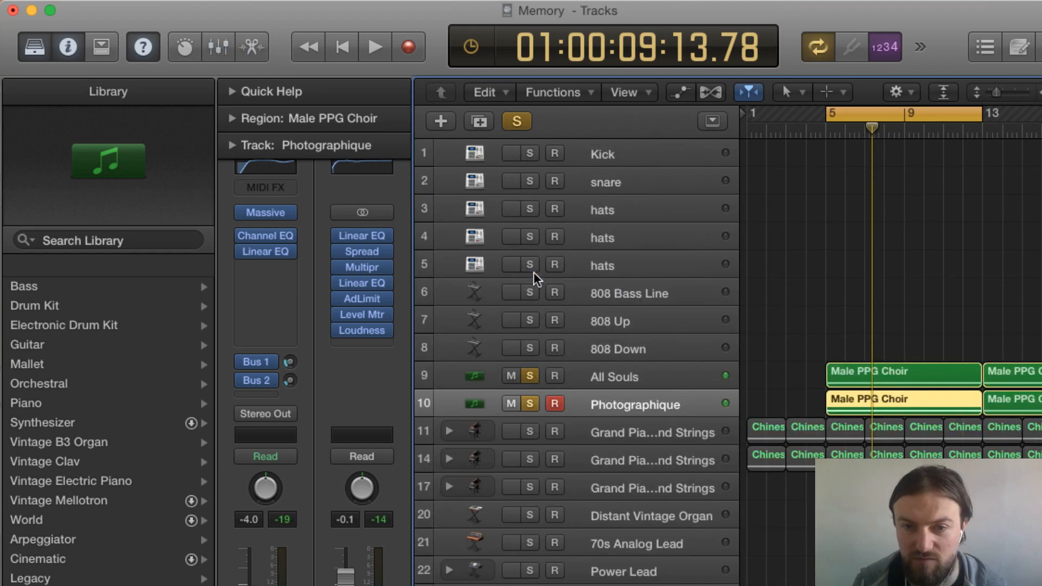
- Add the first two Grand Piano and Strings tracks to the solos and play from bar 5, comparing with and without All Souls and Photographique
left_click(530, 431)
left_click(531, 459)
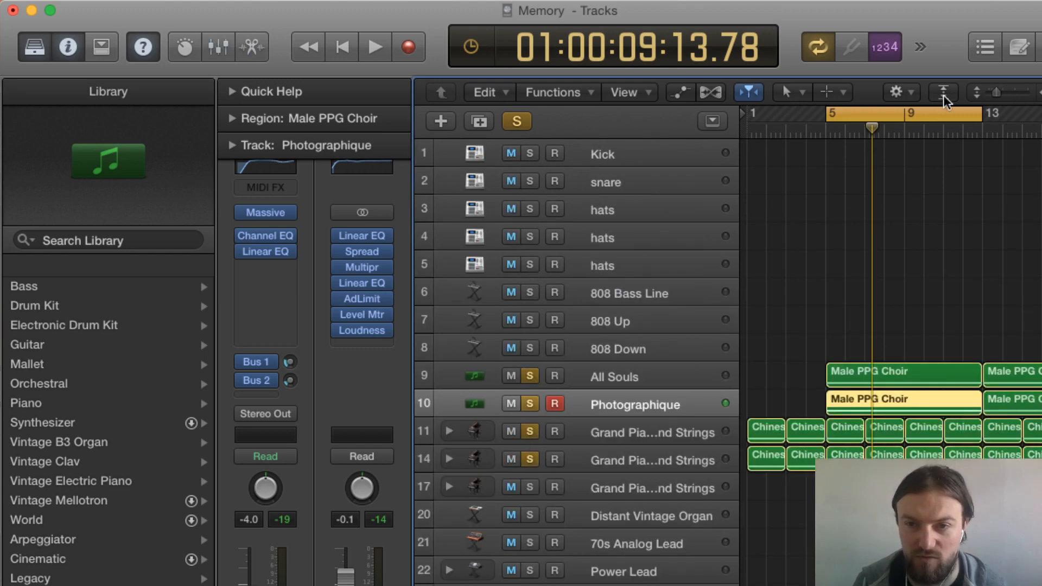
left_click(826, 133)
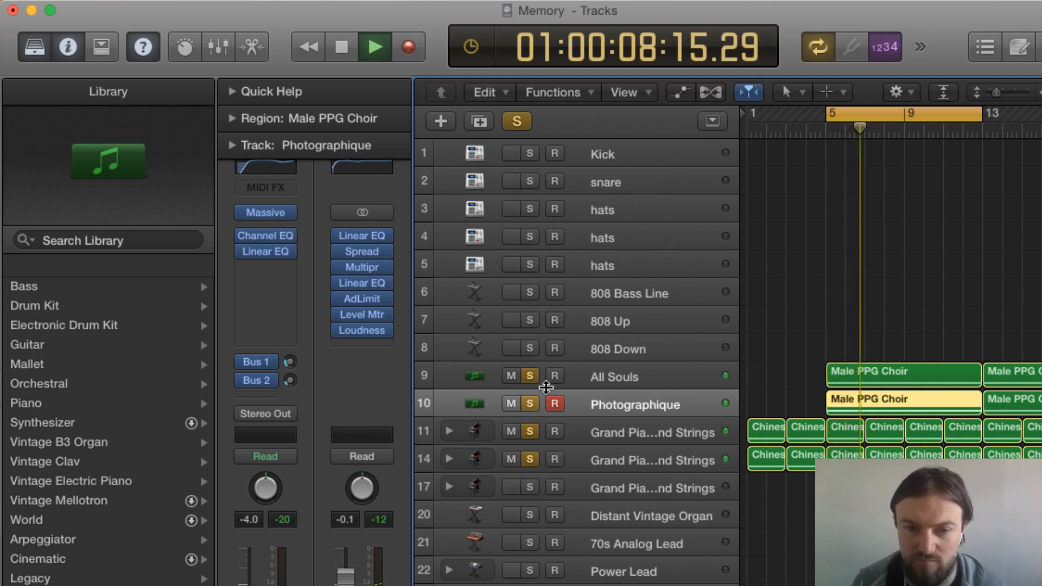
left_click(529, 404)
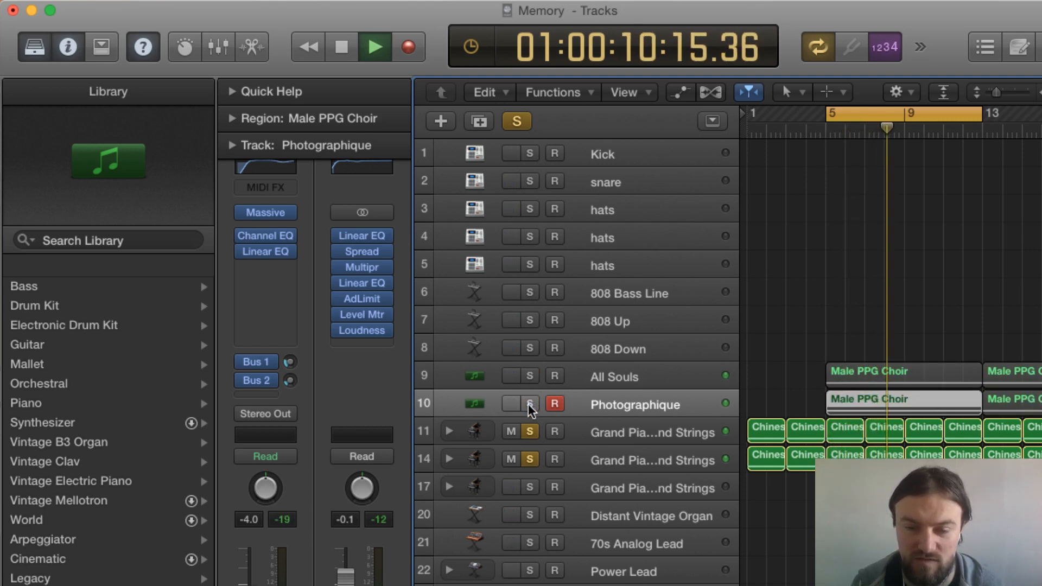
left_click(528, 378)
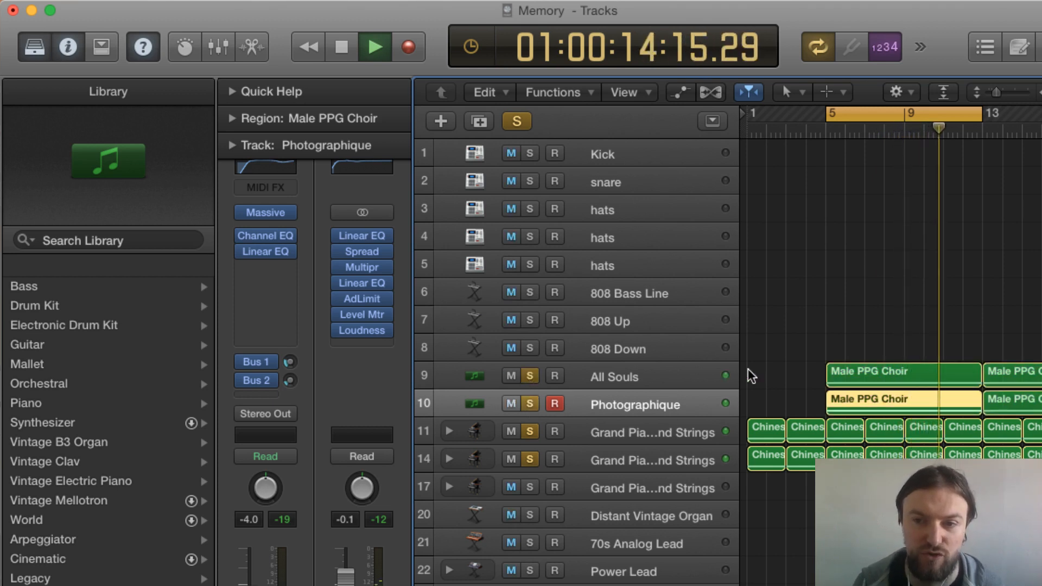
- Turn off cycle mode, let playback run on to bar 13 and stop it
left_click(934, 111)
scroll(979, 230, "right", 5)
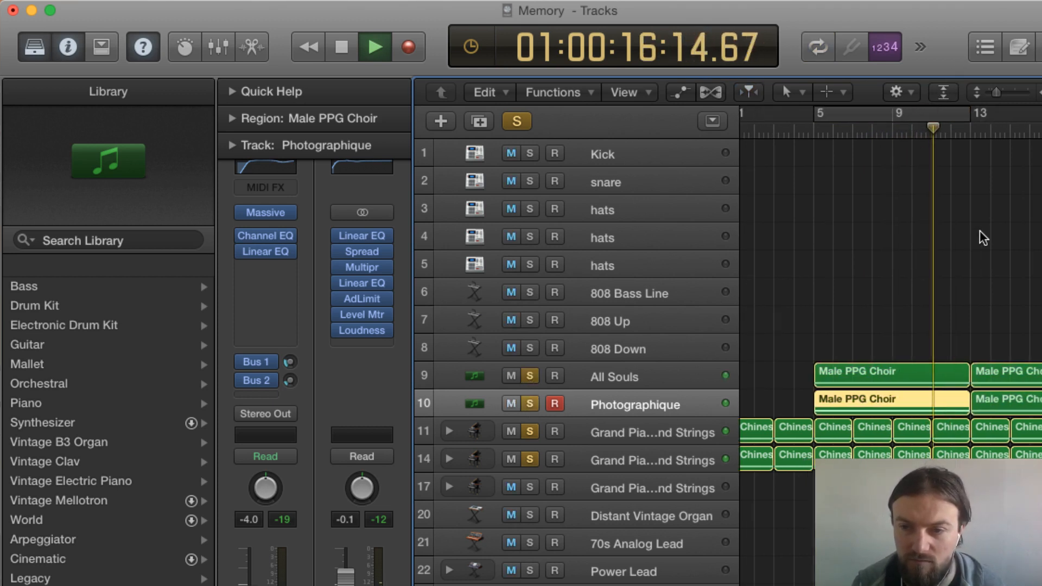
key("space")
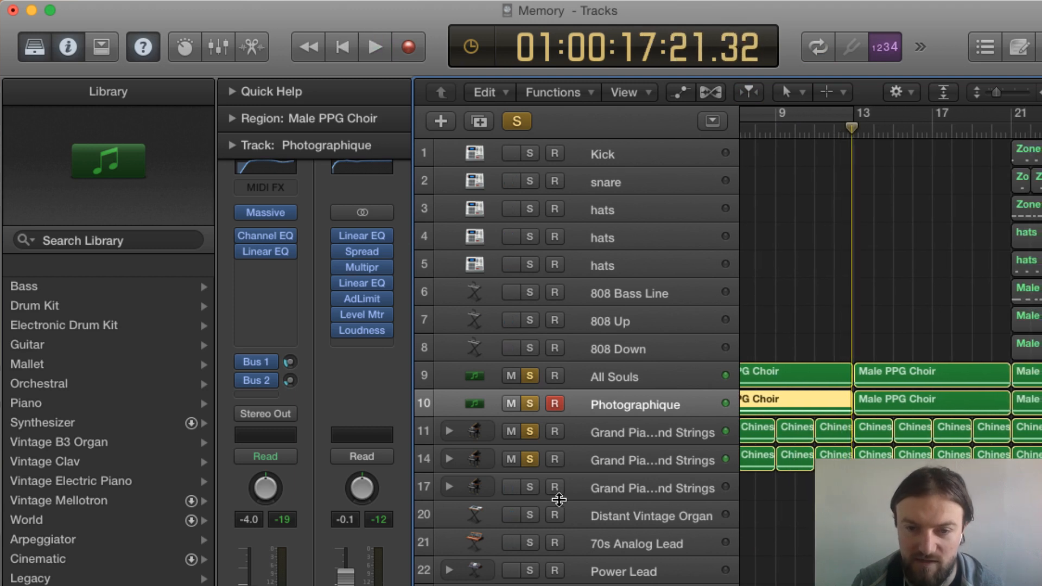
- Solo Grand Piano and Strings track 17 too, open its bar 13 region in the Piano Roll and play from bar 13
left_click(531, 487)
double_click(879, 487)
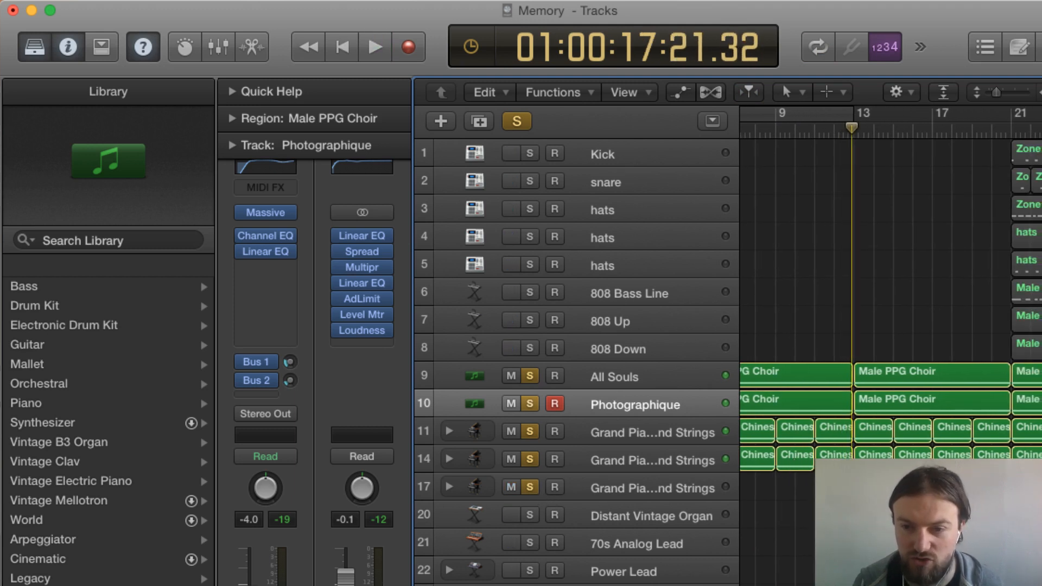
scroll(876, 320, "left", 3)
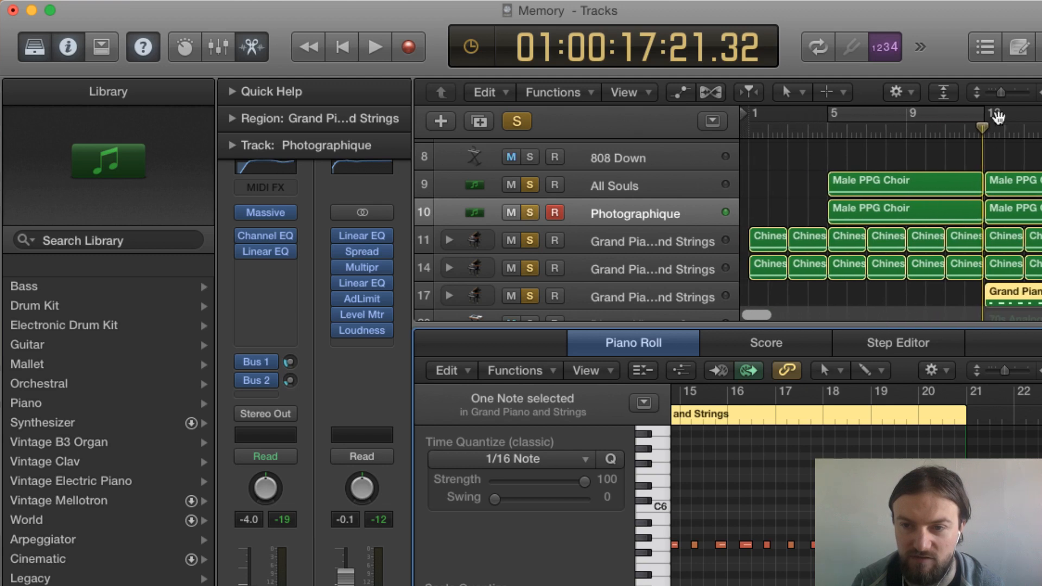
left_click(984, 132)
key("space")
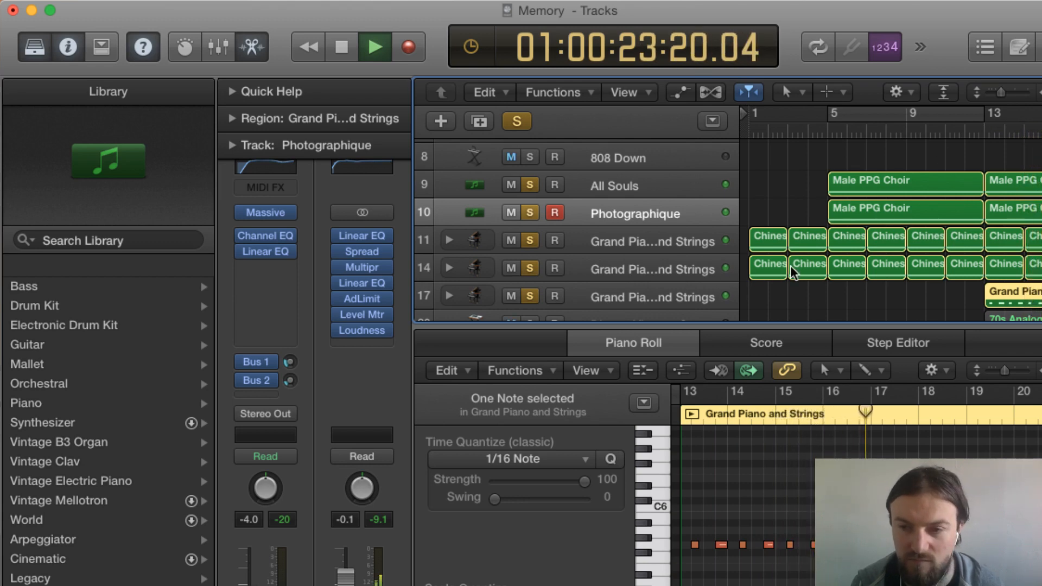
- Close the Piano Roll, add the Distant Vintage Organ to the solos briefly, then stop playback and unsolo it
key("x")
key("x")
scroll(771, 401, "left", 5)
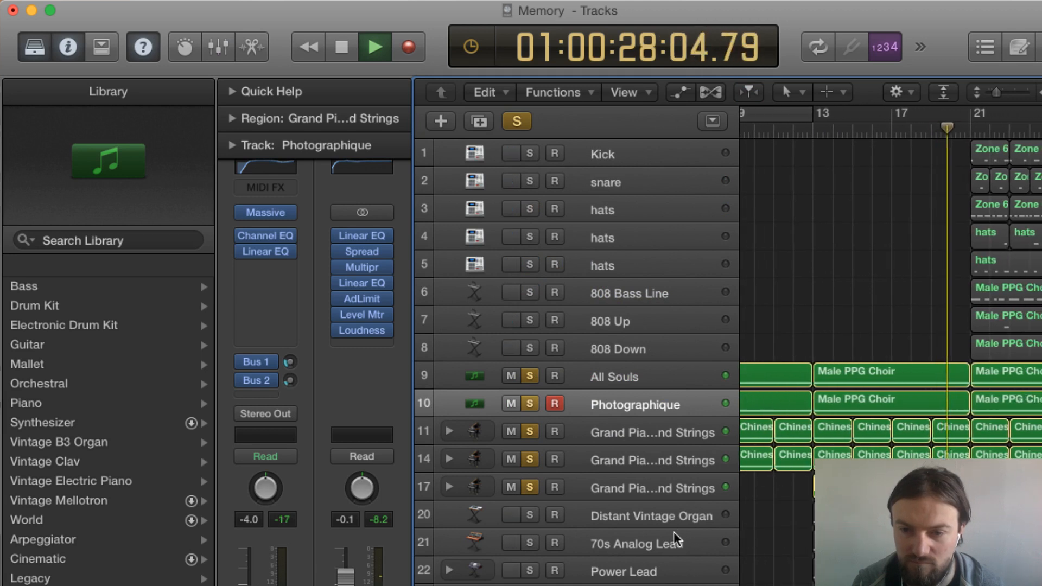
left_click(530, 514)
key("space")
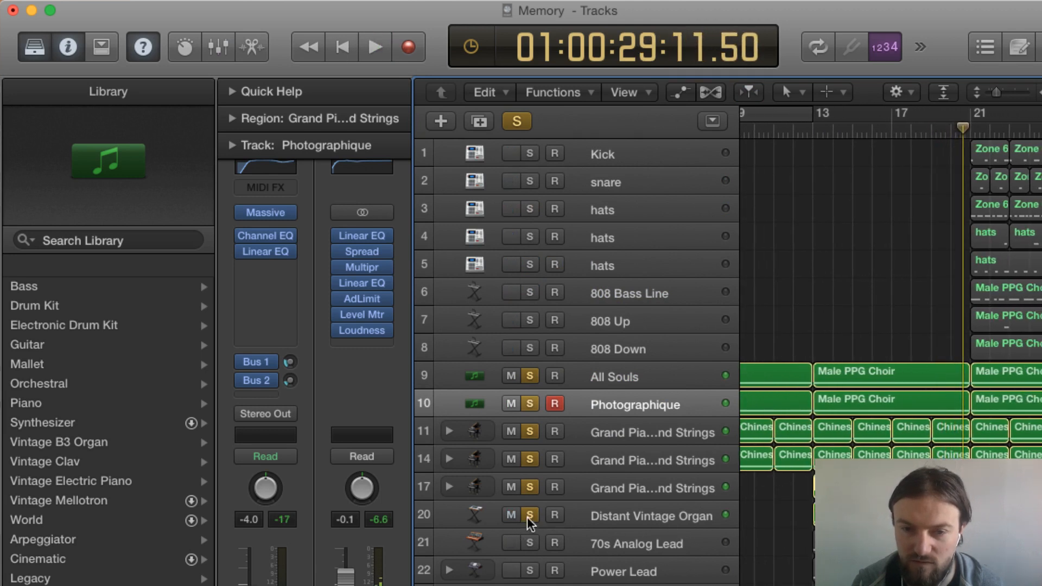
left_click(530, 515)
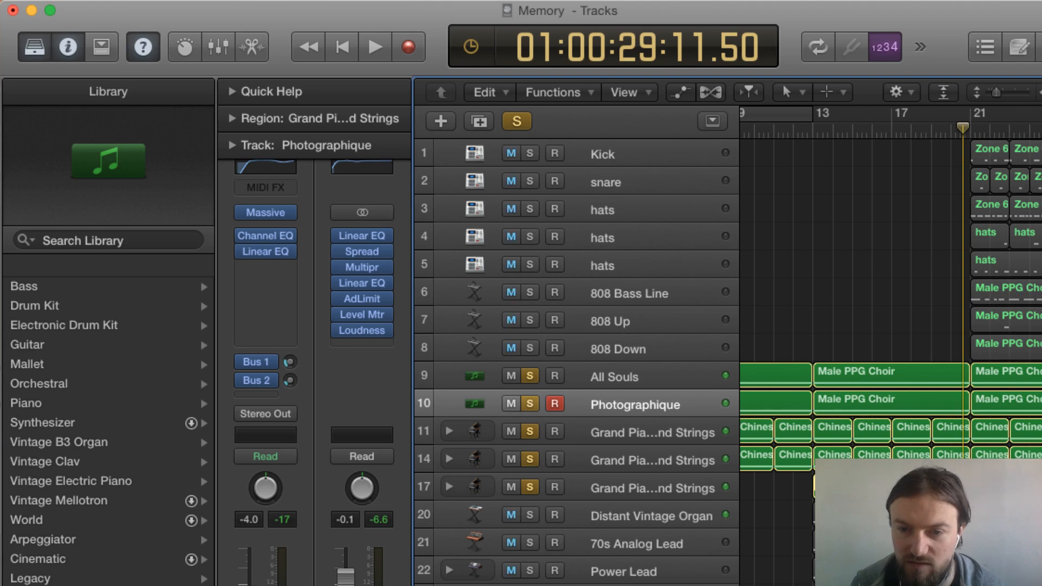
- Reopen track 17's bar 13 region in the Piano Roll and play from bar 13 with only that track soloed
double_click(890, 487)
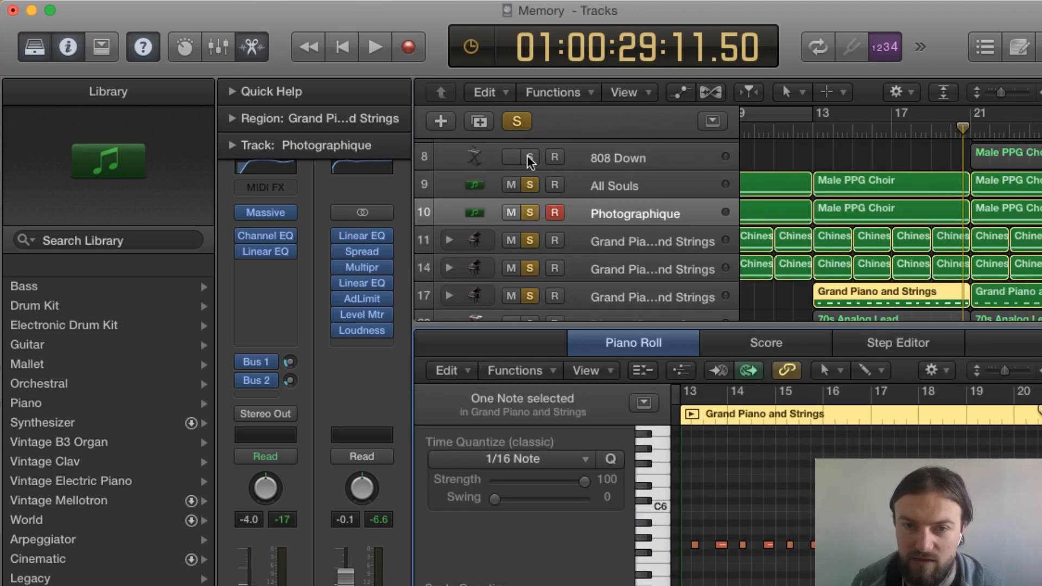
left_click(516, 121)
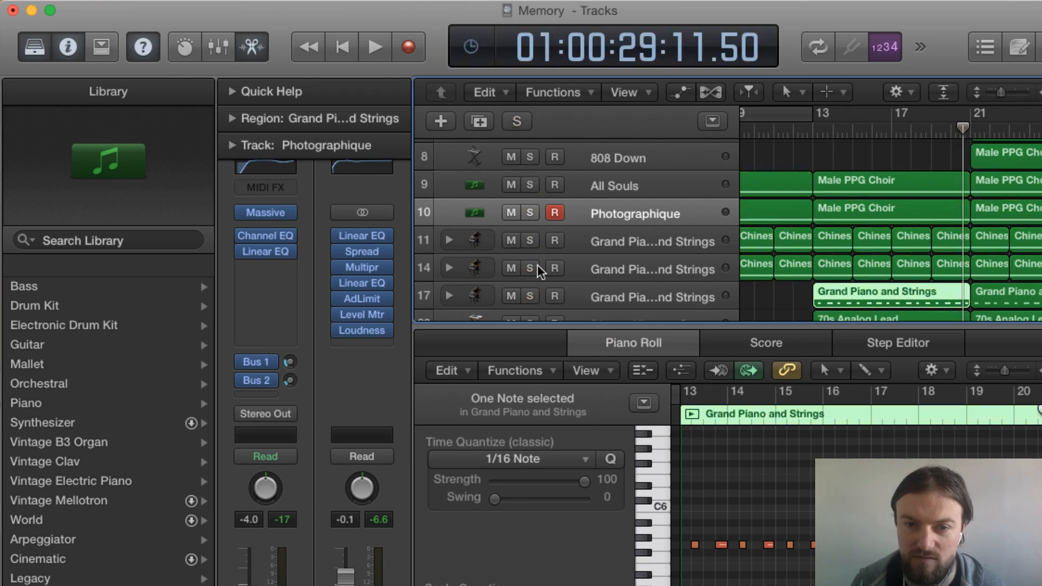
left_click(529, 296)
left_click(813, 130)
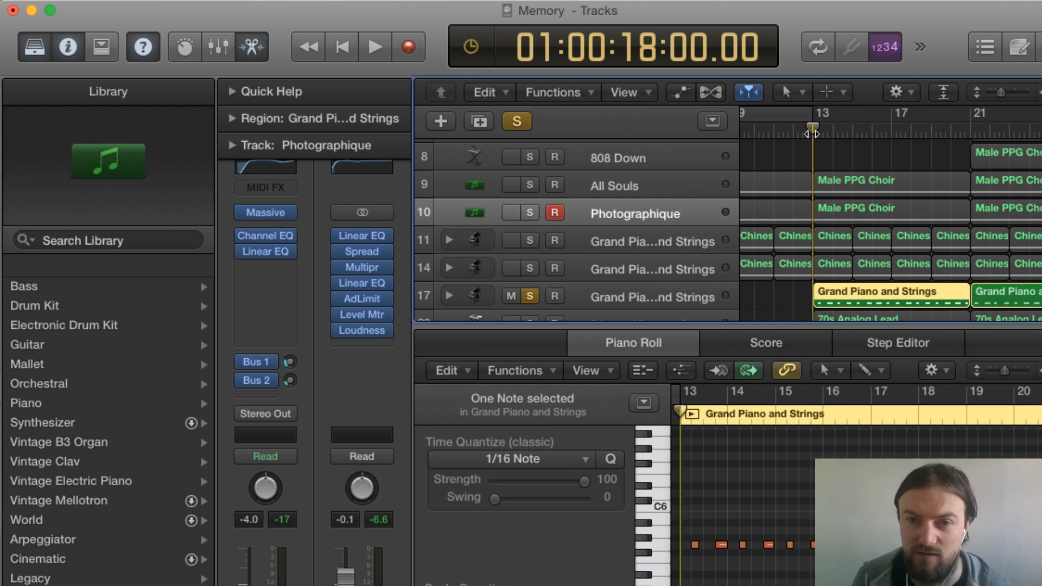
key("space")
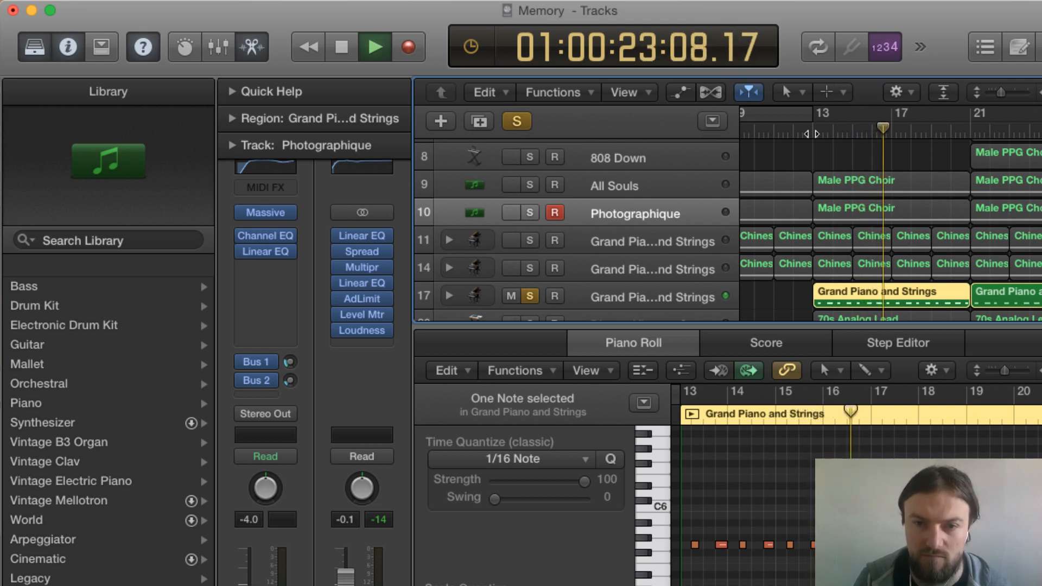
- Expand the track 17 stack and audition it with its Strings layer muted, then unmute Strings and stop playback
left_click(449, 296)
scroll(595, 283, "down", 3)
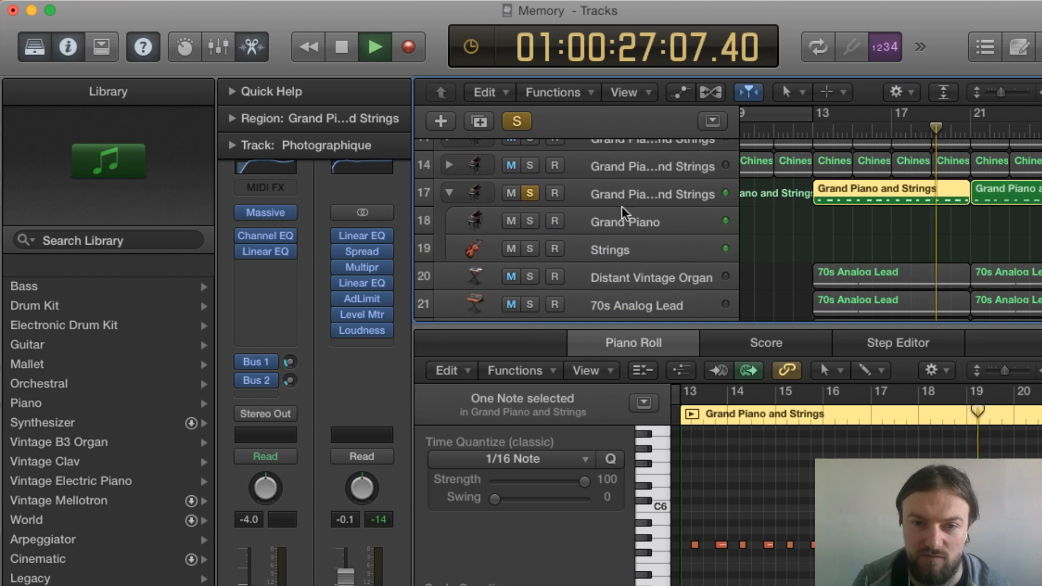
left_click(511, 249)
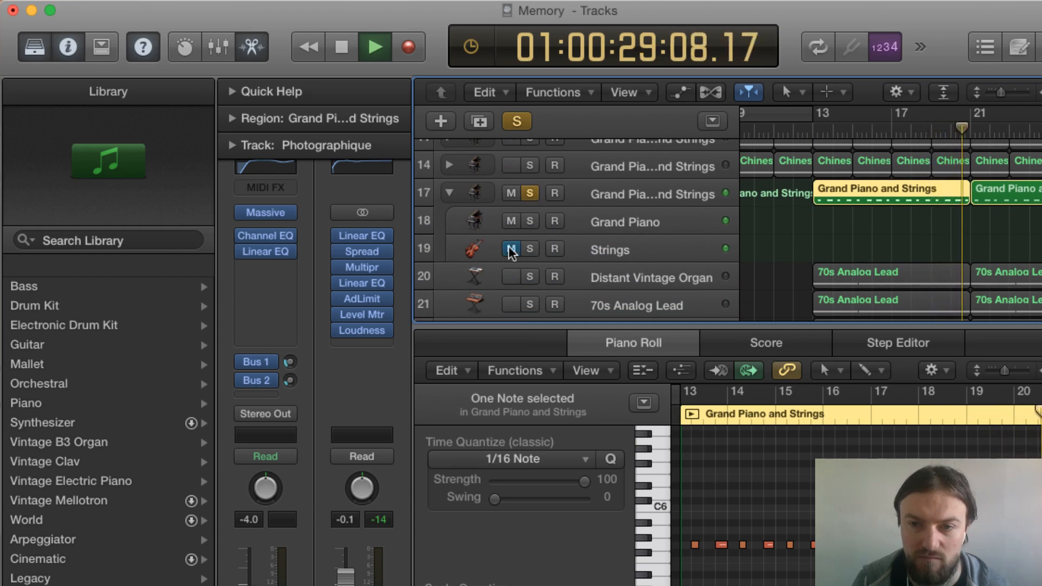
key("space")
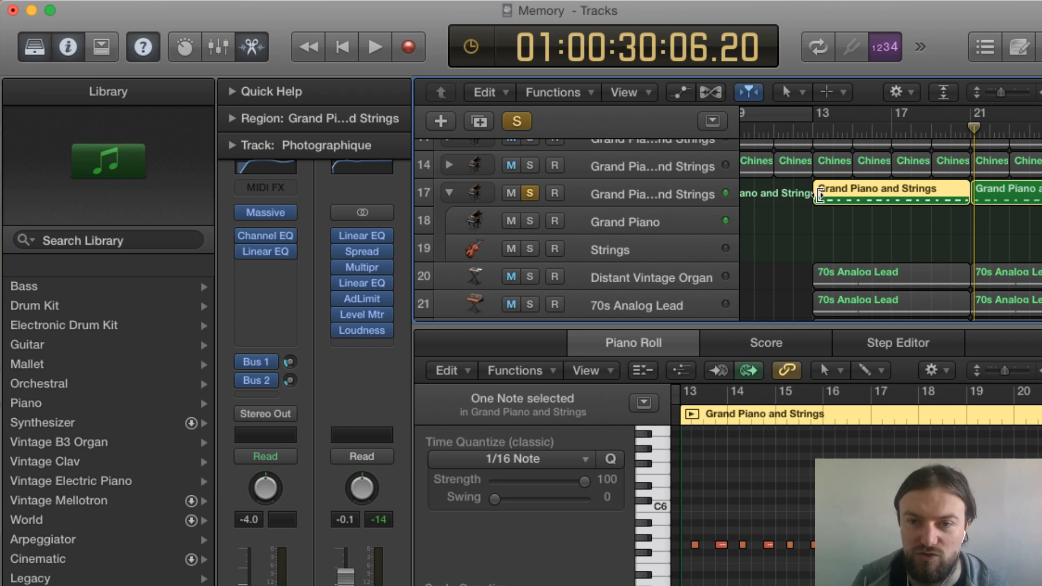
- Add tracks 9, 10, 11 and 14 to the solos and play the combined layers from bar 13 to bar 21
scroll(529, 217, "up", 3)
left_click(530, 247)
left_click_drag(530, 227, 805, 140)
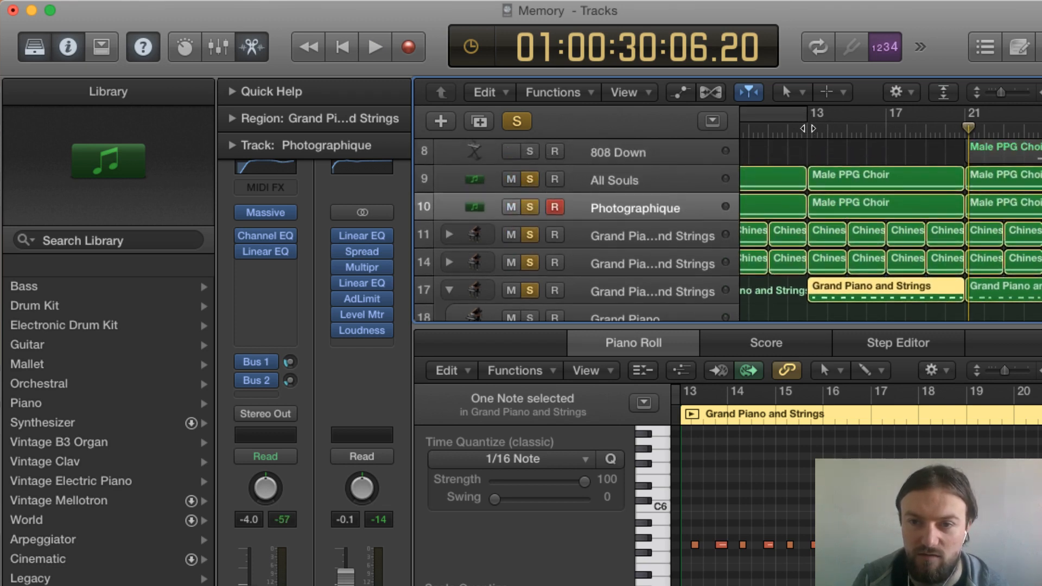
left_click(801, 133)
key("space")
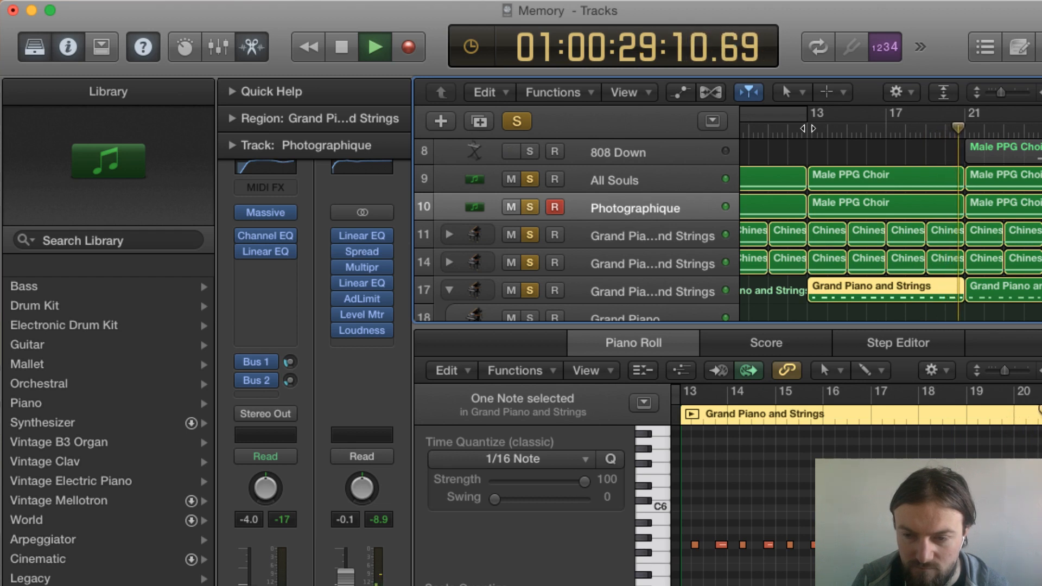
key("space")
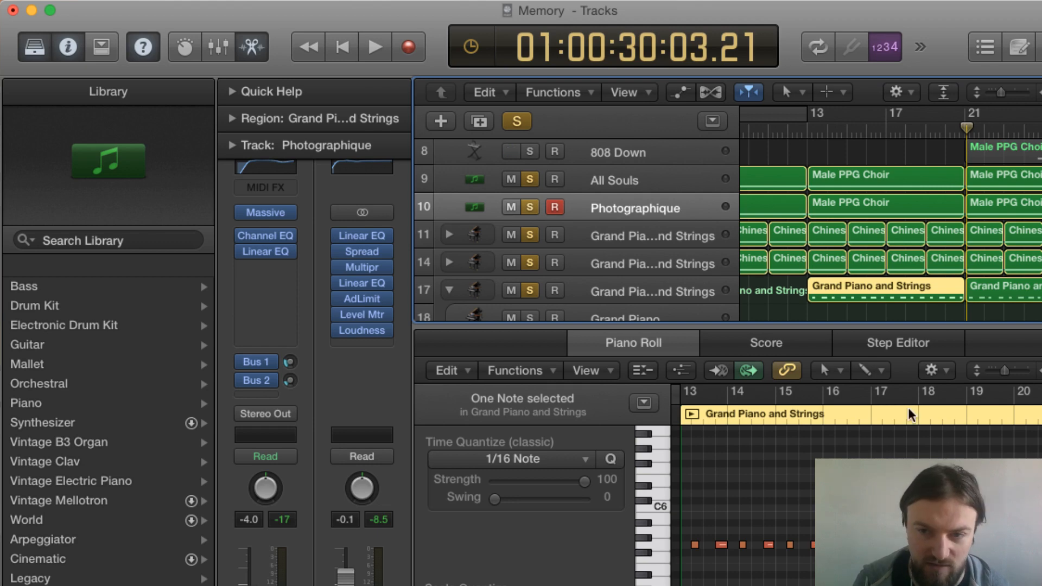
- Close the Piano Roll, collapse the track 17 stack and clear all solos
key("x")
key("x")
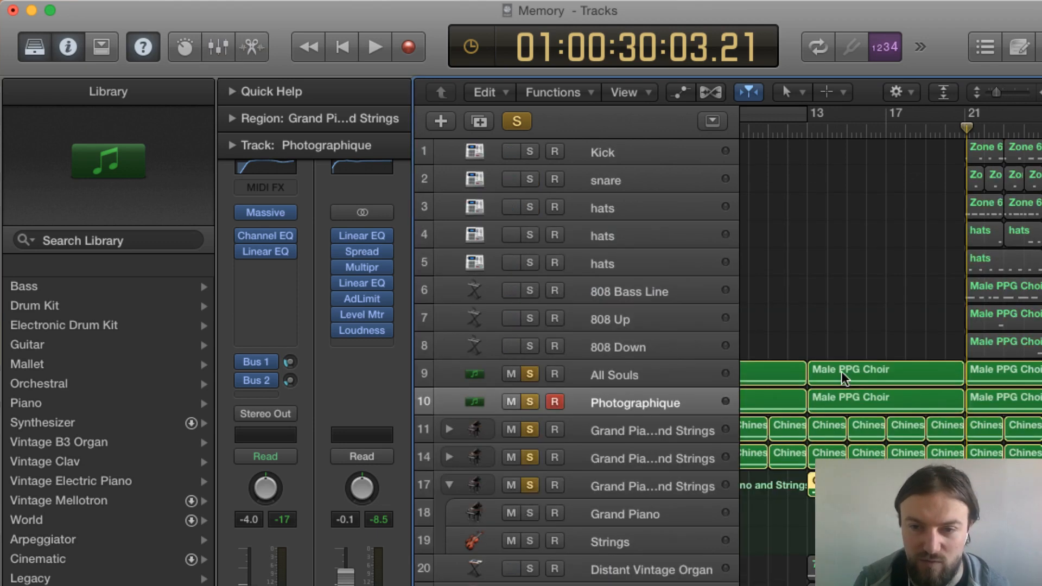
left_click(451, 484)
left_click_drag(539, 474, 535, 369)
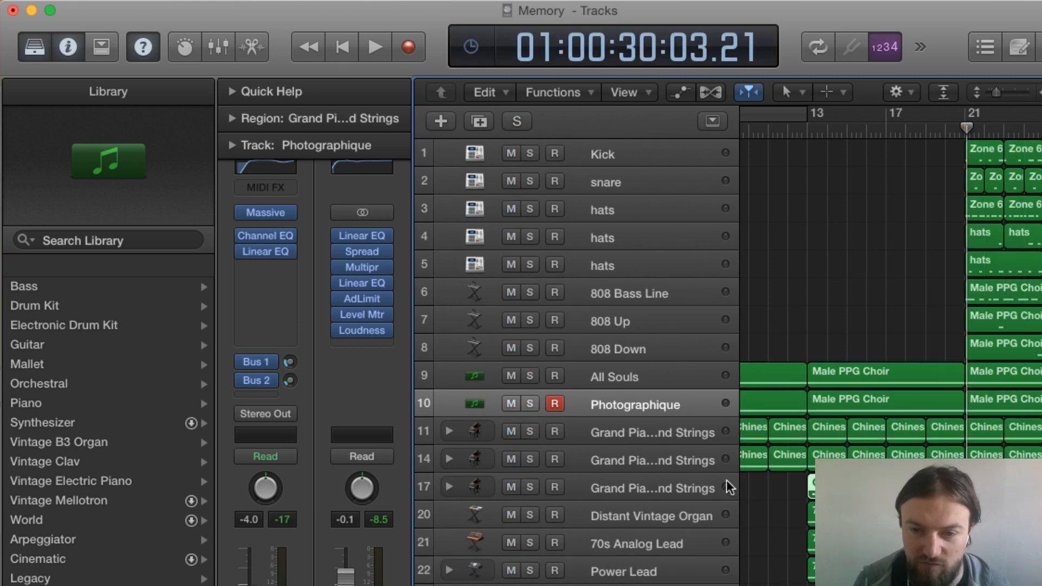
- Solo Distant Vintage Organ, 70s Analog Lead and Power Lead, and play them together from bar 13 until just before bar 21
left_click(530, 514)
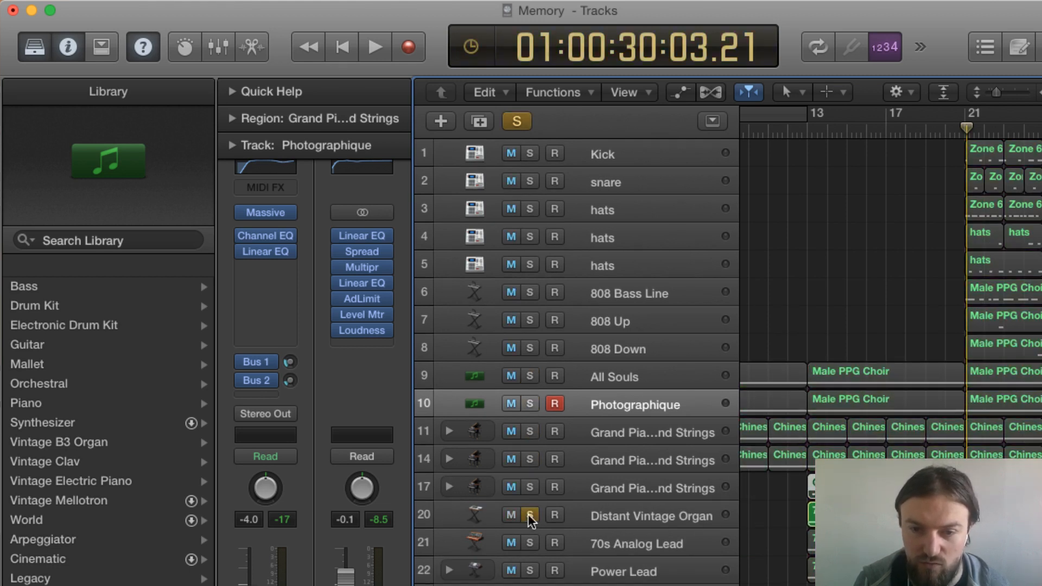
left_click(531, 570)
left_click(807, 132)
key("space")
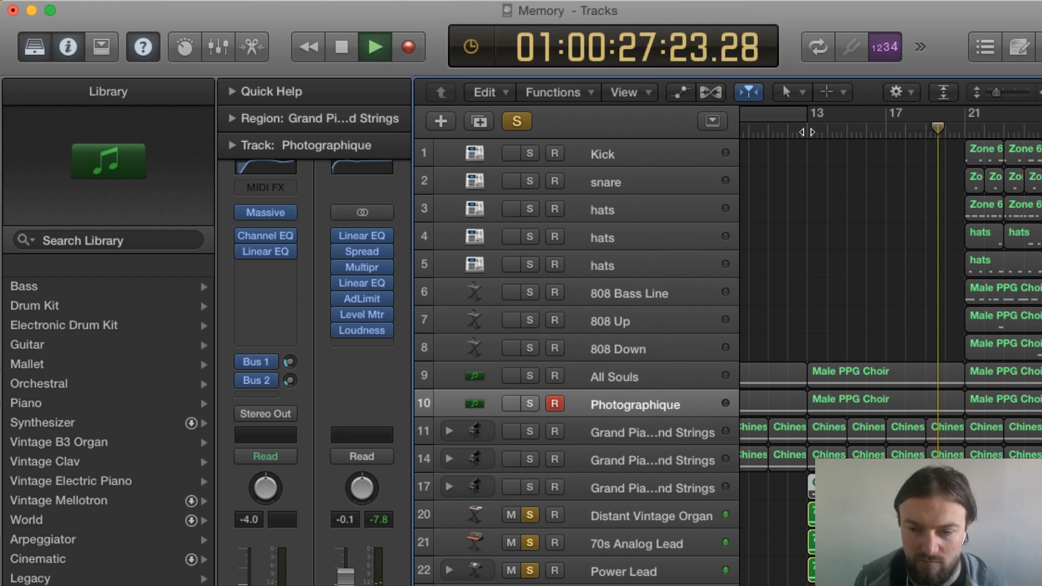
key("space")
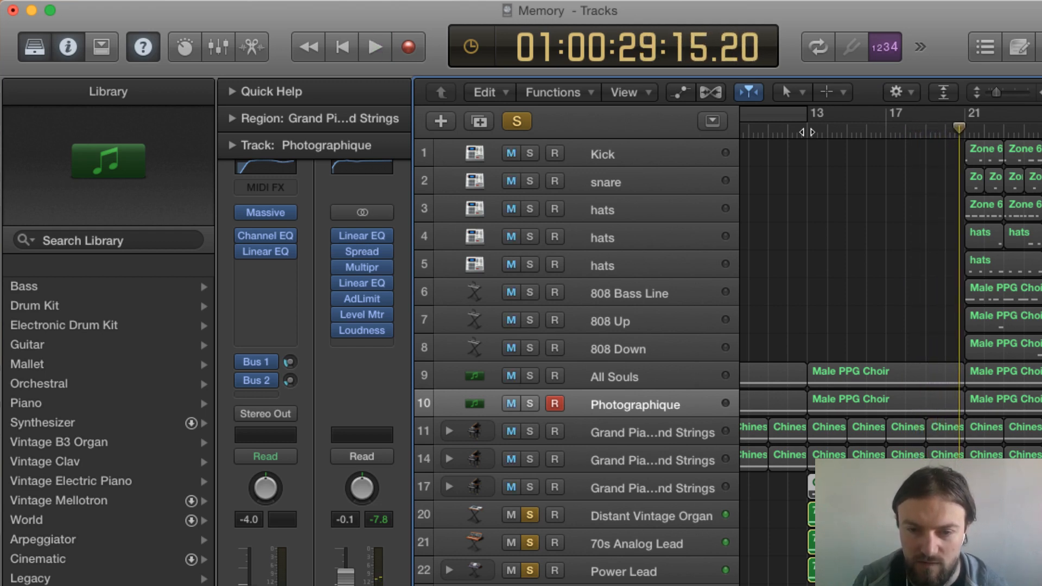
- Unsolo 70s Analog Lead and Power Lead, and select the Distant Vintage Organ track
left_click(530, 542)
left_click(530, 569)
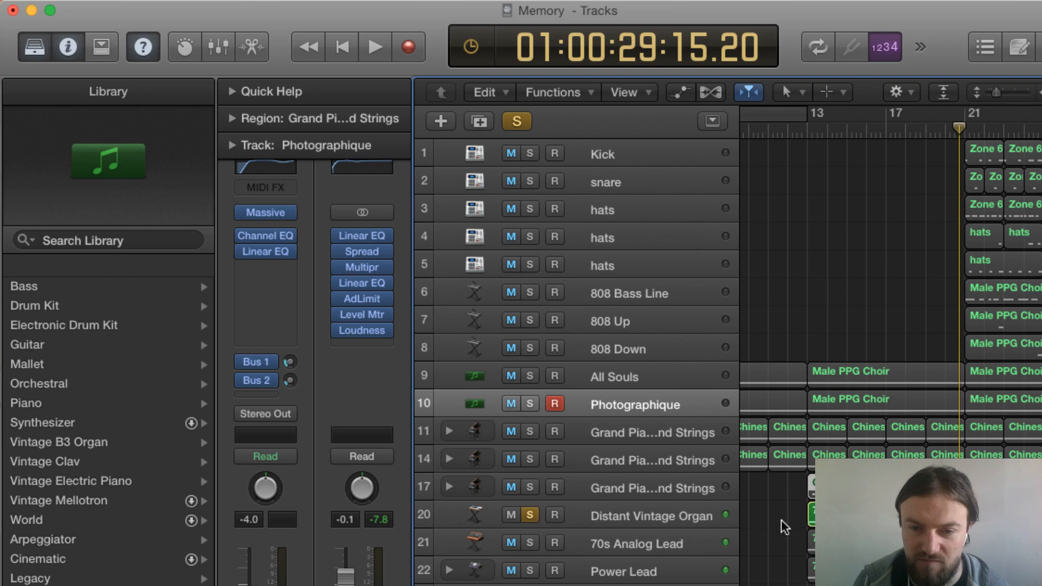
left_click(676, 521)
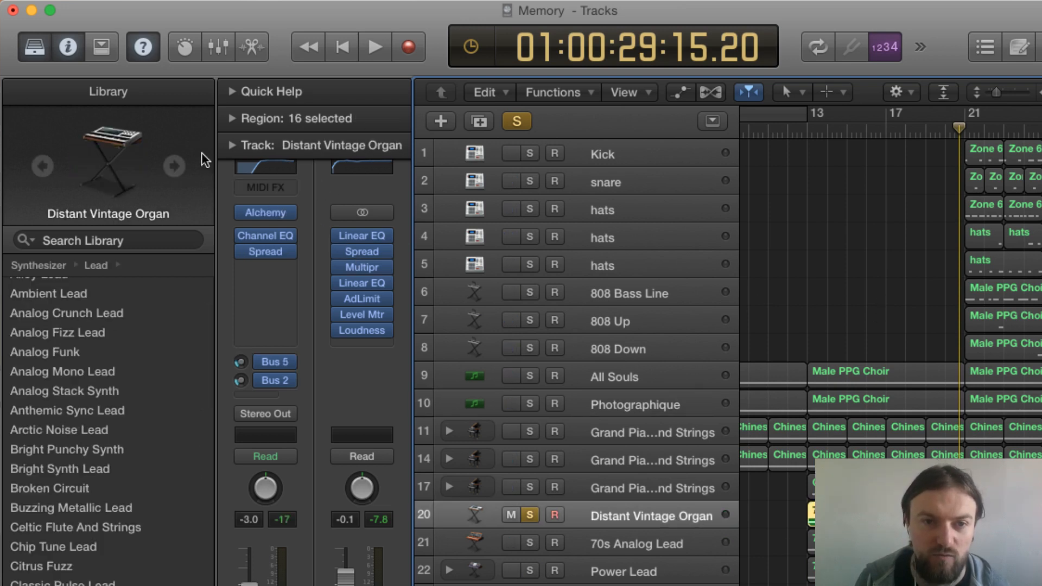
- Examine the Channel EQ curve on the Distant Vintage Organ track and close the plug-in
left_click(277, 168)
left_click_drag(117, 62, 766, 158)
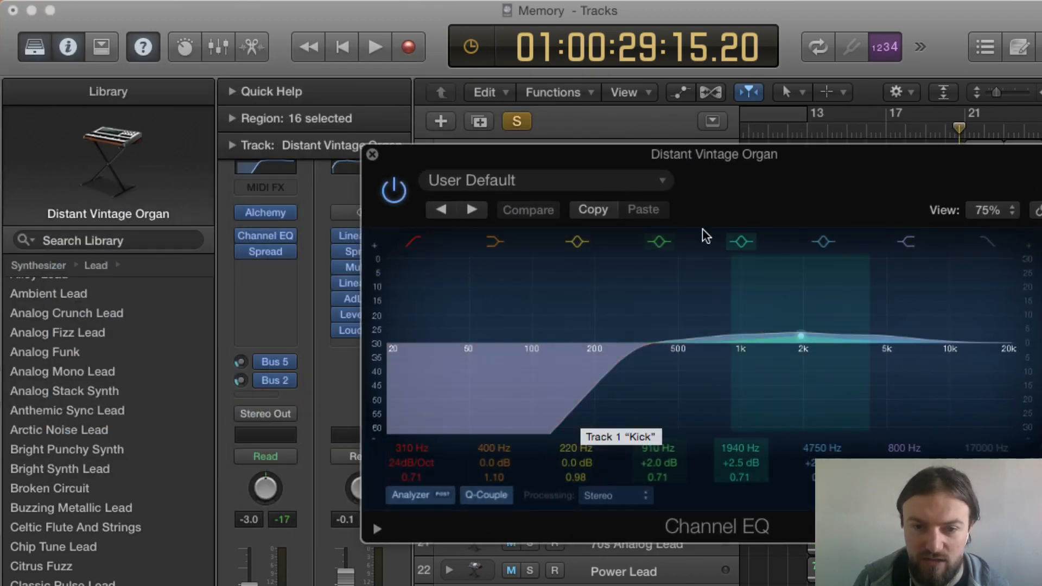
left_click(372, 156)
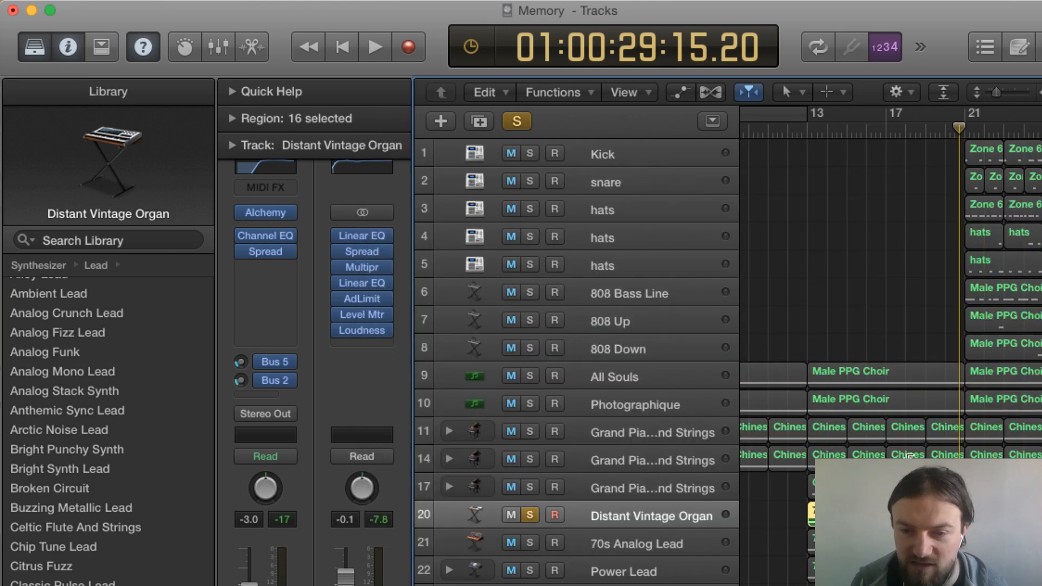
- Play the soloed Distant Vintage Organ briefly from bar 13 and stop playback
left_click(810, 128)
key("space")
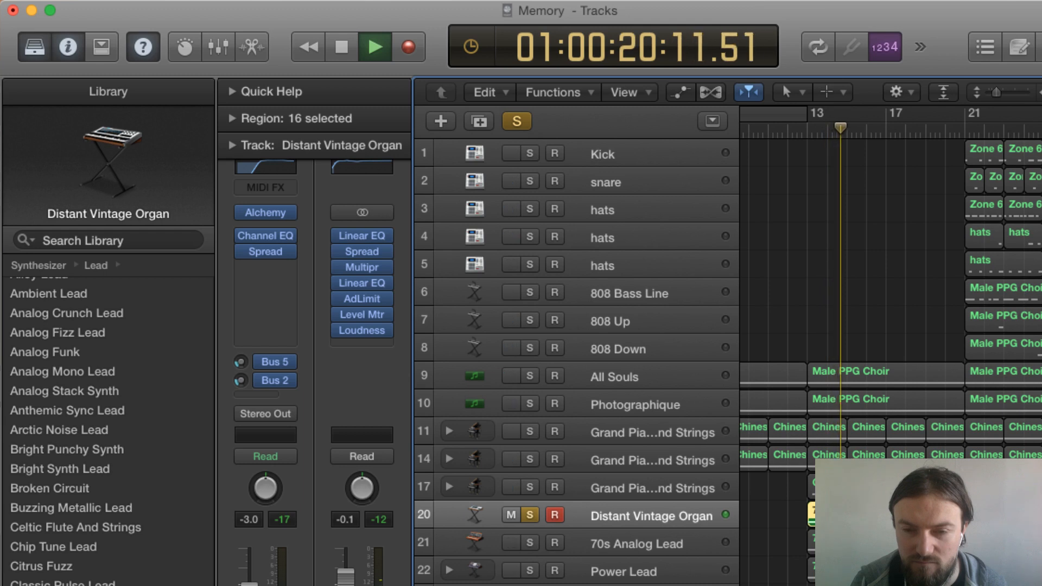
key("space")
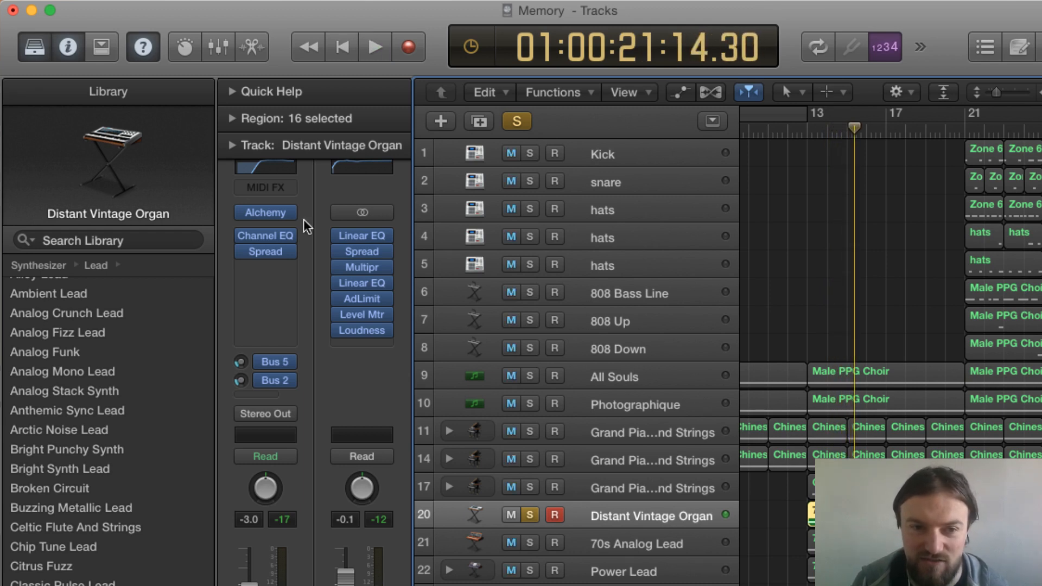
- Open the Stereo Spread plug-in on the Distant Vintage Organ track, bring its whole window into view and examine its settings
left_click(262, 255)
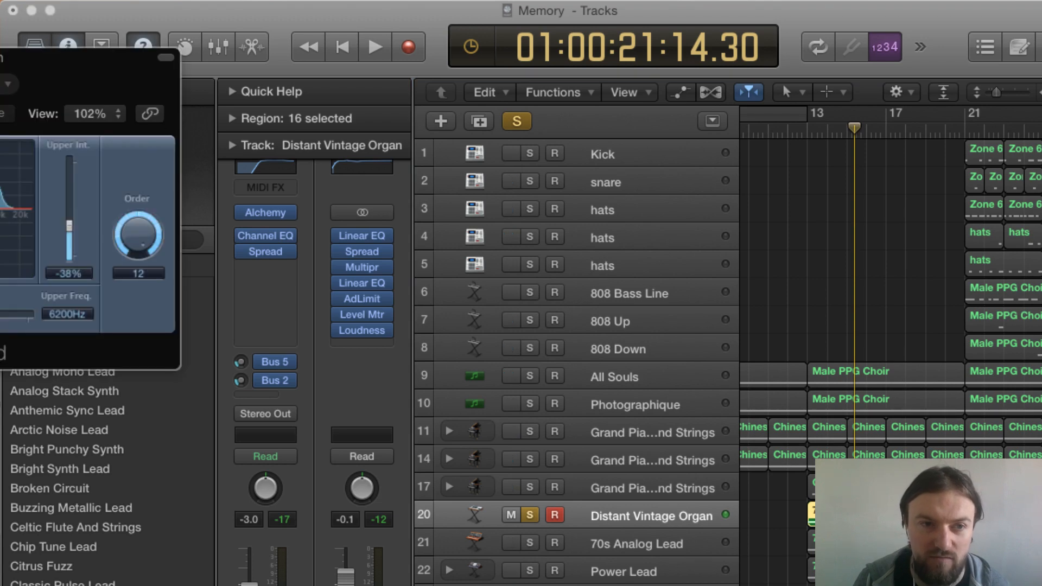
left_click_drag(3, 63, 743, 269)
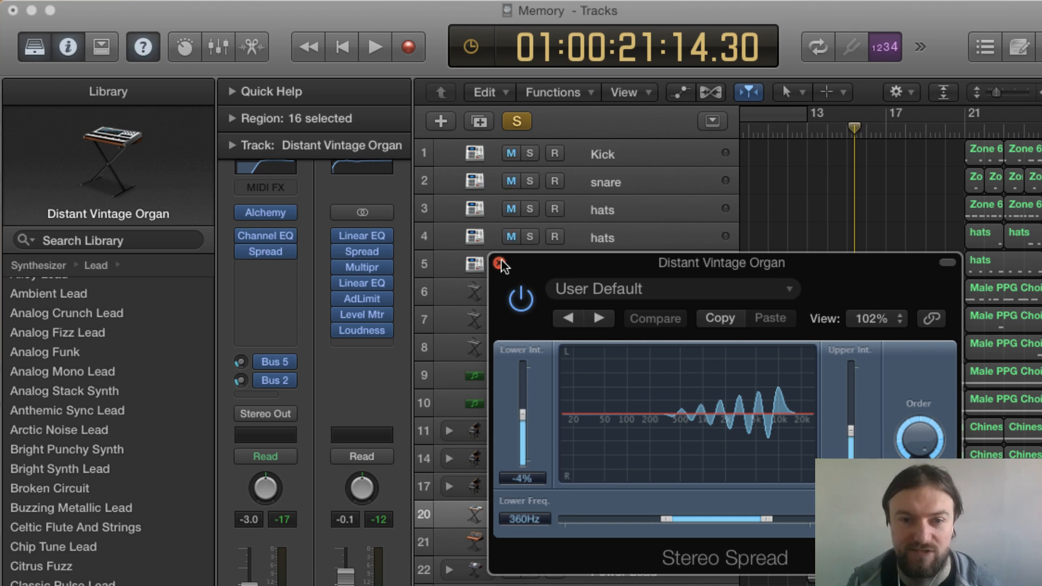
- Close the Stereo Spread plug-in and play Distant Vintage Organ from bar 13 with its Channel EQ, Spread and sends bypassed
left_click(499, 264)
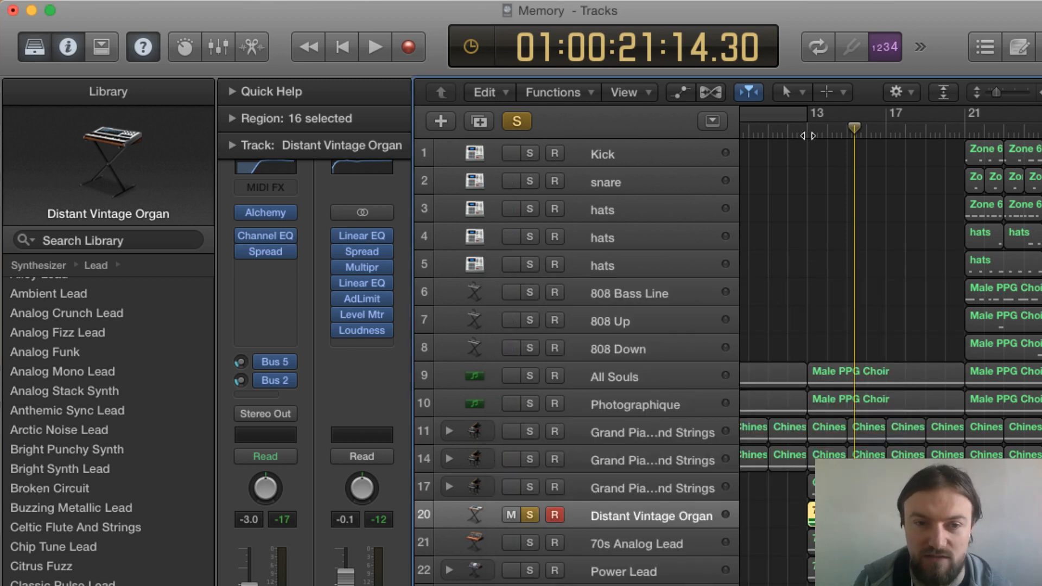
left_click(251, 252)
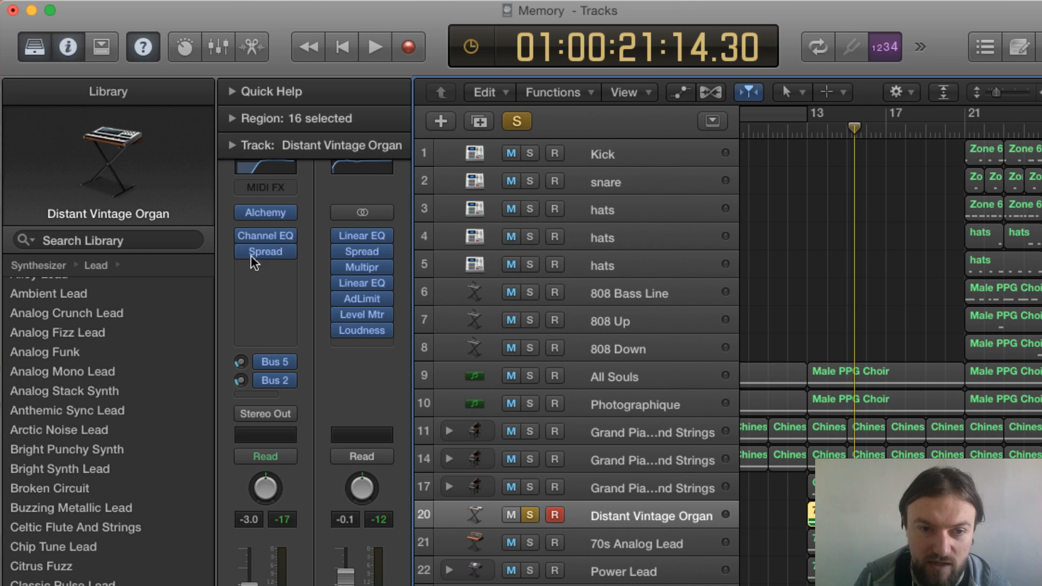
left_click(239, 235)
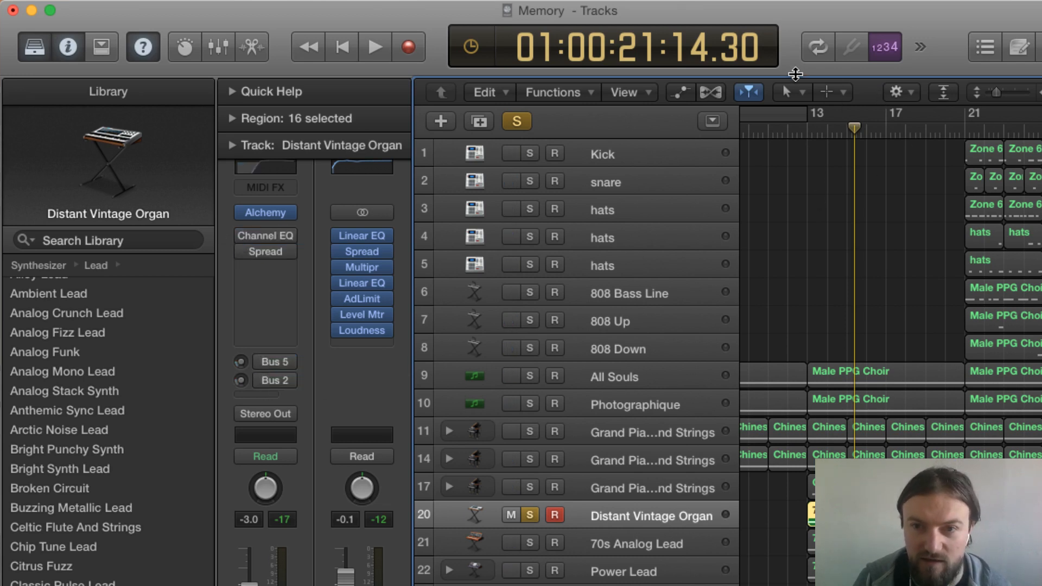
left_click(809, 130)
key("space")
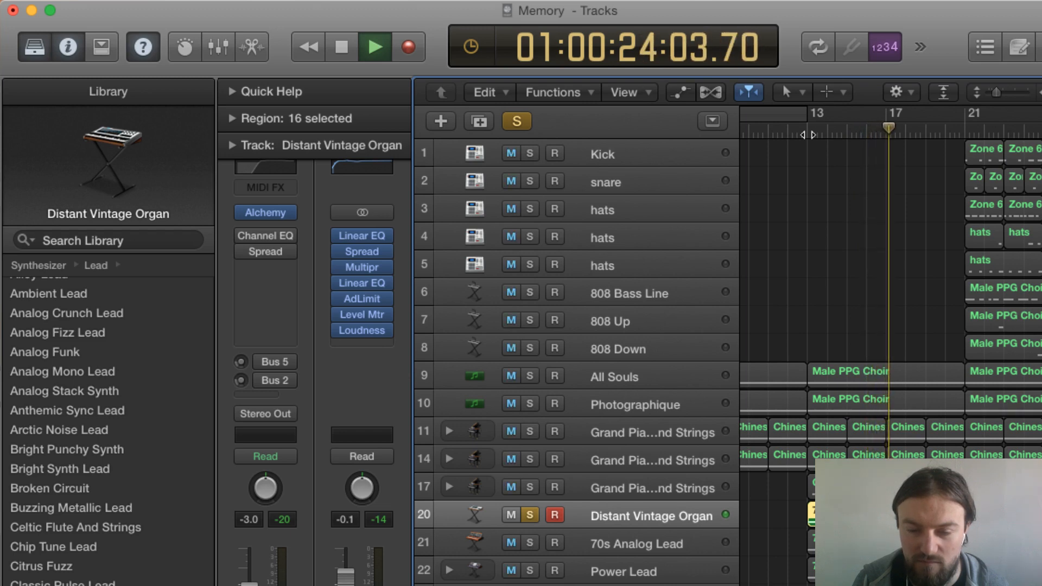
- Open the Piano Roll to examine the Distant Vintage Organ notes, replay them from bar 13 and stop playback
key("p")
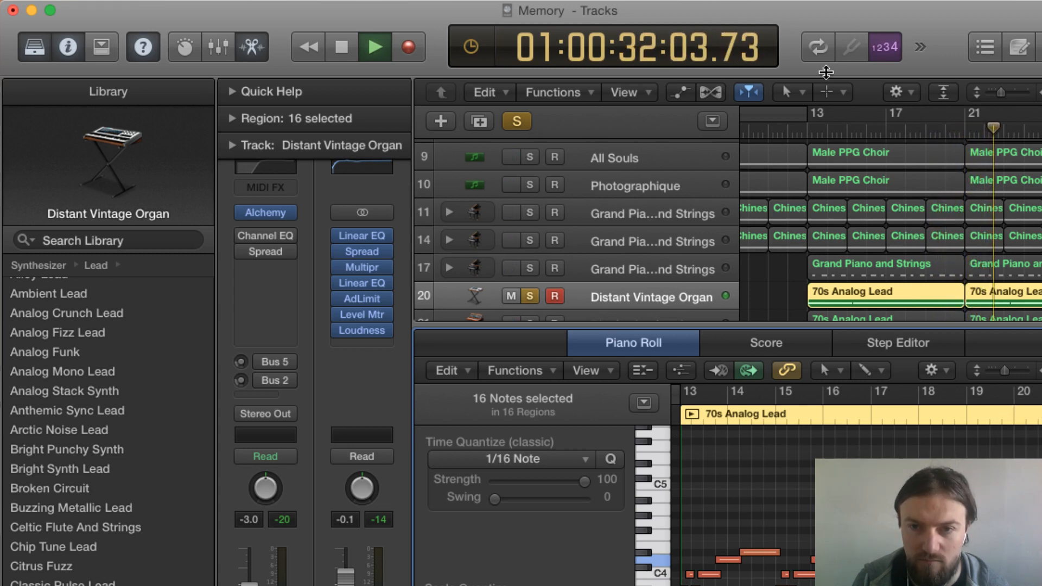
left_click(808, 131)
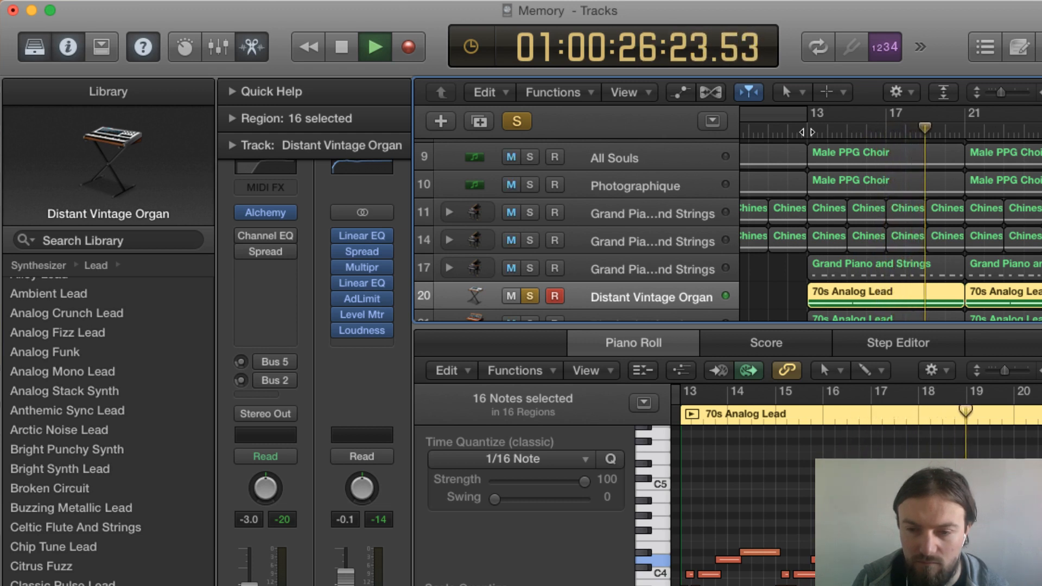
key("space")
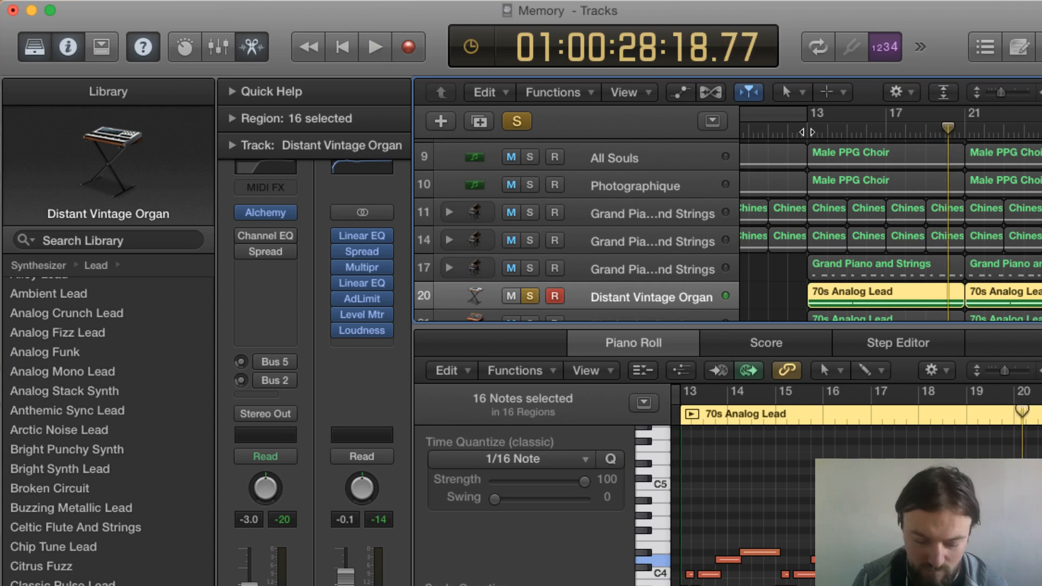
- Close the Piano Roll and replay Distant Vintage Organ from bar 13, with its sends, Channel EQ and Spread switched back on
key("x")
key("x")
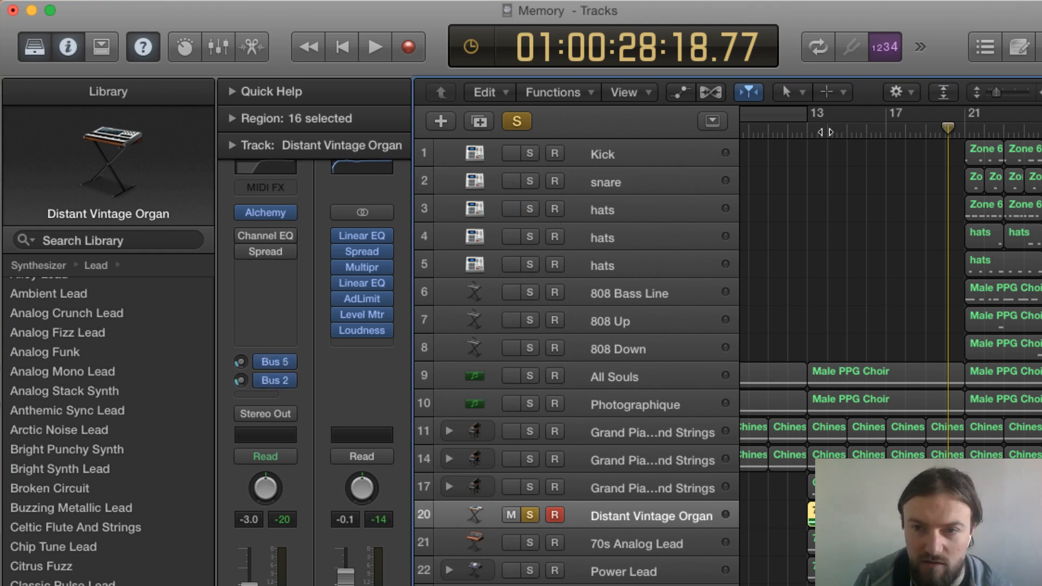
left_click(806, 129)
key("space")
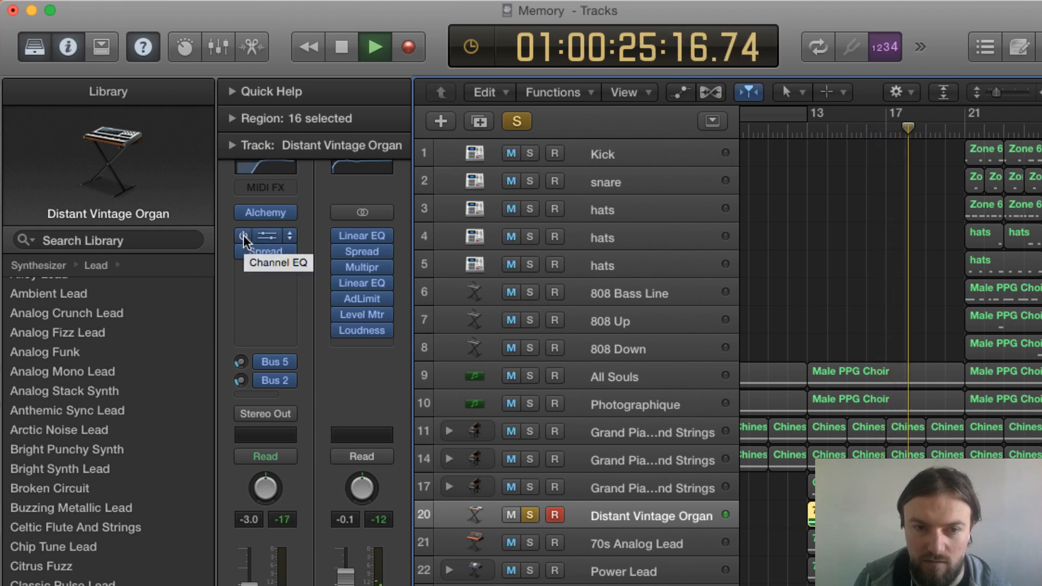
key("space")
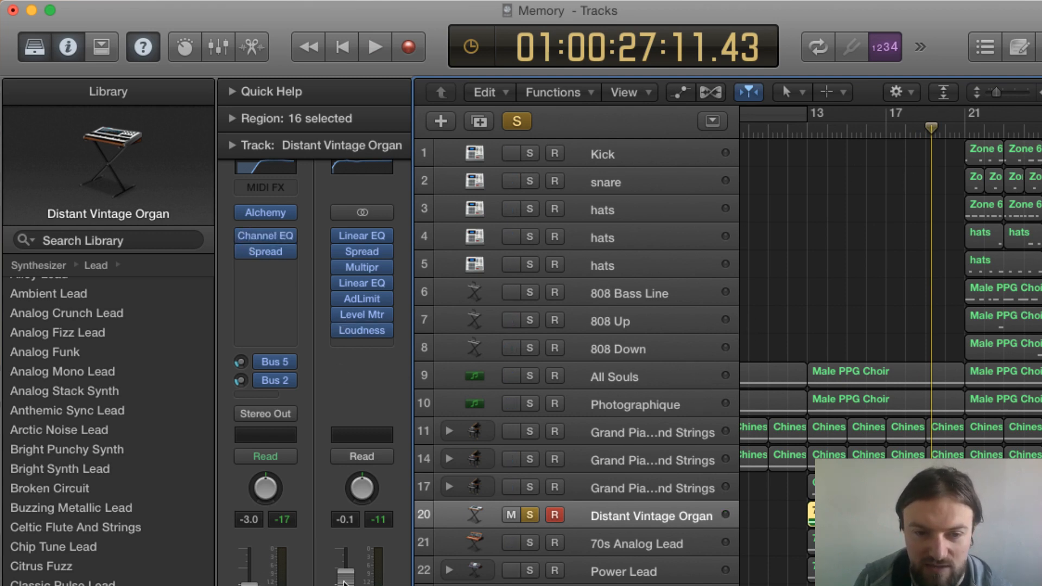
- Solo 70s Analog Lead instead of Distant Vintage Organ and select its track
left_click(530, 543)
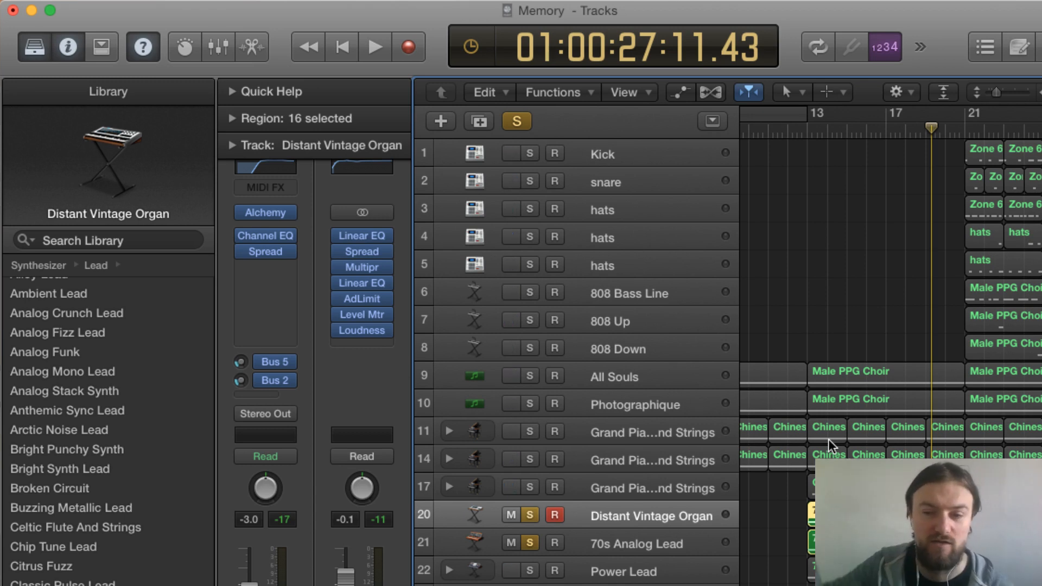
left_click(530, 515)
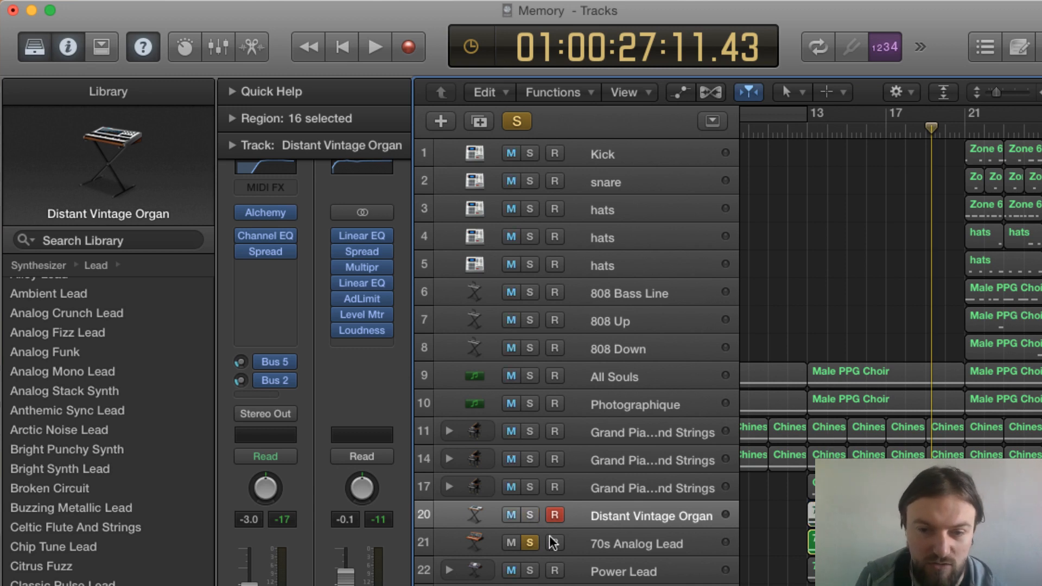
left_click(630, 550)
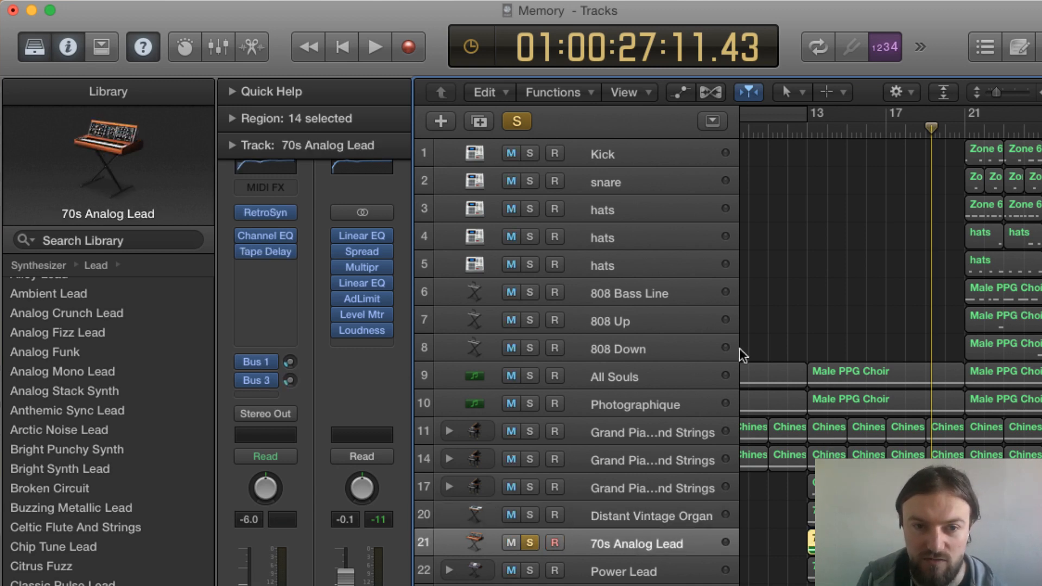
- Open the RetroSyn instrument on 70s Analog Lead, examine its oscillator and filter settings, and close it
left_click(256, 207)
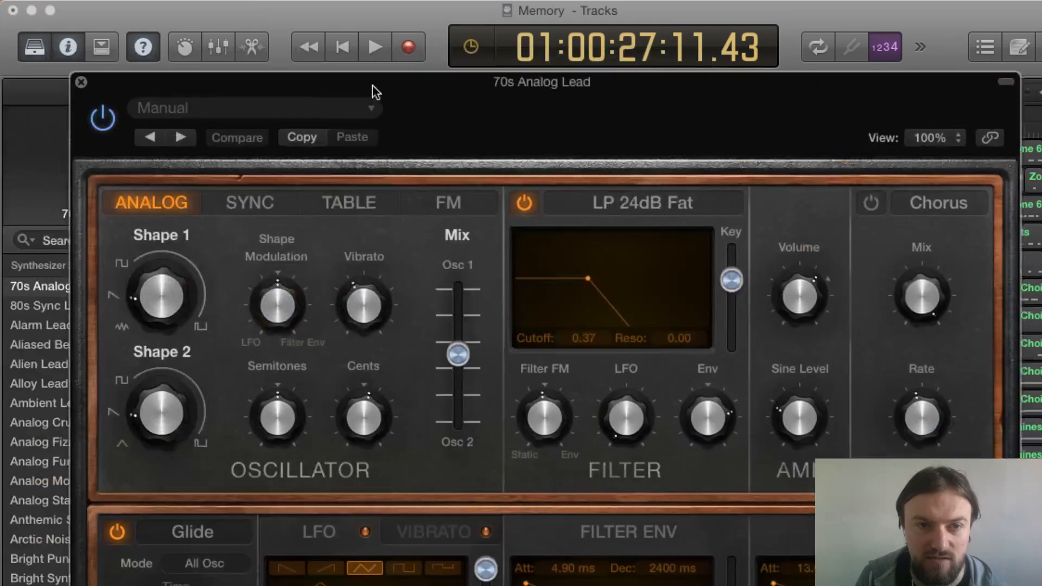
left_click_drag(372, 85, 530, 71)
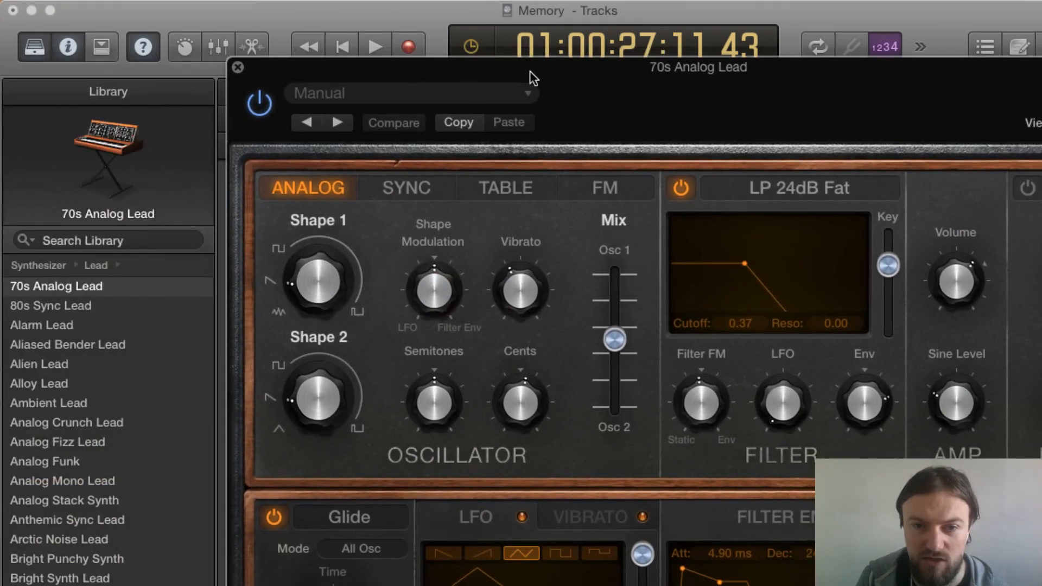
left_click(237, 69)
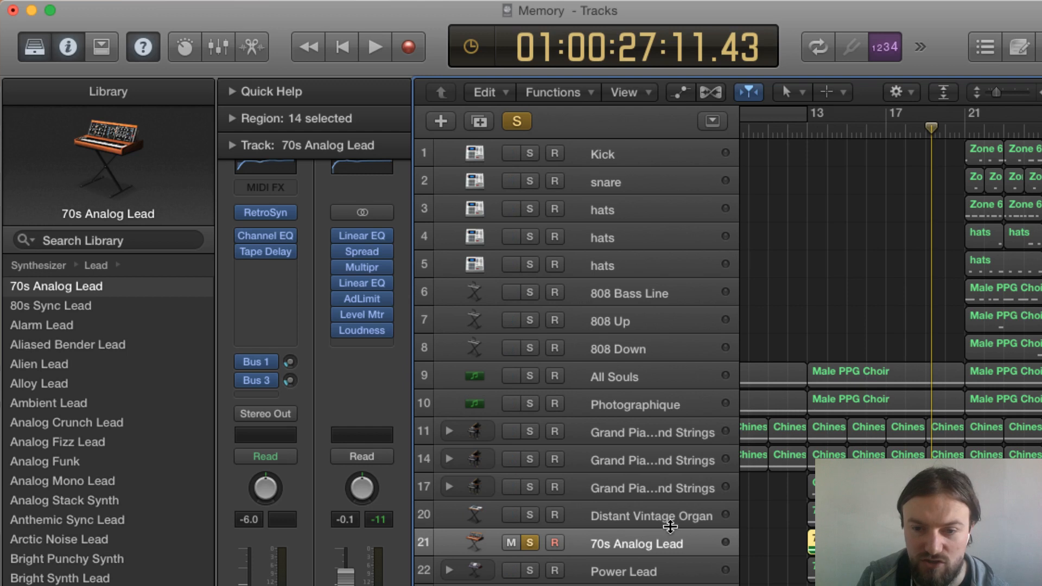
- Play 70s Analog Lead from bar 13 while examining its Channel EQ curve, then close the plug-in and stop playback
left_click(809, 132)
key("space")
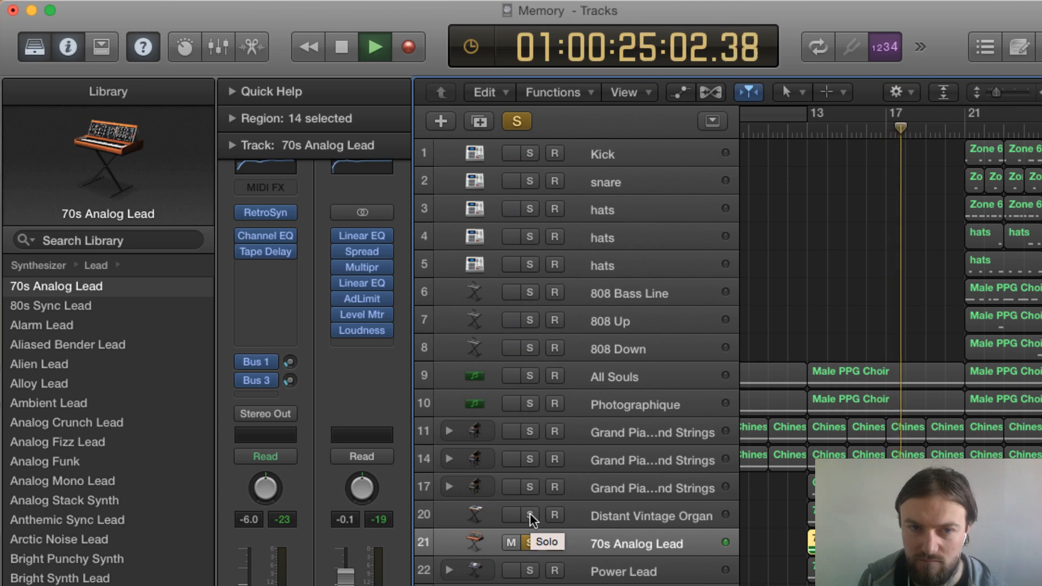
left_click(285, 164)
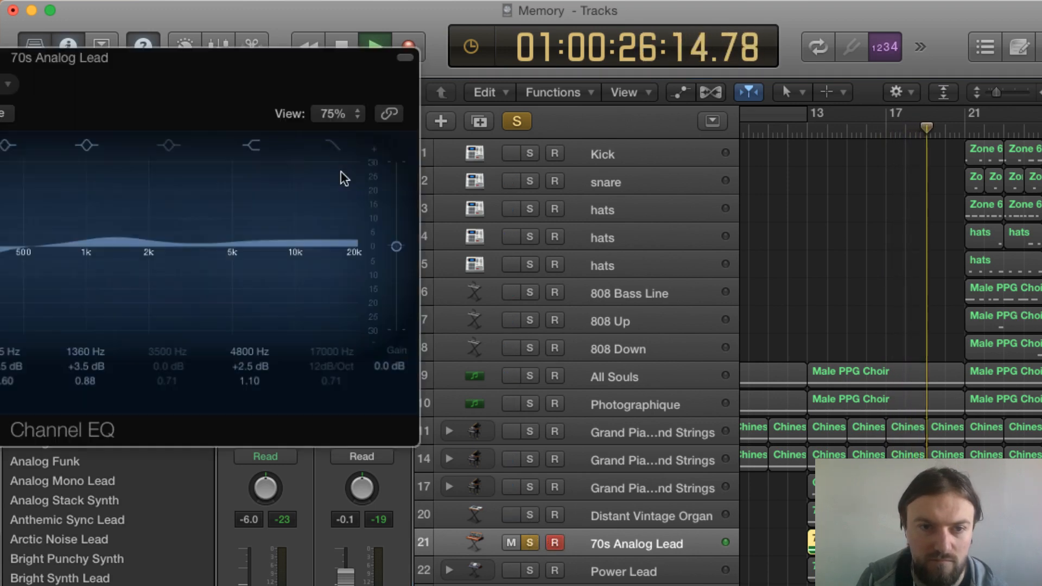
left_click_drag(158, 68, 719, 145)
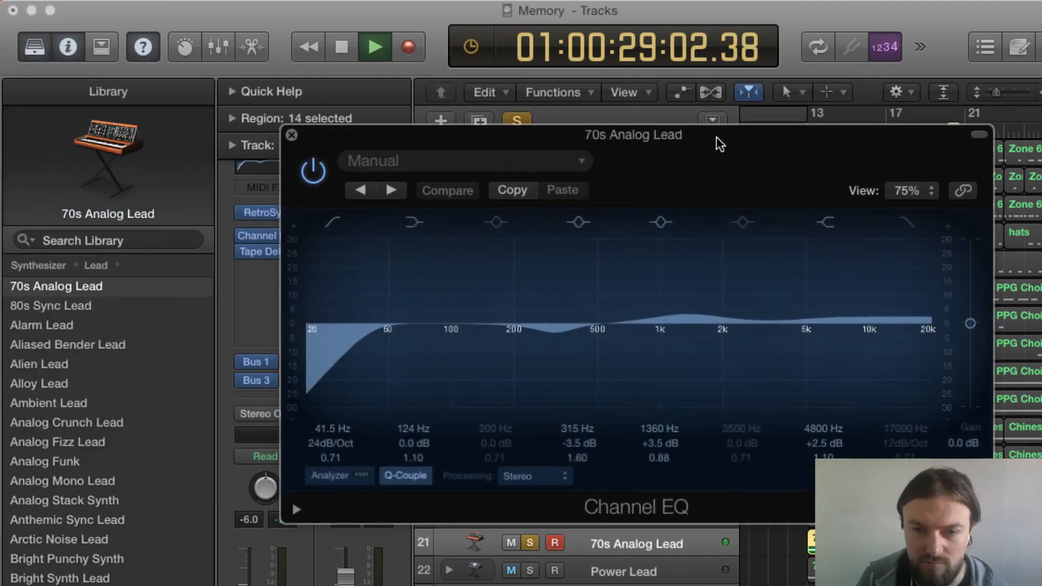
left_click(292, 135)
key("space")
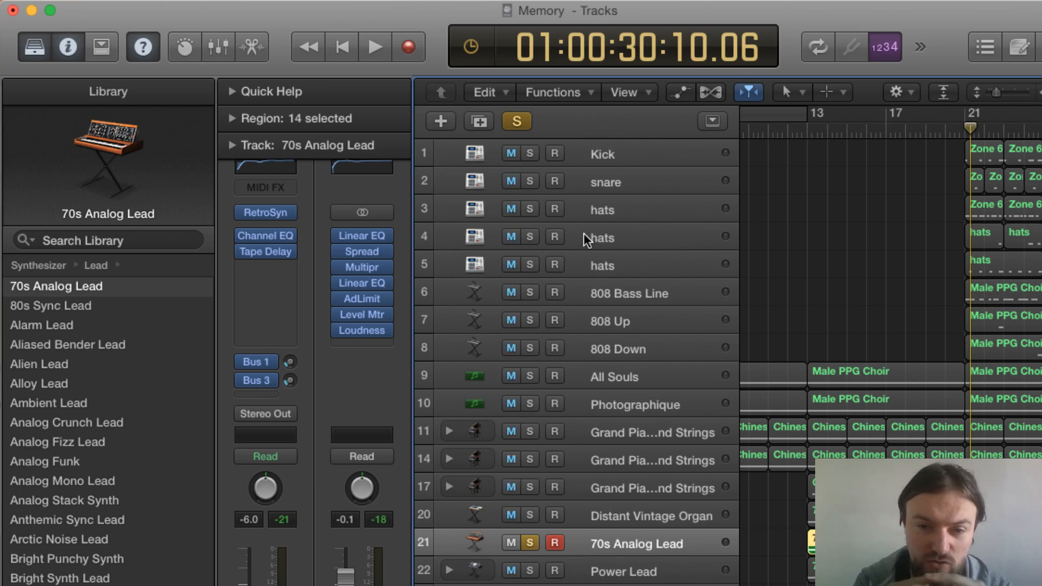
- Solo Distant Vintage Organ instead of 70s Analog Lead and play it briefly from bar 13
left_click(528, 510)
left_click(532, 539)
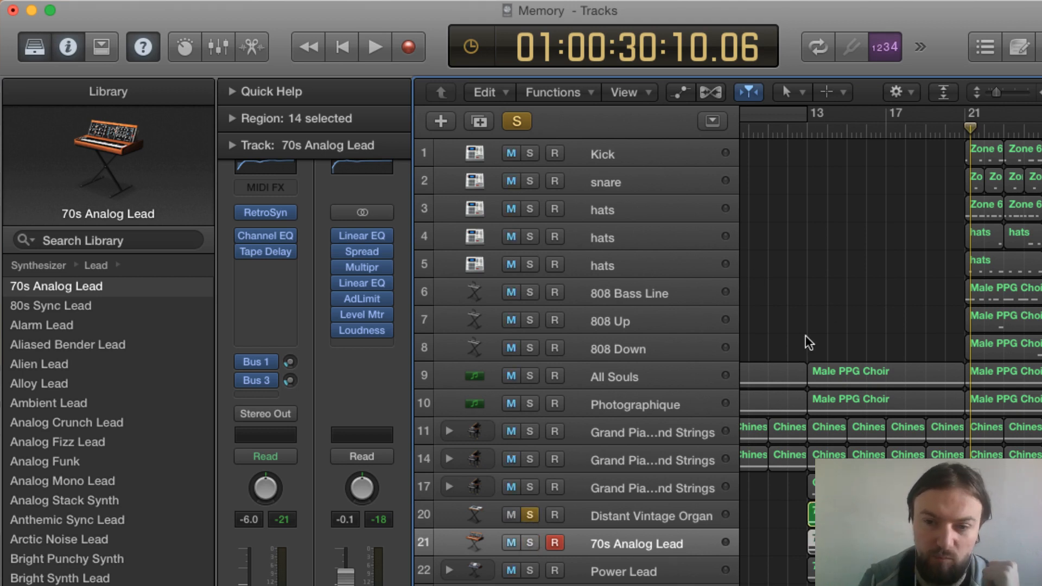
left_click(807, 129)
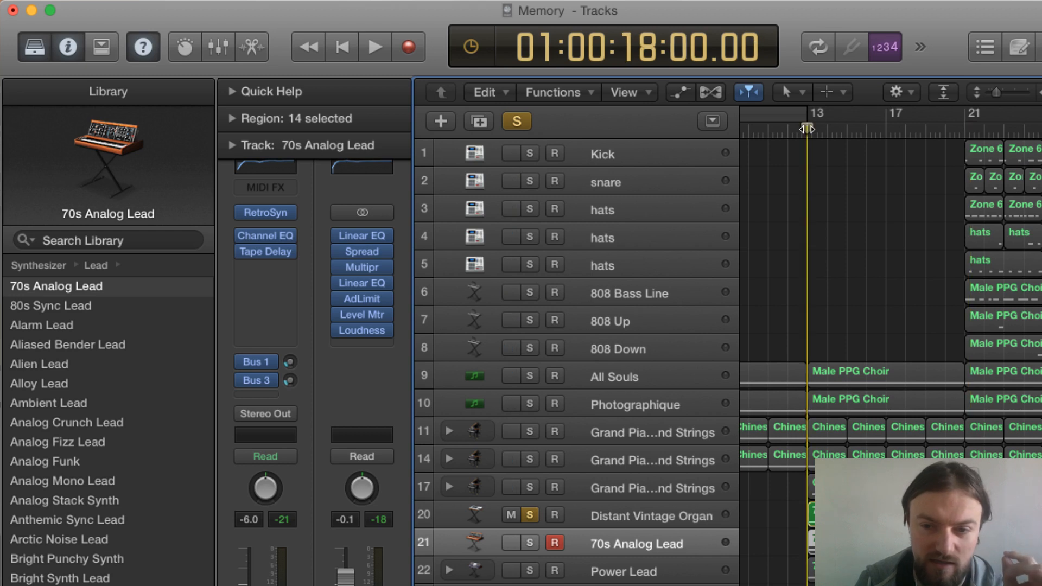
key("space")
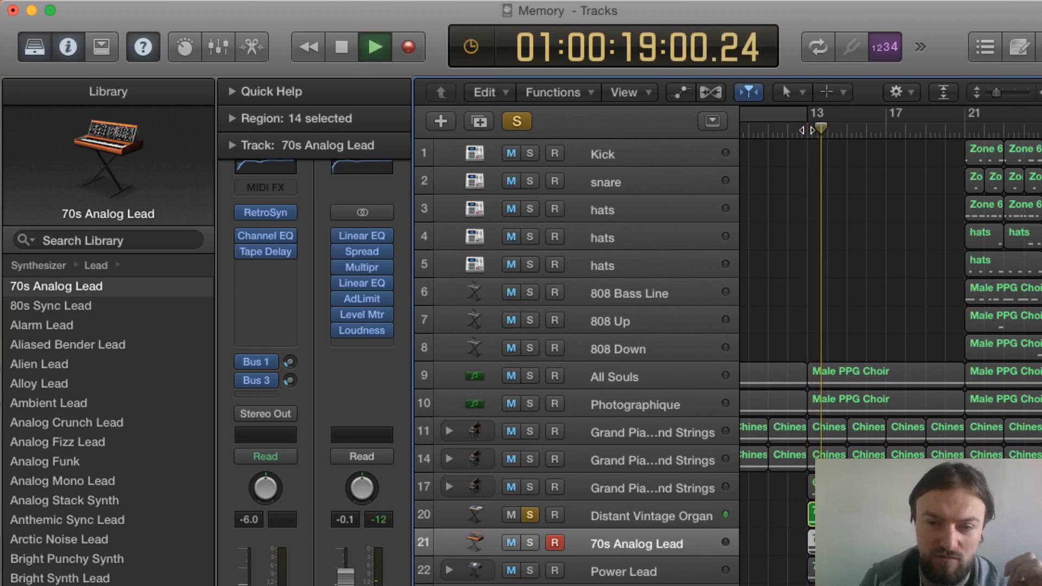
key("space")
- Solo Distant Vintage Organ and 70s Analog Lead together, play them from bar 13 and stop playback
left_click(531, 516)
left_click(529, 543)
left_click(530, 514)
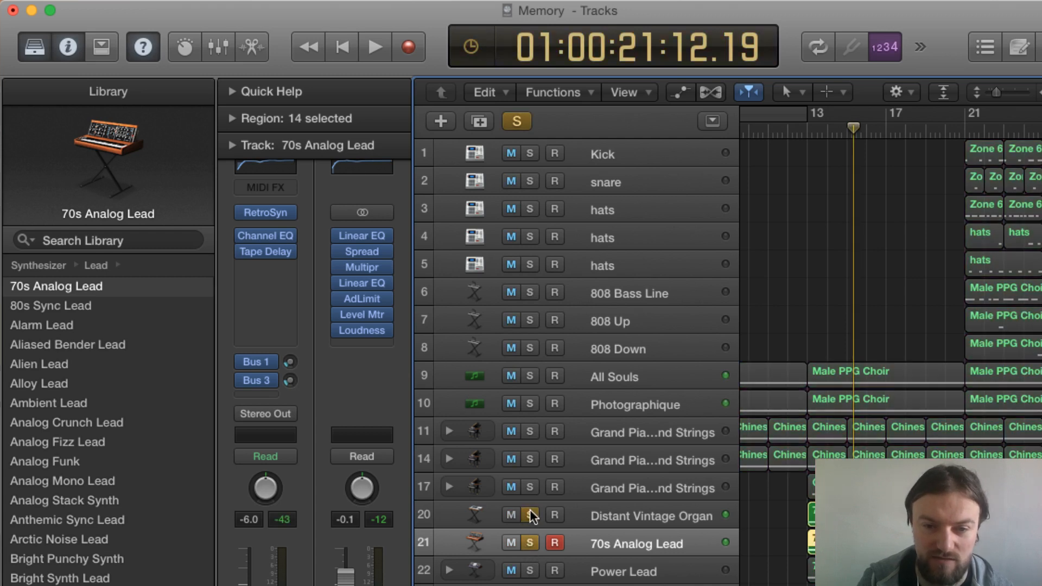
left_click(803, 130)
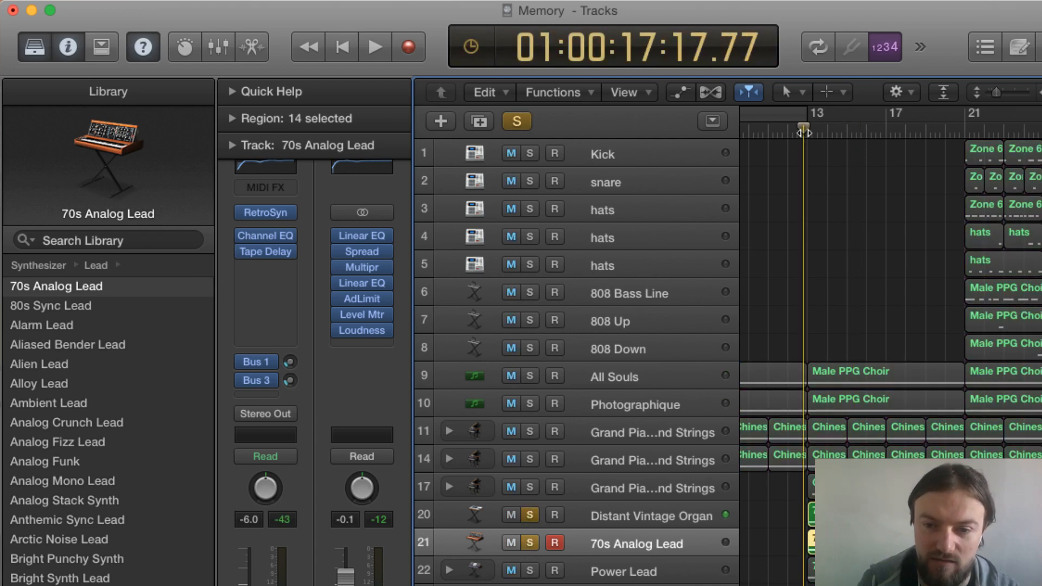
key("space")
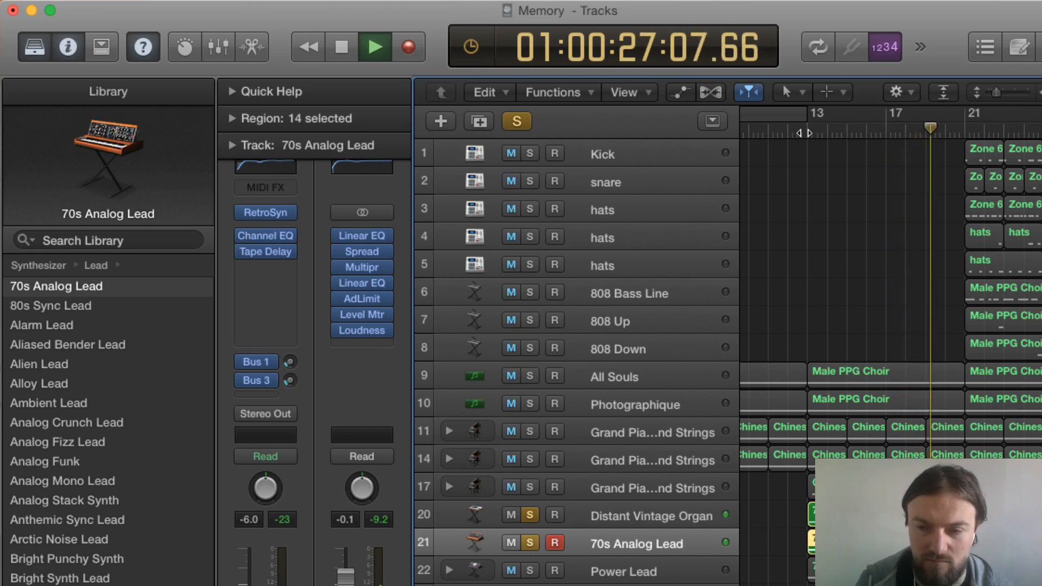
key("space")
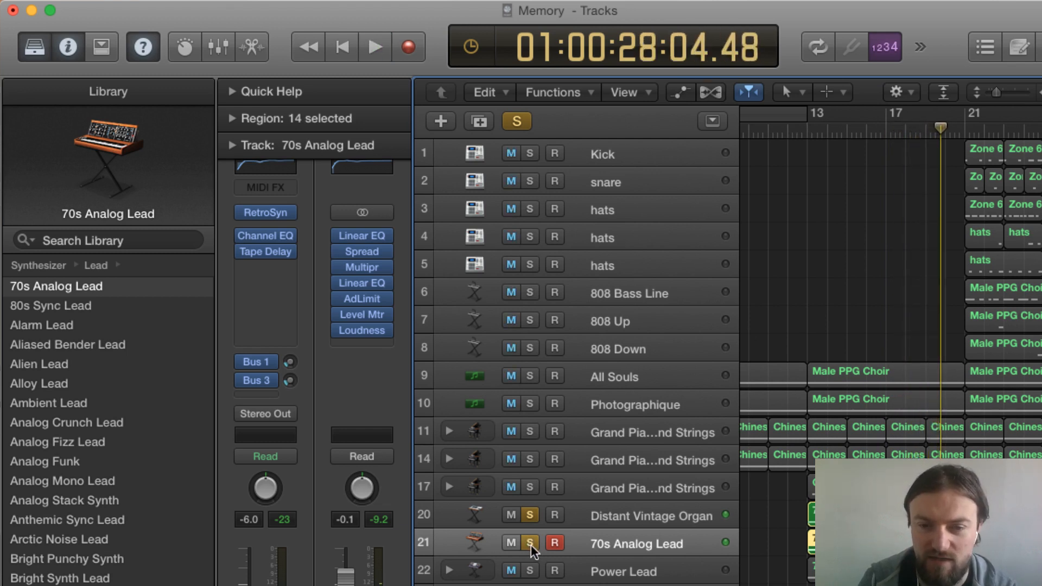
- Solo Power Lead and take Distant Vintage Organ and 70s Analog Lead out of solo
left_click(530, 542)
left_click(529, 515)
left_click(530, 516)
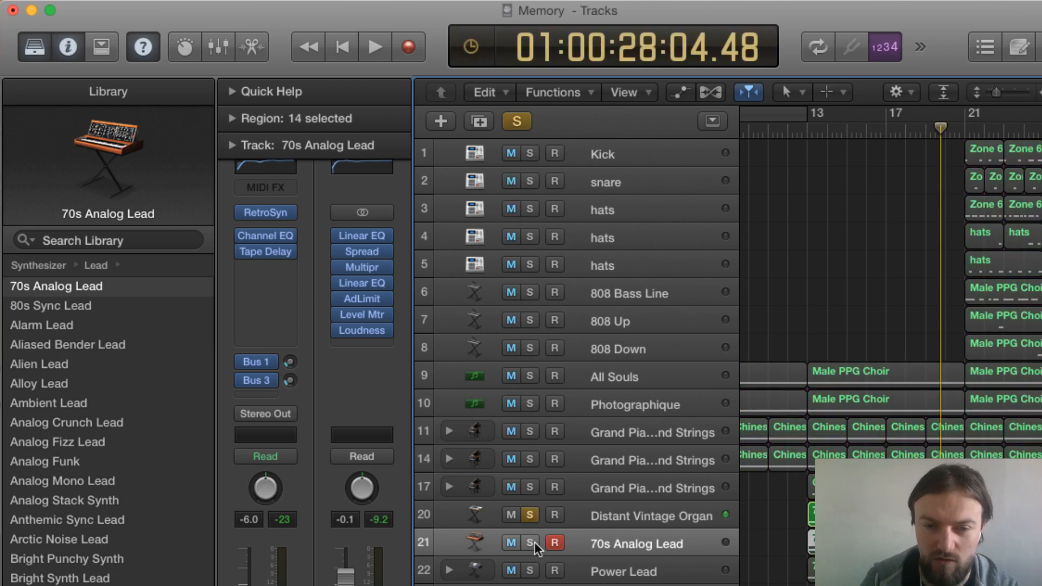
left_click(532, 542)
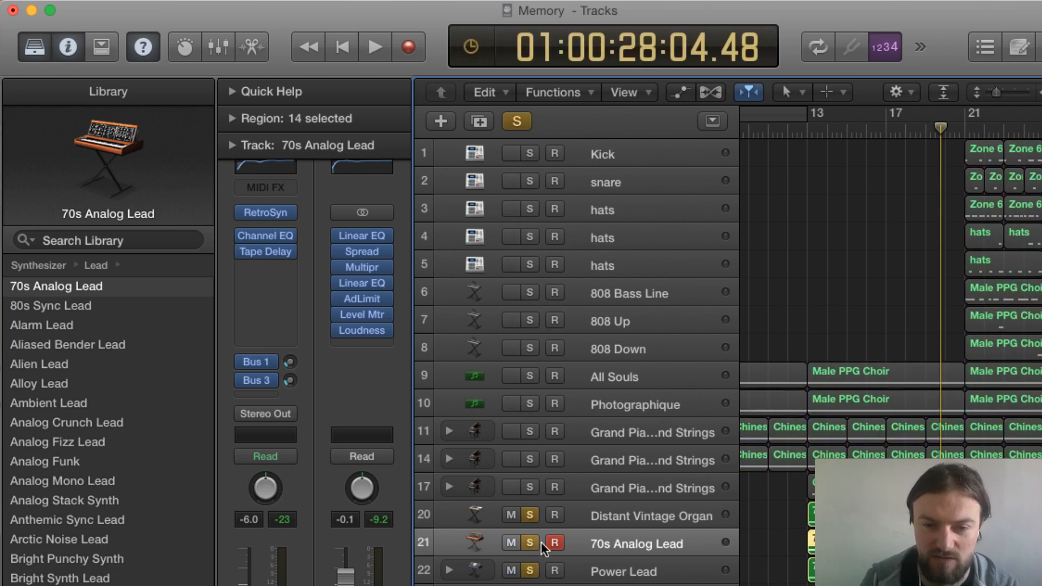
left_click(531, 517)
- Play the soloed Power Lead from bar 13, select its track to show its channel strip, and stop playback
left_click(803, 129)
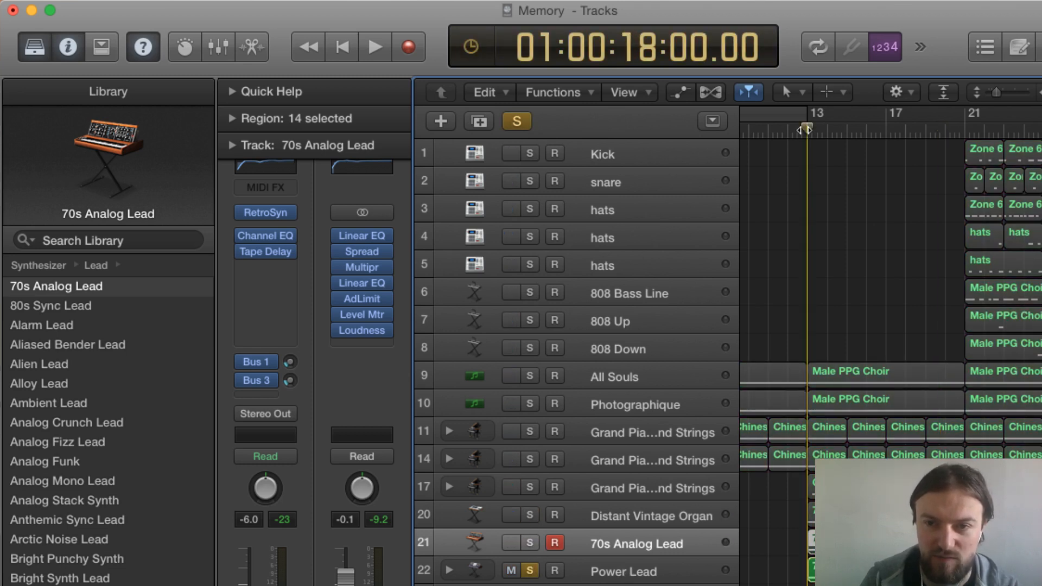
left_click(805, 129)
key("space")
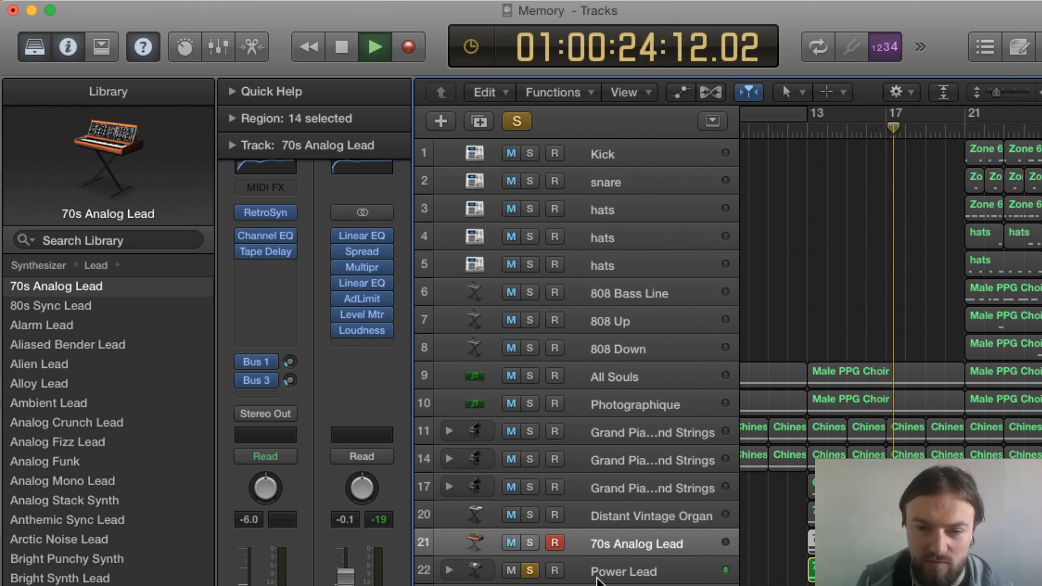
left_click(652, 570)
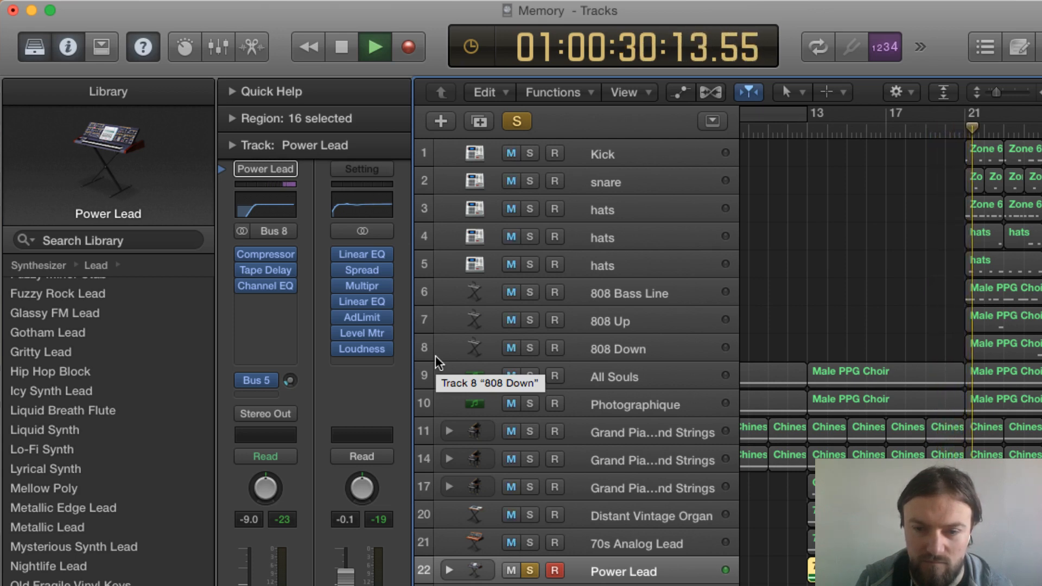
key("space")
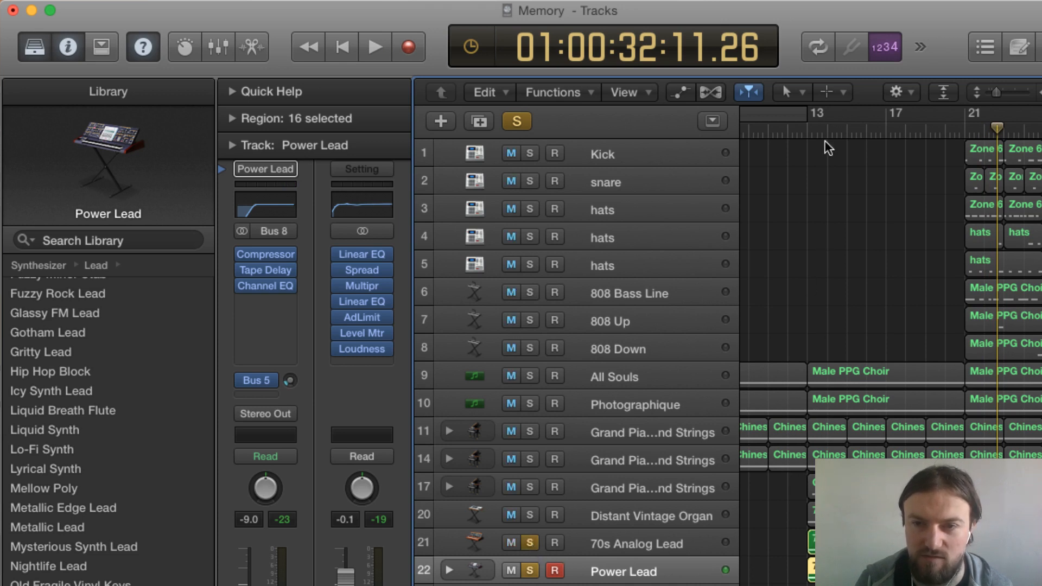
- Play Power Lead with 70s Analog Lead from bar 13, adding Distant Vintage Organ to the solo during playback
left_click(808, 131)
key("space")
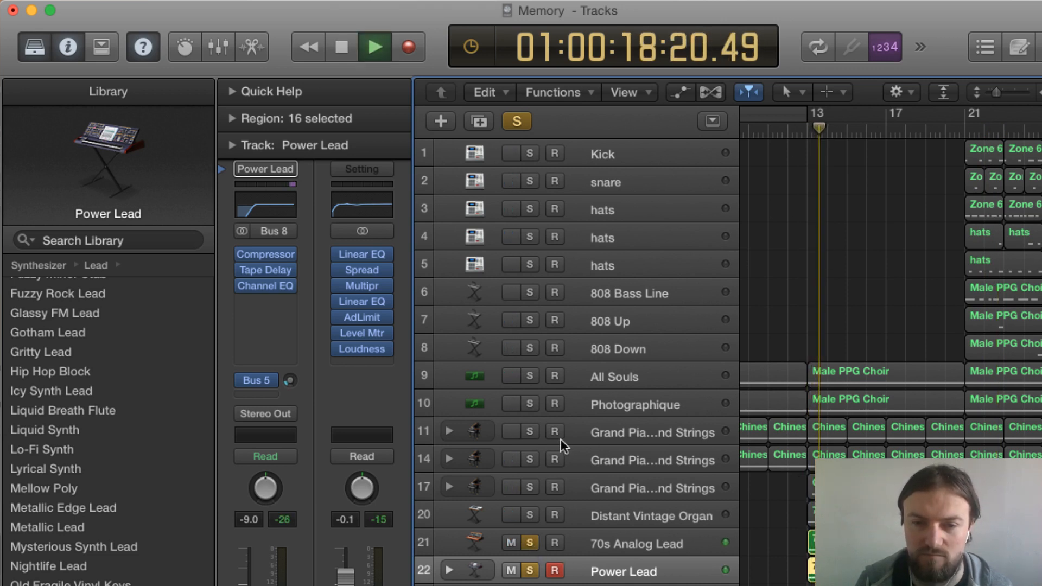
left_click(531, 510)
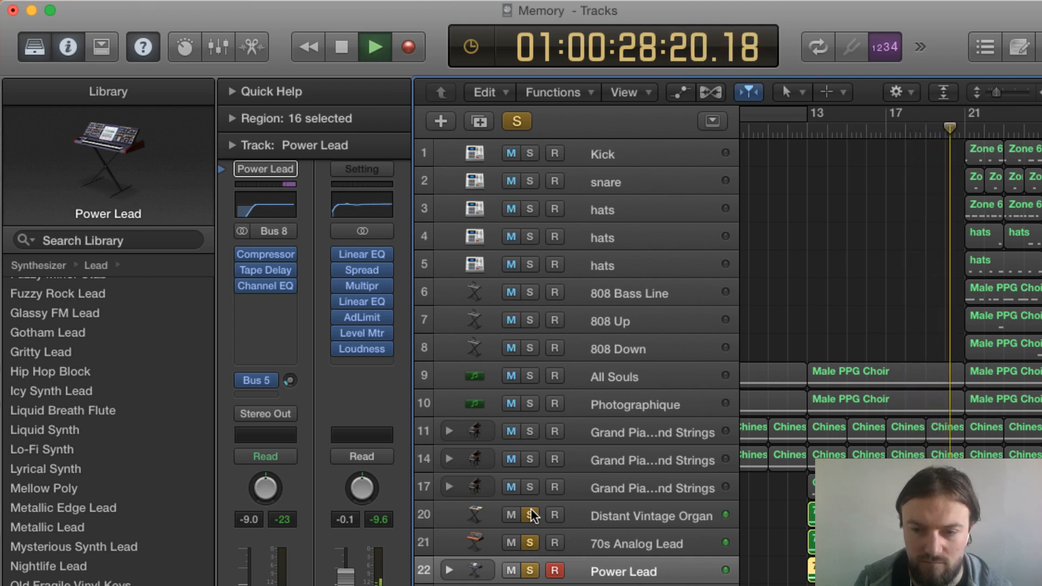
- Add All Souls, Photographique and the three Grand Piano and Strings tracks to the solo, and play the combination from bar 13
key("space")
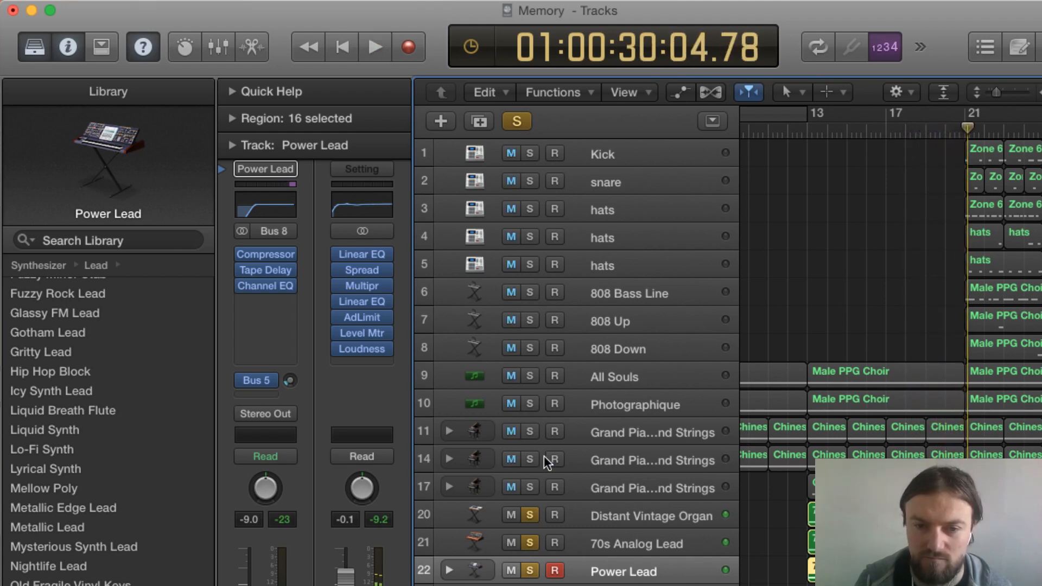
left_click(531, 375)
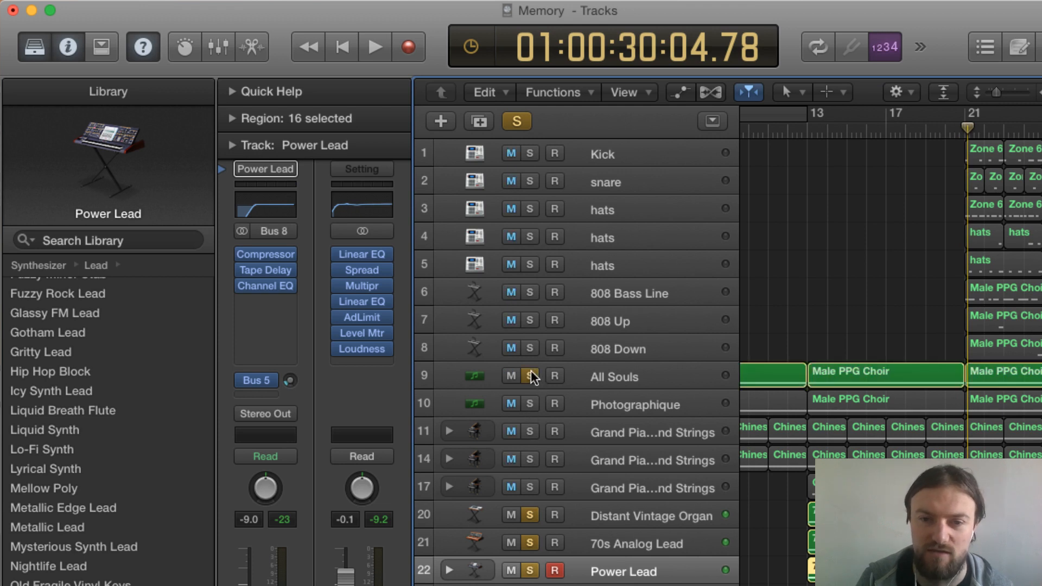
left_click(529, 403)
left_click(529, 431)
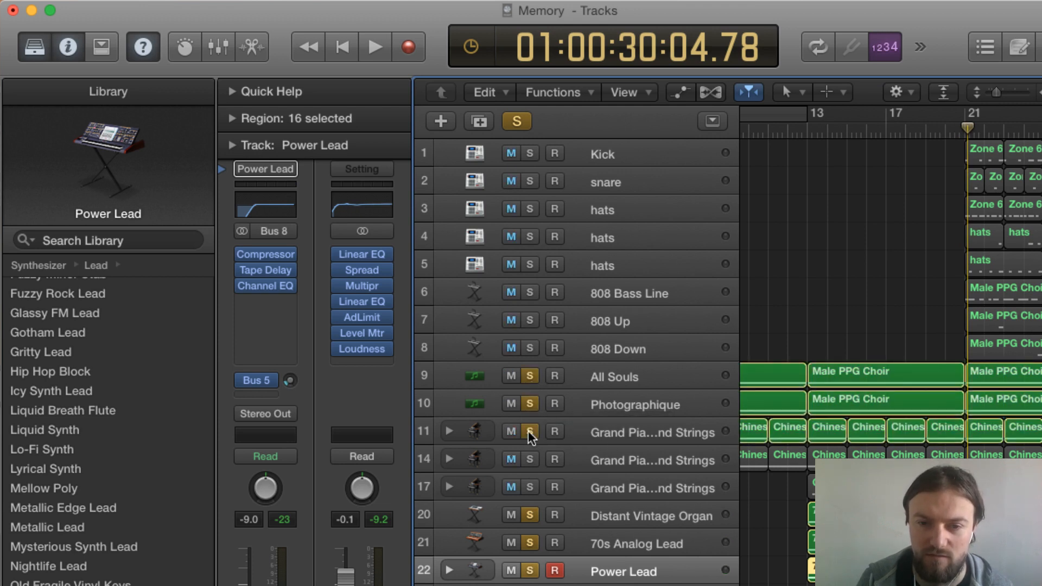
left_click(529, 460)
left_click(807, 117)
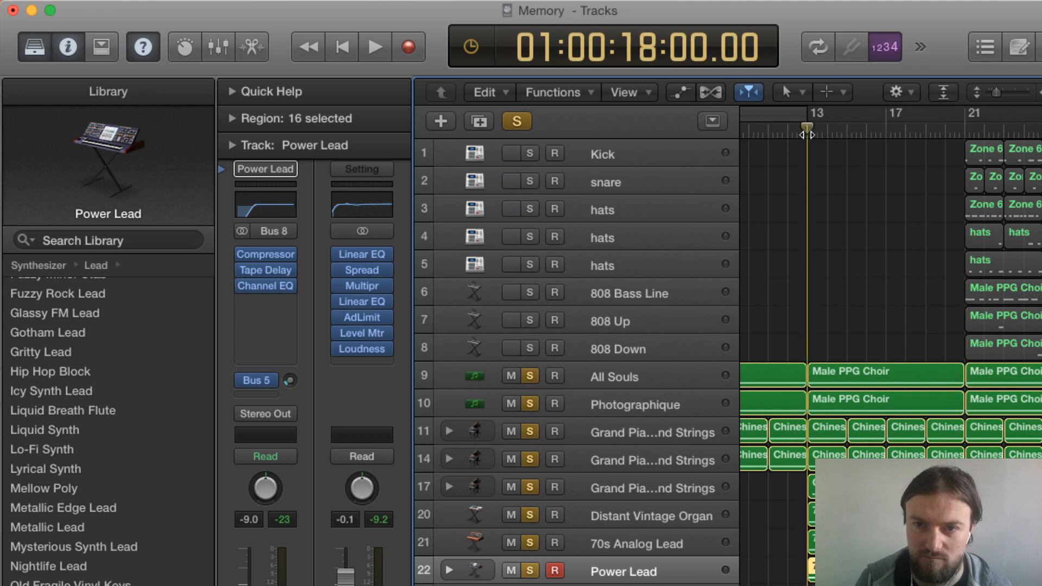
key("space")
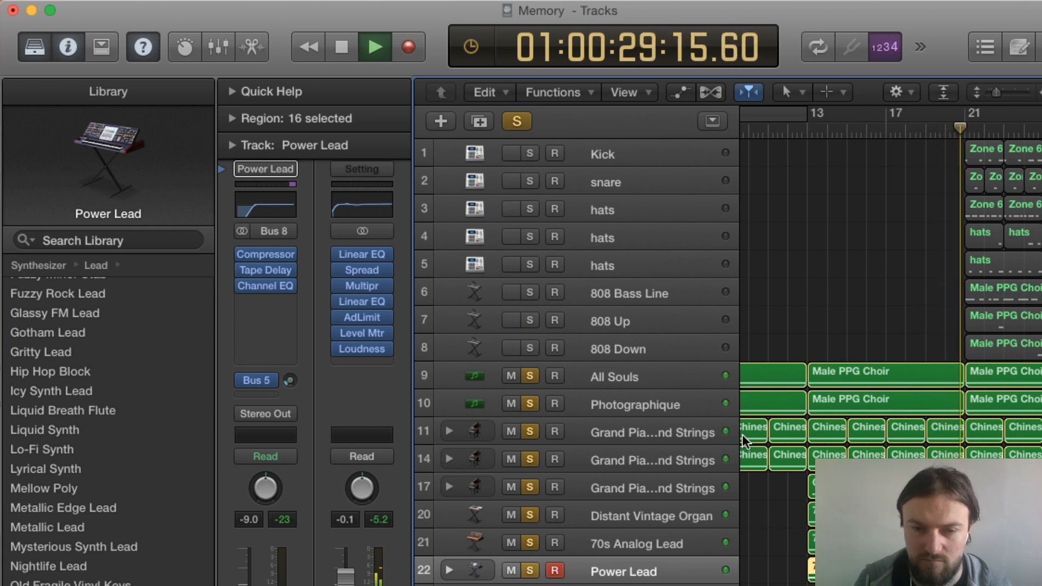
key("space")
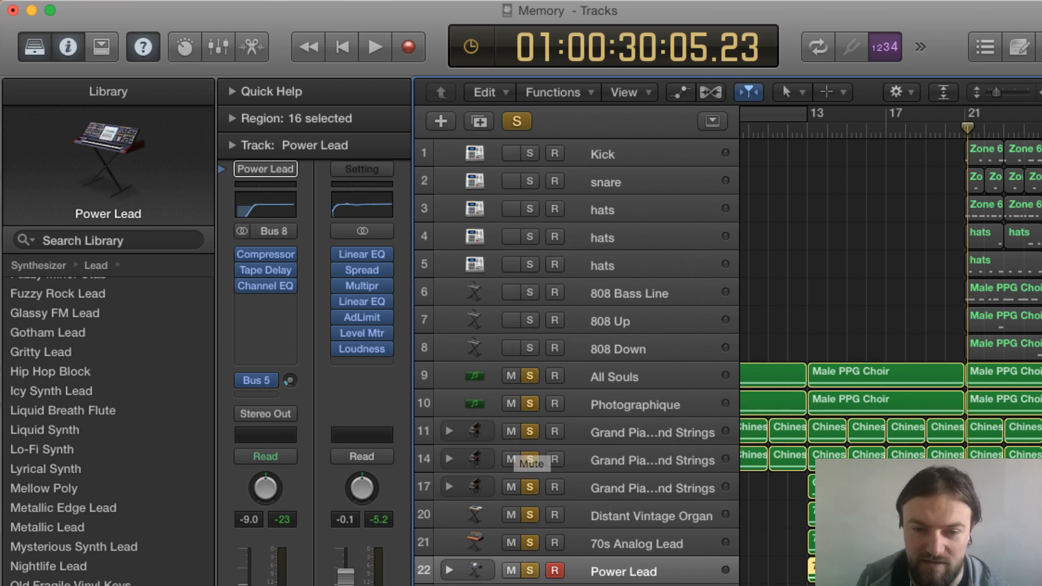
- Take Power Lead, 70s Analog Lead, Distant Vintage Organ, All Souls and Photographique out of solo, leaving the Grand Piano and Strings tracks soloed
left_click(530, 570)
left_click(530, 540)
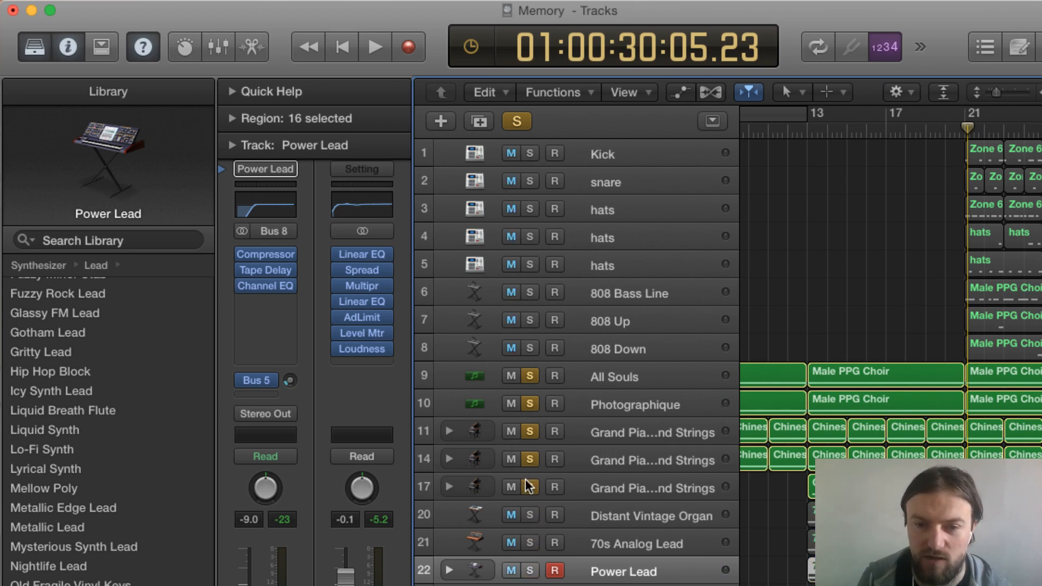
left_click(530, 376)
left_click(530, 403)
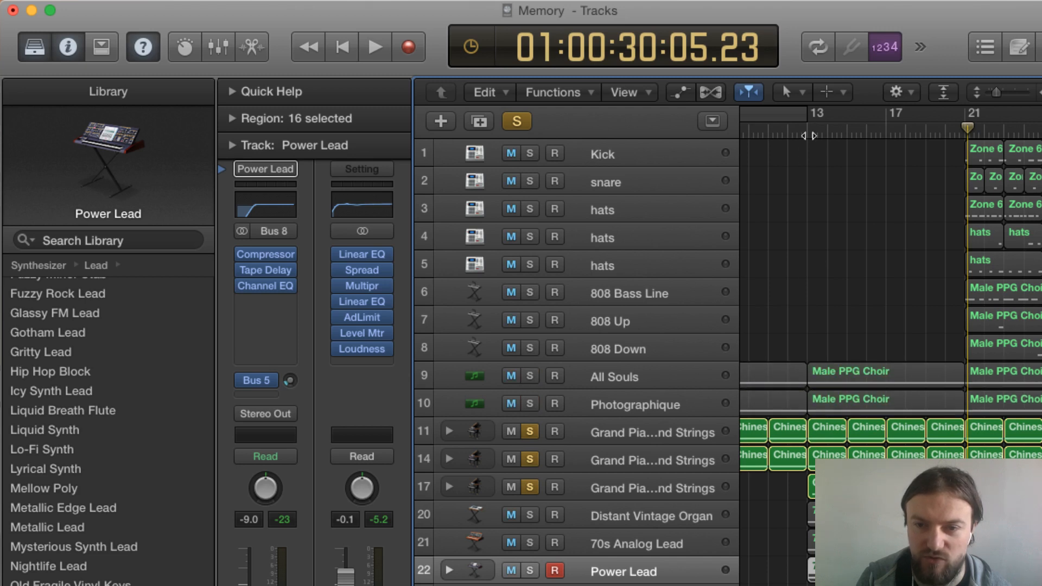
- Play the Grand Piano and Strings tracks from bar 13, adding Distant Vintage Organ, both leads, Photographique and All Souls to the solo during playback
left_click(808, 135)
key("space")
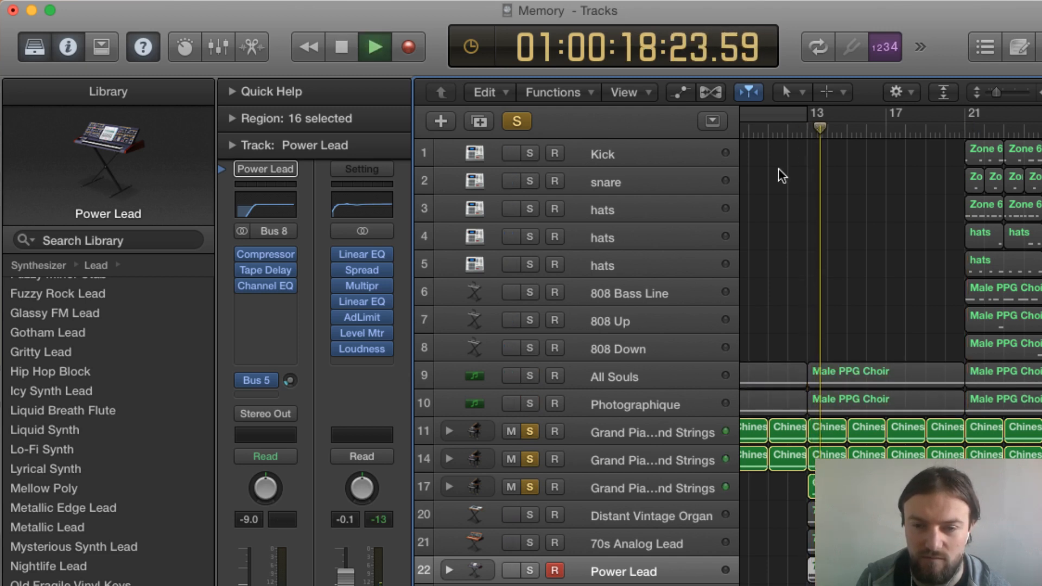
left_click(529, 515)
left_click(530, 543)
left_click(530, 570)
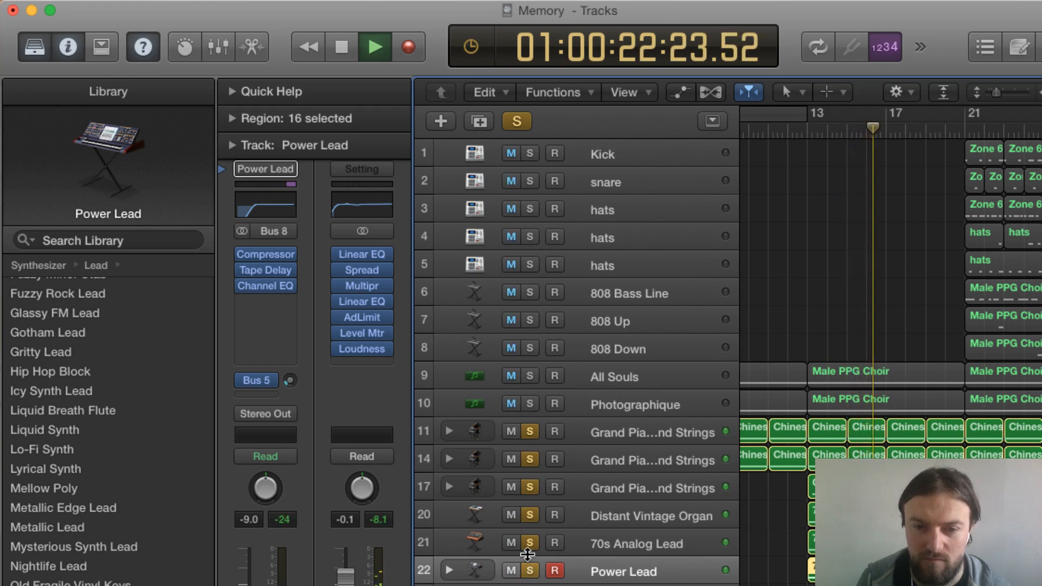
left_click(530, 403)
left_click(530, 375)
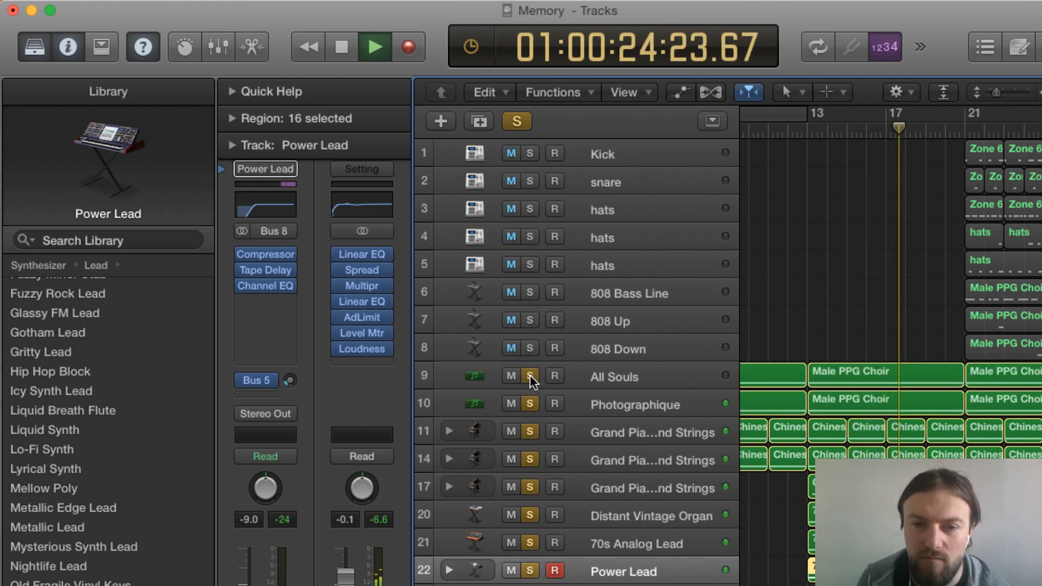
key("space")
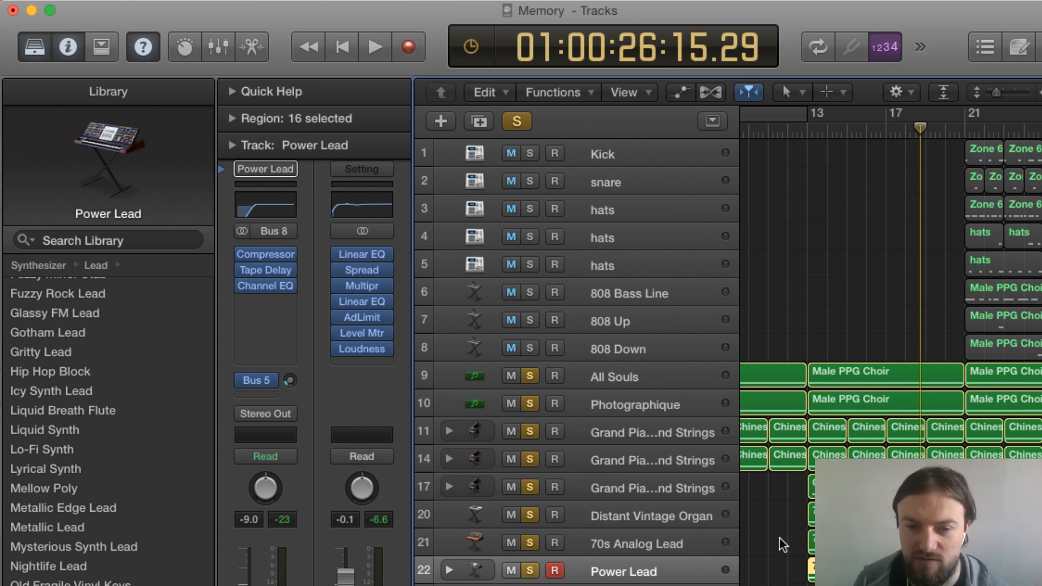
- Step through the Whoosh effect track to MB FX (13) to view their channel strips, and play the layers briefly from bar 13
key("Down")
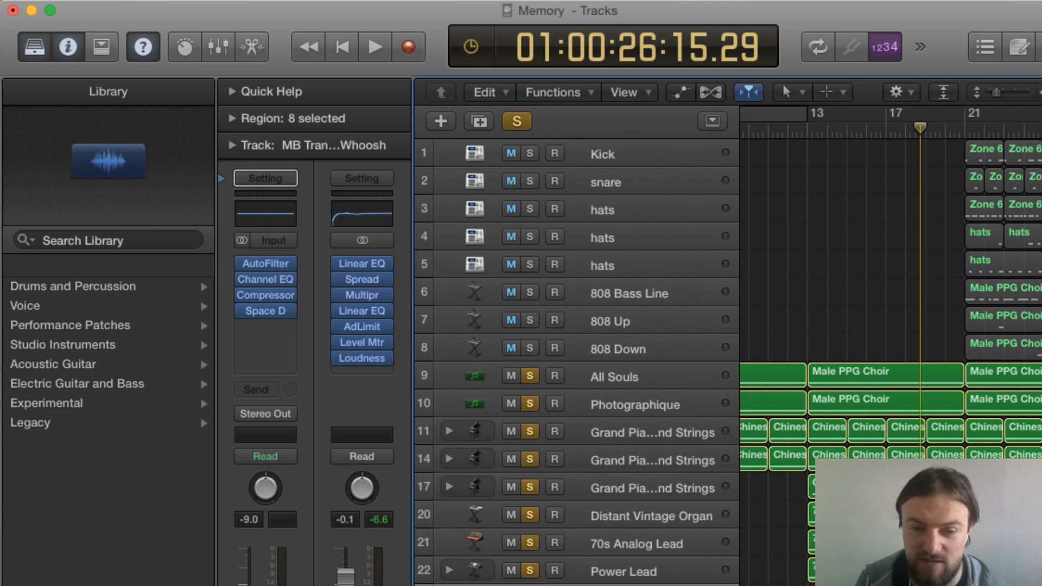
key("Down")
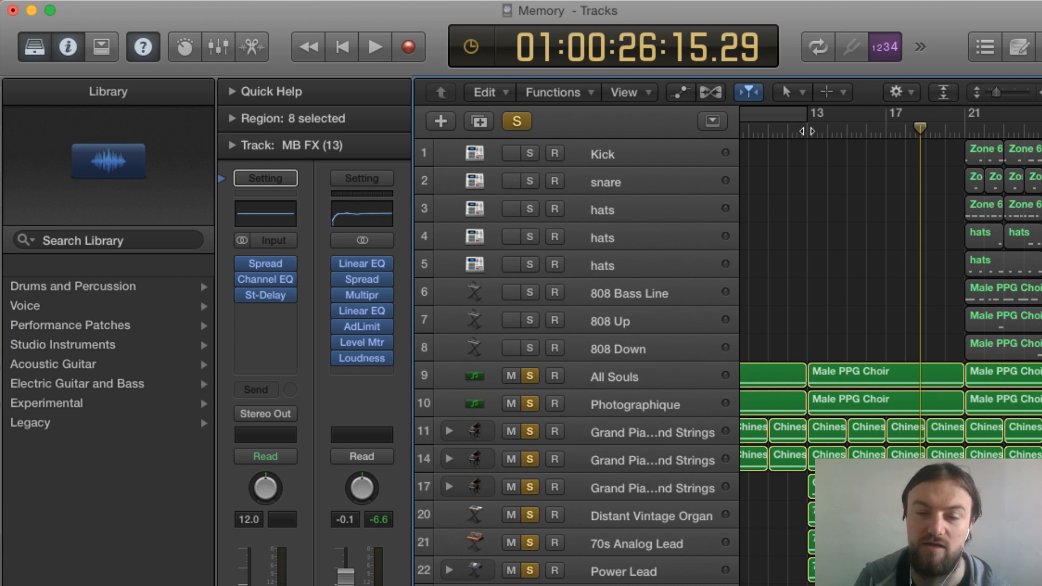
left_click(807, 131)
key("space")
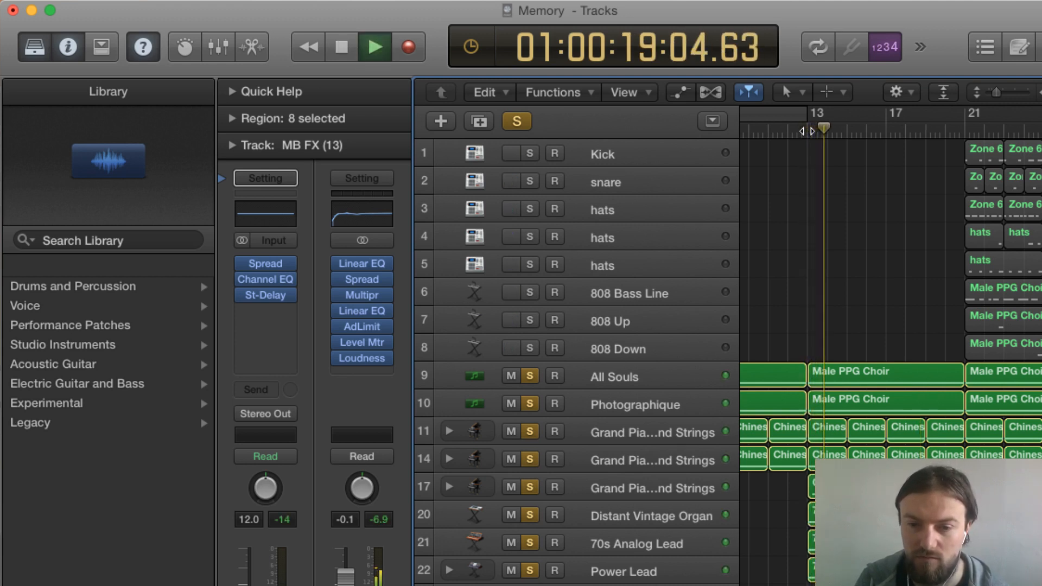
key("space")
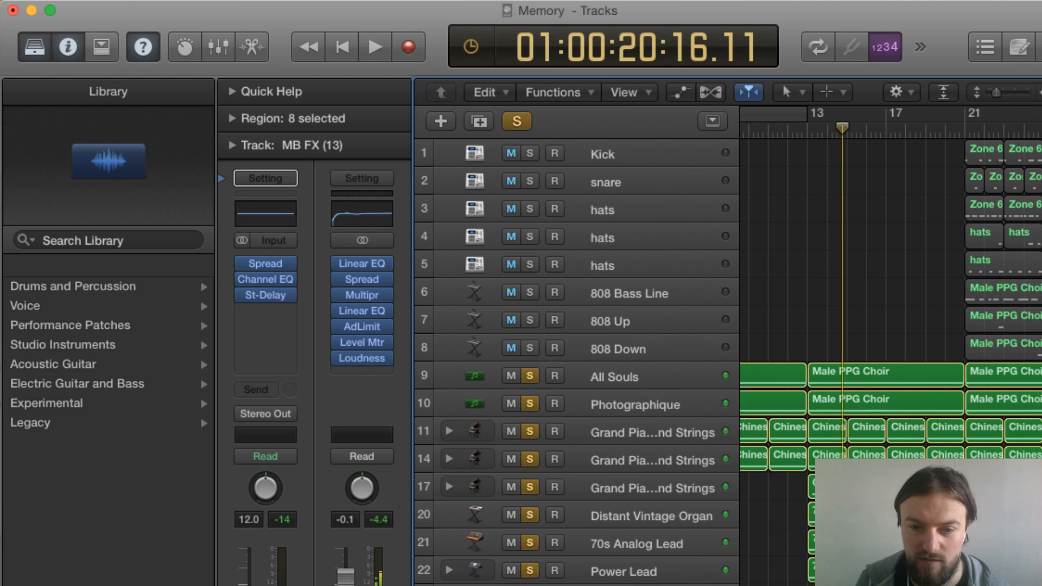
- Examine the stereo delay on MB FX (13), including both delay sides and the output mix, and close it
left_click(267, 292)
left_click(276, 295)
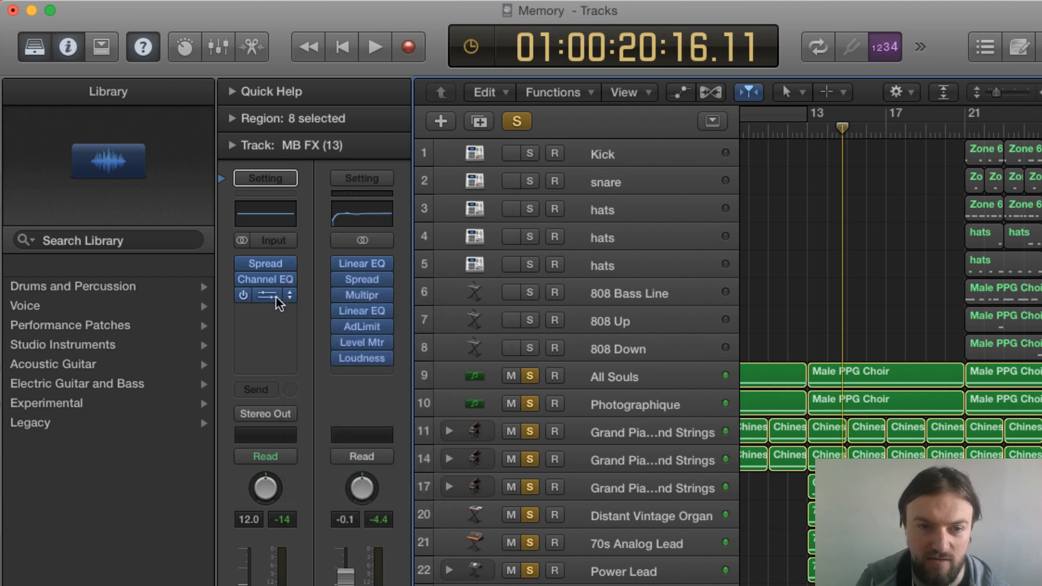
left_click(274, 295)
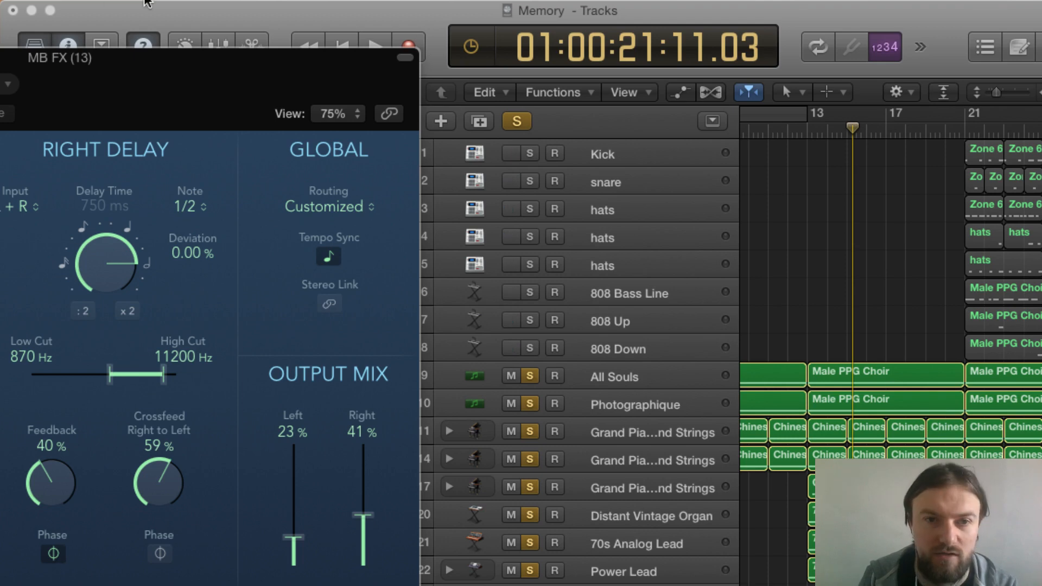
left_click_drag(77, 70, 612, 108)
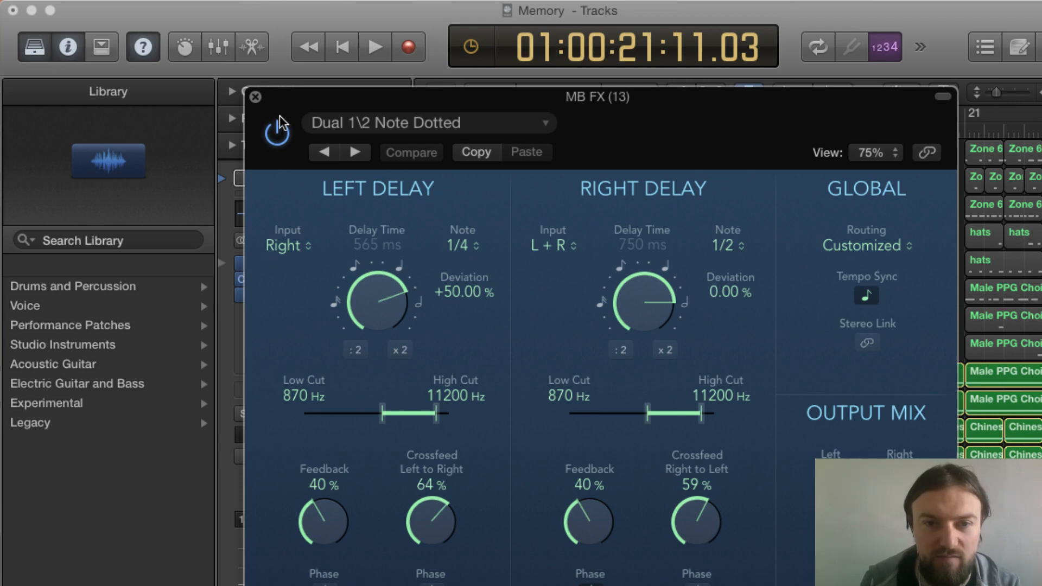
left_click(255, 97)
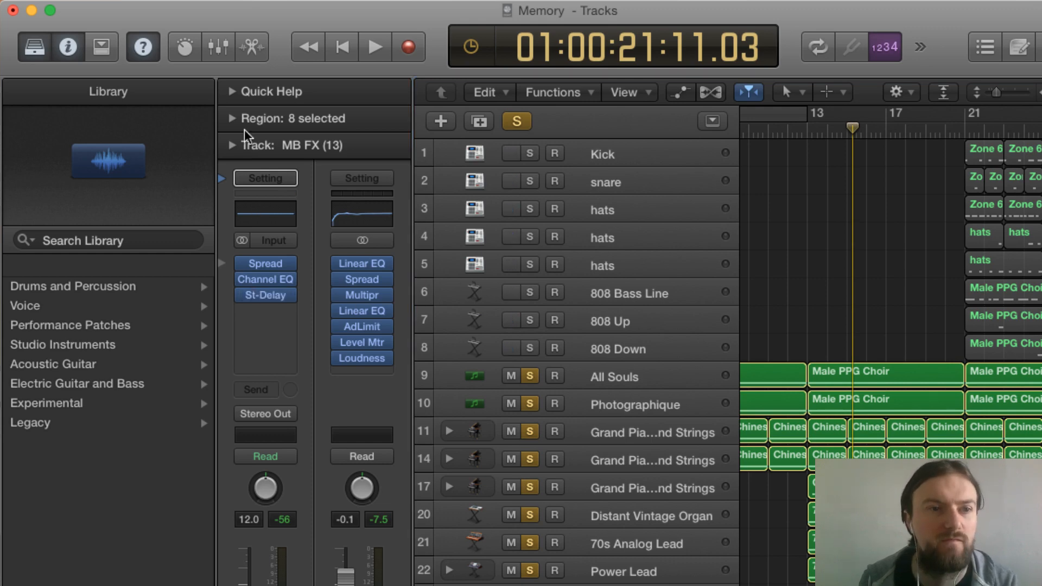
- Enable the low cut in the MB FX (13) Channel EQ at 83 Hz and close the EQ
left_click(265, 213)
left_click_drag(365, 186, 452, 180)
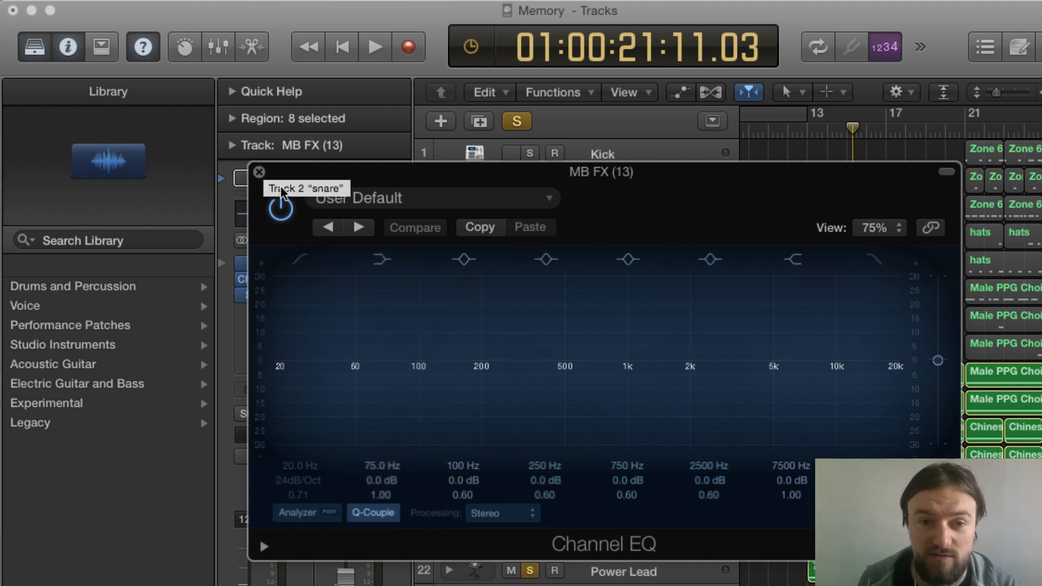
left_click(300, 259)
mouse_move(275, 360)
left_mouse_down()
mouse_move(439, 372)
mouse_move(422, 372)
left_mouse_up()
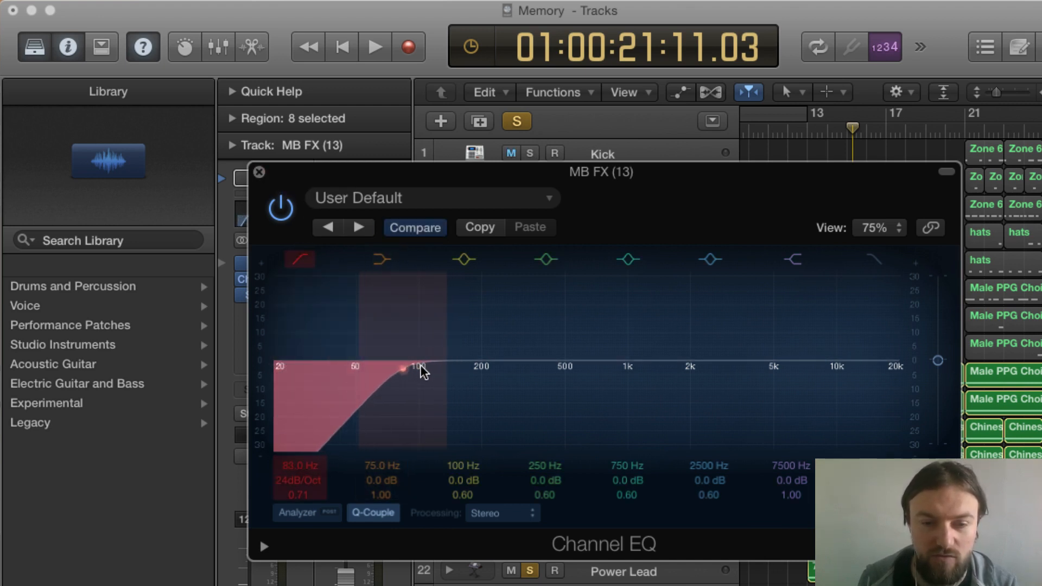
left_click(260, 172)
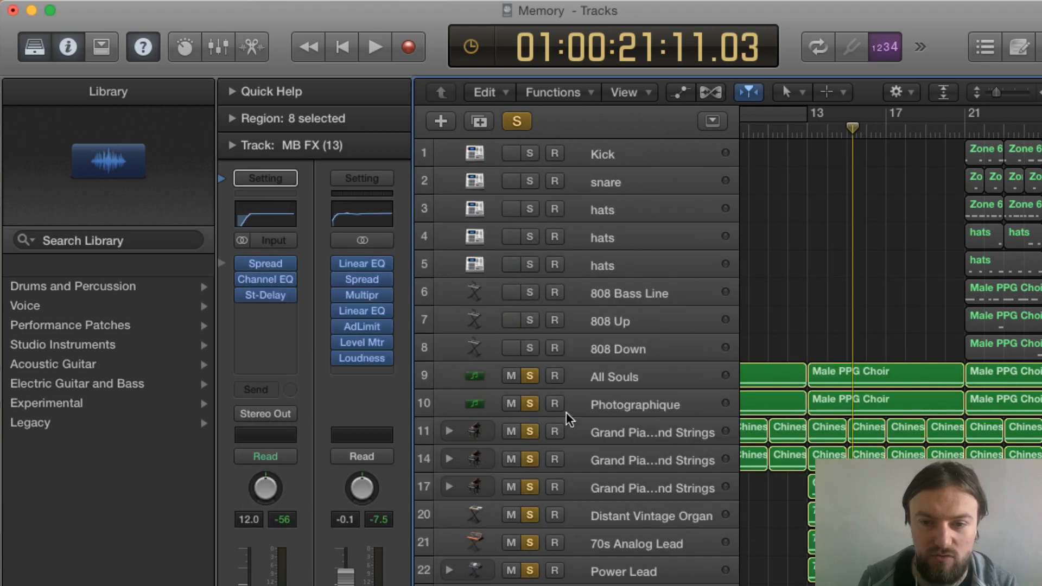
- Select the MB Trans FX (10) xxxx Whoosh track and briefly view its Channel EQ
left_click(483, 585)
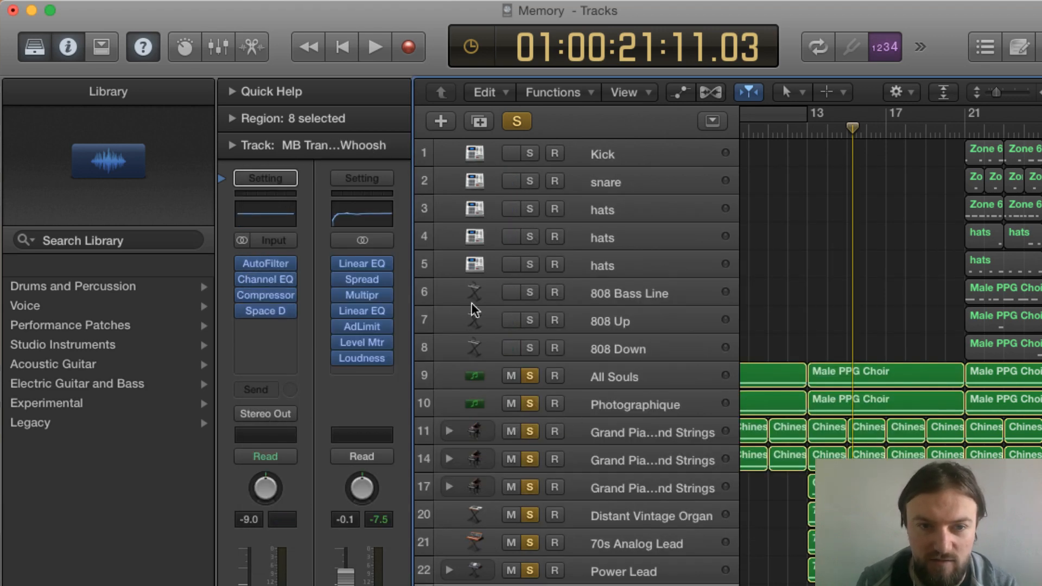
left_click(279, 217)
key("super+w")
- Hide the Library, widen the inspector so the full track name fits, and show the Library again
left_click(34, 46)
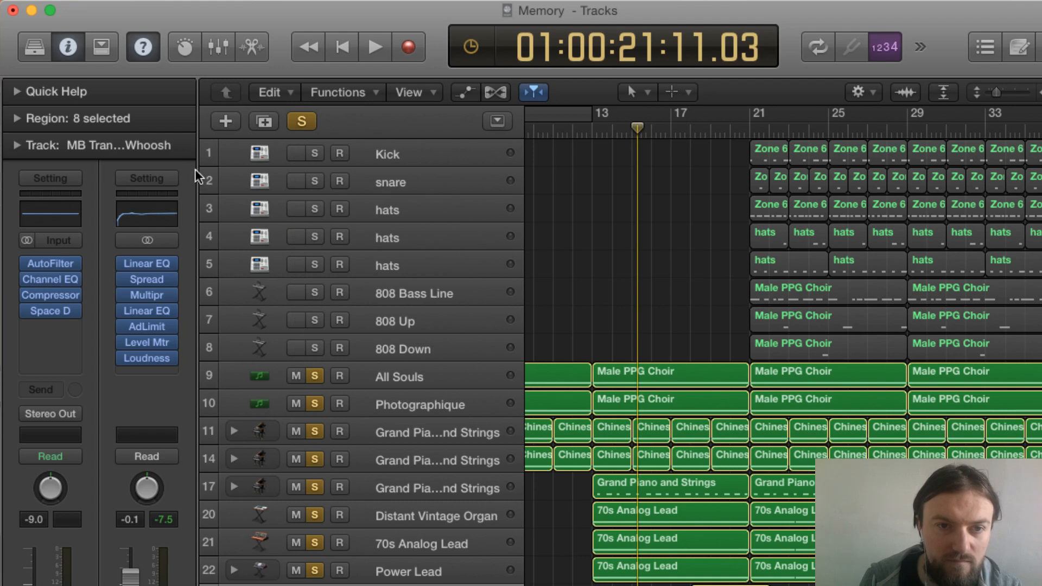
left_click_drag(195, 168, 270, 169)
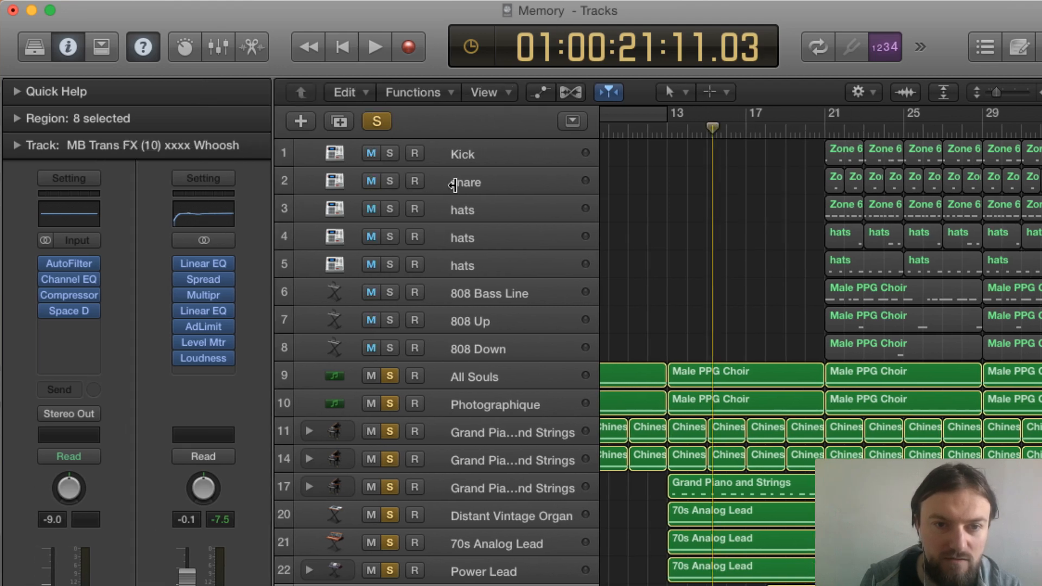
left_click(103, 0)
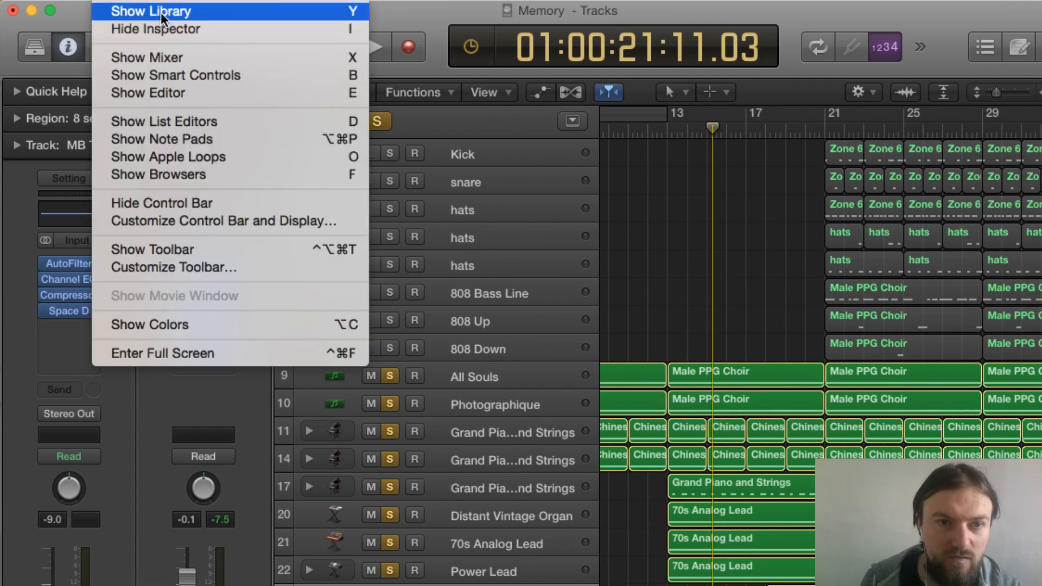
left_click(163, 11)
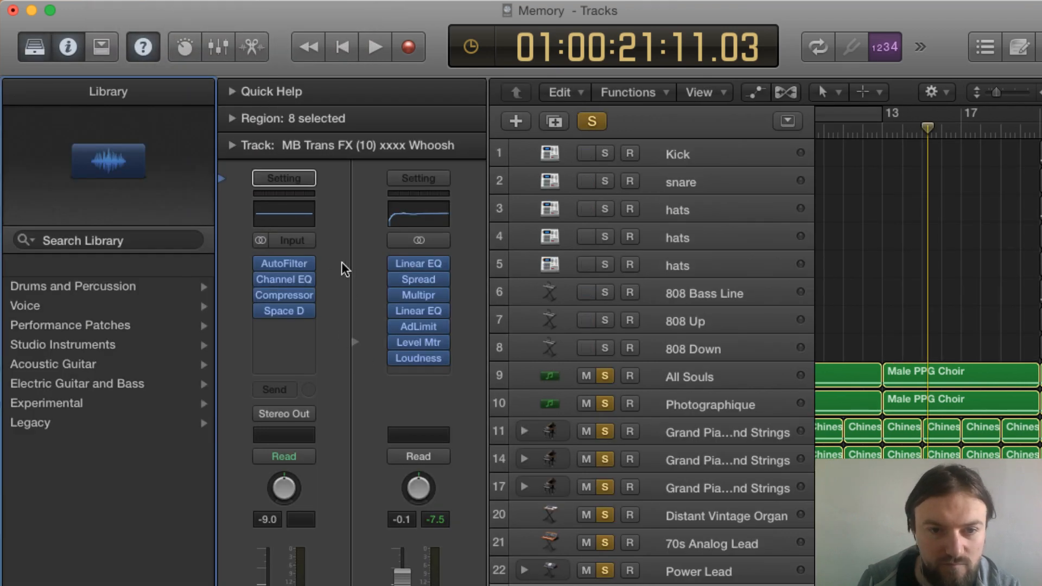
- Enable the low cut in the Whoosh track's Channel EQ at 164 Hz
mouse_move(307, 318)
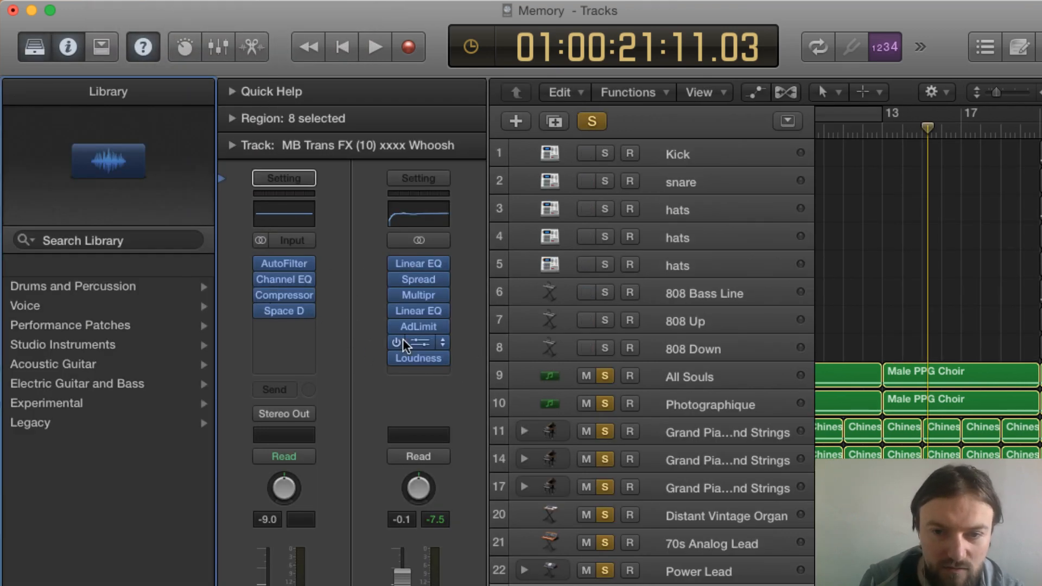
left_click(293, 212)
left_click_drag(0, 55, 523, 177)
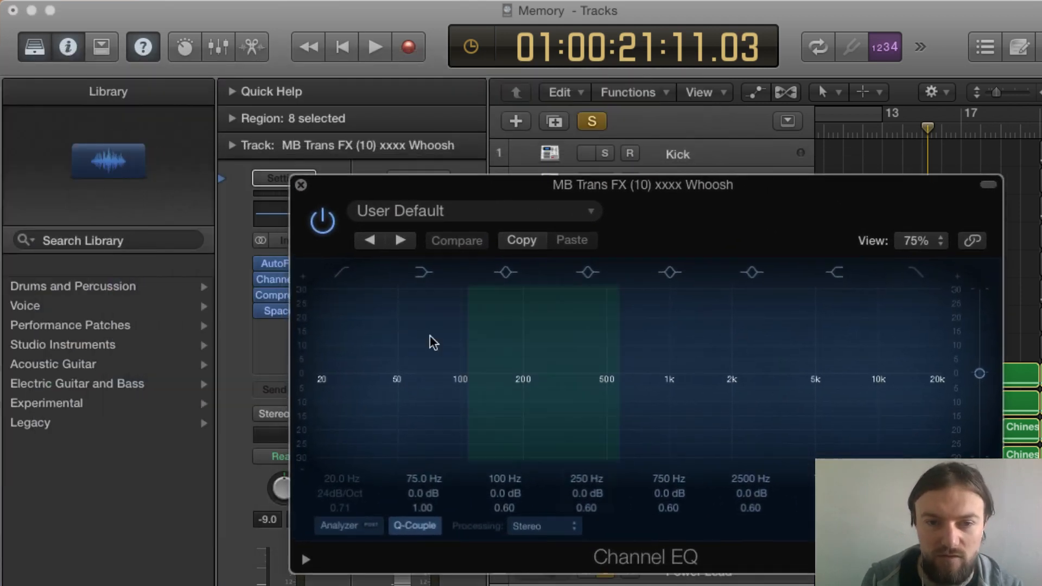
left_click(344, 271)
left_click_drag(339, 400, 521, 378)
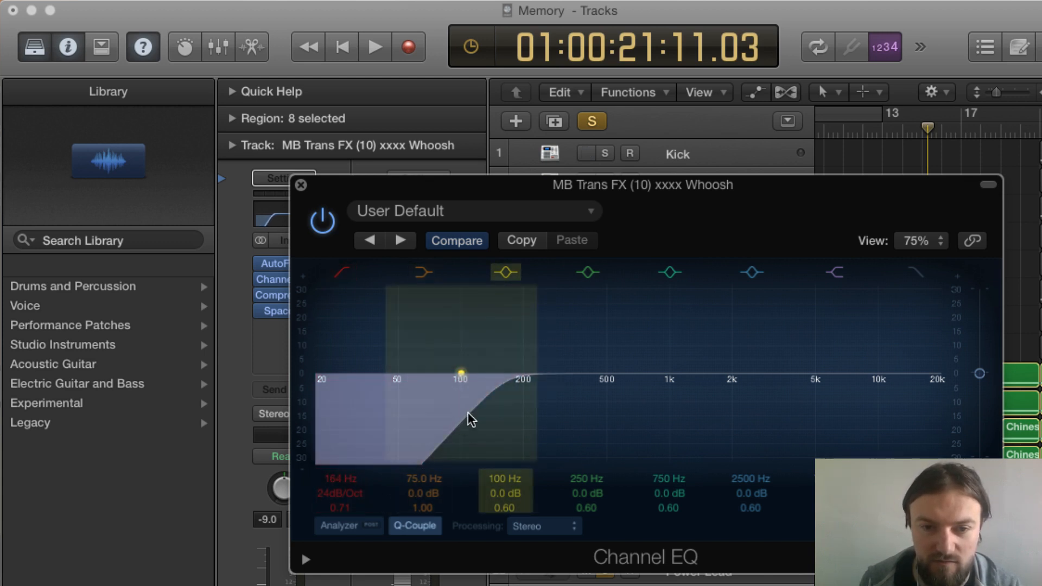
- Shape the Whoosh EQ's lows: bell at 39 Hz, -5.0 dB; low shelf at 55 Hz, -11.5 dB; low-cut slope 12 dB/Oct
left_click_drag(468, 418, 411, 452)
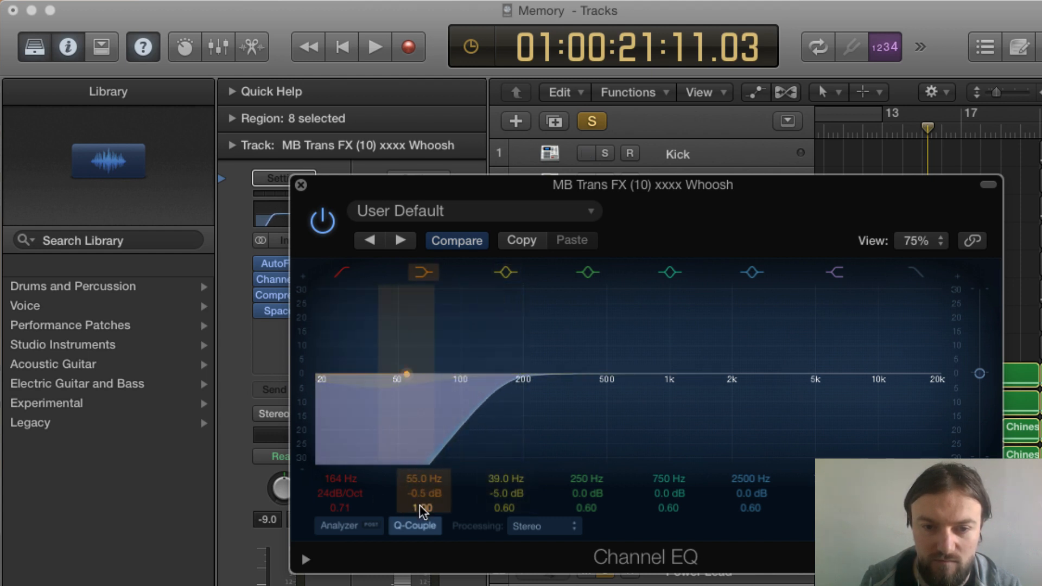
left_click_drag(420, 496, 420, 496)
left_click_drag(407, 374, 407, 390)
mouse_move(340, 493)
left_mouse_down()
mouse_move(340, 483)
mouse_move(340, 502)
left_mouse_up()
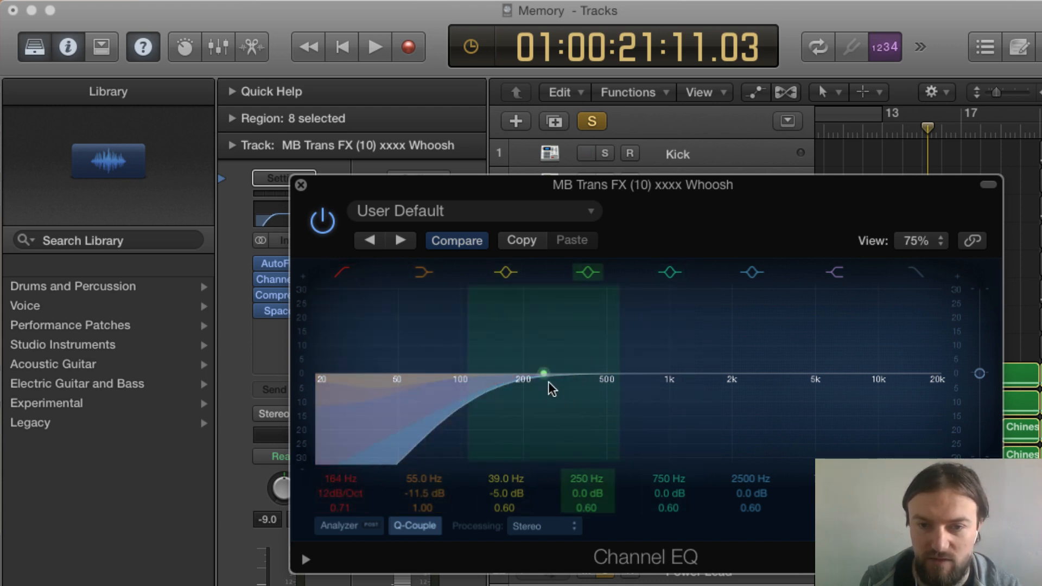
- Dip the Whoosh EQ's mid bands by 3.0 dB at 1340 Hz and 2.5 dB at 520 Hz, and close the EQ
left_click_drag(549, 384, 709, 393)
left_click_drag(643, 373, 609, 382)
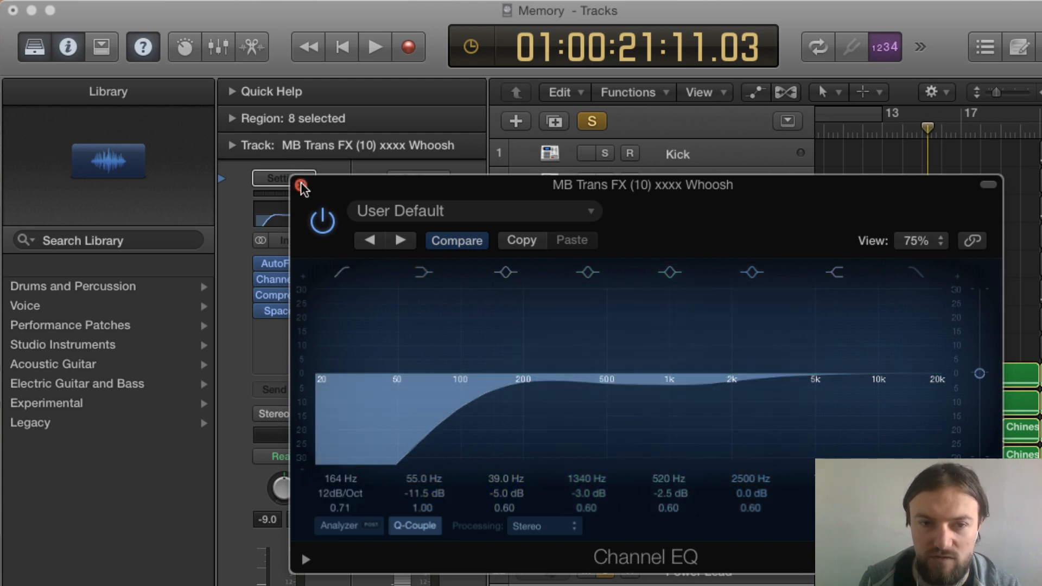
left_click(301, 185)
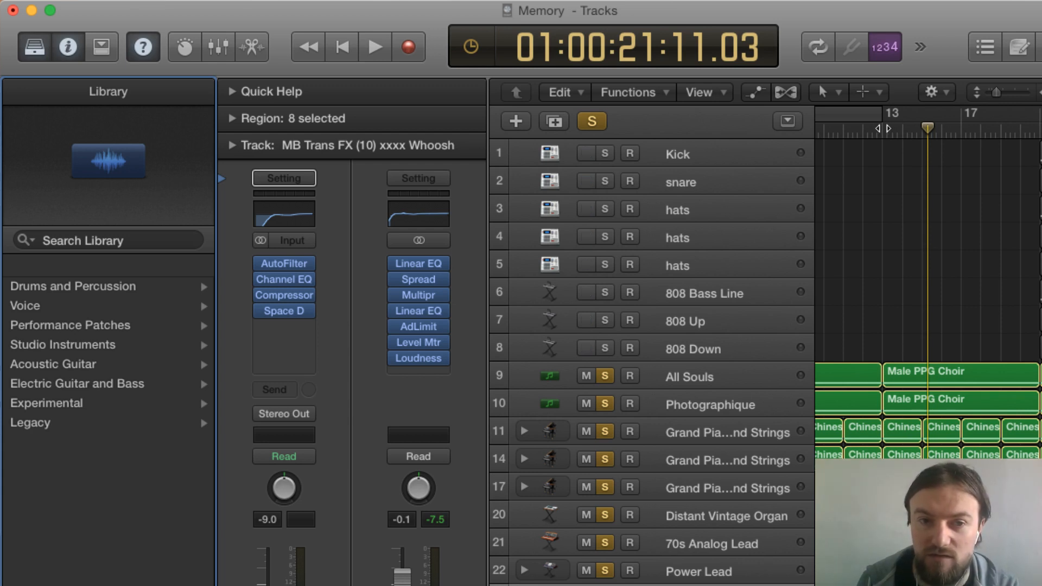
- Play the soloed melodic and effect tracks up to bar 21 and stop playback
key("space")
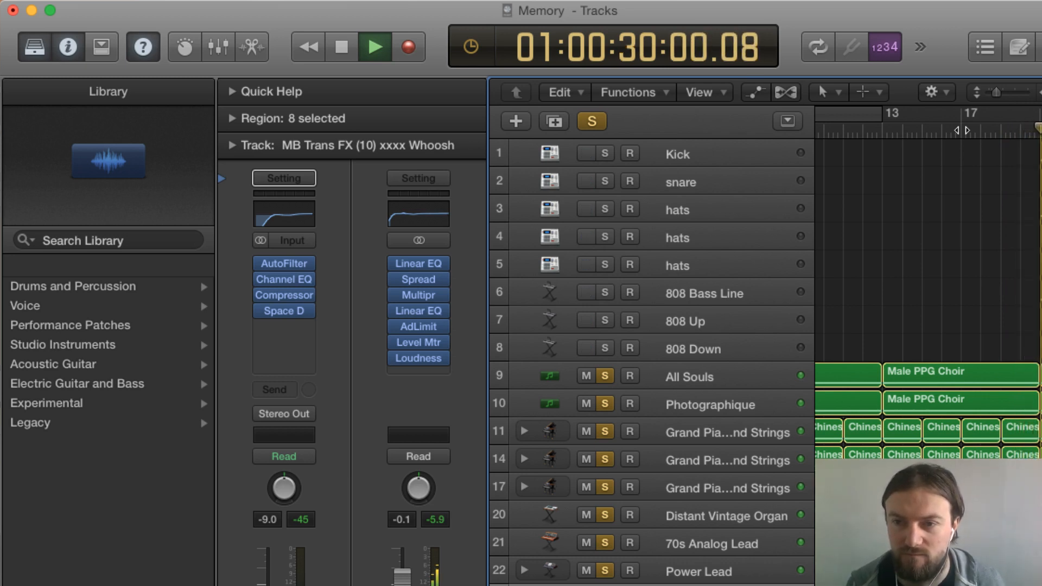
key("space")
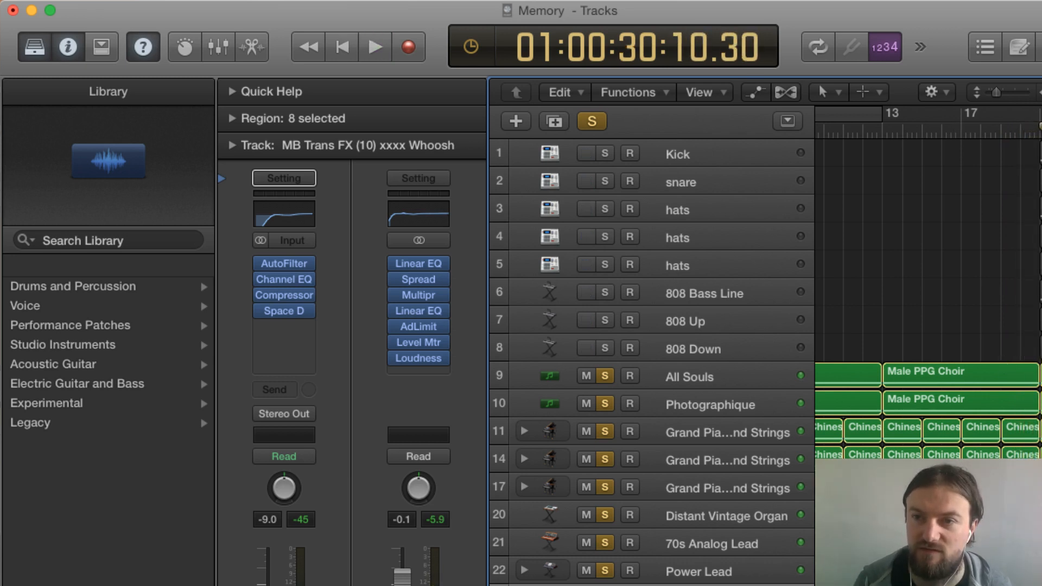
- Select the Kick track, clear all track solos, and open the Kick regions in the Piano Roll
key("super+Left")
key("super+Left")
key("super+Left")
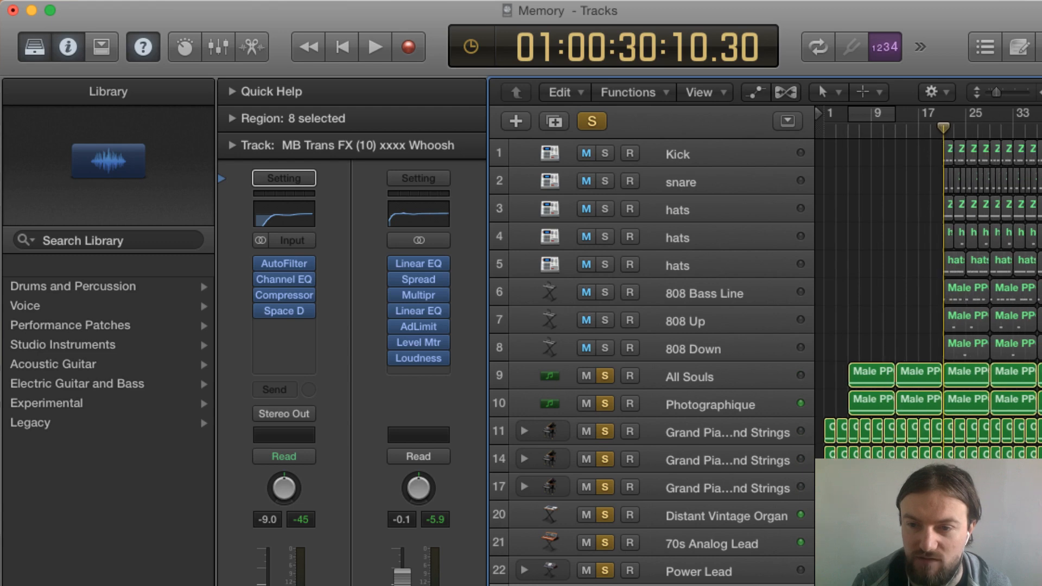
left_click_drag(1004, 89, 987, 92)
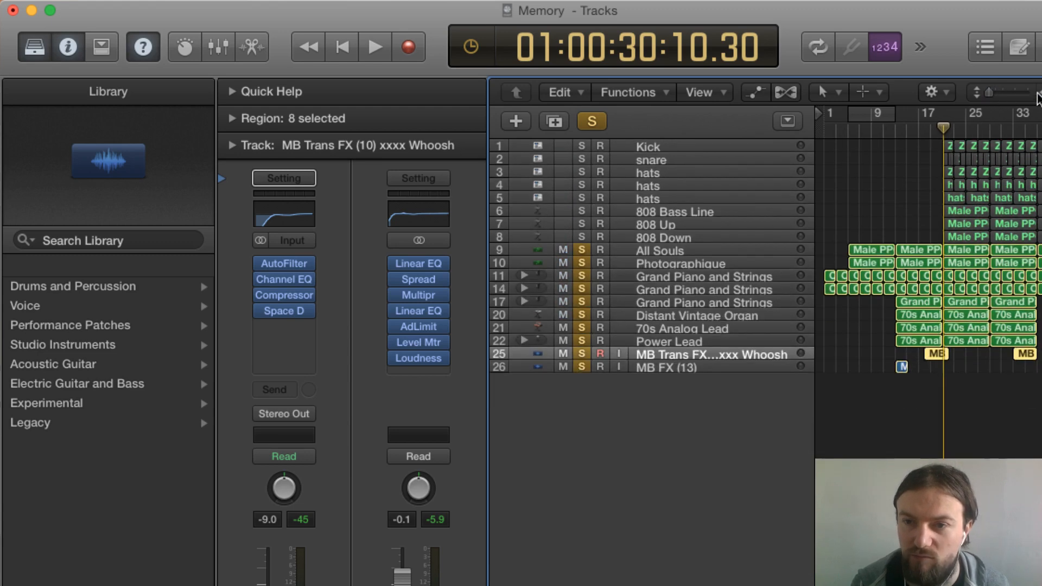
key("super+Right")
key("super+Right")
key("super+Right")
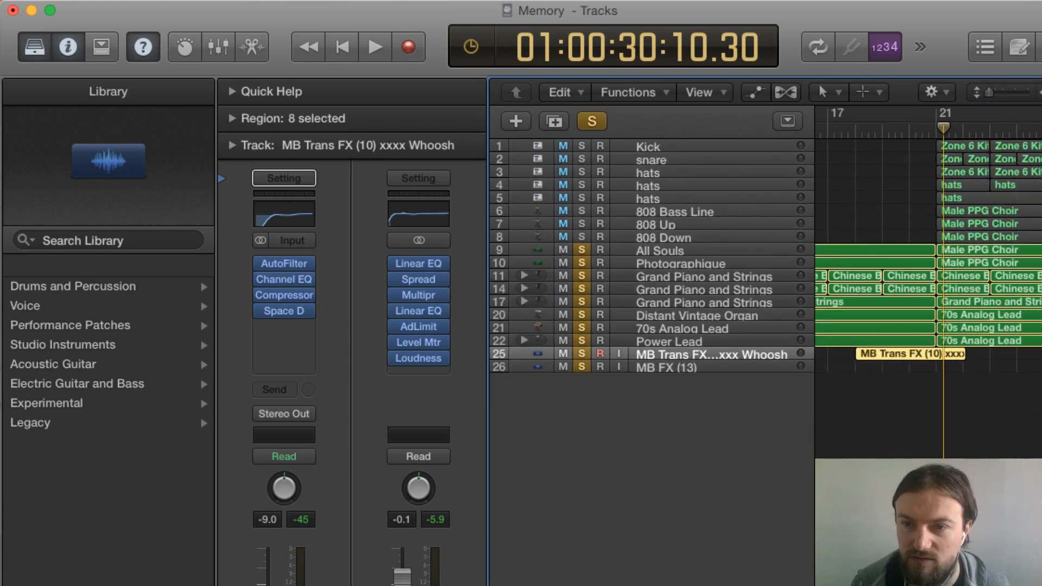
left_click_drag(993, 93, 996, 93)
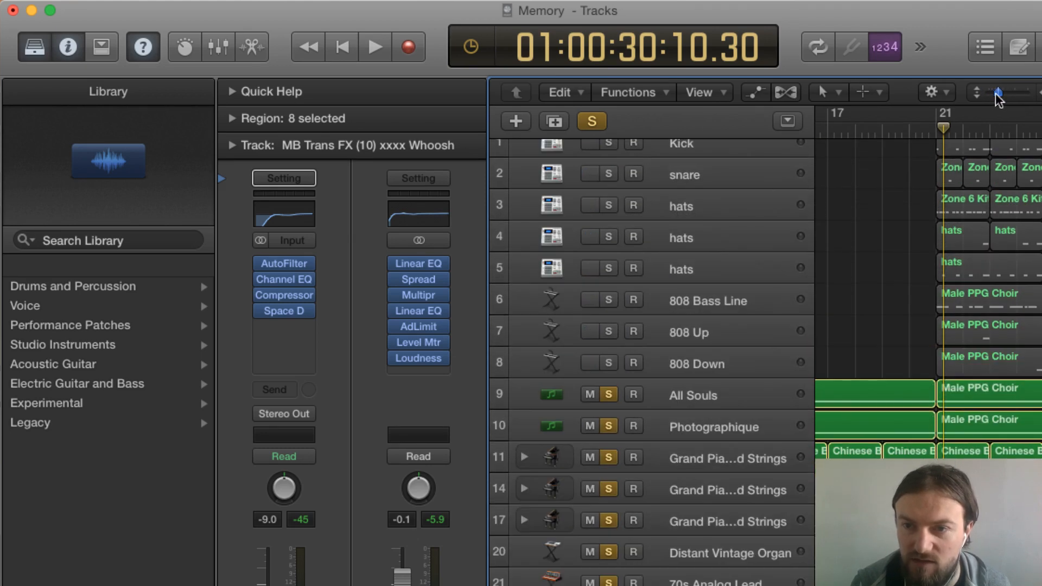
scroll(922, 223, "up", 2)
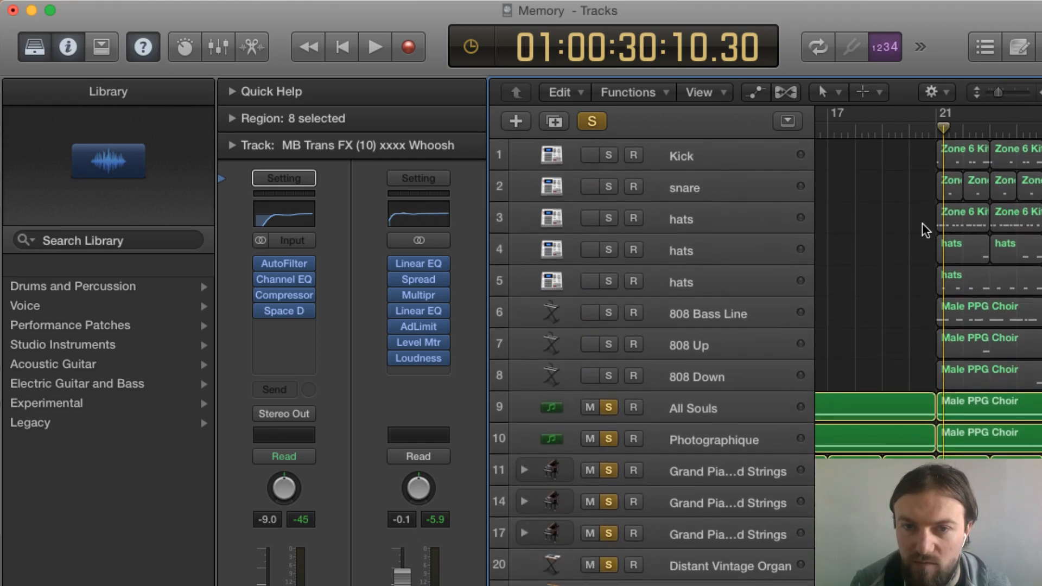
left_click(704, 156)
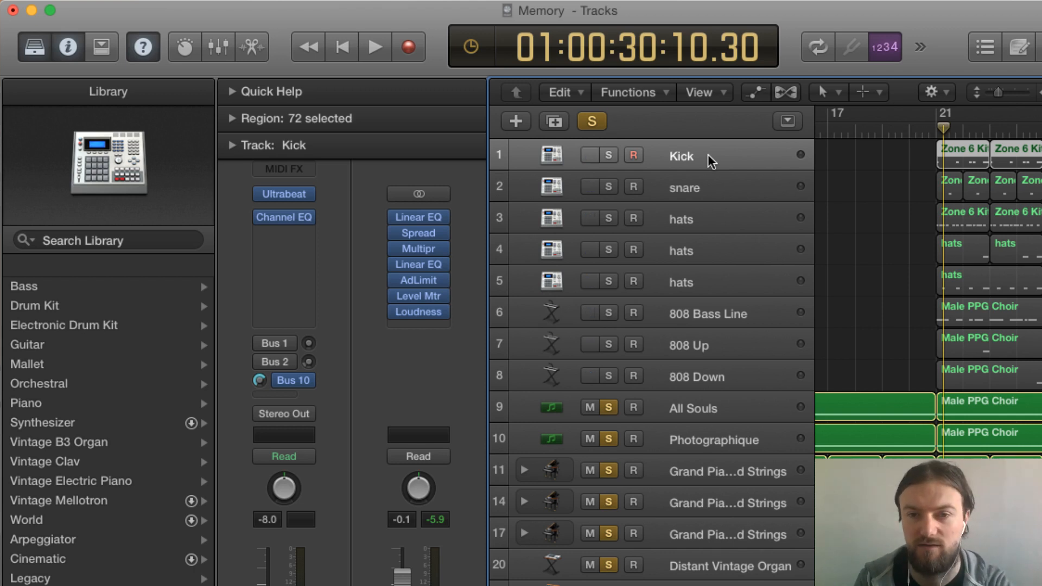
left_click(593, 121)
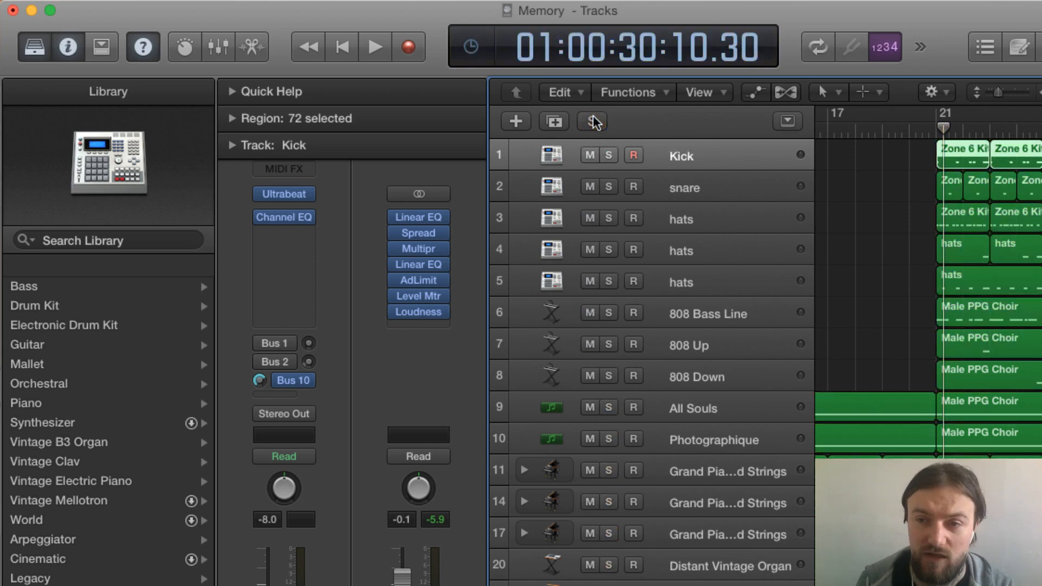
double_click(954, 156)
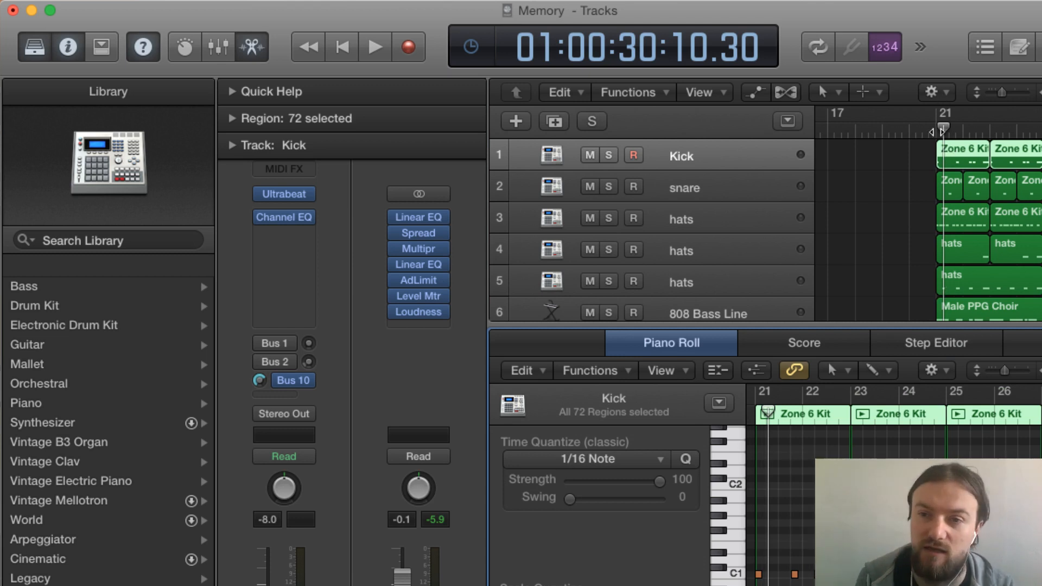
- Solo the Kick track during playback and set the cycle range from bar 21 to bar 25
scroll(938, 132, "right", 2)
left_click(938, 132)
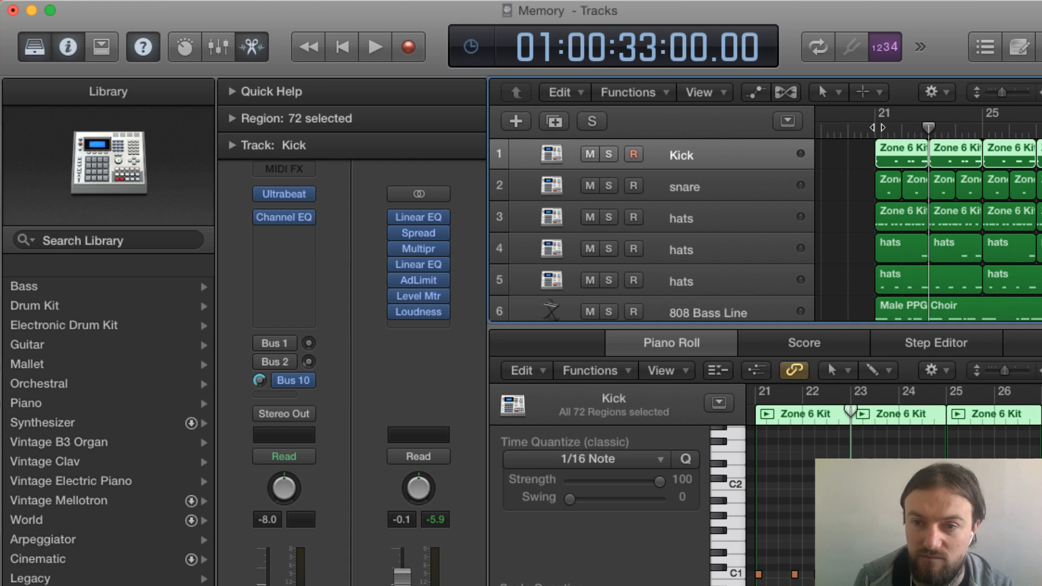
left_click(869, 129)
key("space")
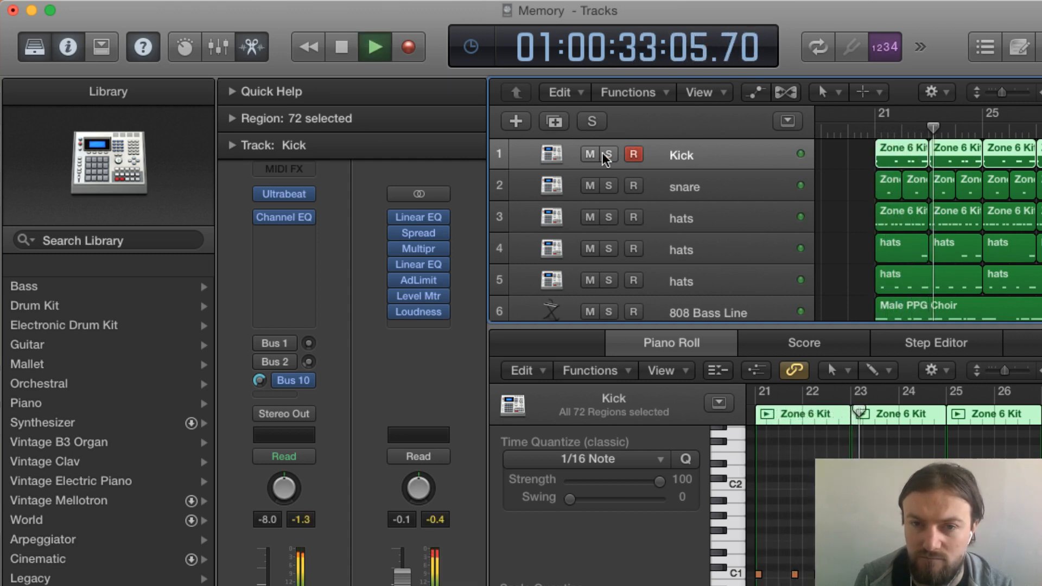
key("s")
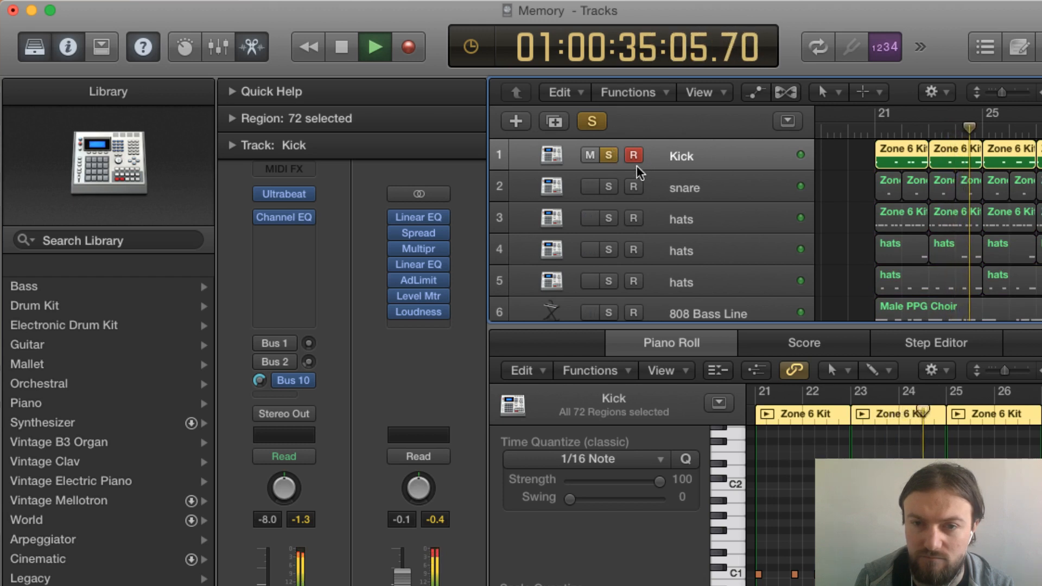
left_click_drag(852, 185, 999, 186)
left_click_drag(877, 119, 982, 118)
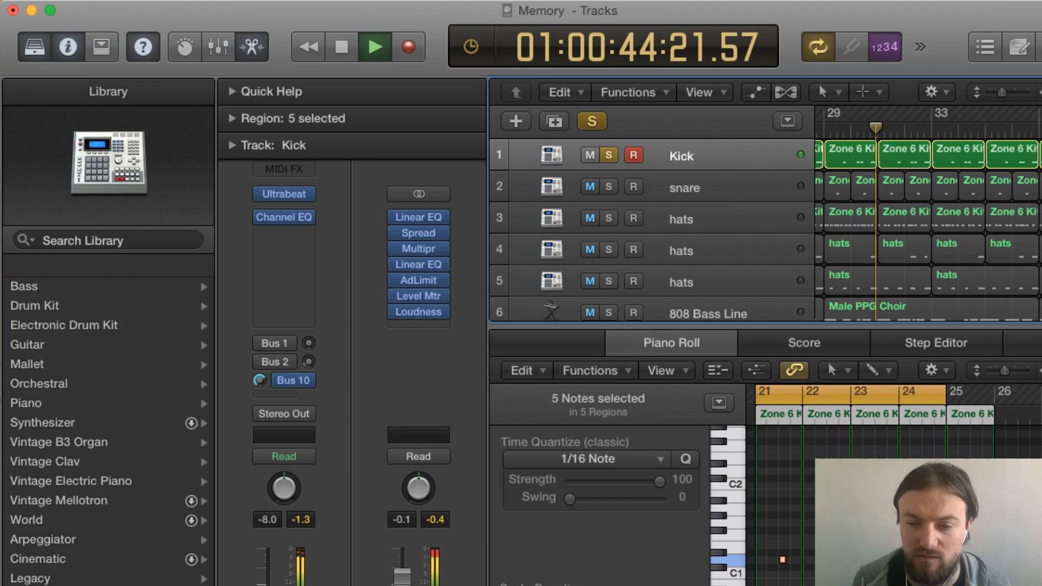
- Set the Kick Channel EQ's low bell to 74 Hz at +2.5 dB and its upper-mid bell to 1080 Hz at +2.0 dB
mouse_move(828, 363)
left_mouse_down()
mouse_move(828, 385)
mouse_move(828, 343)
left_mouse_up()
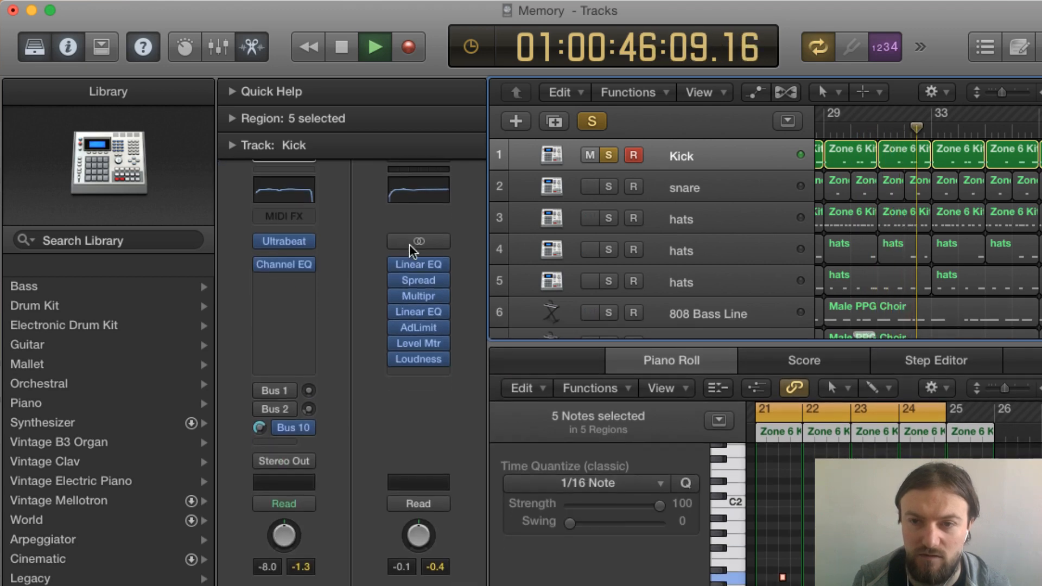
left_click(291, 199)
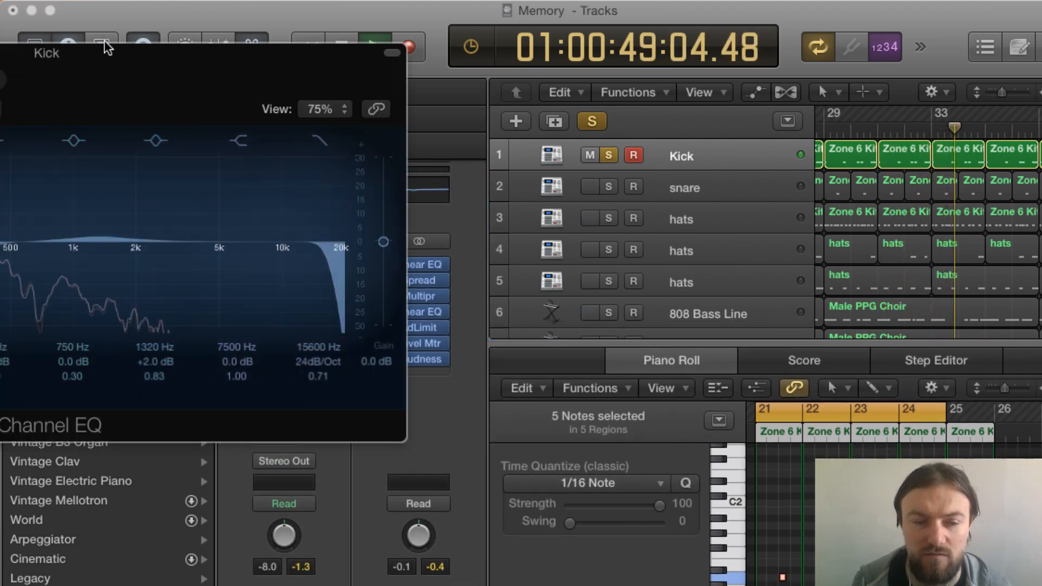
left_click_drag(104, 43, 643, 174)
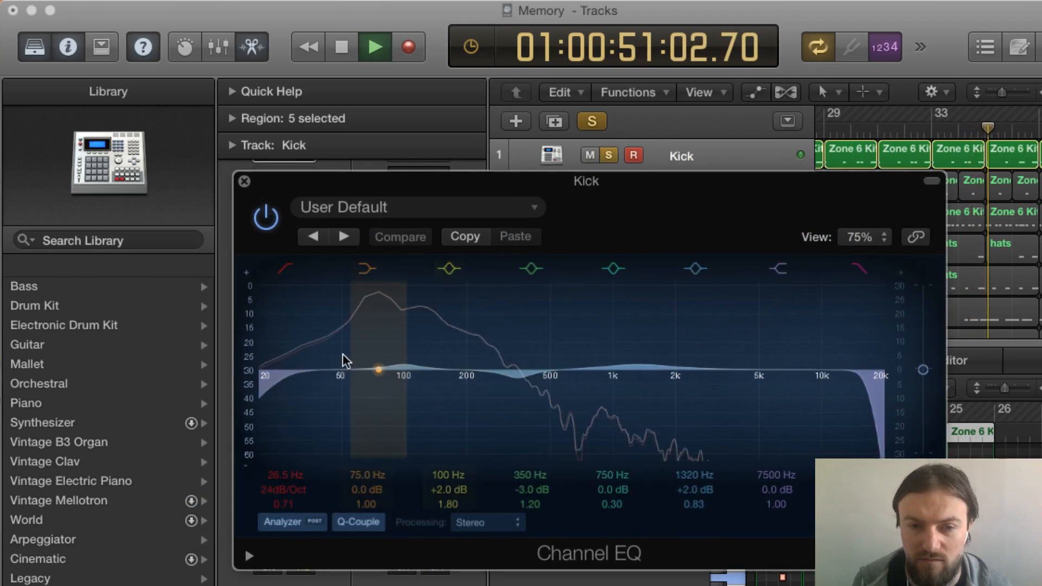
left_click_drag(403, 365, 370, 365)
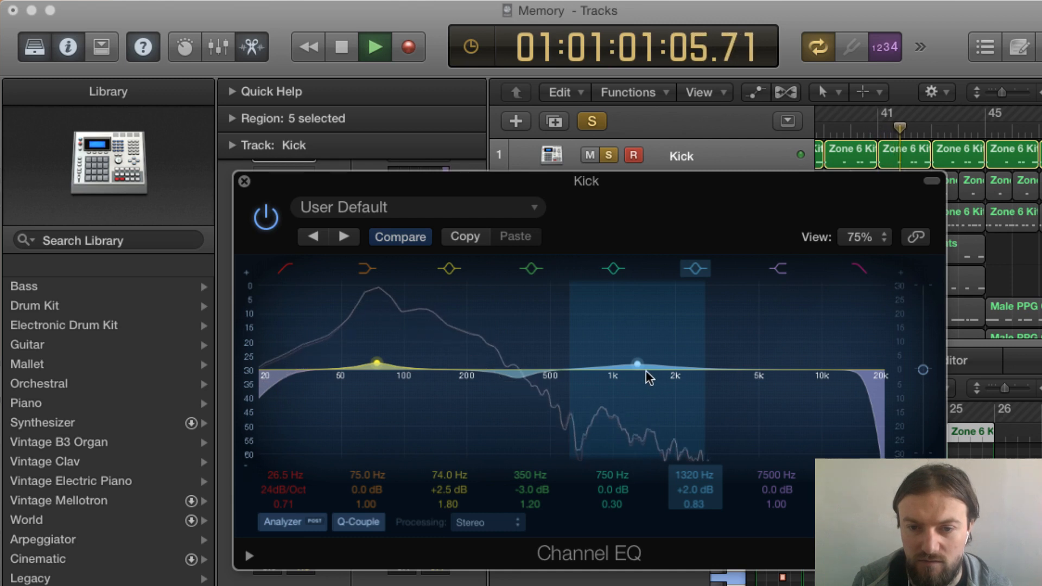
mouse_move(638, 366)
left_mouse_down()
mouse_move(598, 366)
mouse_move(604, 341)
mouse_move(655, 357)
mouse_move(665, 344)
mouse_move(656, 337)
mouse_move(639, 366)
mouse_move(620, 363)
left_mouse_up()
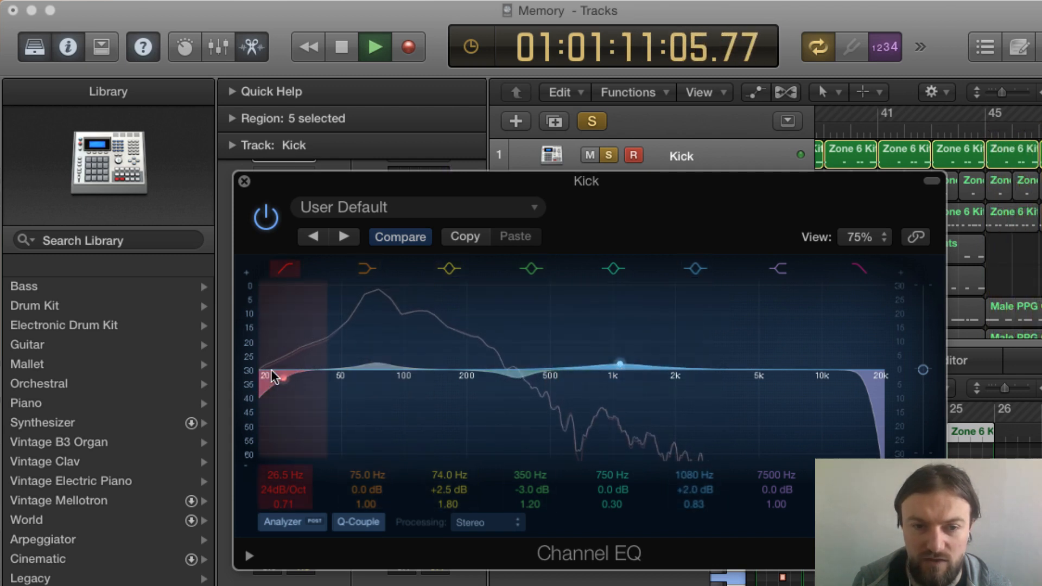
- Raise the Kick EQ's low cut to 29.5 Hz, lower its high cut slightly, and close the EQ
left_click_drag(272, 370, 293, 378)
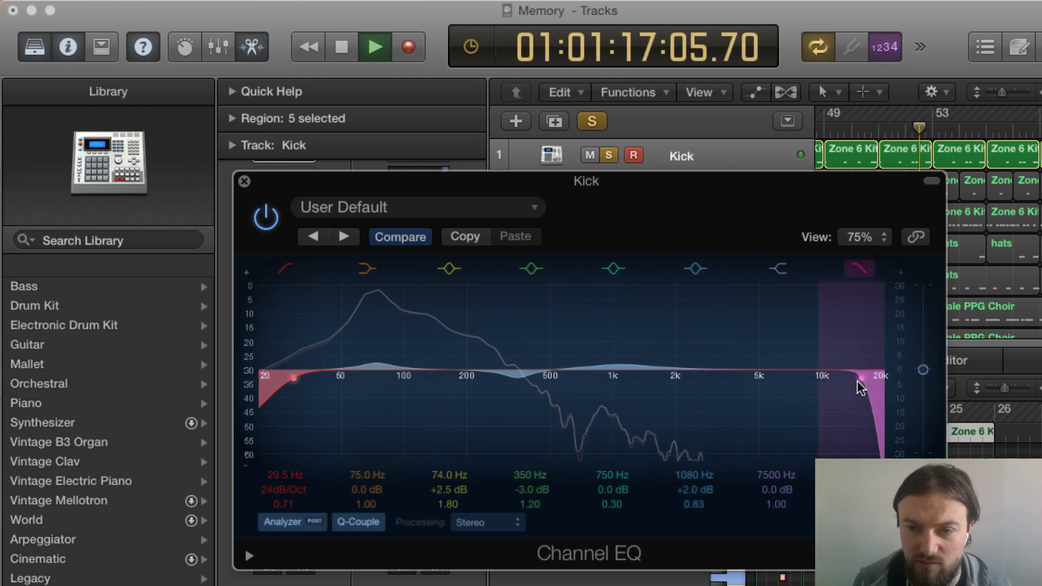
left_click_drag(856, 381, 834, 381)
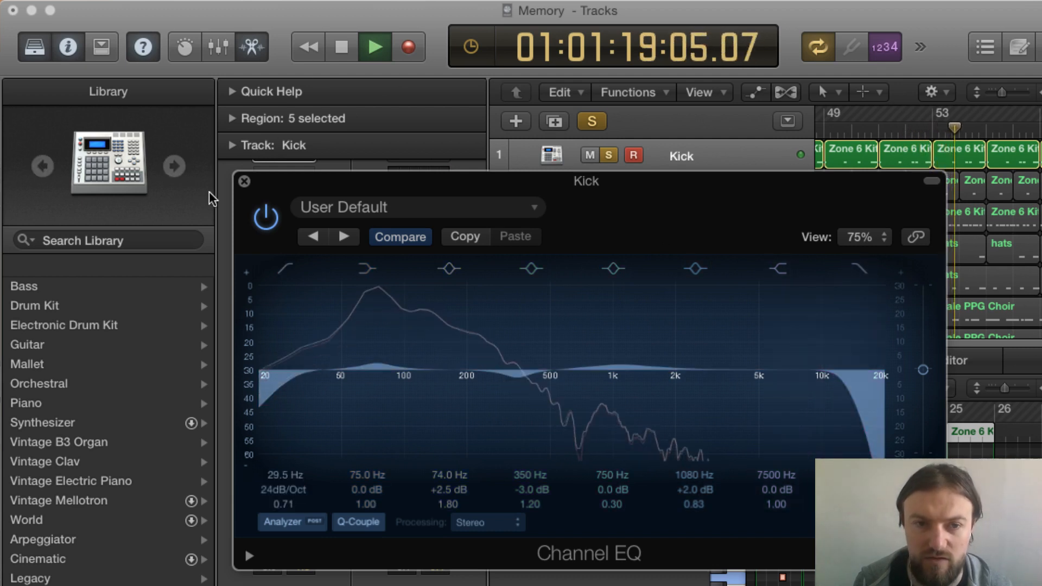
left_click(244, 180)
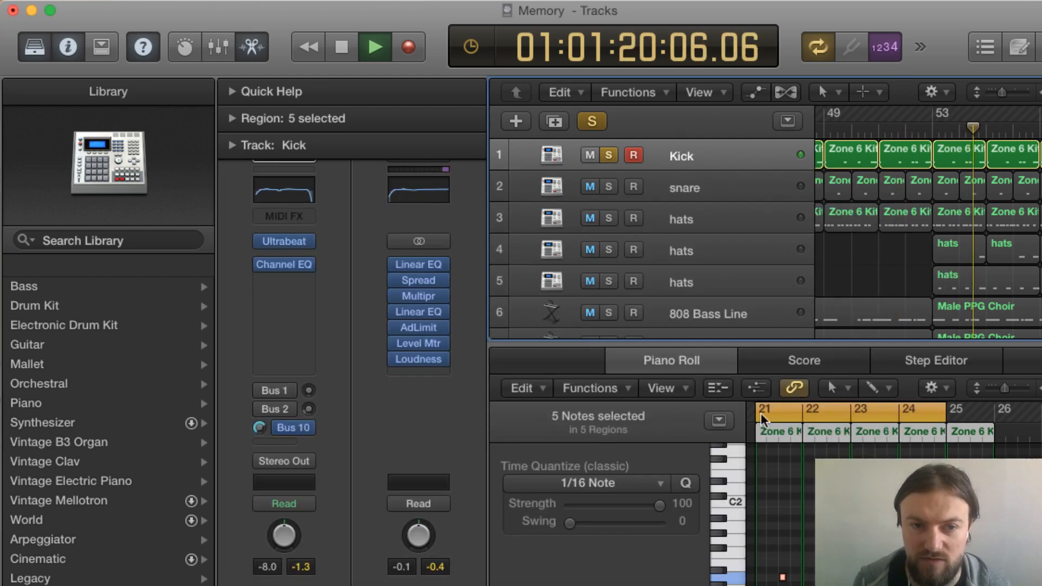
- Solo the snare together with the Kick, select their opening regions, and play both from bar 21
left_click(608, 187)
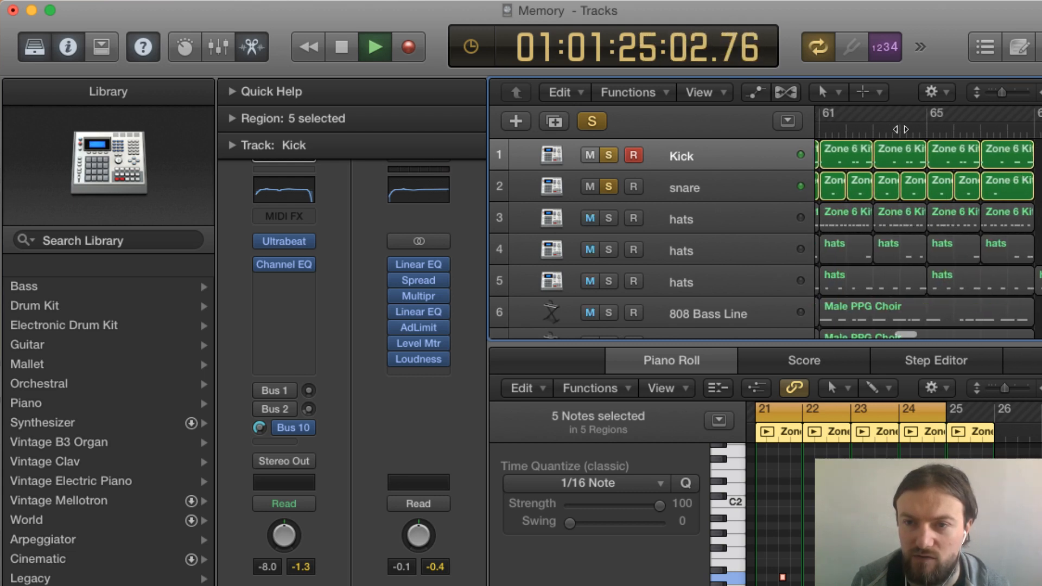
scroll(897, 125, "left", 10)
key("space")
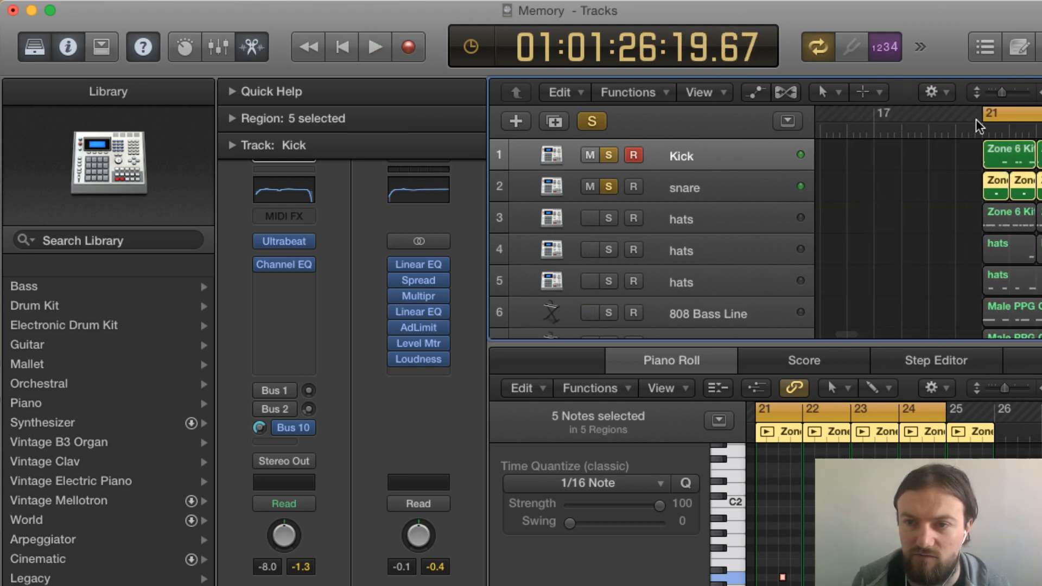
key("space")
key("space")
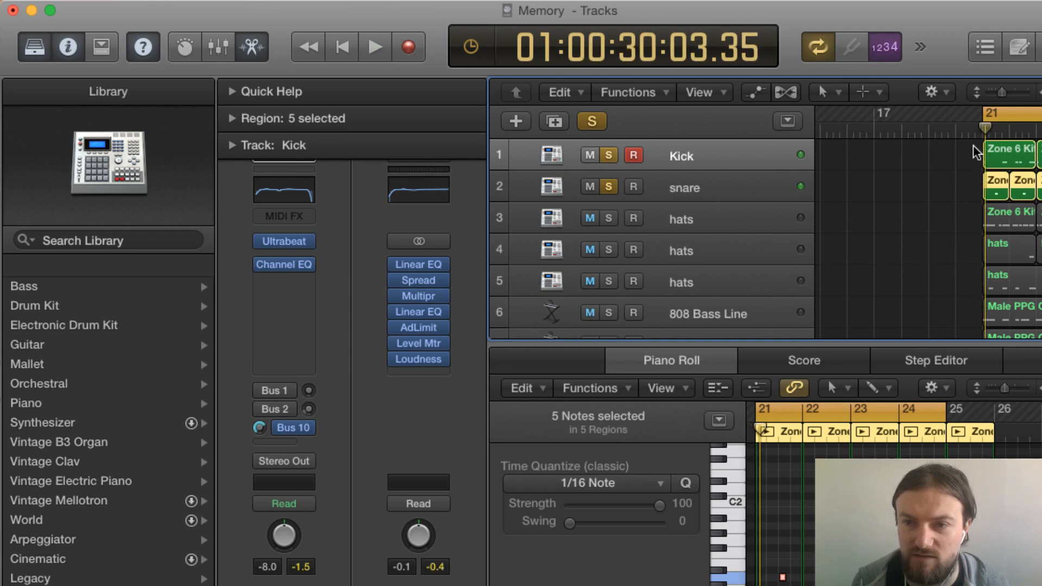
left_click(958, 159)
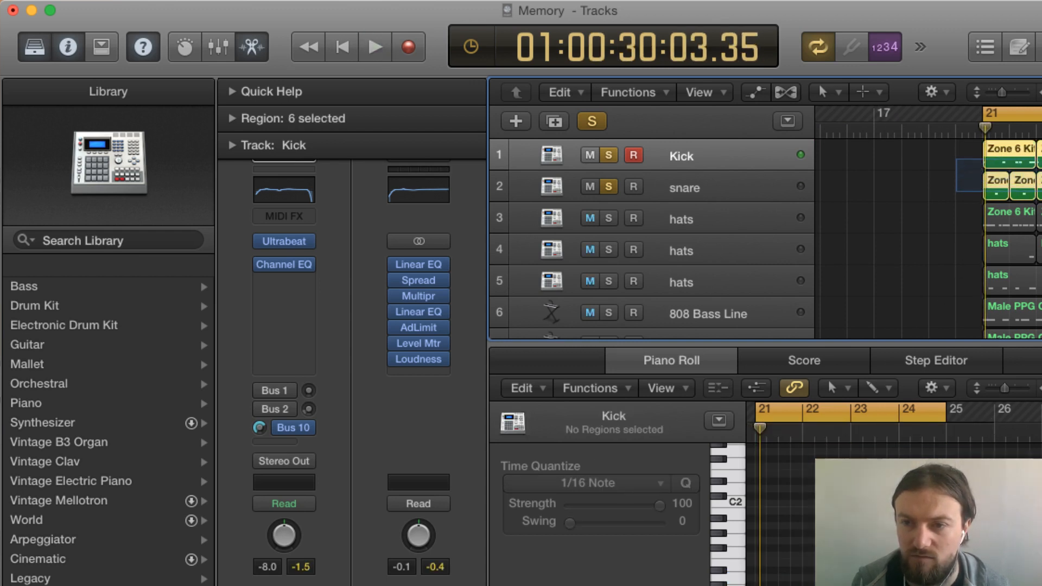
left_click_drag(957, 159, 1041, 191)
key("Return")
key("space")
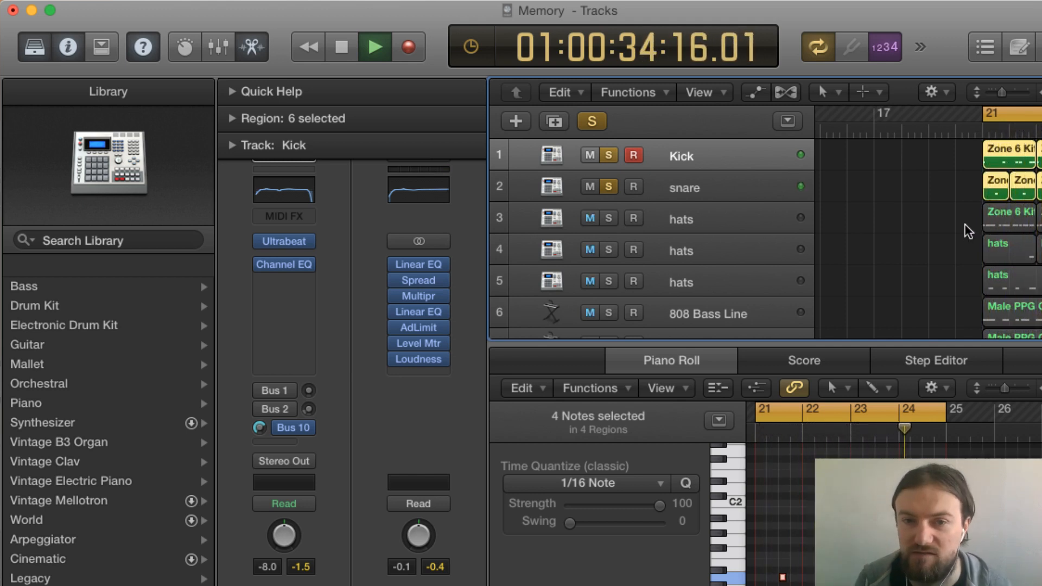
- Boost the snare's Channel EQ by 3.0 dB at 4650 Hz, 2.0 dB at 400 Hz and 1.5 dB at 215 Hz, and close it
left_click(703, 184)
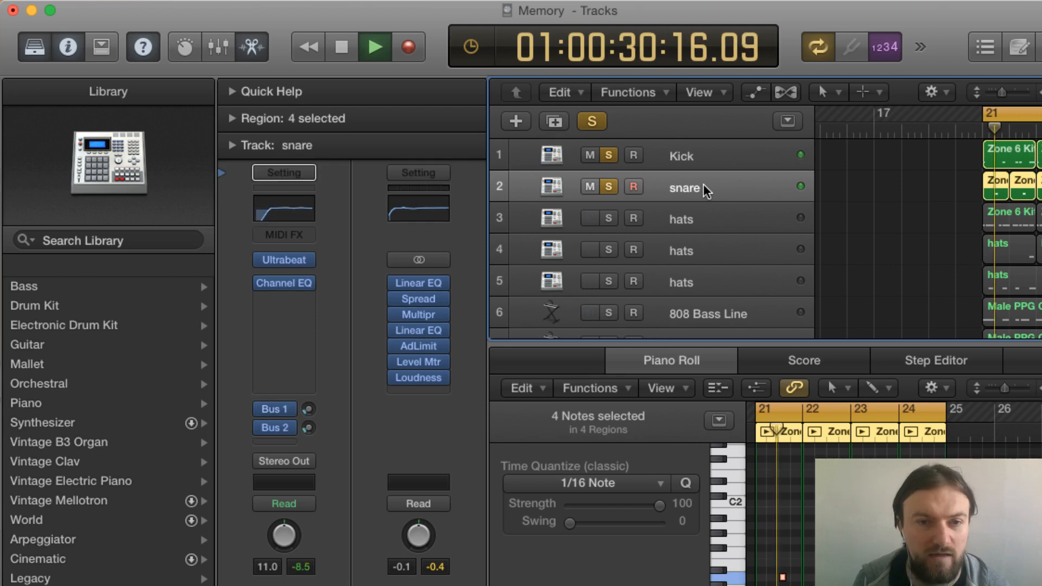
left_click(289, 207)
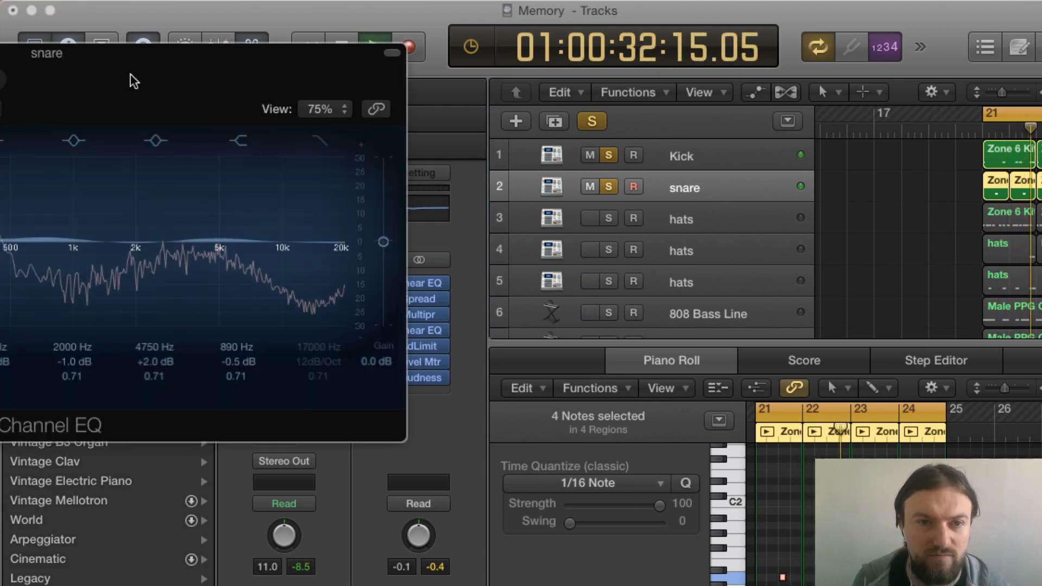
left_click_drag(131, 74, 727, 189)
mouse_move(810, 357)
left_mouse_down()
mouse_move(809, 311)
mouse_move(808, 354)
left_mouse_up()
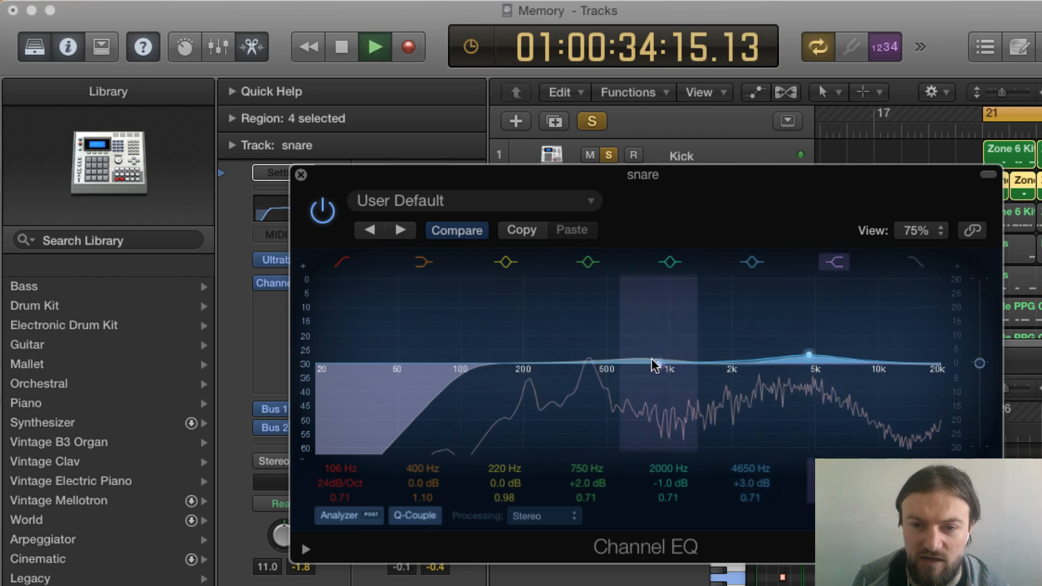
left_click_drag(647, 359, 535, 361)
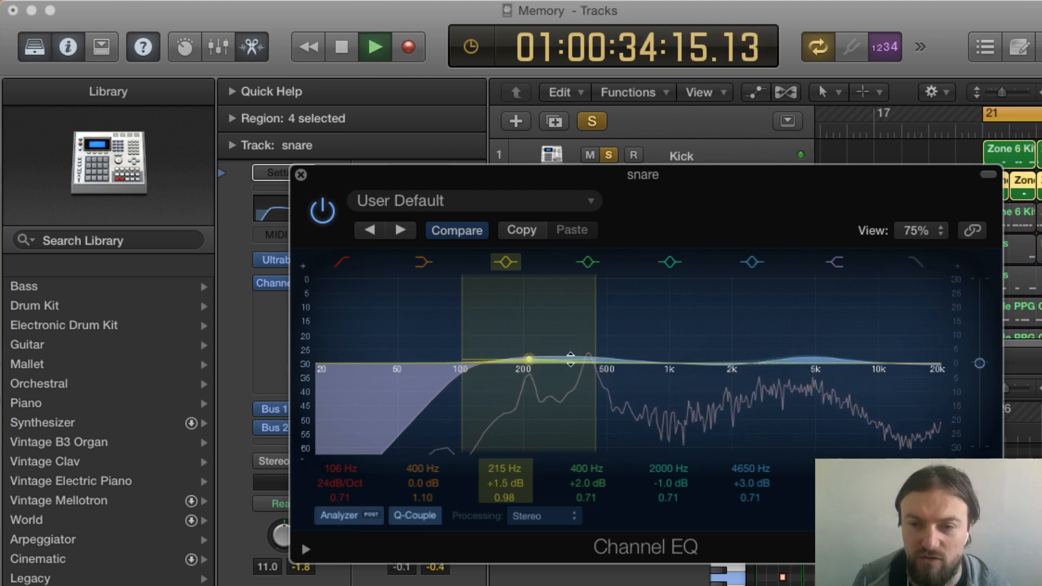
key("space")
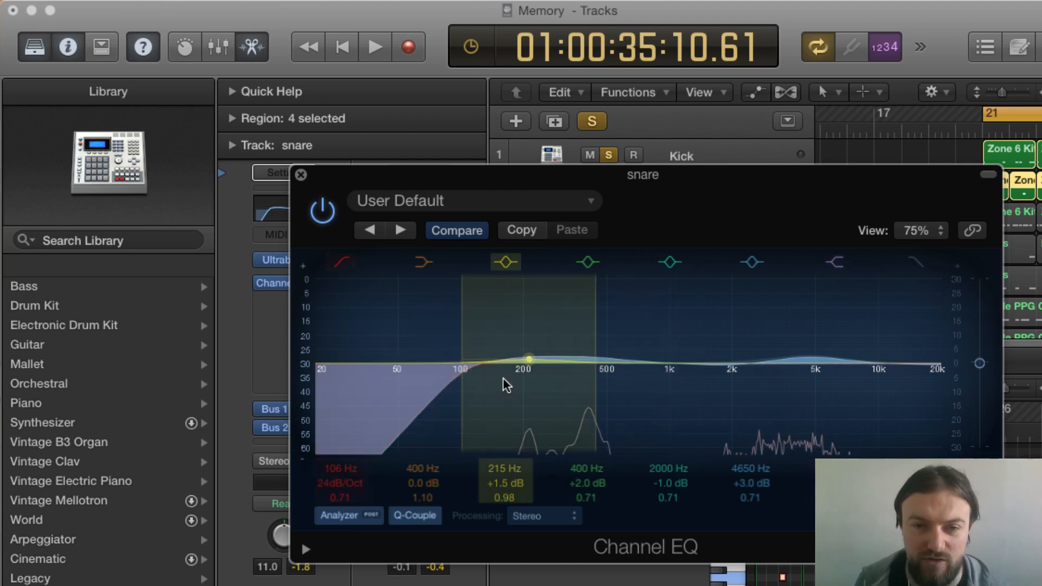
left_click(303, 174)
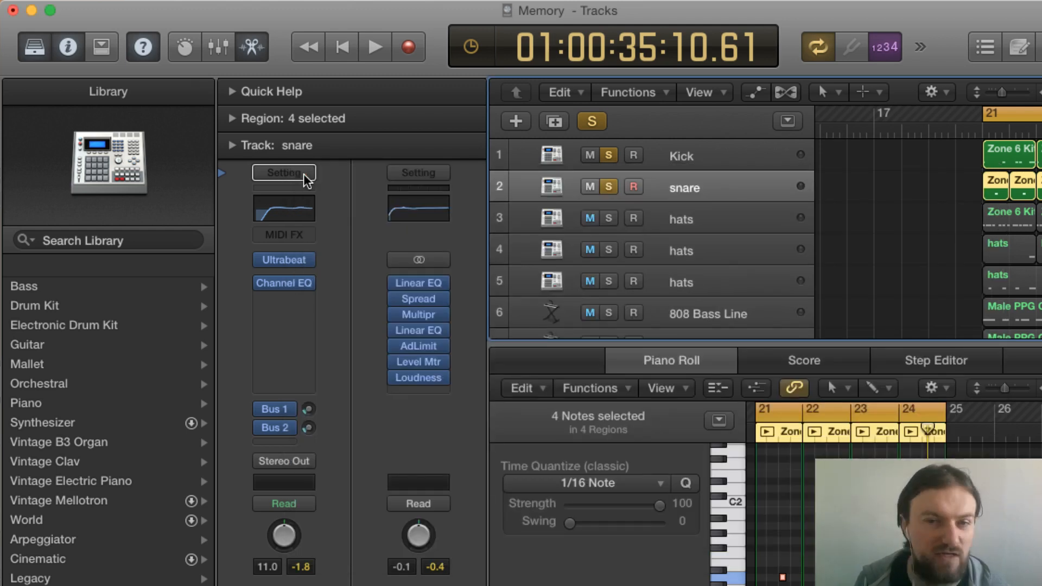
- Solo the first hats track along with the Kick and snare, and play the section from bar 21
left_click(609, 218)
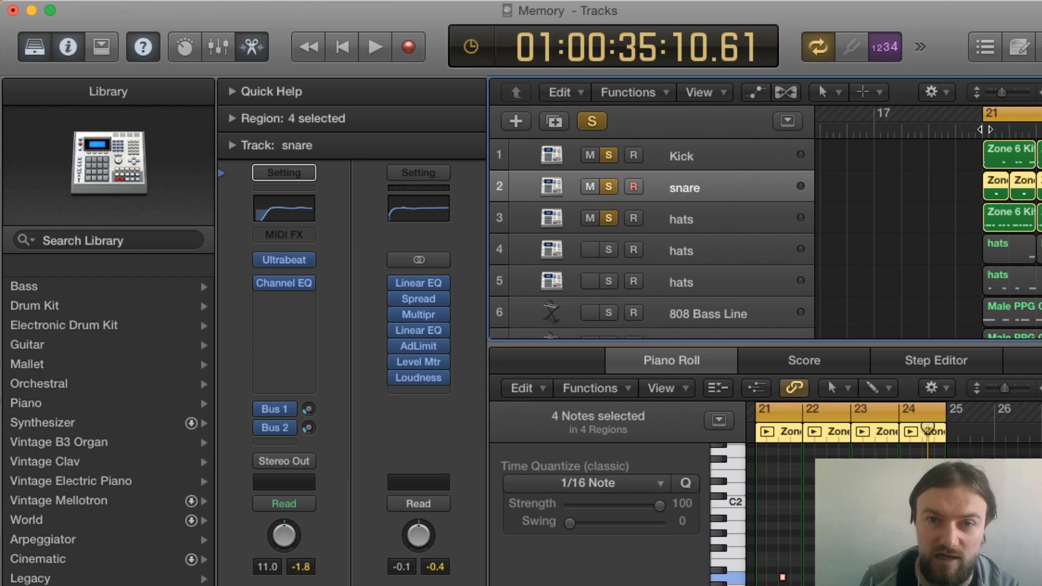
left_click(985, 130)
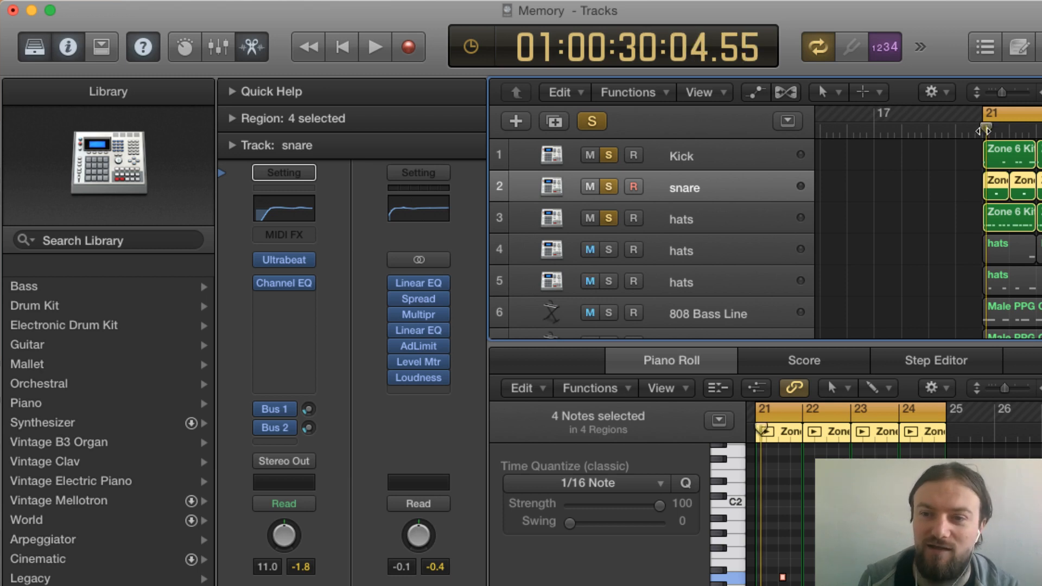
left_click(608, 250)
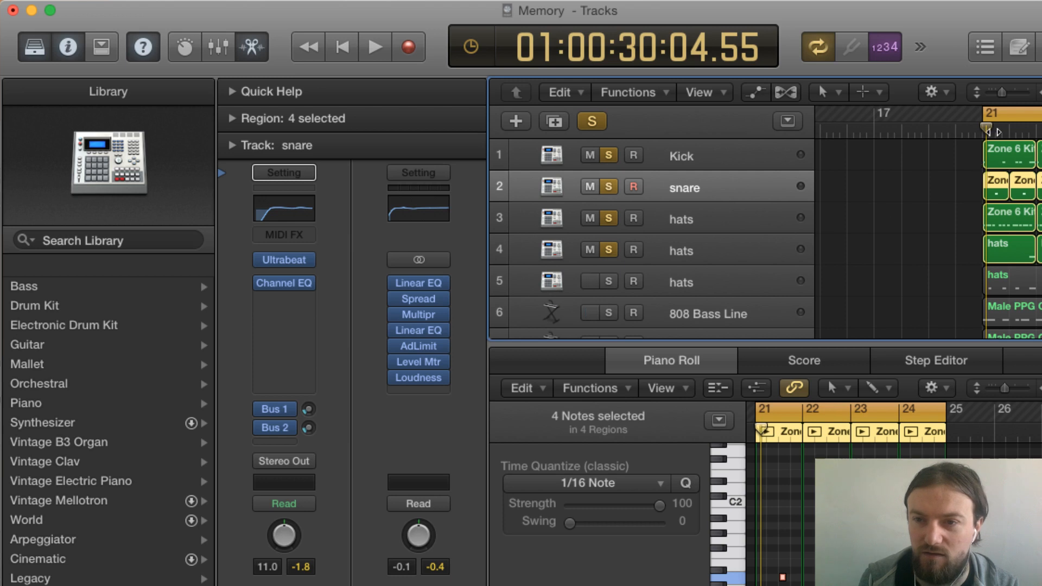
key("space")
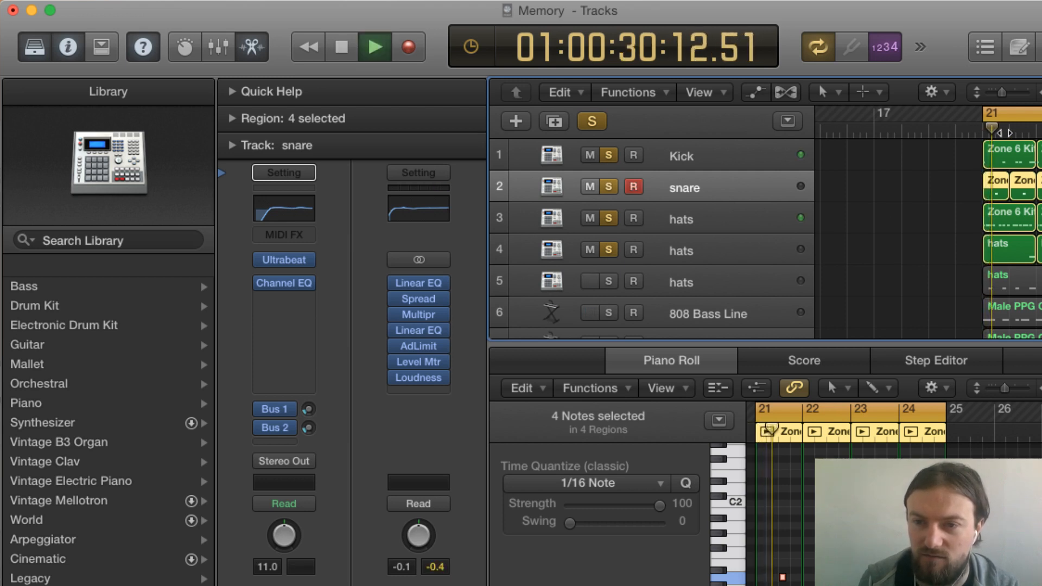
left_click(609, 248)
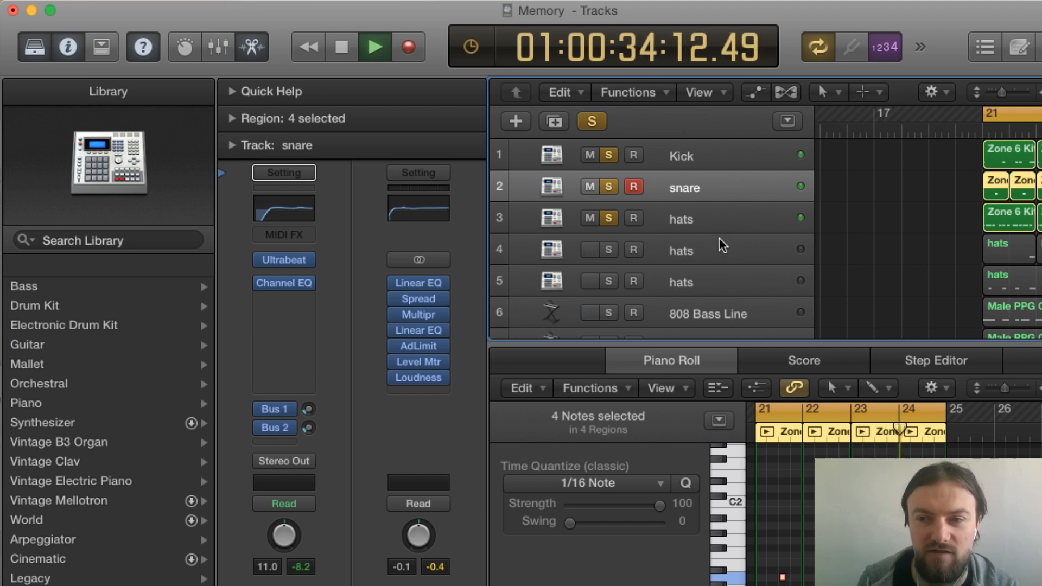
key("space")
- Select the first hats track's opening region, inspect its notes in the Piano Roll, and play it from bar 21
left_click(1005, 212)
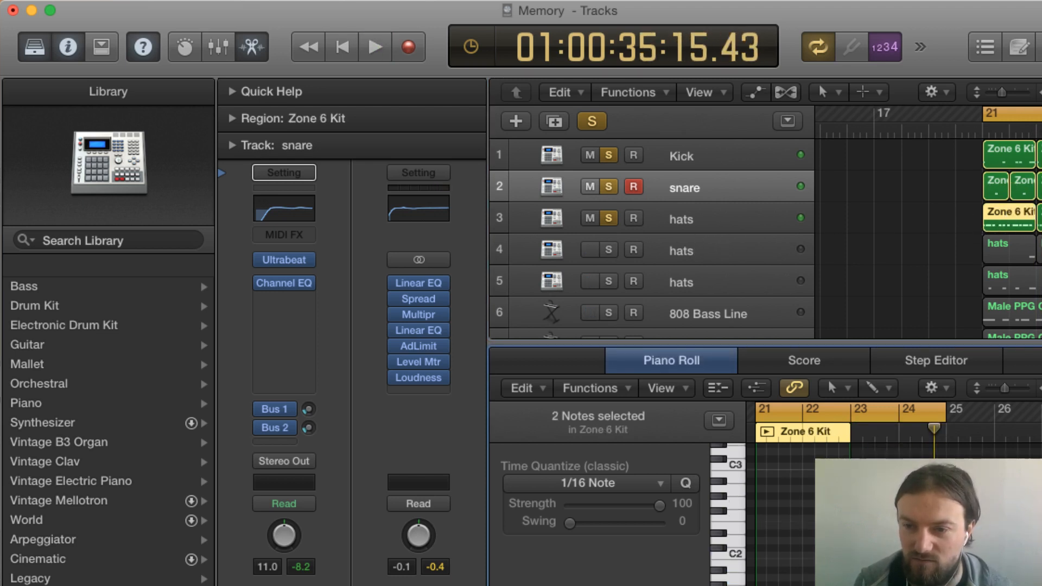
scroll(896, 494, "up", 5)
scroll(896, 494, "left", 4)
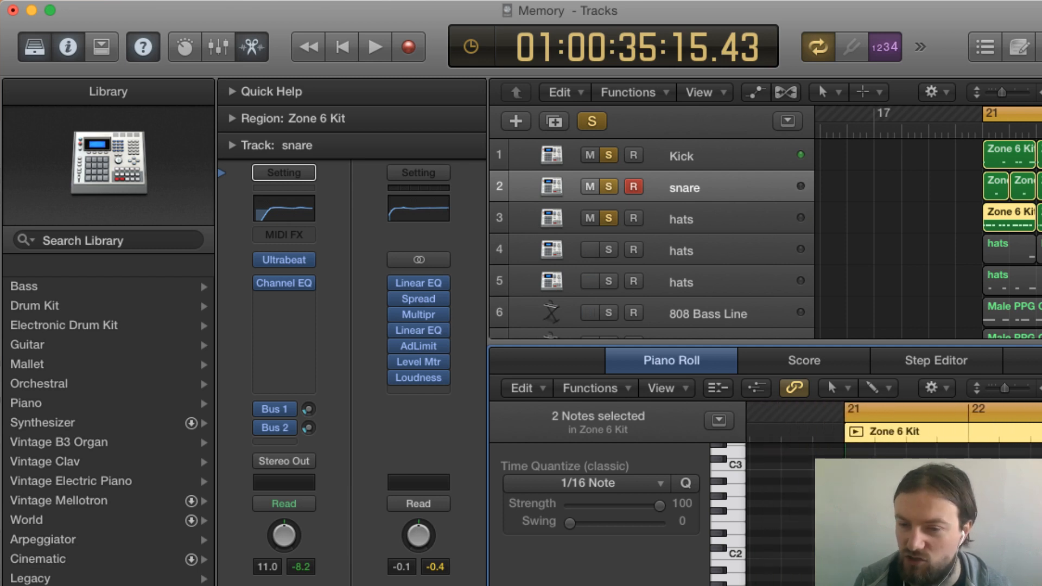
scroll(895, 494, "right", 2)
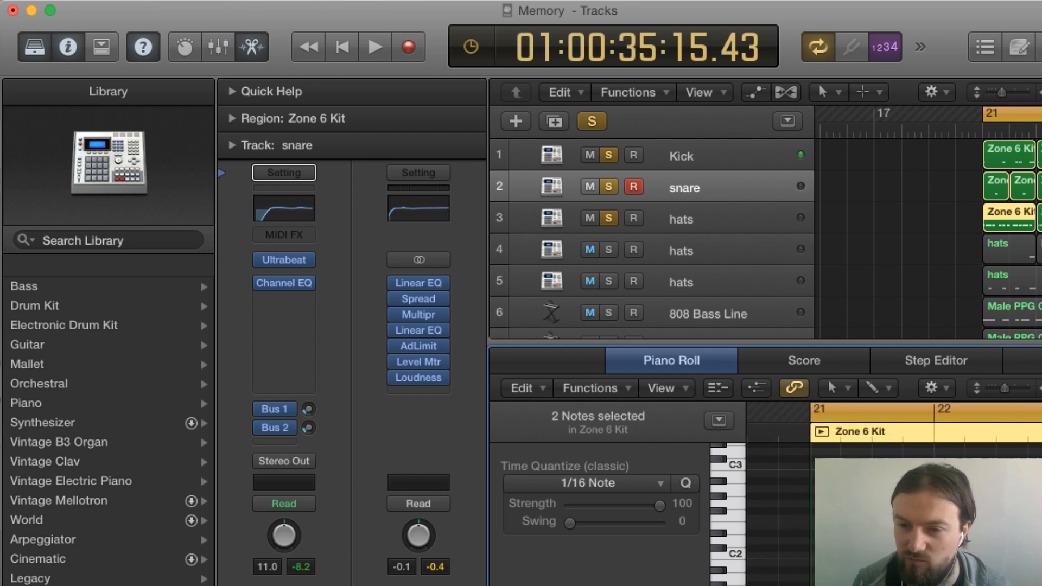
left_click(981, 131)
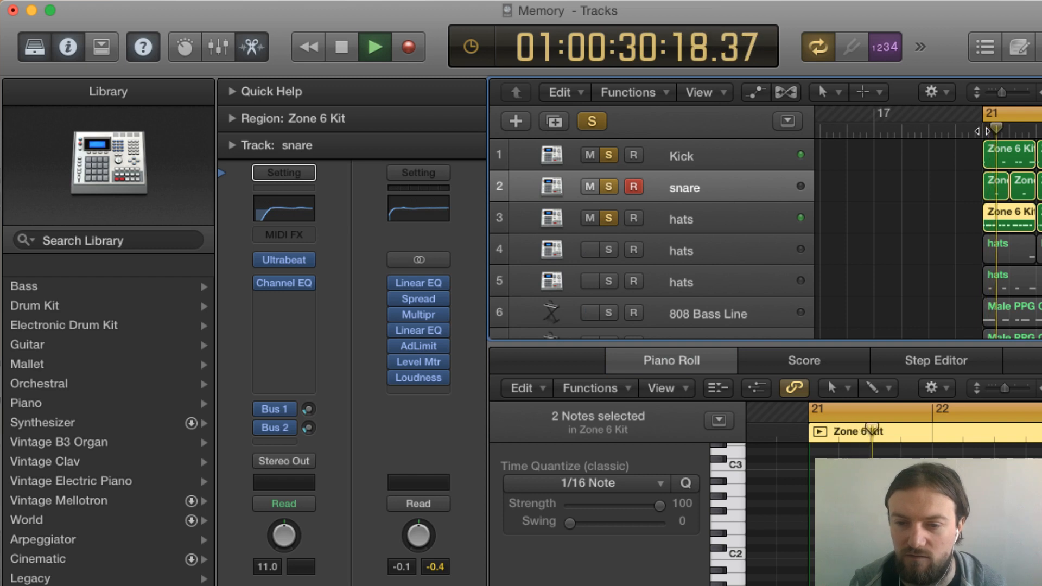
- Set the high shelf of the first hats track's Channel EQ to +2.0 dB at 4800 Hz, then close the EQ and stop playback
left_click(668, 222)
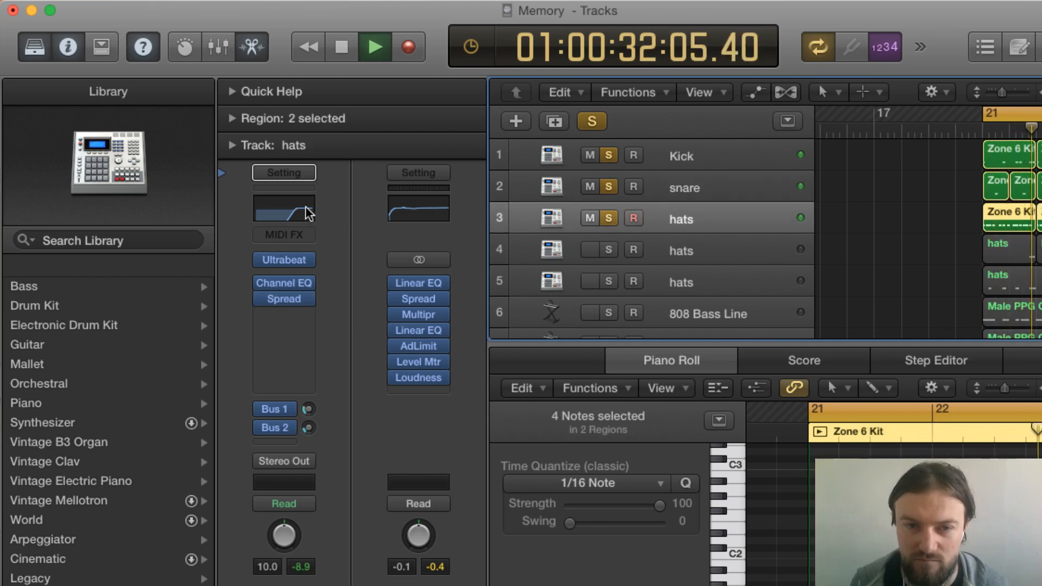
left_click(283, 212)
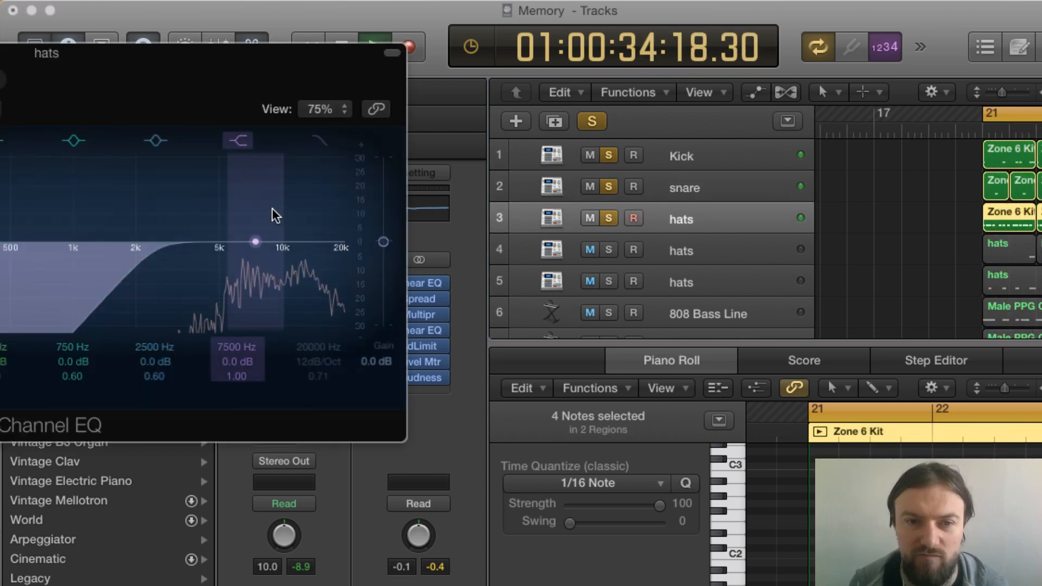
left_click_drag(255, 241, 224, 237)
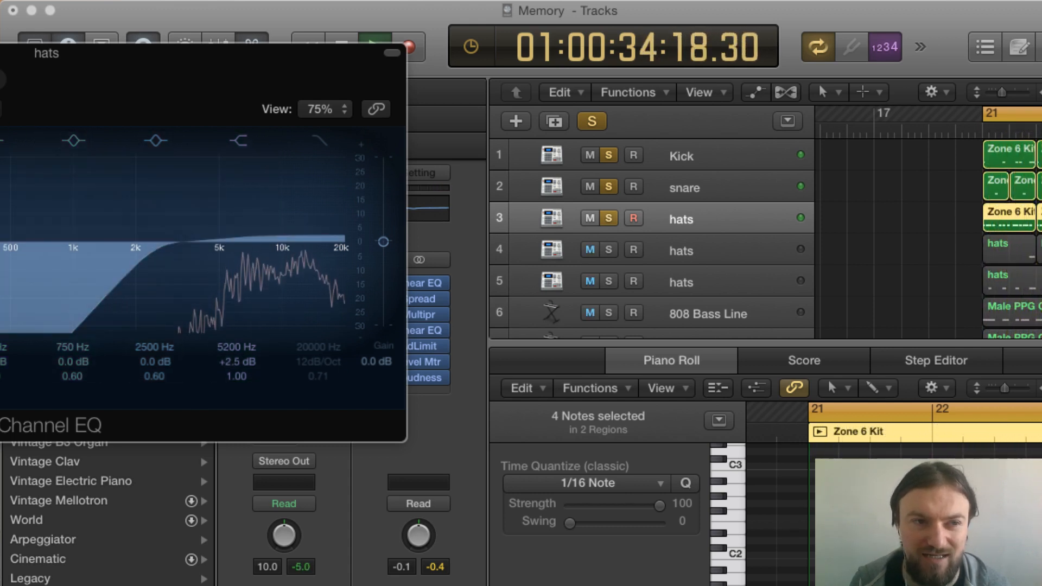
key("super+w")
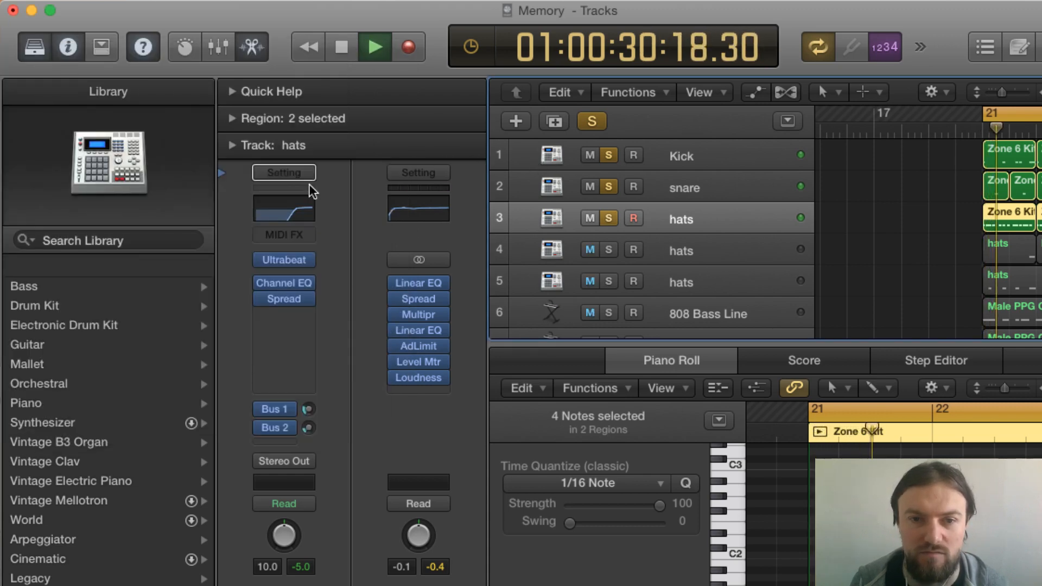
left_click(309, 217)
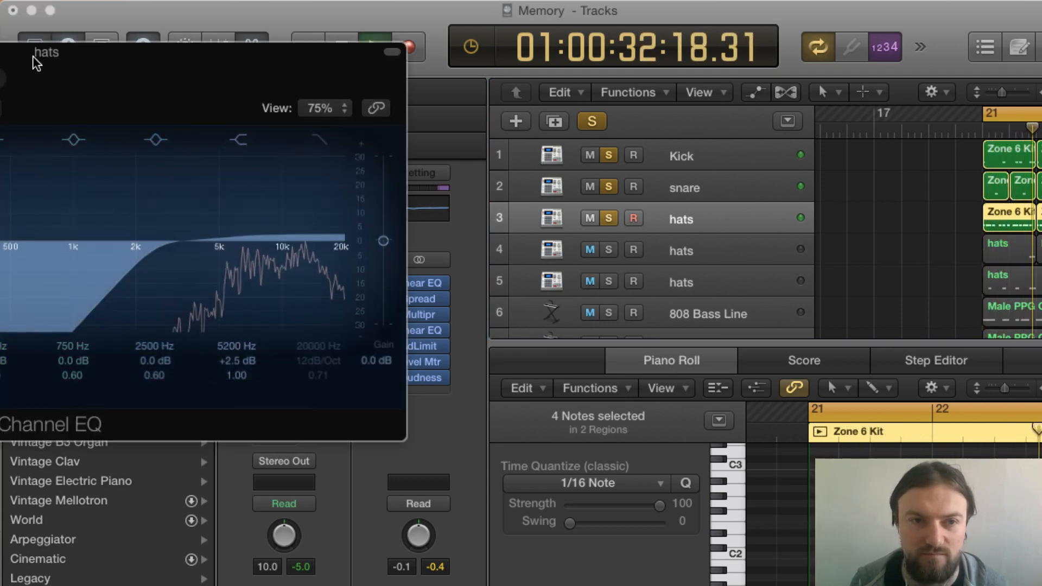
left_click_drag(35, 63, 544, 179)
mouse_move(727, 358)
left_mouse_down()
mouse_move(731, 337)
mouse_move(727, 356)
left_mouse_up()
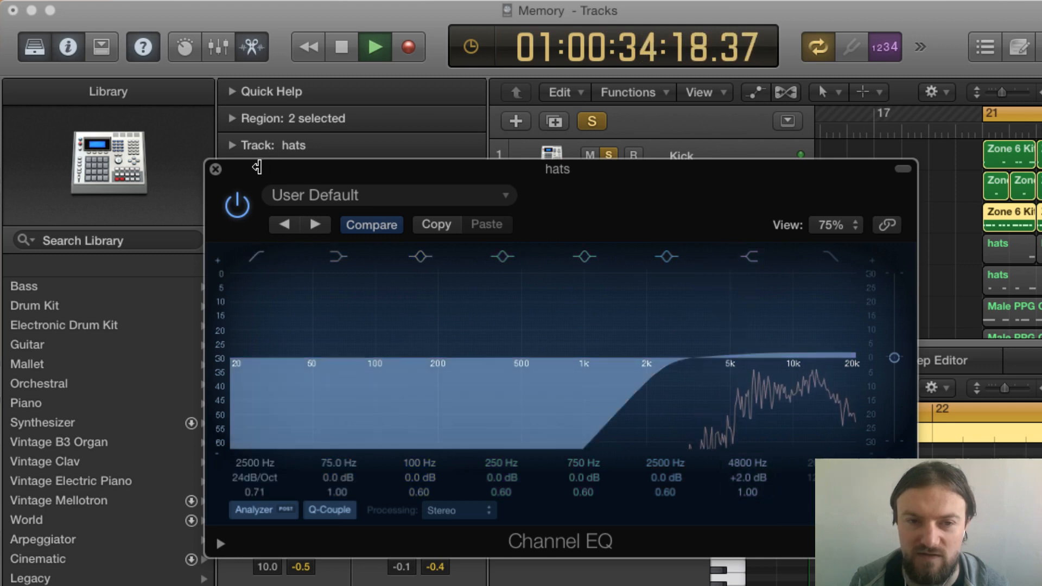
left_click(215, 169)
key("space")
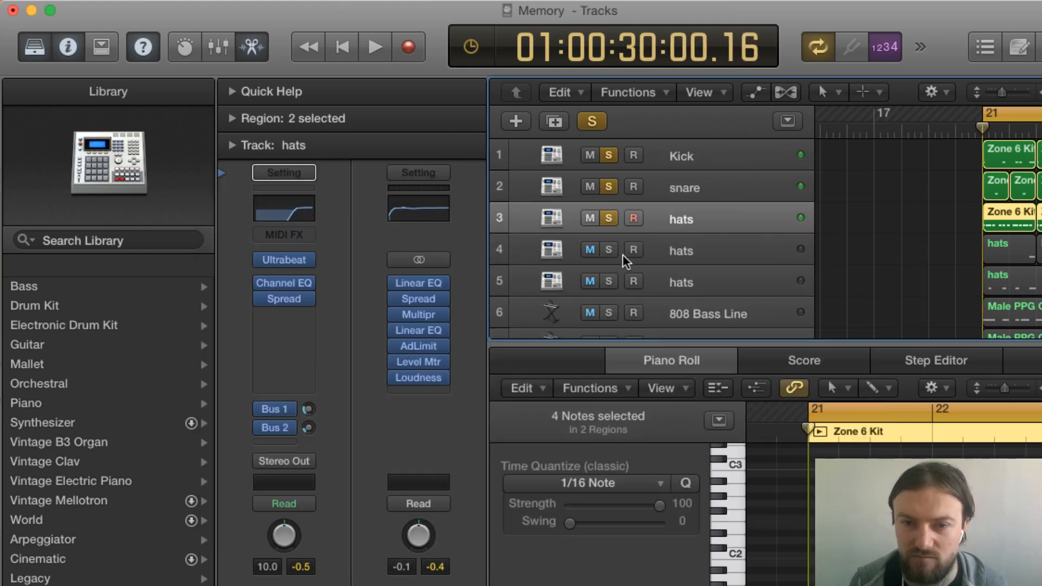
- Solo the second hats track as well, select its opening region, and play the drums together
left_click(609, 250)
left_click(1007, 250)
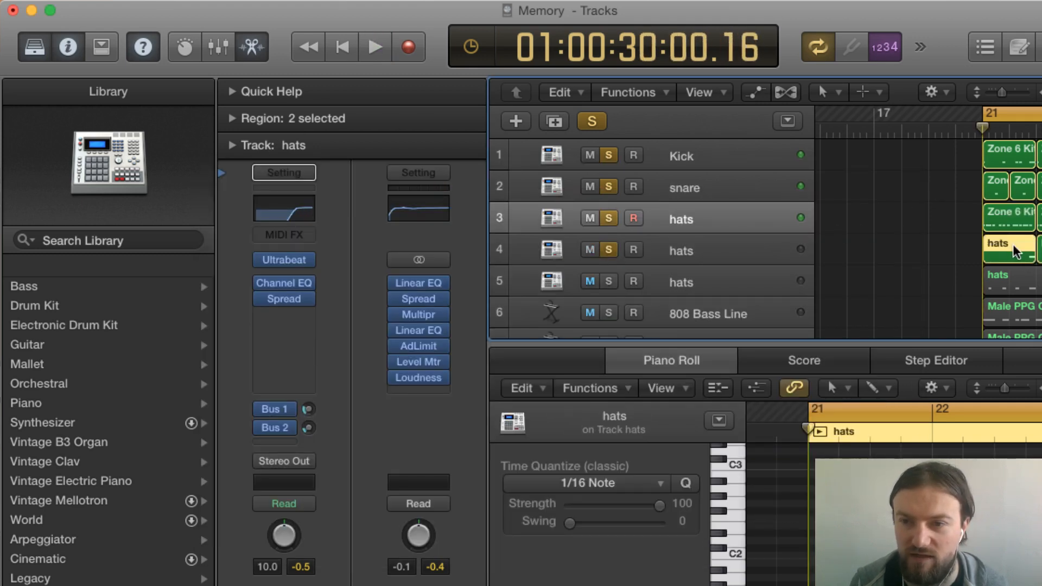
key("space")
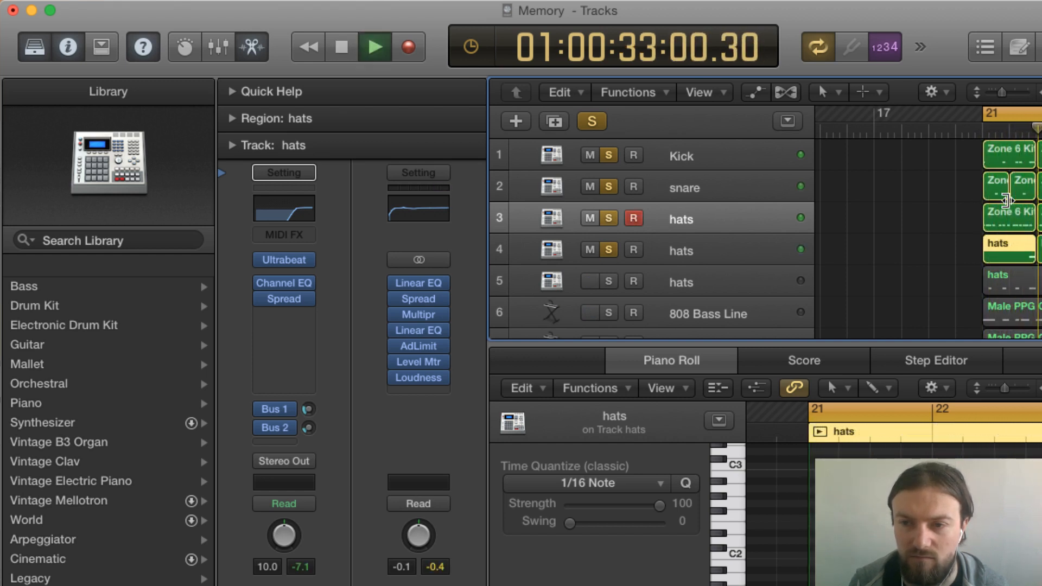
key("space")
- Examine the second hats track's opening regions in the Piano Roll while playing the cycled section
double_click(1017, 252)
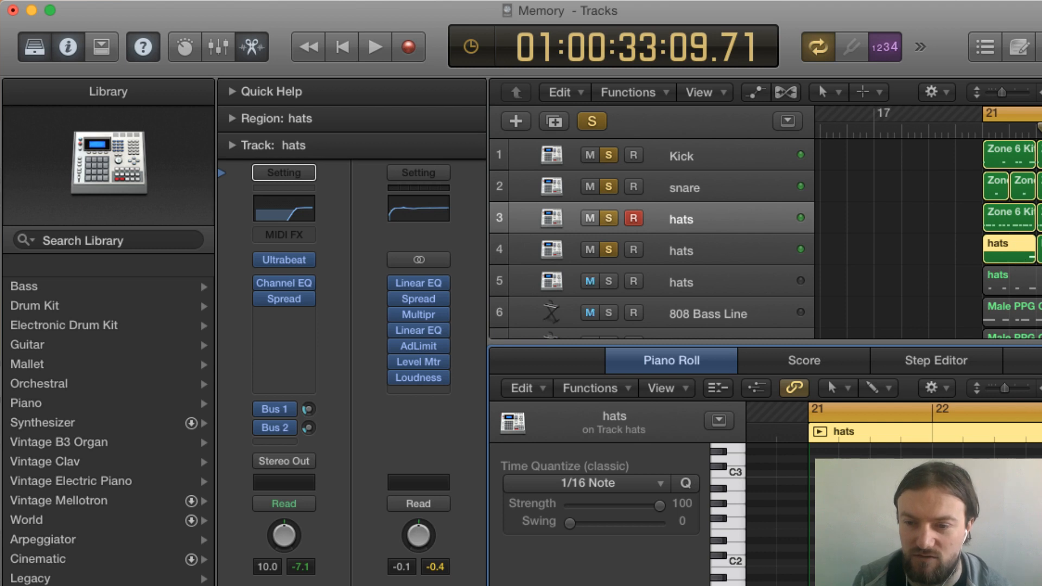
key("space")
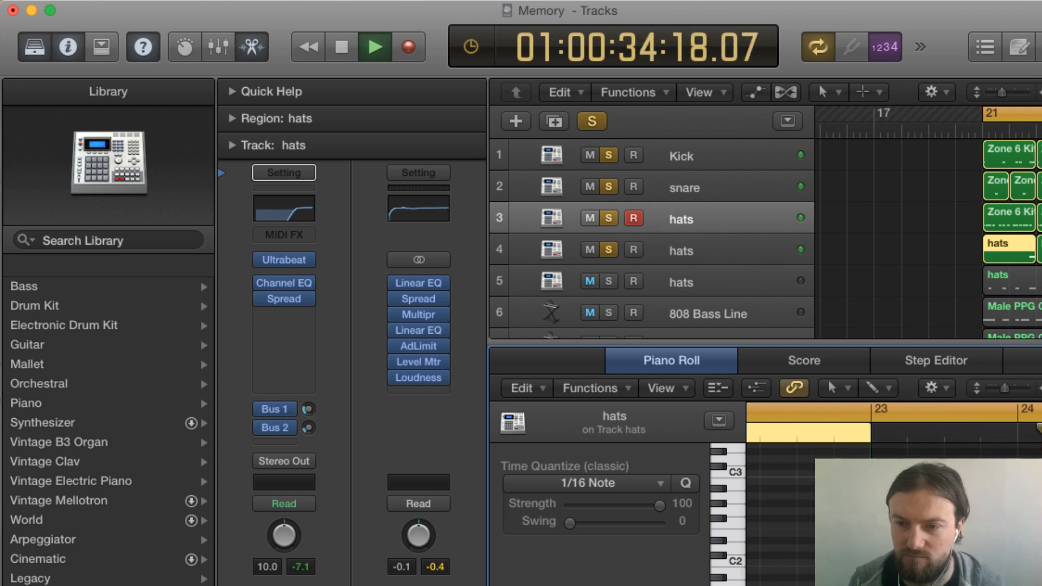
key("space")
left_click_drag(941, 244, 1037, 269)
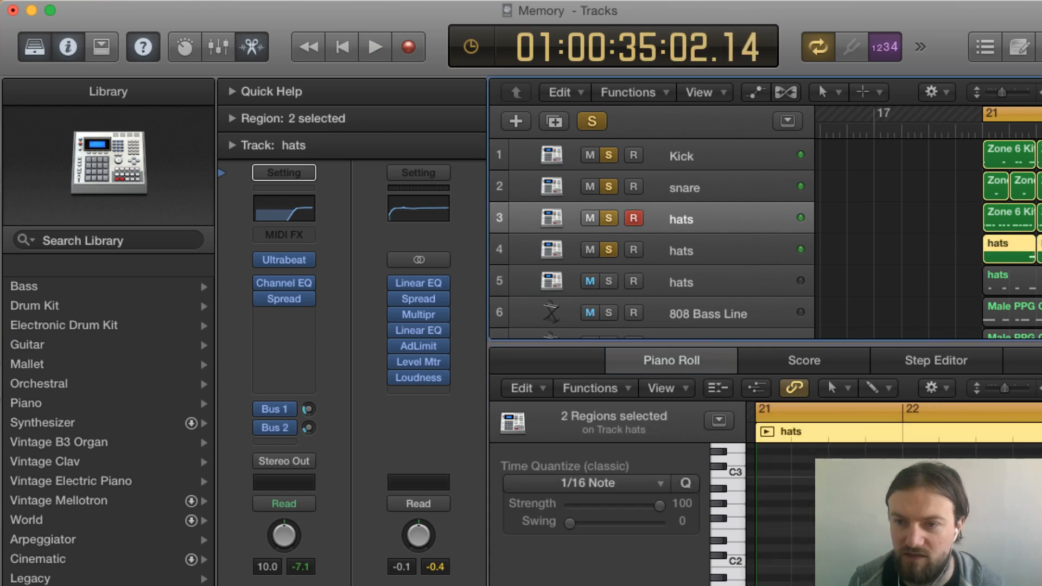
key("space")
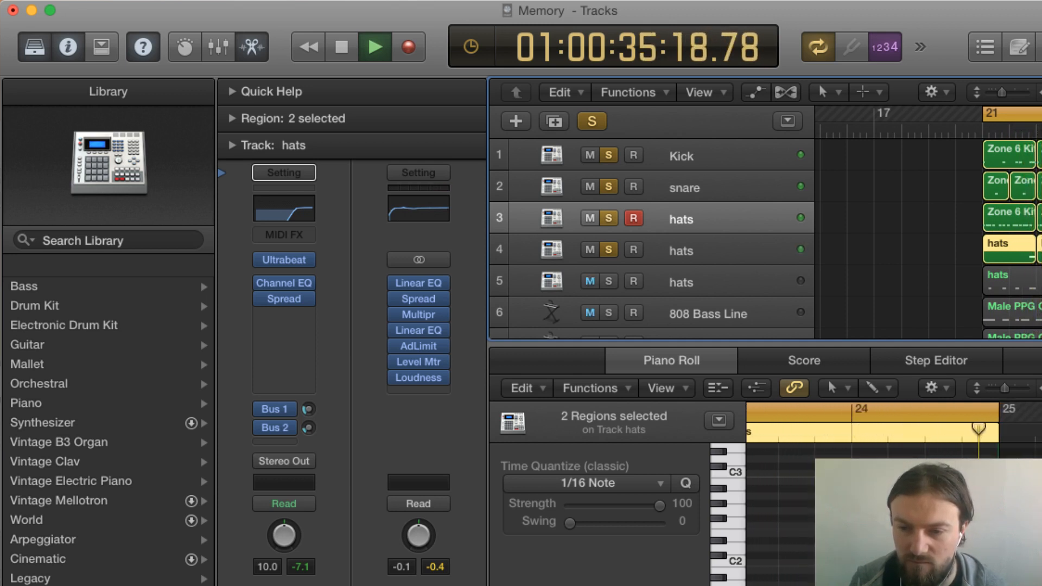
key("space")
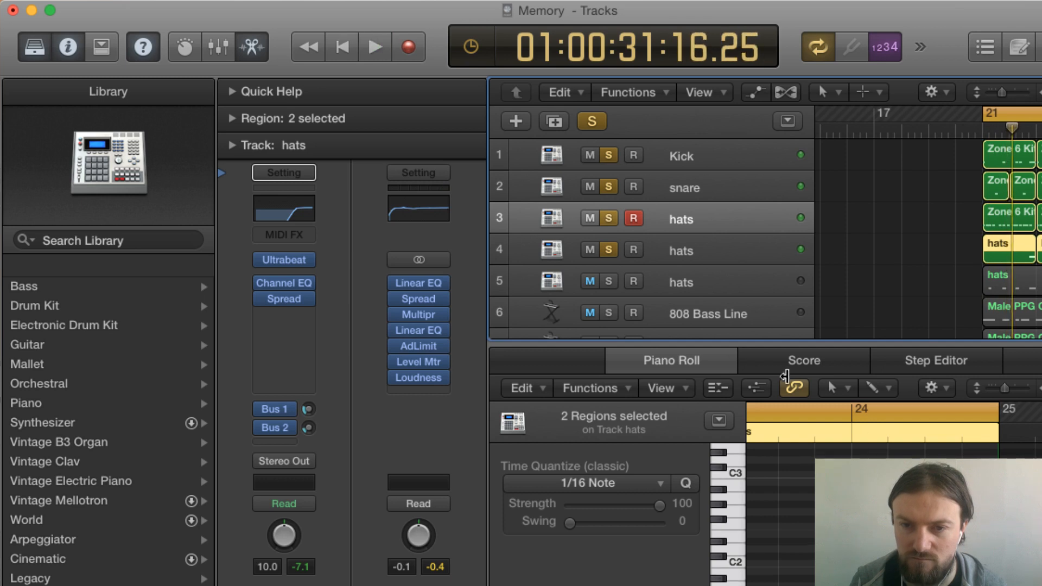
- Solo the third hats track too, select its opening region, and play it with the other drums
left_click(610, 282)
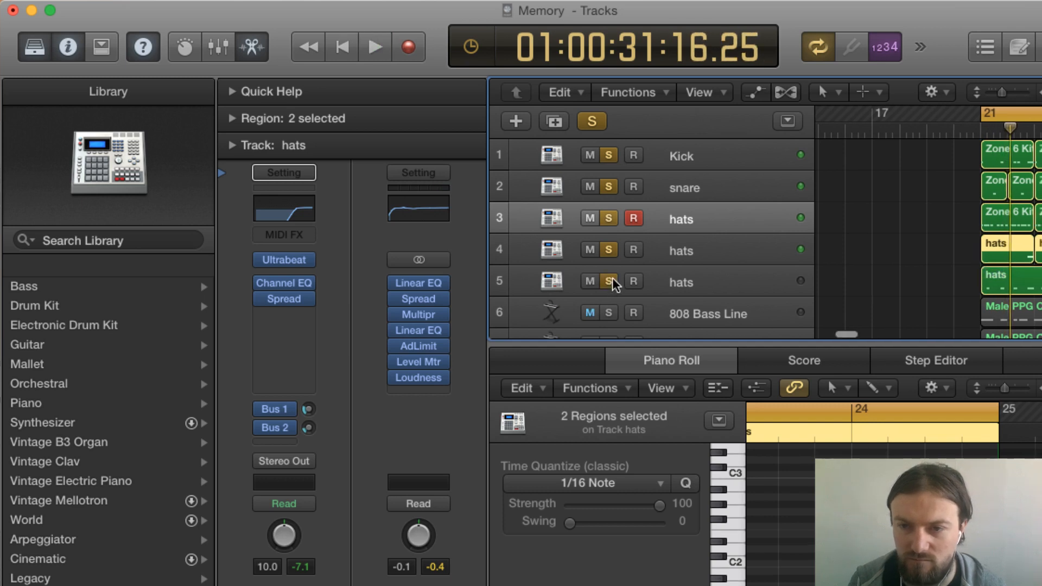
left_click(995, 280)
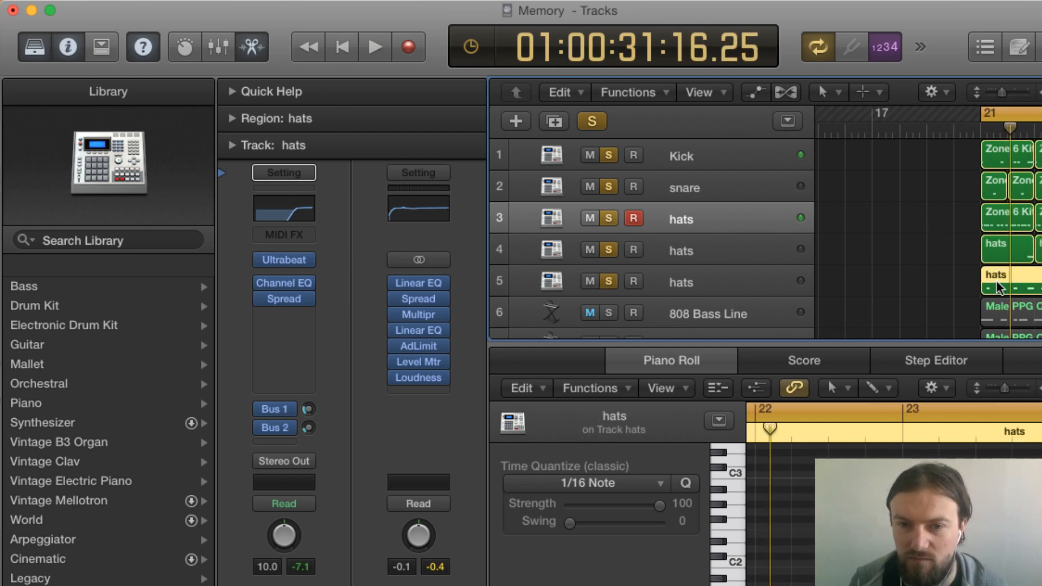
key("space")
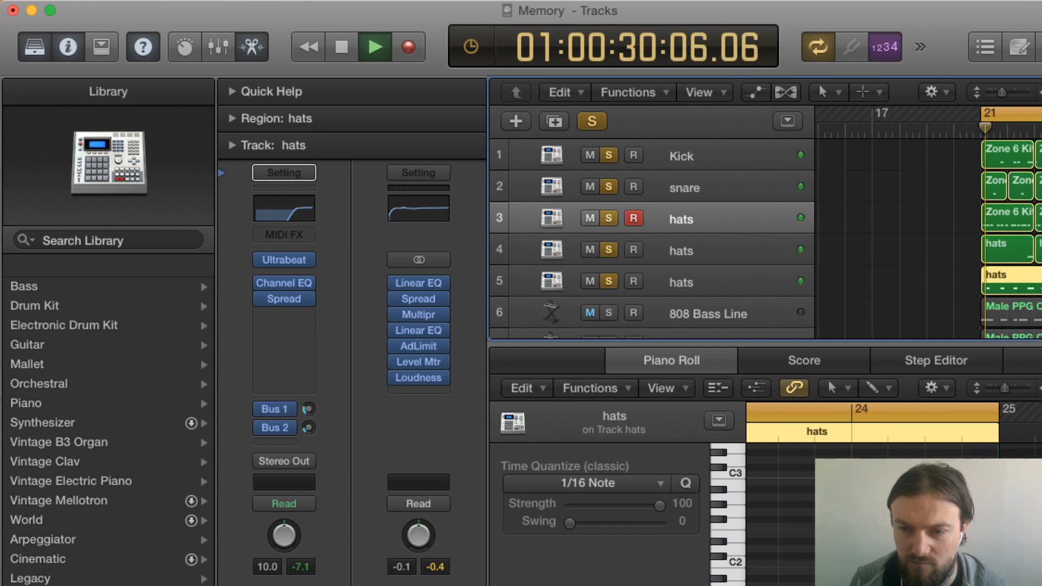
key("space")
key("space")
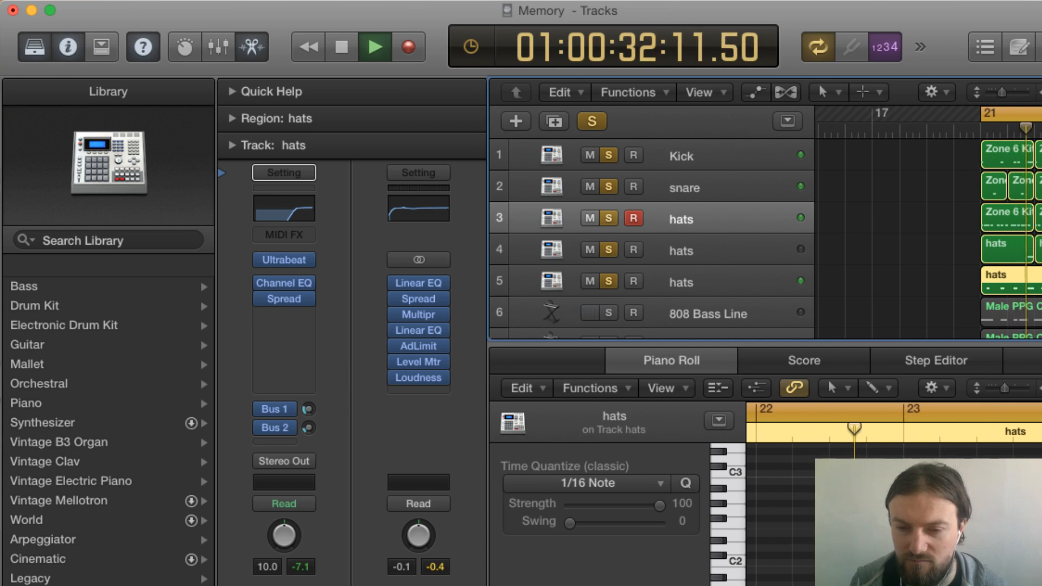
key("space")
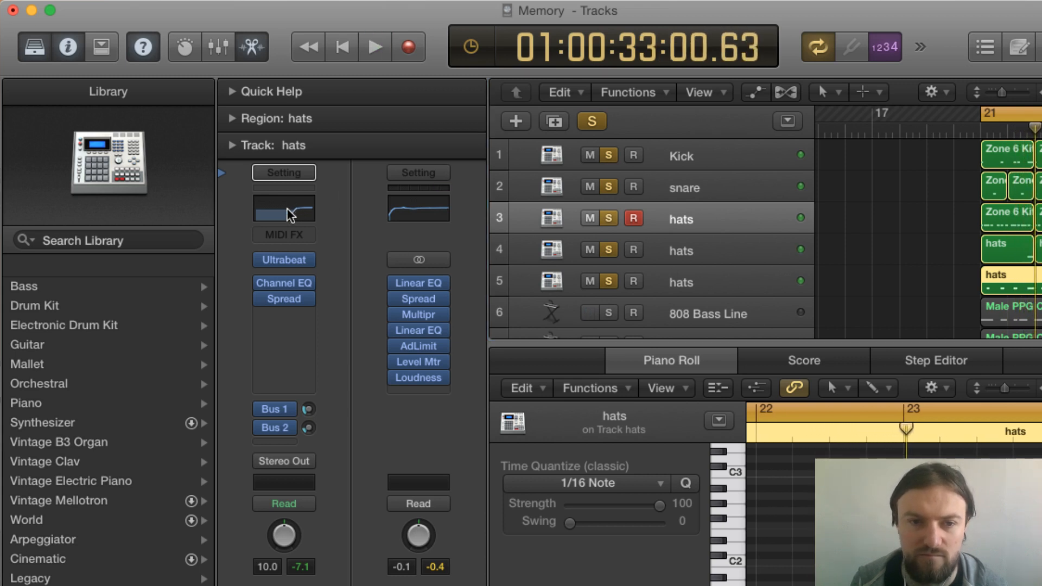
- Raise the first hats track's Channel EQ high shelf to +3.5 dB at 4600 Hz, audition it, and close the EQ
left_click(286, 214)
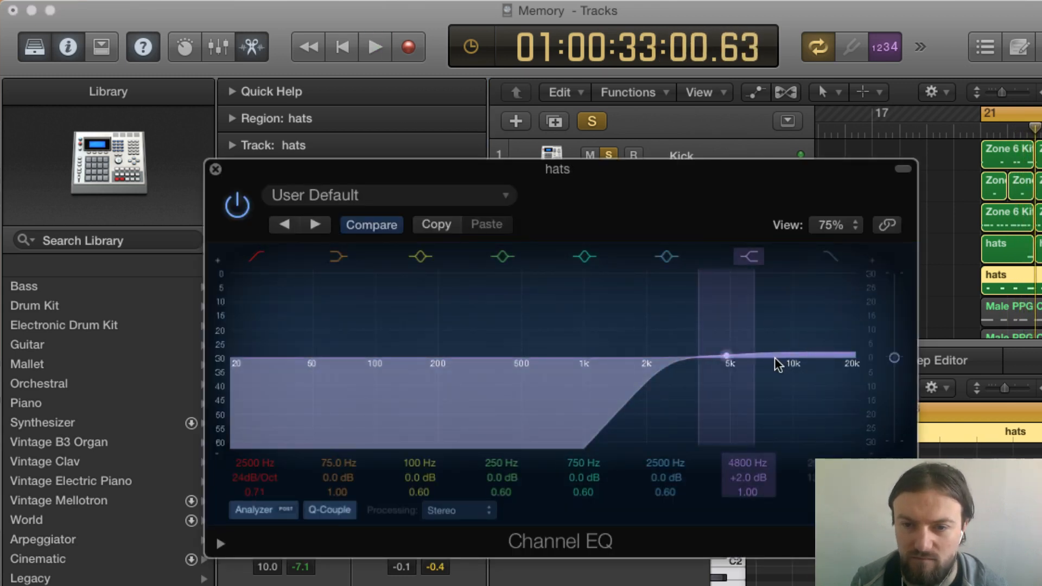
mouse_move(730, 361)
left_mouse_down()
mouse_move(723, 339)
mouse_move(719, 352)
left_mouse_up()
key("space")
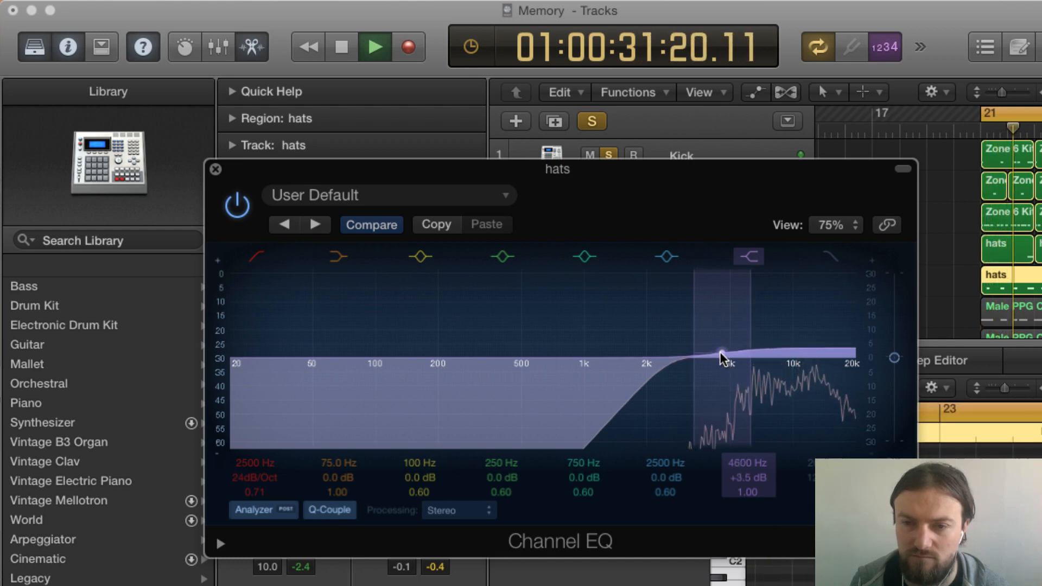
left_click(215, 170)
key("space")
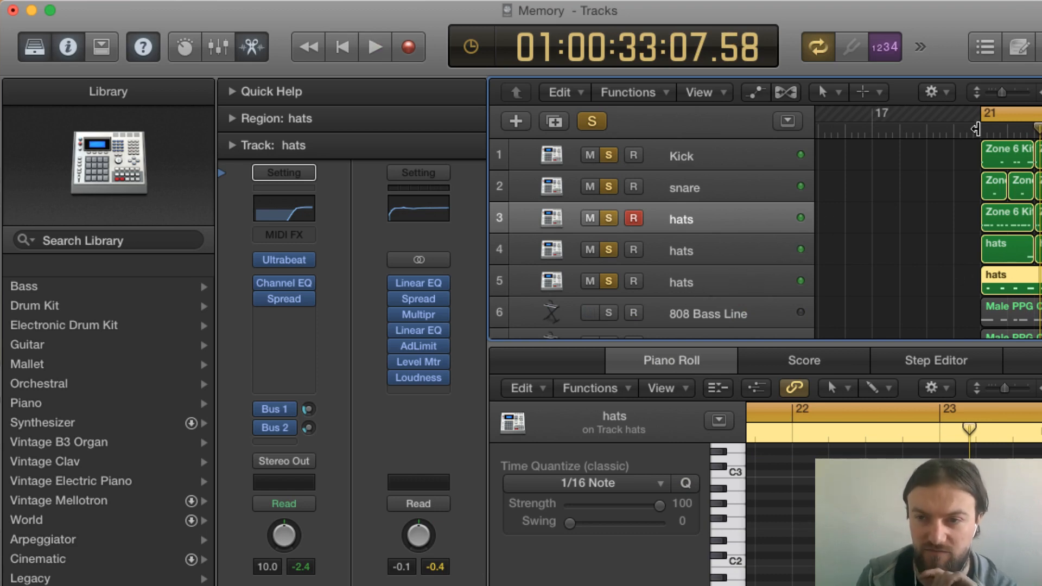
- Move the cycle range to start at bar 33 and play the soloed drum tracks there
key("x")
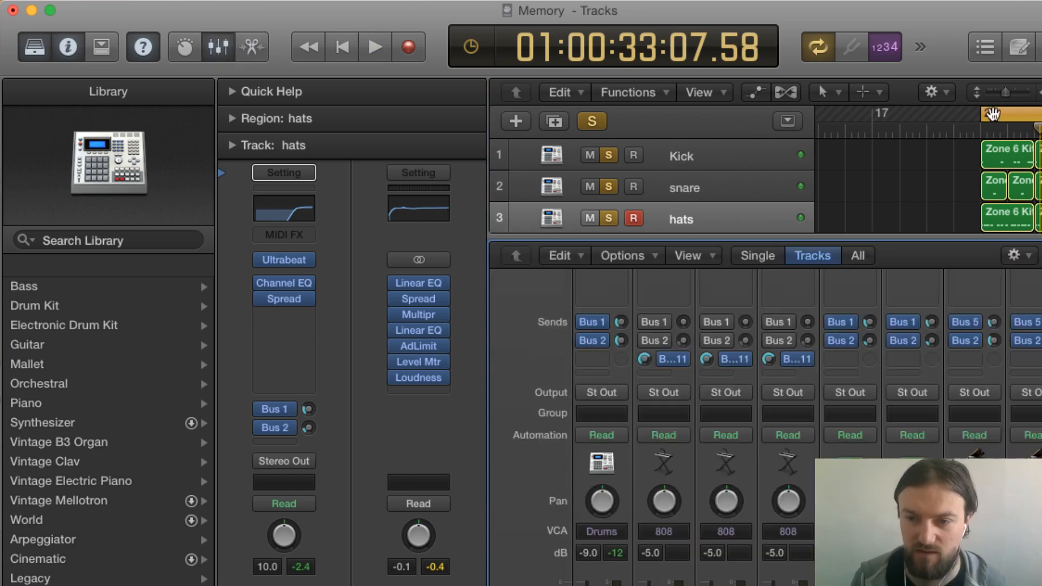
key("x")
left_click_drag(1041, 92, 993, 92)
left_click_drag(812, 132, 771, 144)
scroll(983, 145, "right", 3)
scroll(983, 146, "right", 2)
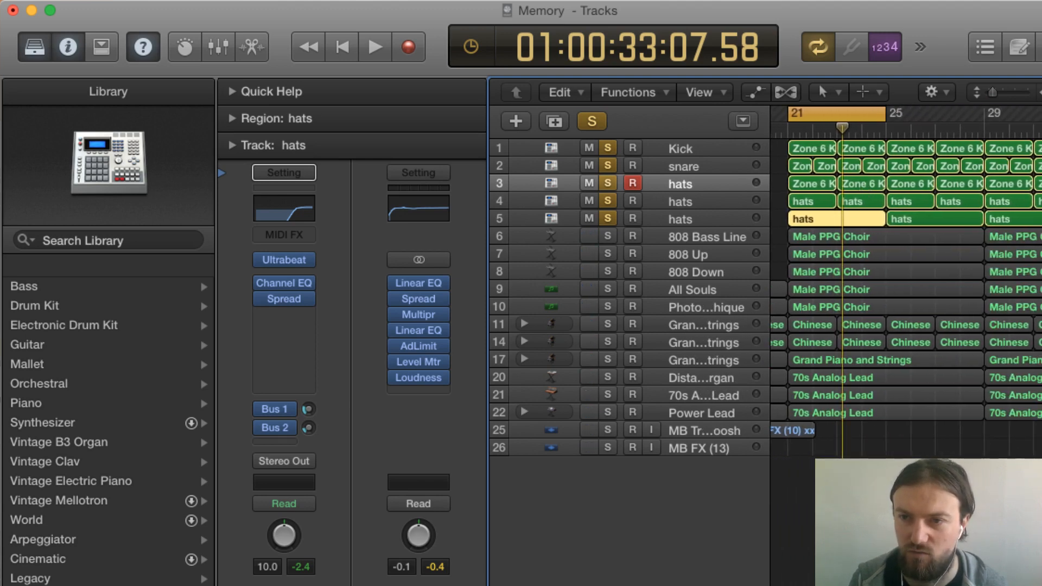
mouse_move(1041, 92)
left_mouse_down()
mouse_move(986, 90)
mouse_move(1039, 93)
left_mouse_up()
scroll(1025, 151, "right", 2)
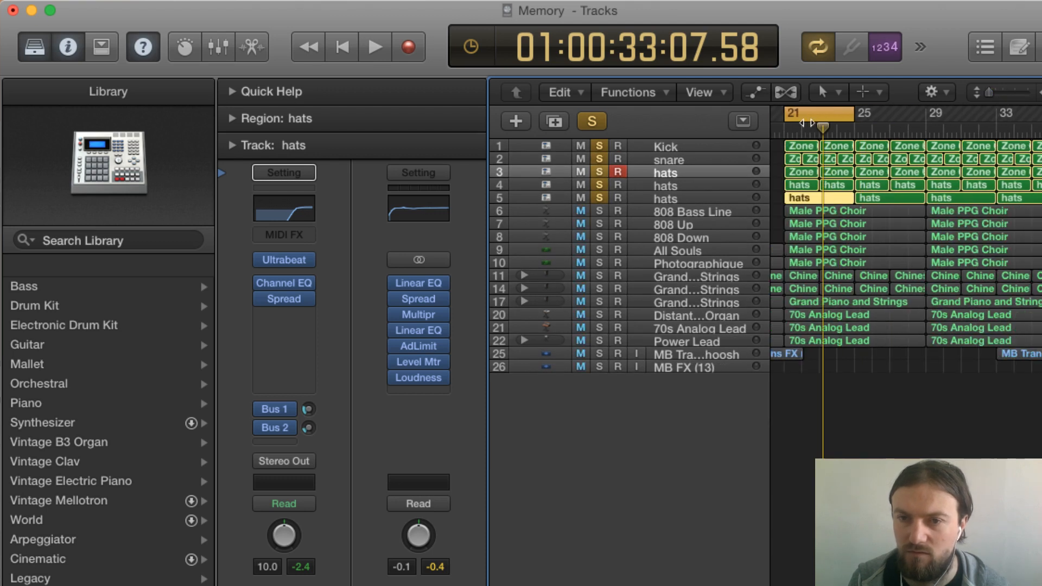
left_click_drag(832, 116, 1041, 116)
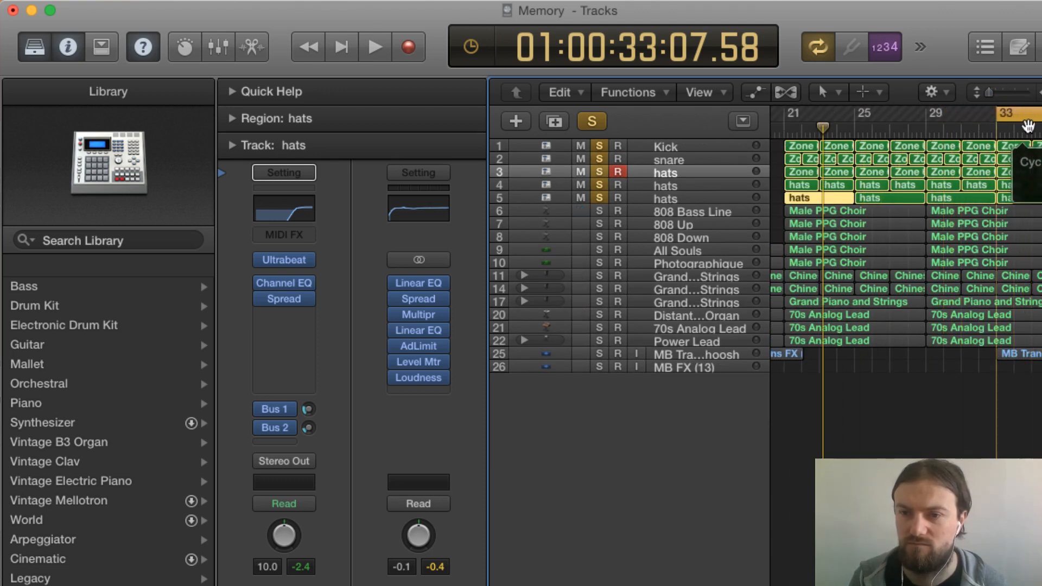
key("space")
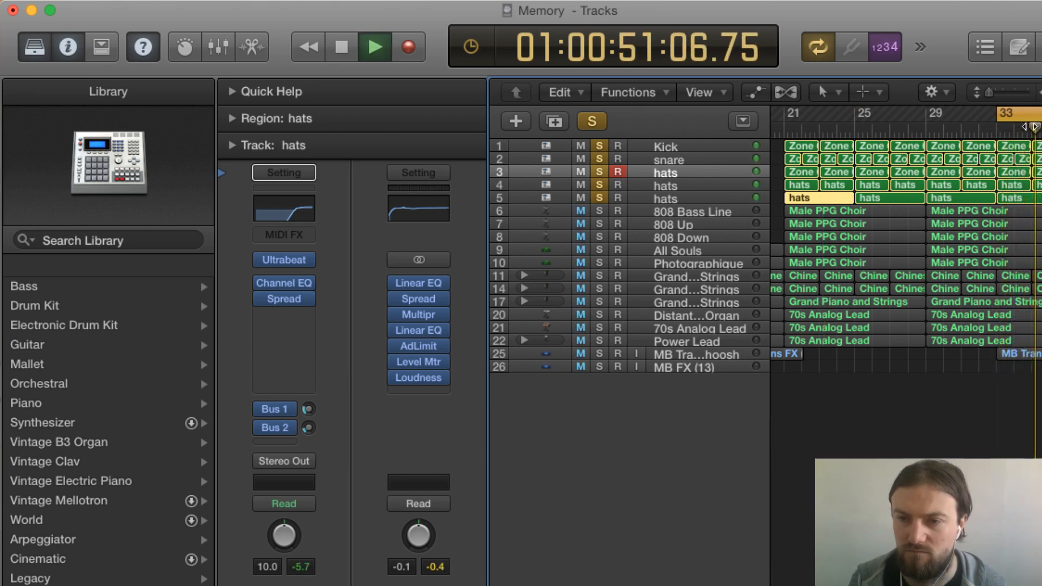
key("space")
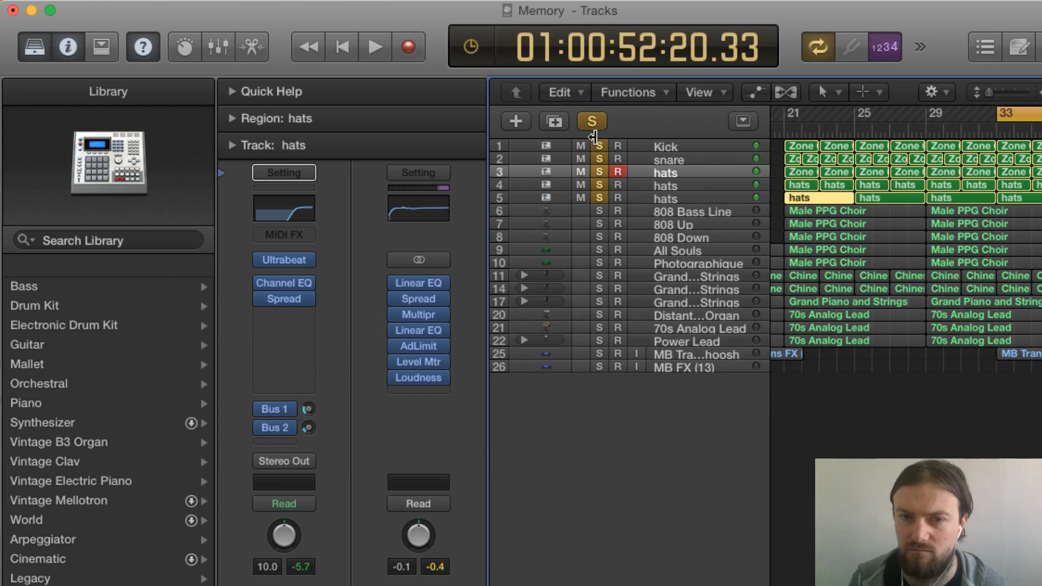
- Clear all track solos, play the full mix from bar 33, and turn off cycle mode
key("ctrl+alt+super+s")
left_click(999, 129)
key("space")
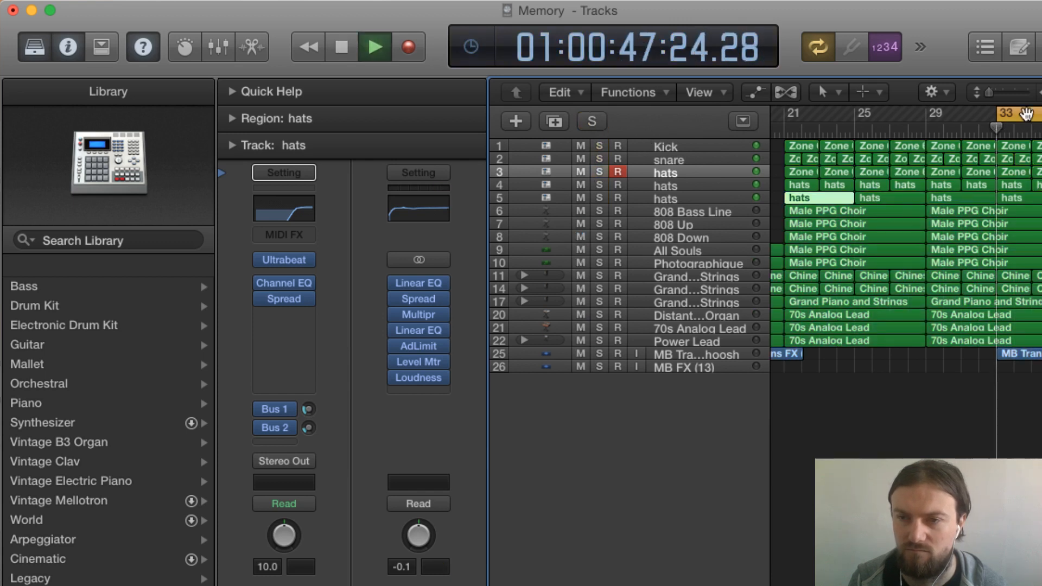
left_click(1026, 116)
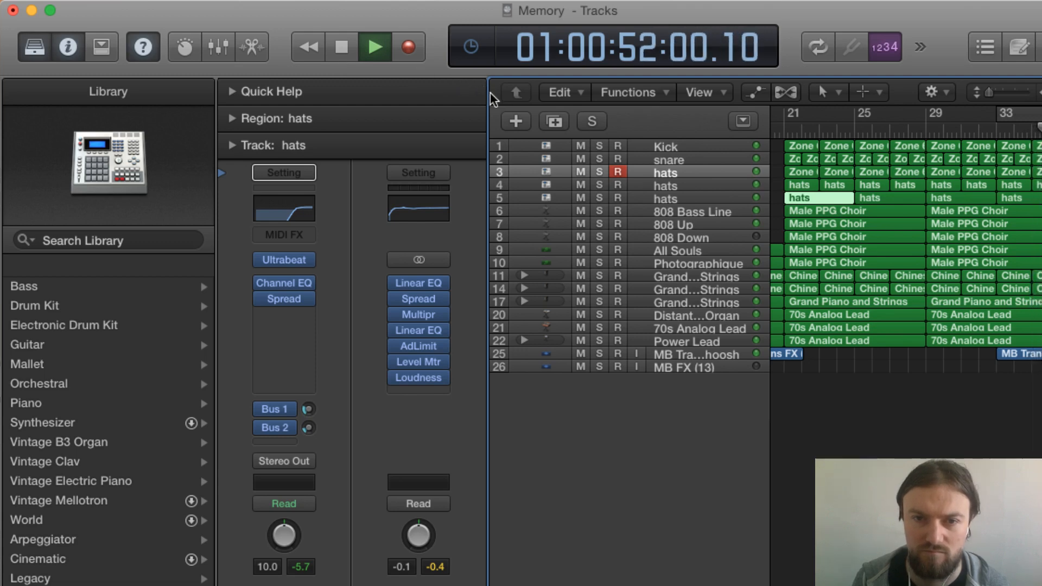
- Widen the Tracks area and zoom the arrangement out horizontally while the full mix plays on past bar 37
left_click_drag(489, 97, 675, 105)
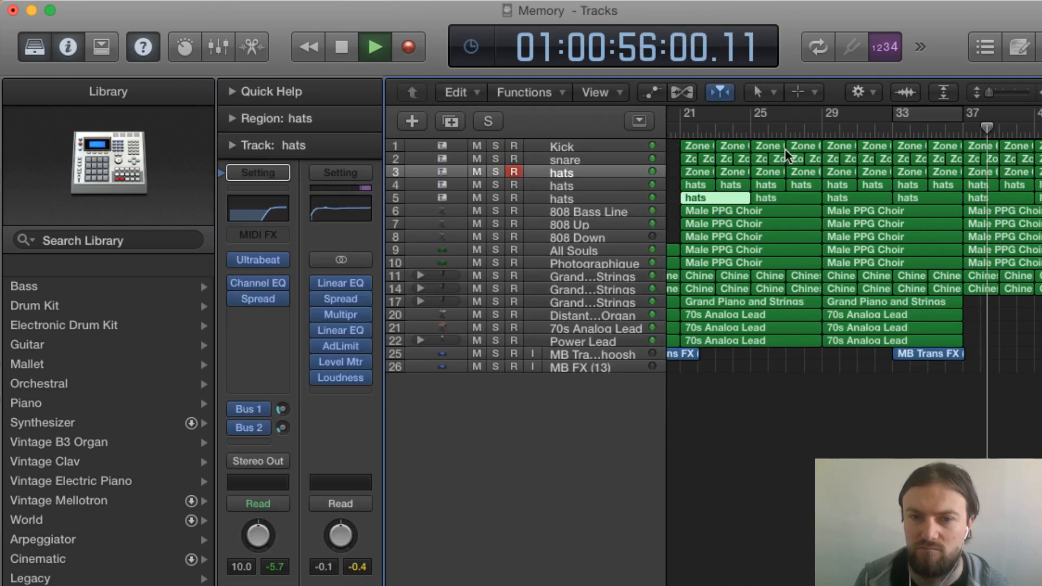
key("super+Left")
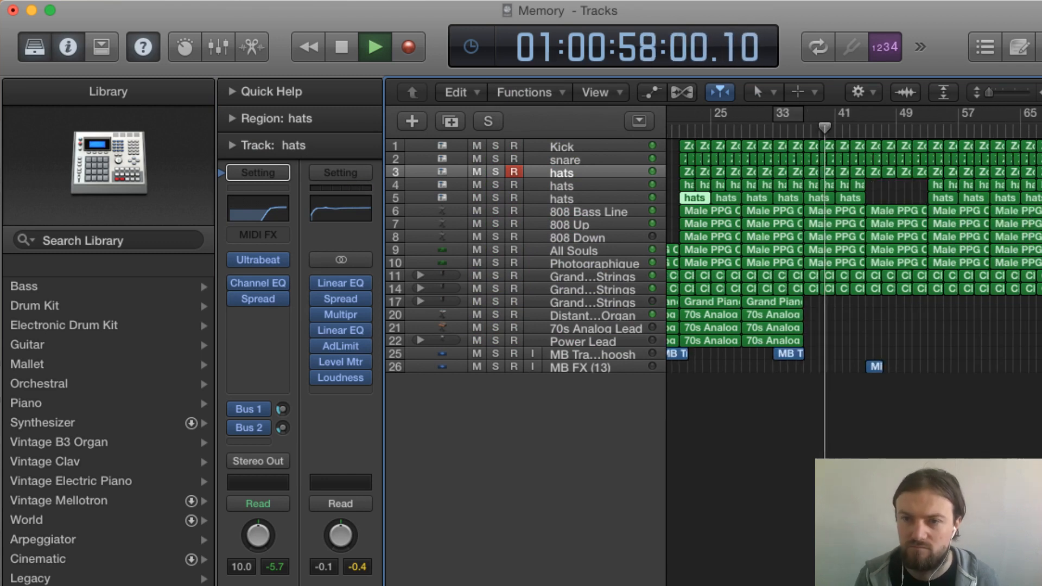
key("super+Left")
key("super+Right")
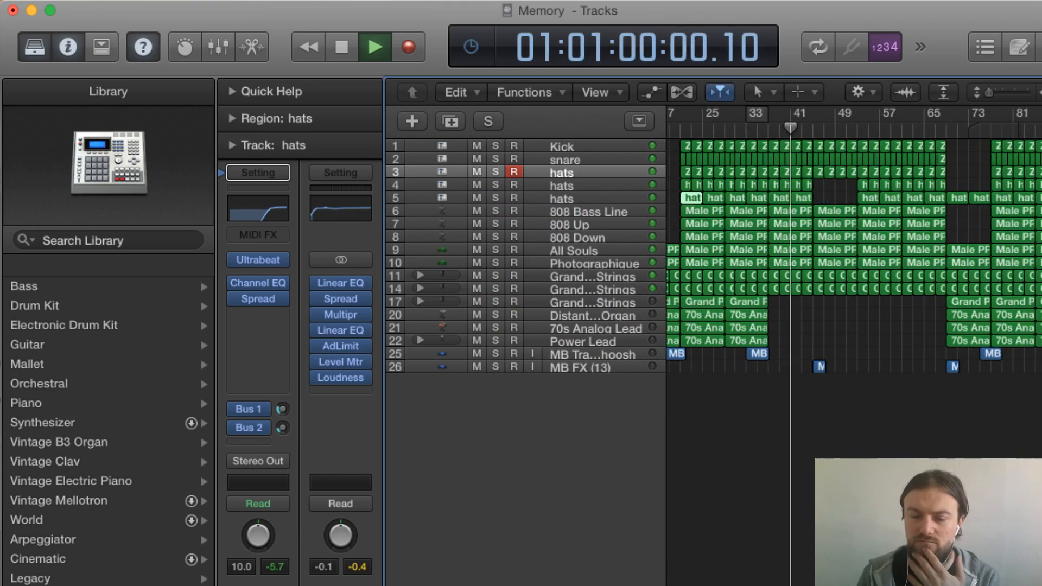
key("space")
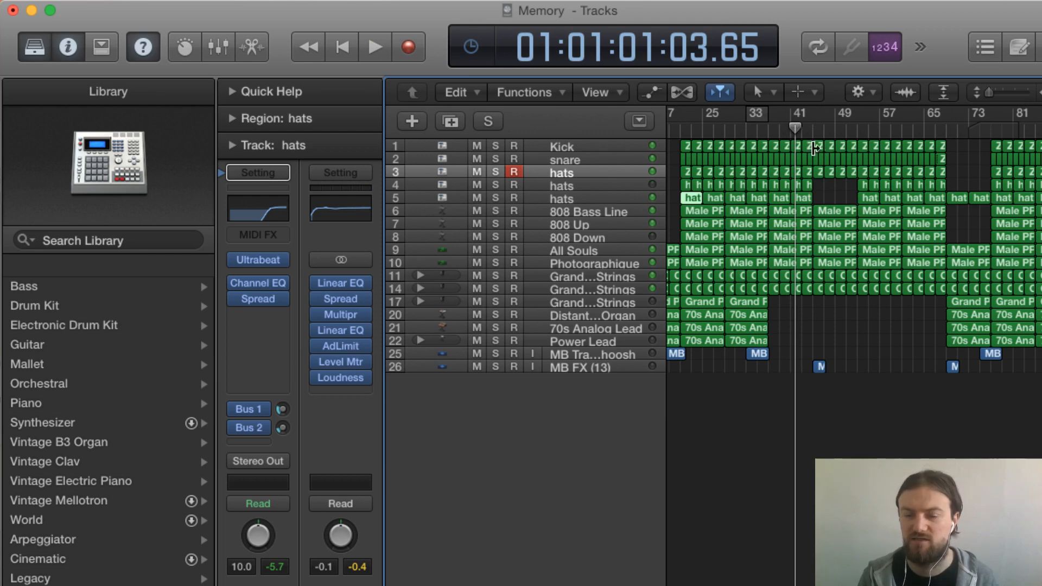
- Play the section from bar 45 where the second and third hats drop out, including its transition out near bar 52
left_click(812, 136)
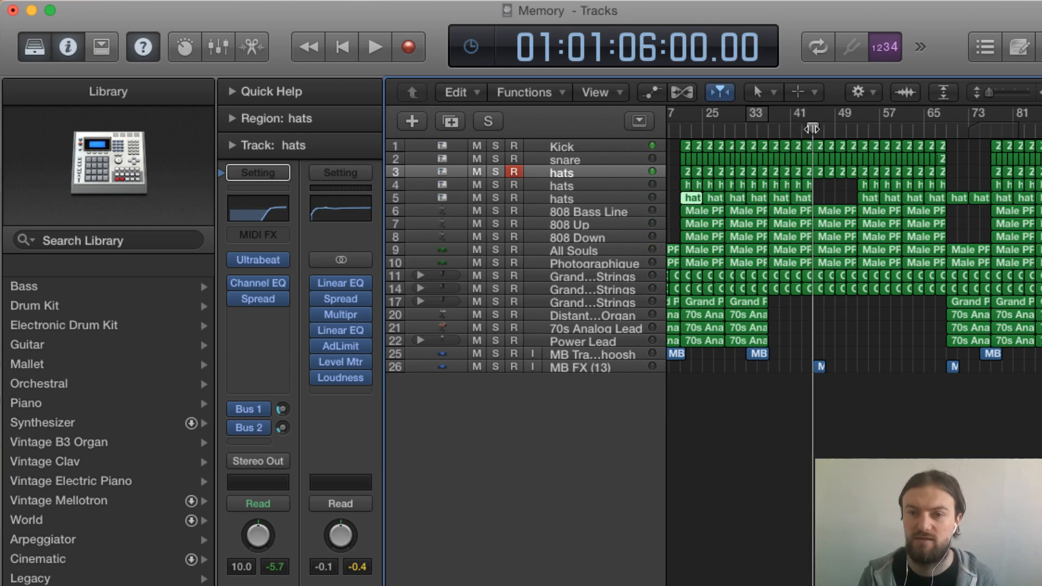
key("space")
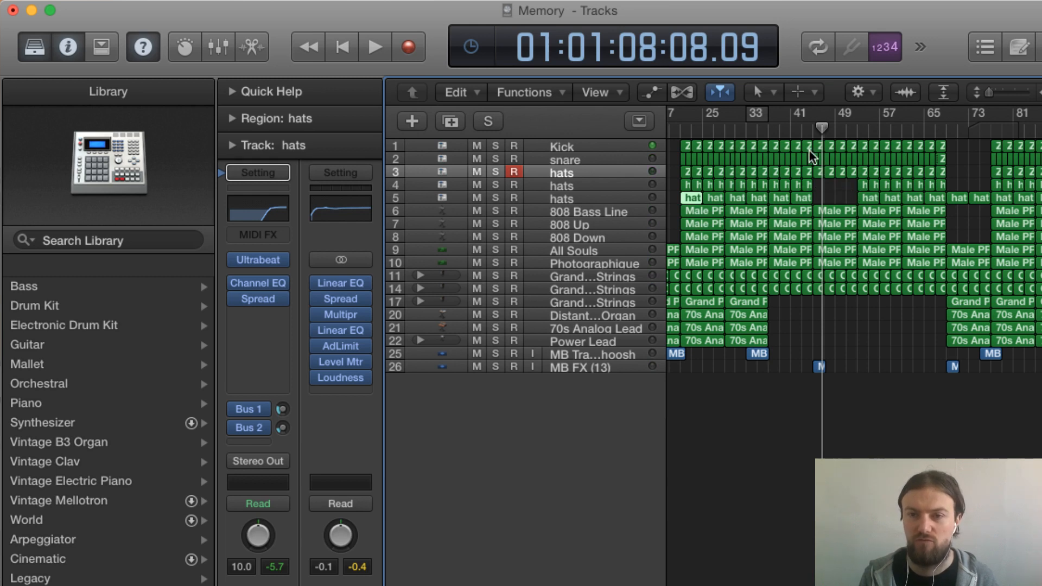
left_click(811, 132)
key("space")
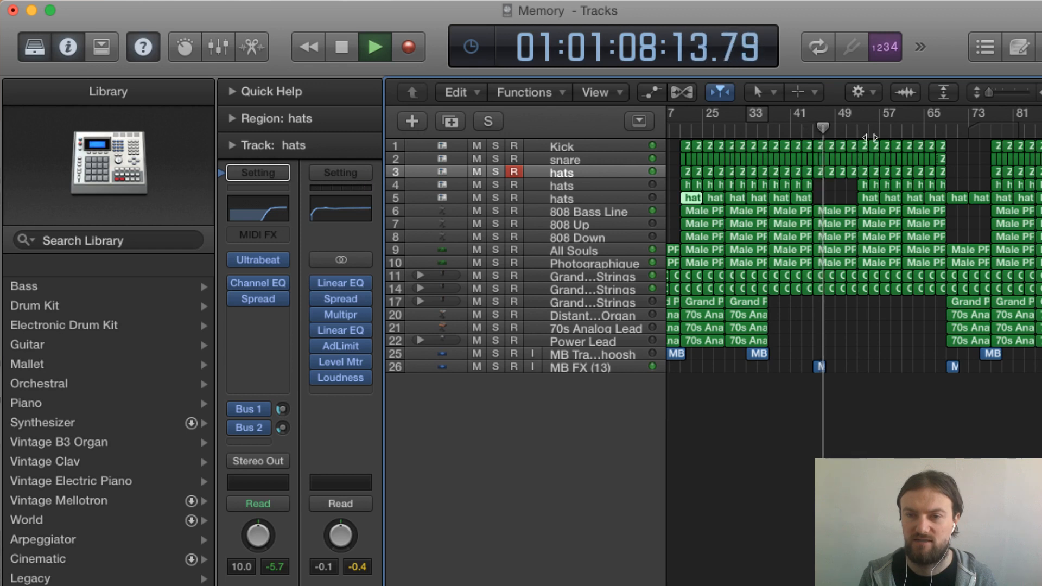
left_click(852, 127)
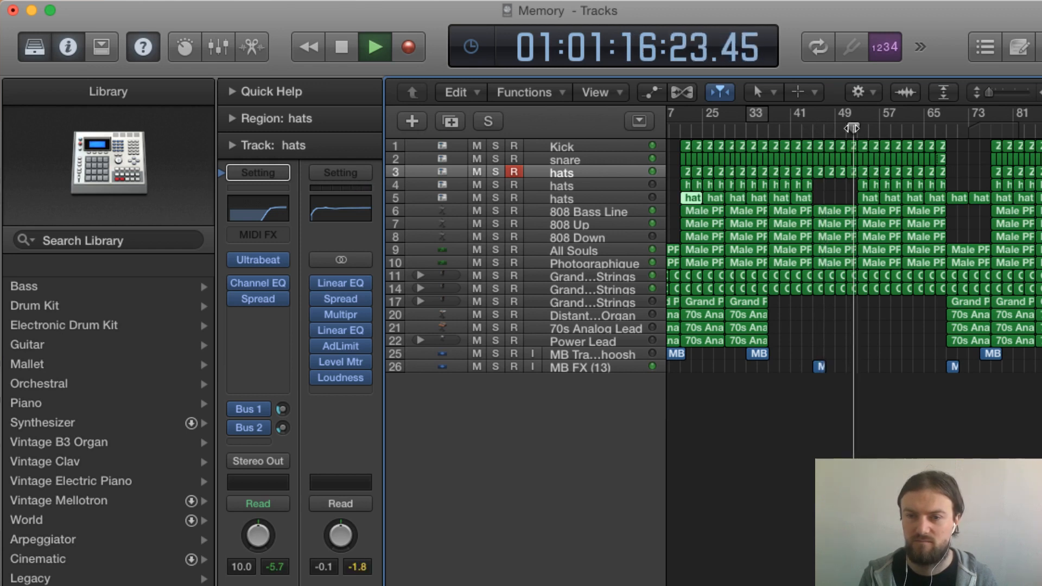
key("space")
- Play the full mix from just before bar 69 through the drumless section until the kick and snare return
left_click(944, 130)
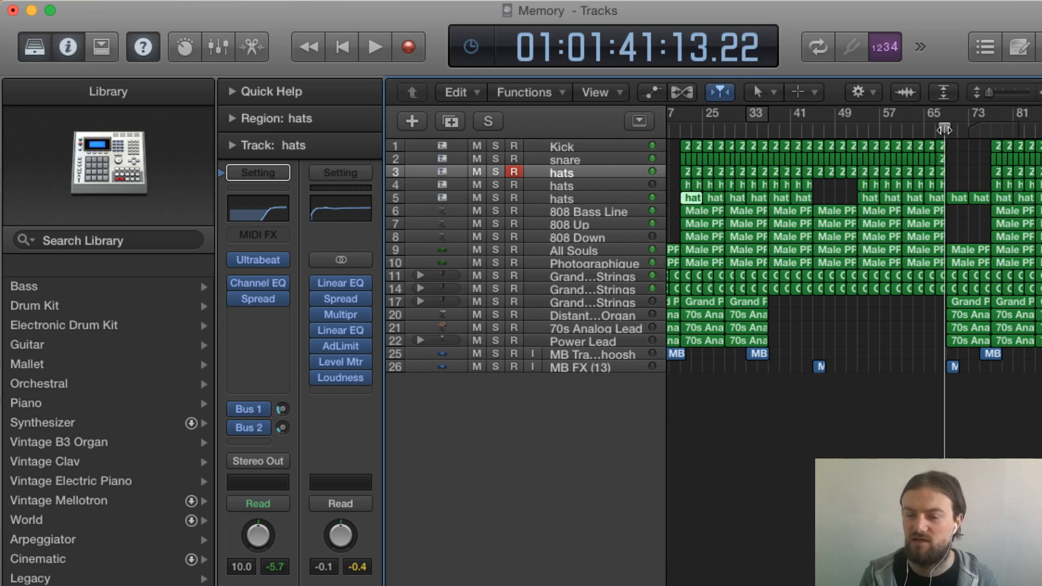
key("space")
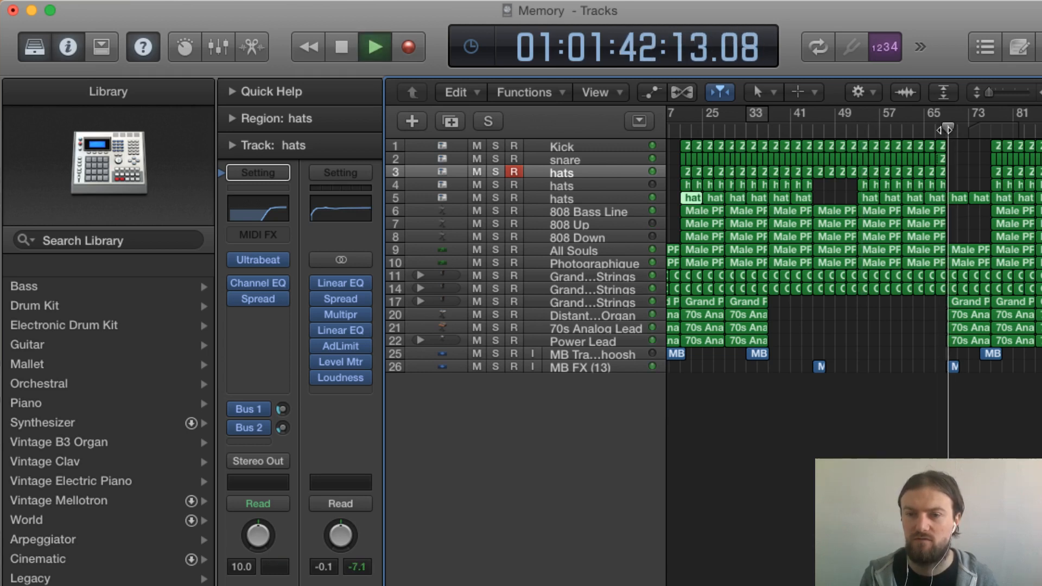
scroll(923, 271, "right", 10)
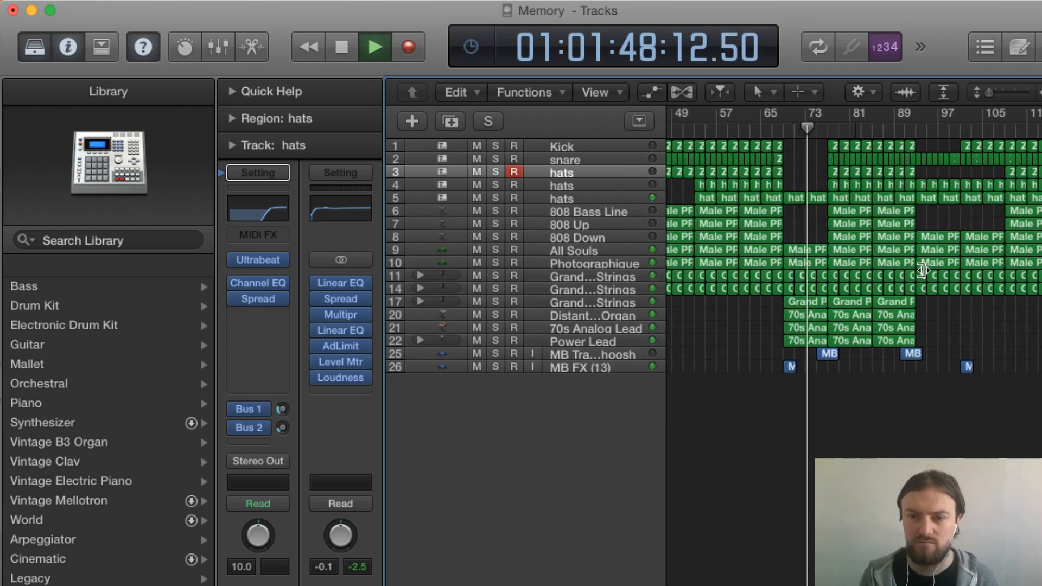
scroll(922, 271, "right", 2)
scroll(922, 271, "right", 5)
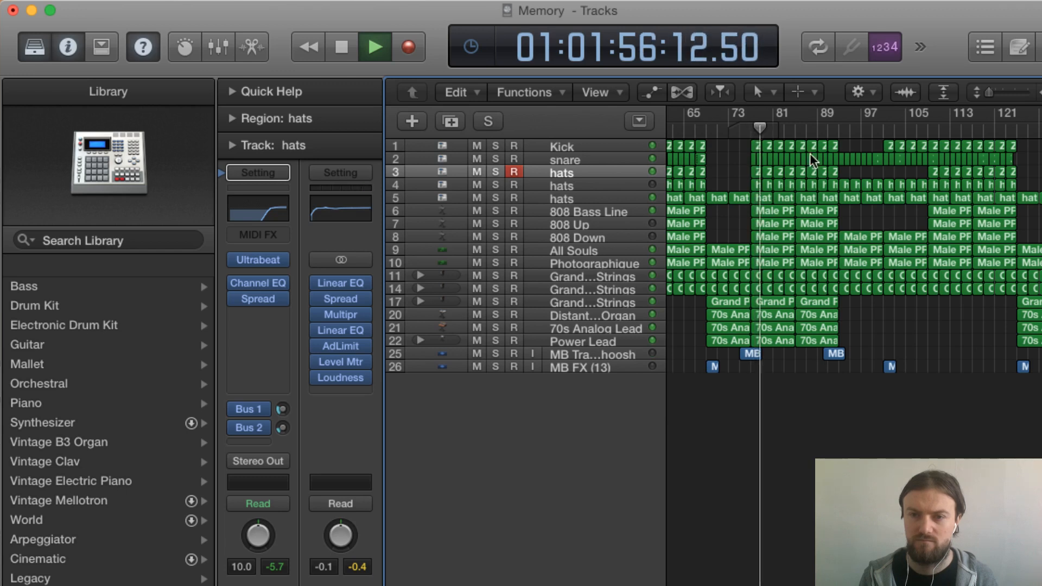
key("space")
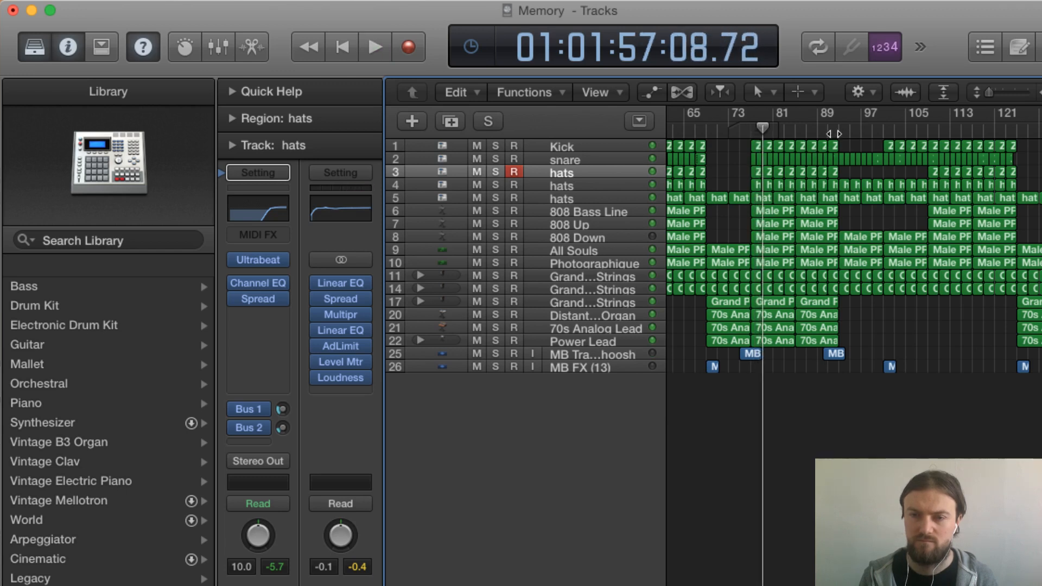
- Play the transition near bar 92 into the section without kick, and return the view to the song's start
double_click(830, 132)
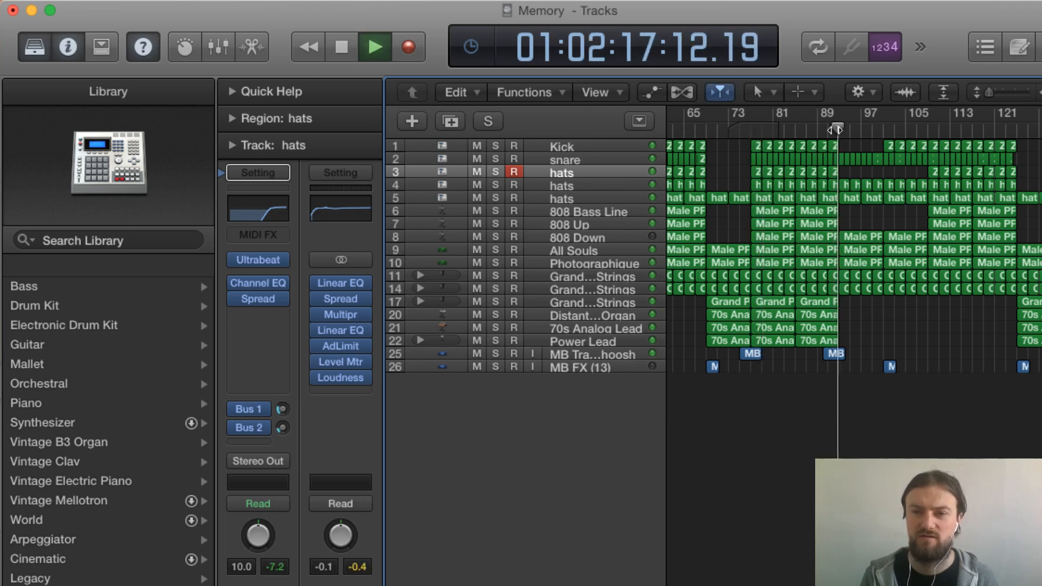
key("space")
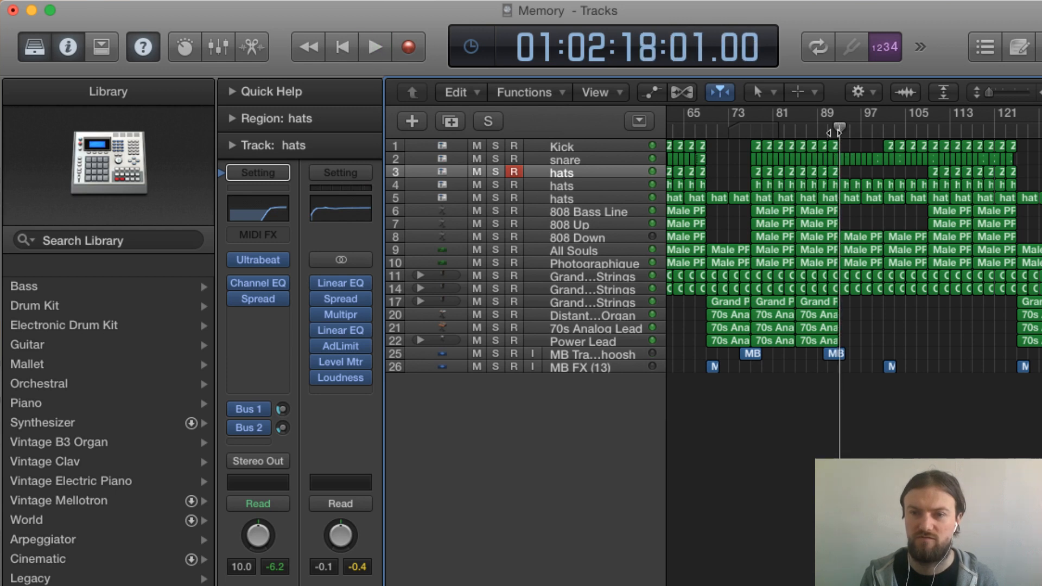
key("space")
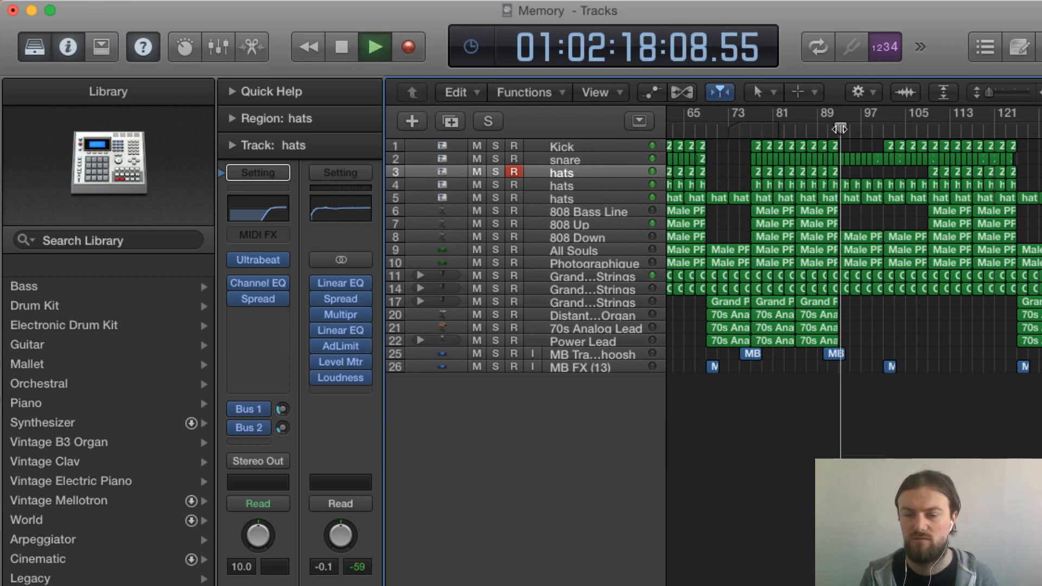
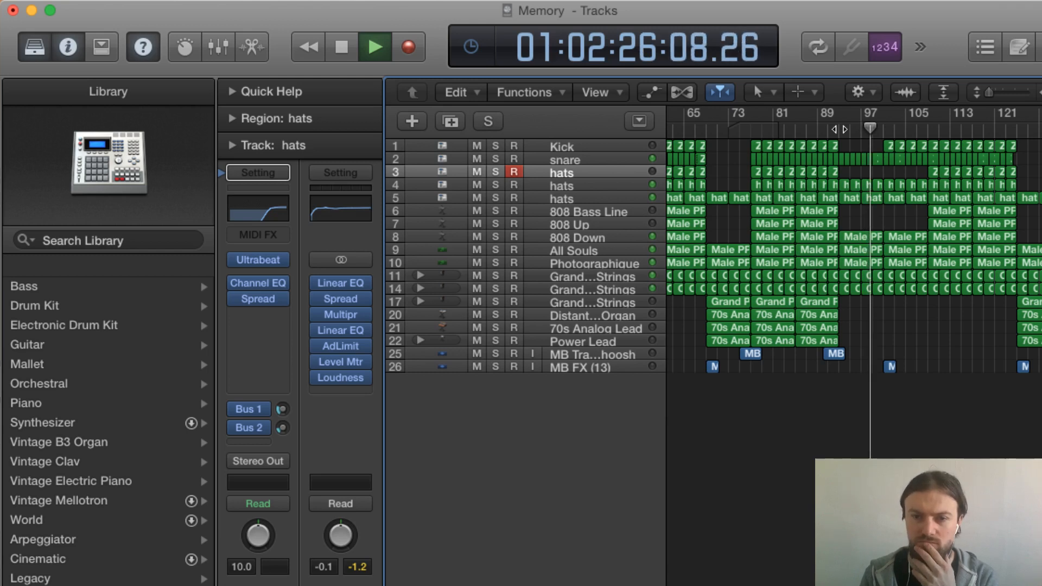
scroll(917, 231, "left", 3)
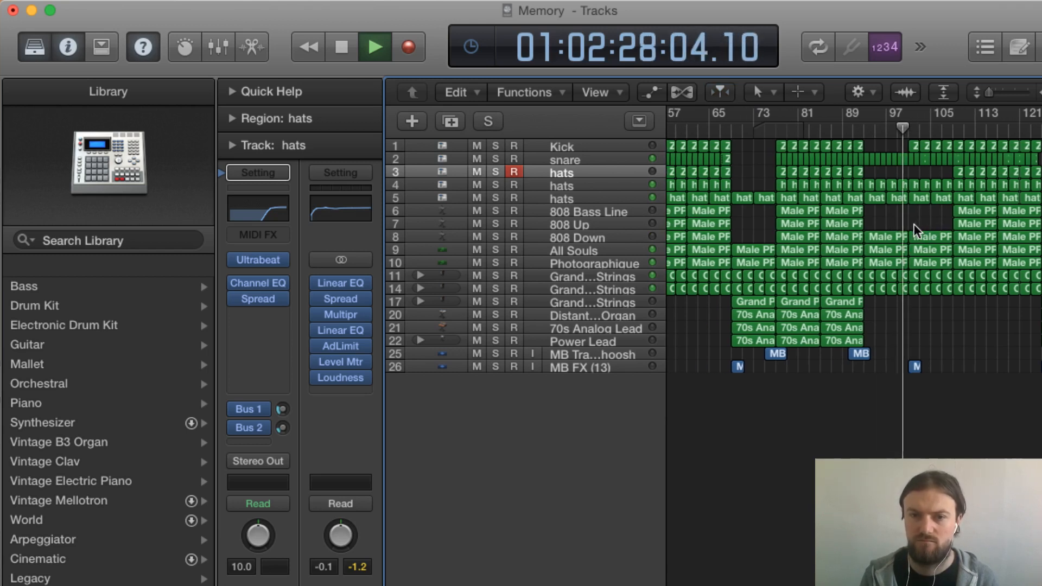
scroll(916, 230, "left", 15)
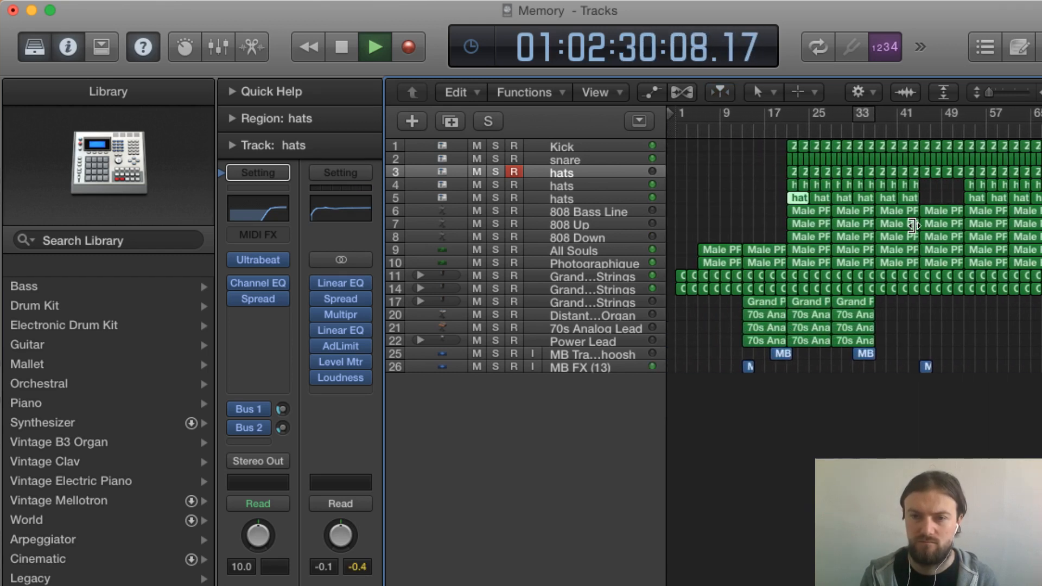
key("space")
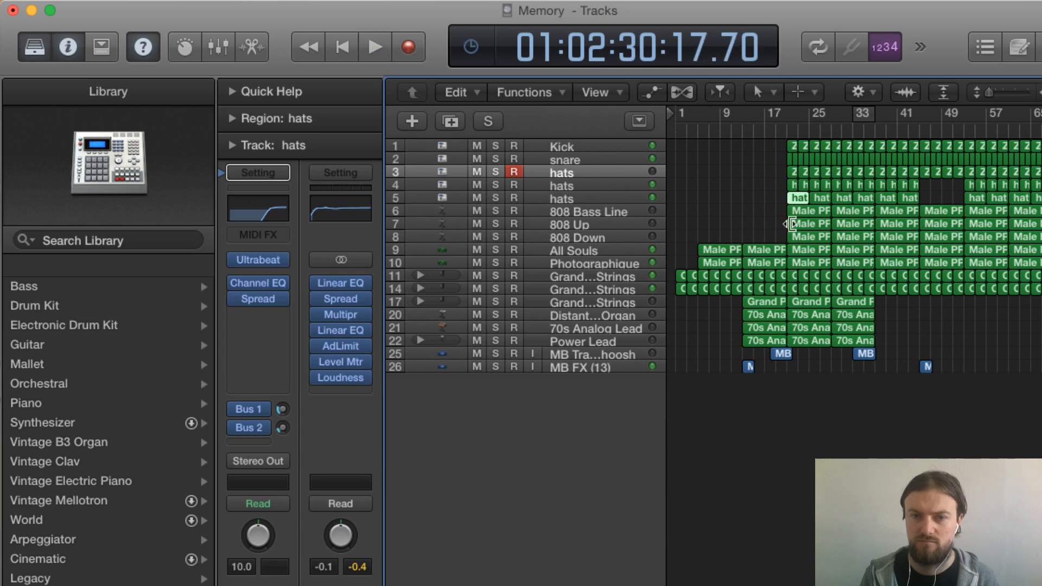
- Select the 808 Bass Line track and solo it while playing from bar 21
left_click(568, 213)
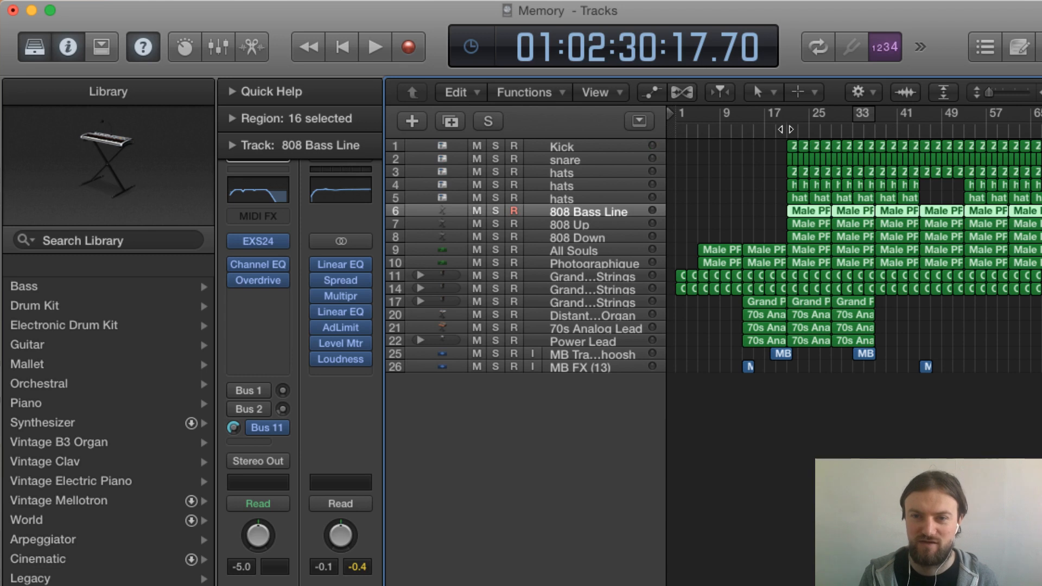
left_click(787, 128)
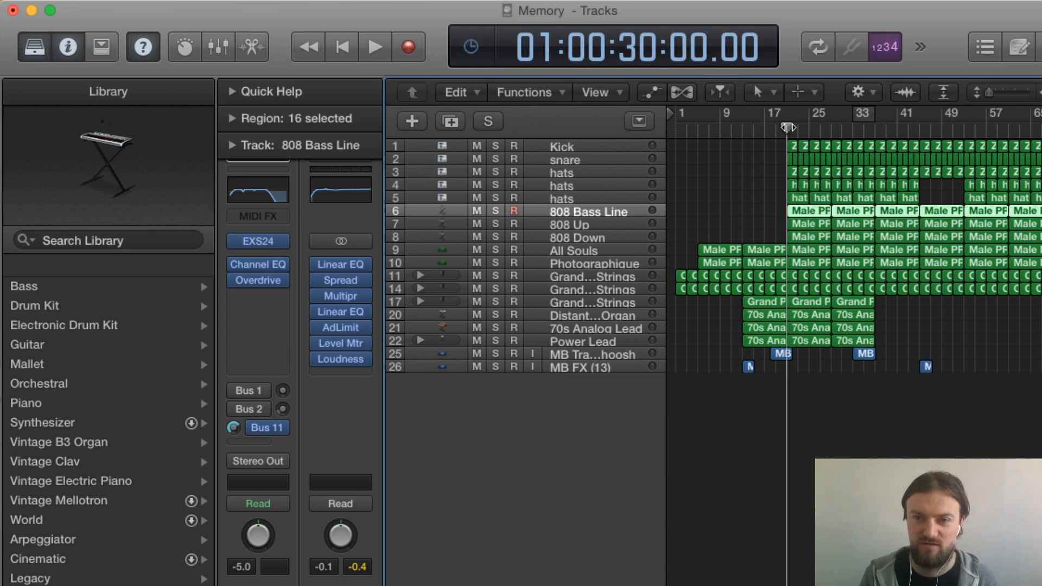
key("space")
key("s")
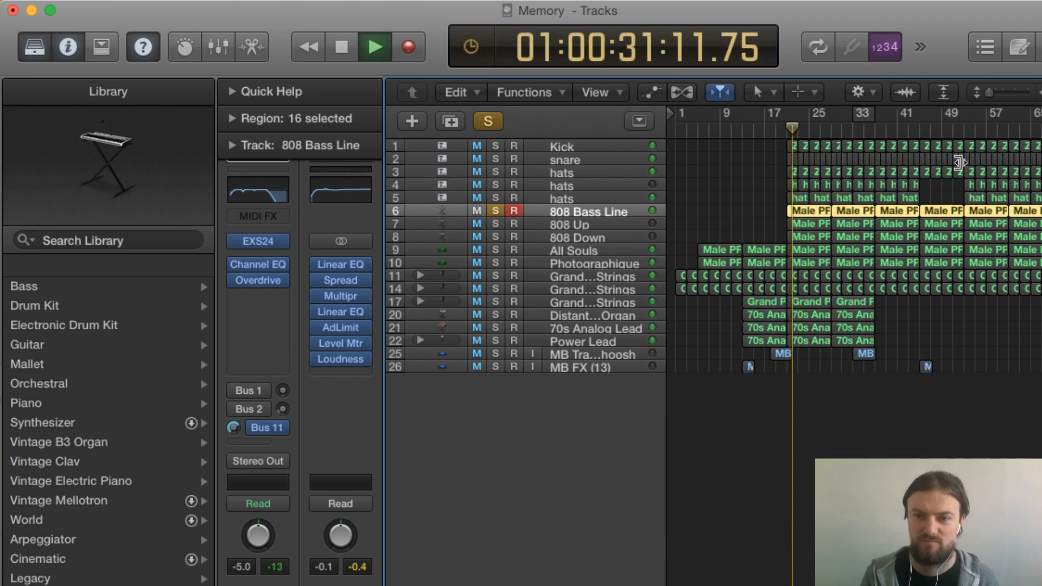
- Open the 808 Bass Line regions in the Piano Roll, zoomed out horizontally, and play them from bar 21
key("e")
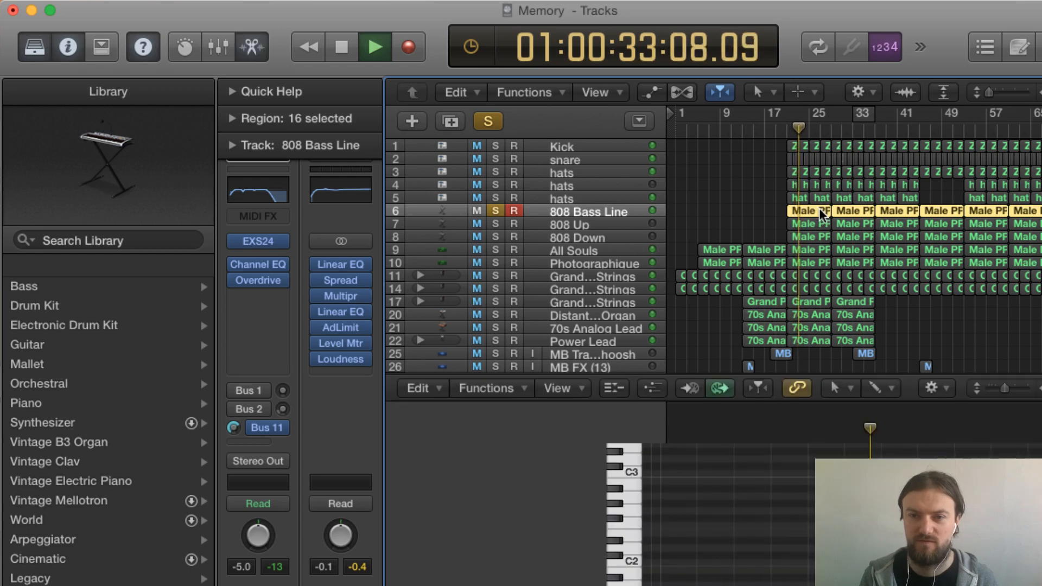
key("super+Left")
key("super+Left")
key("super+Left")
key("super+Left")
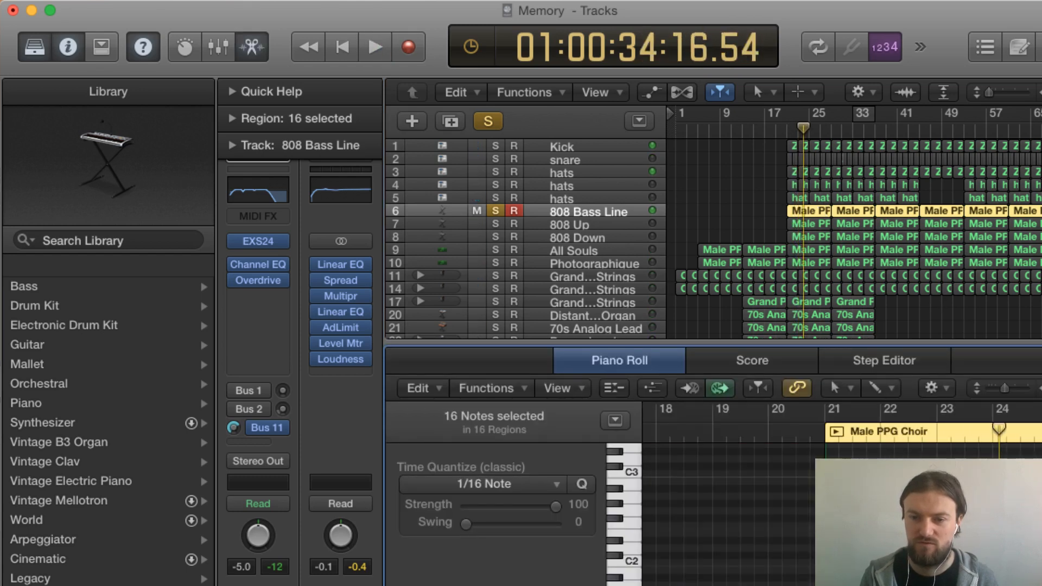
key("super+Right")
left_click(787, 130)
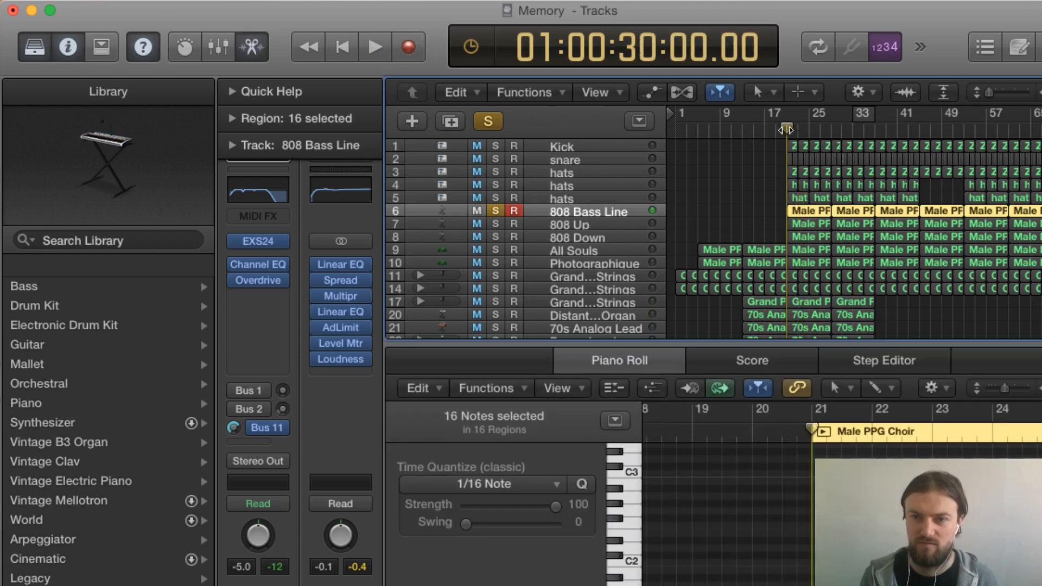
key("space")
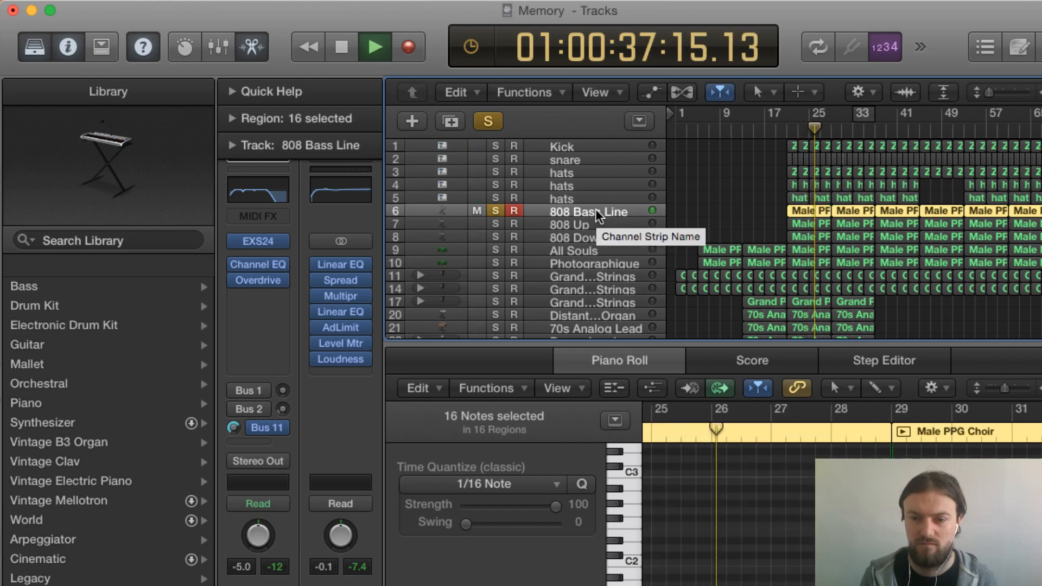
- Solo the Kick, snare and three hats tracks alongside the playing 808 Bass Line, and stop playback
left_click(496, 197)
left_click(495, 184)
left_click(495, 172)
left_click(495, 158)
left_click(495, 145)
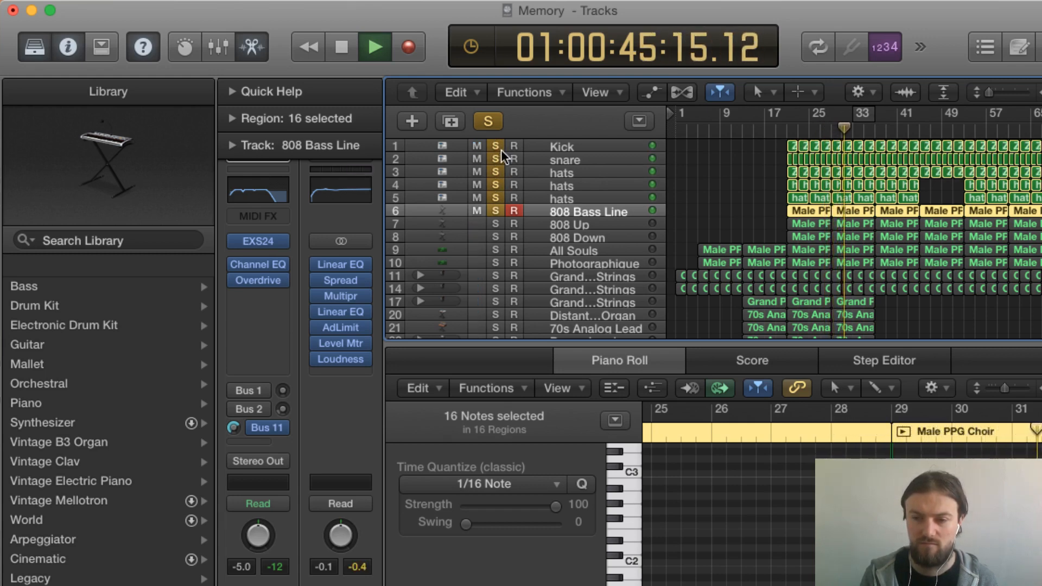
key("space")
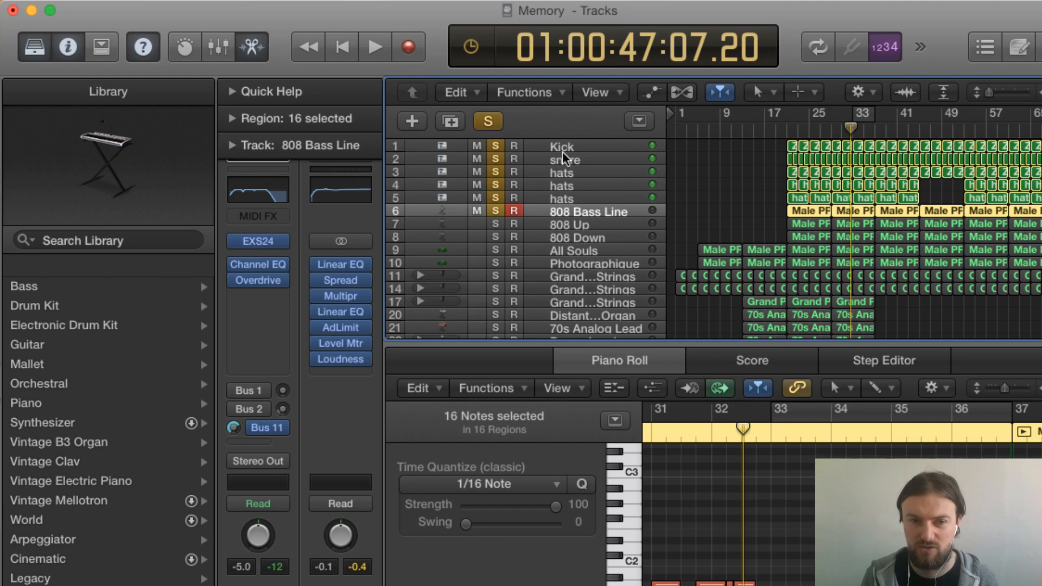
- Set the yellow Channel EQ band on 808 Bass Line to 75 Hz and -2.5 dB, and close the plug-in
left_click(271, 187)
left_click_drag(159, 59, 663, 136)
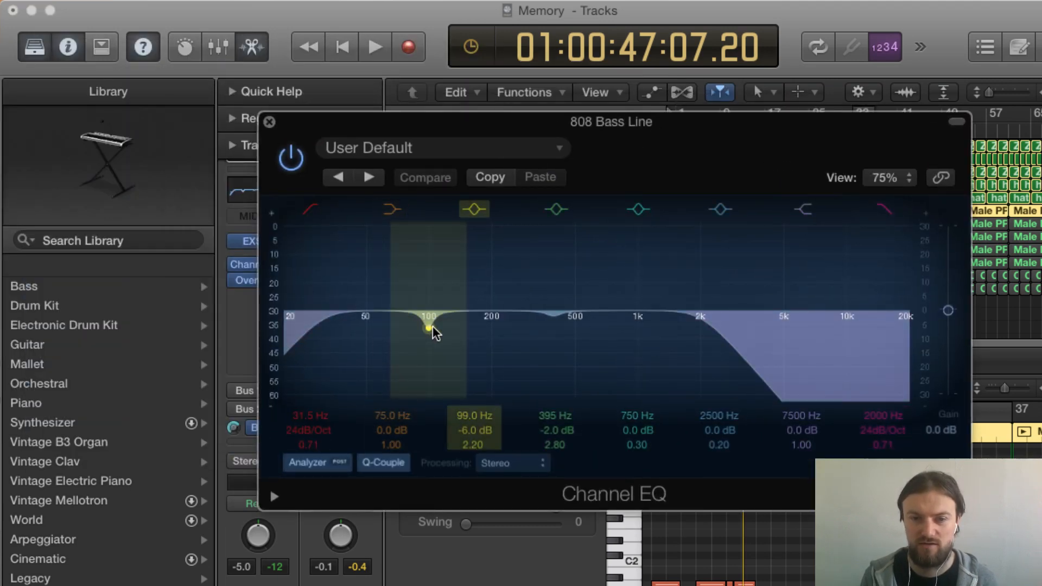
left_click_drag(429, 325, 404, 317)
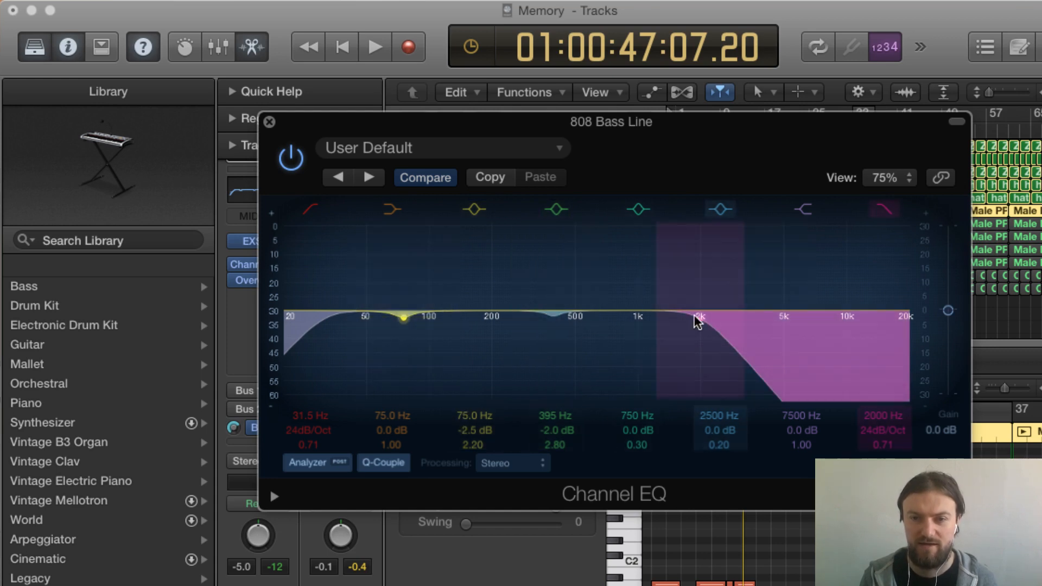
left_click(270, 121)
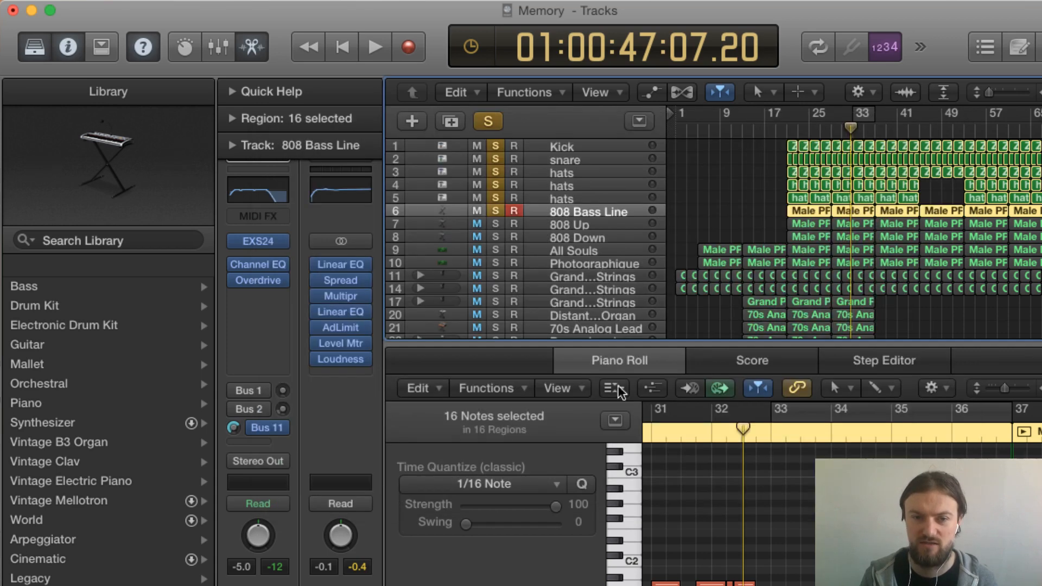
- Compare the bass from bar 21 with Overdrive and Channel EQ bypassed, and re-enable both effects
left_click(236, 281)
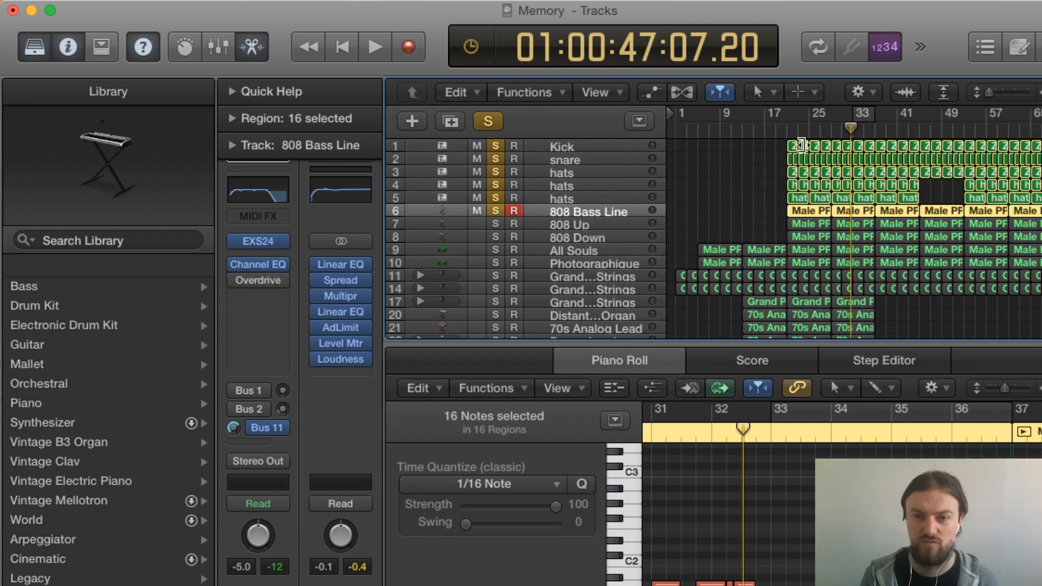
left_click(785, 131)
key("space")
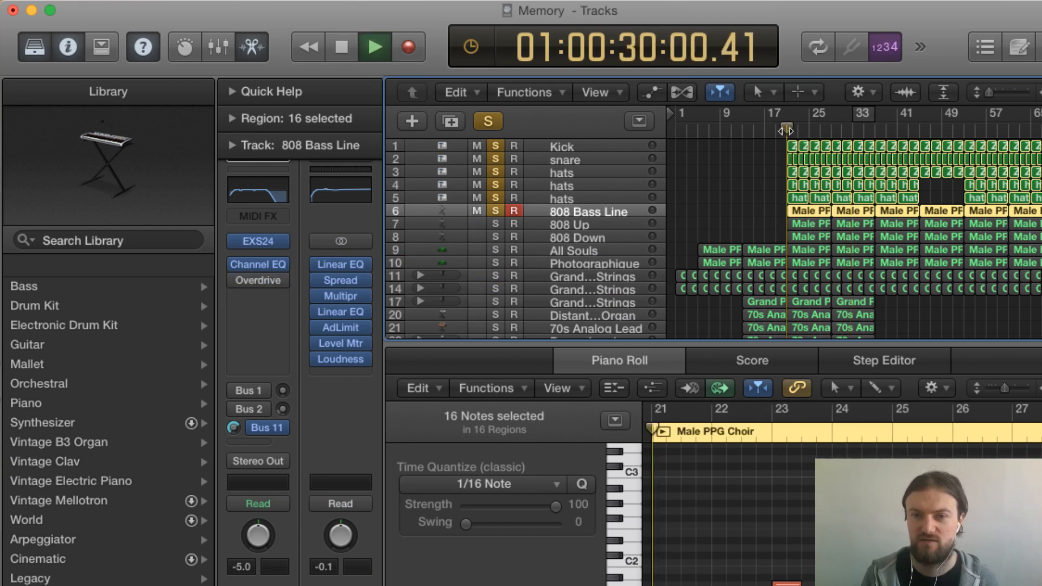
left_click(238, 264)
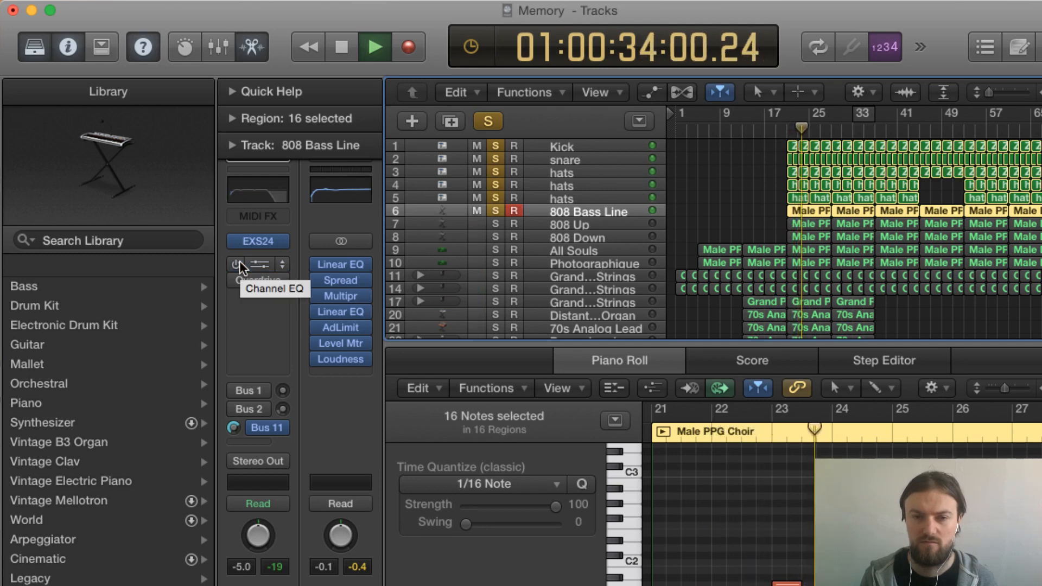
left_click(234, 279)
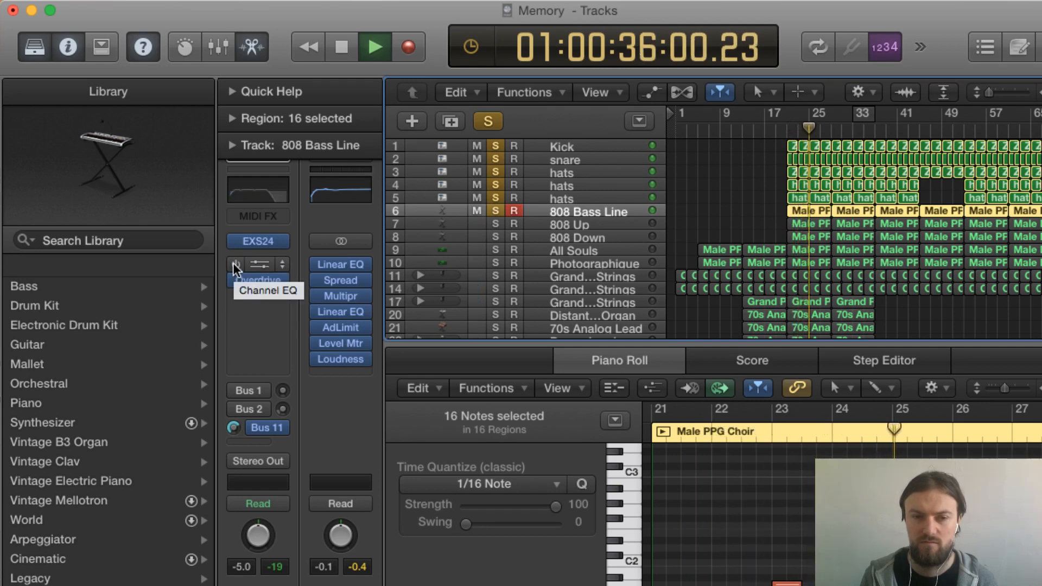
left_click(234, 265)
key("space")
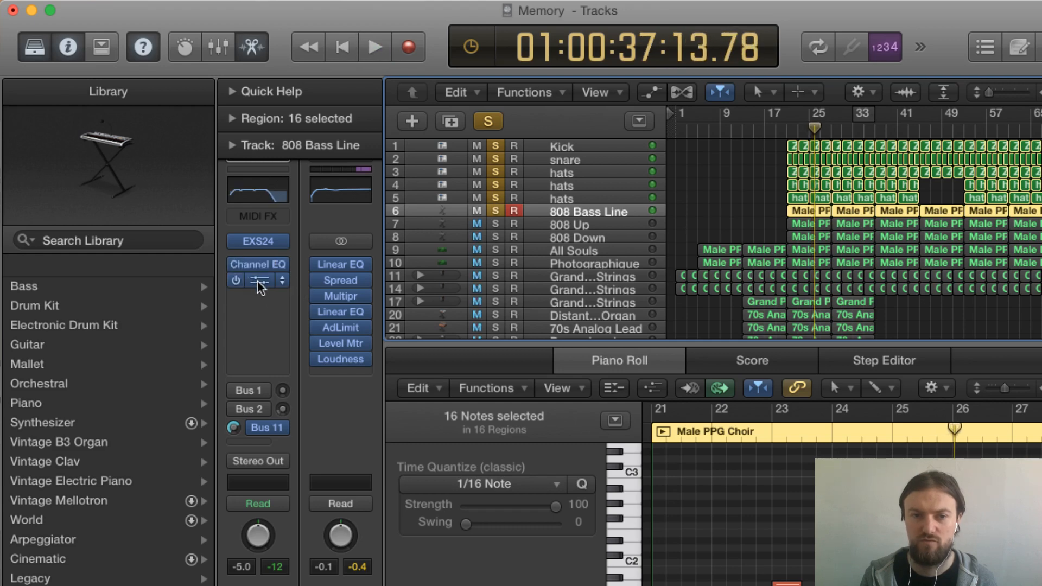
- Set the Overdrive's Drive on 808 Bass Line to 7.00 dB during playback, keeping Tone at 980 Hz, and stop
left_click(258, 281)
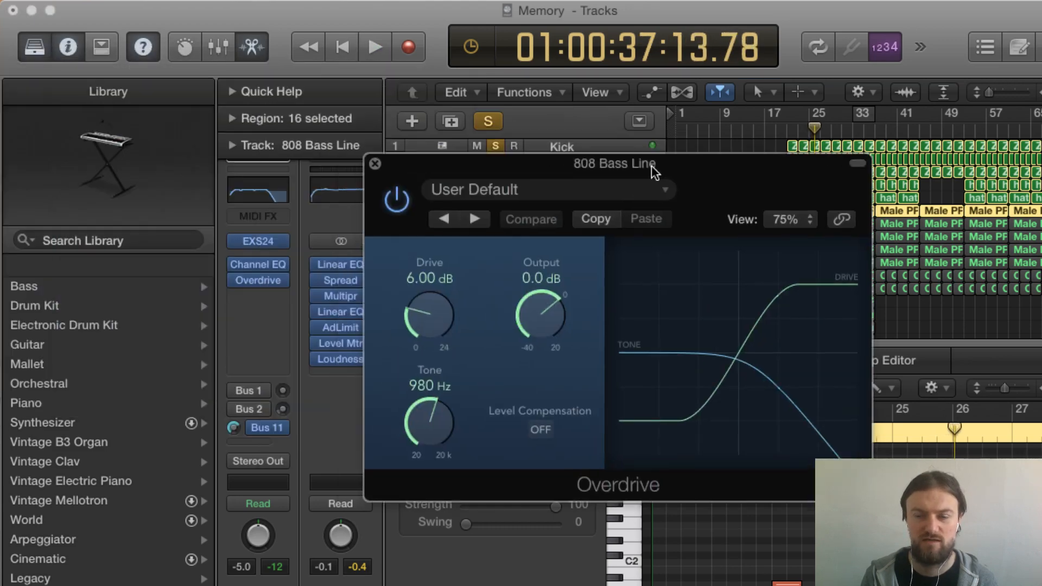
left_click_drag(658, 169, 548, 166)
key("space")
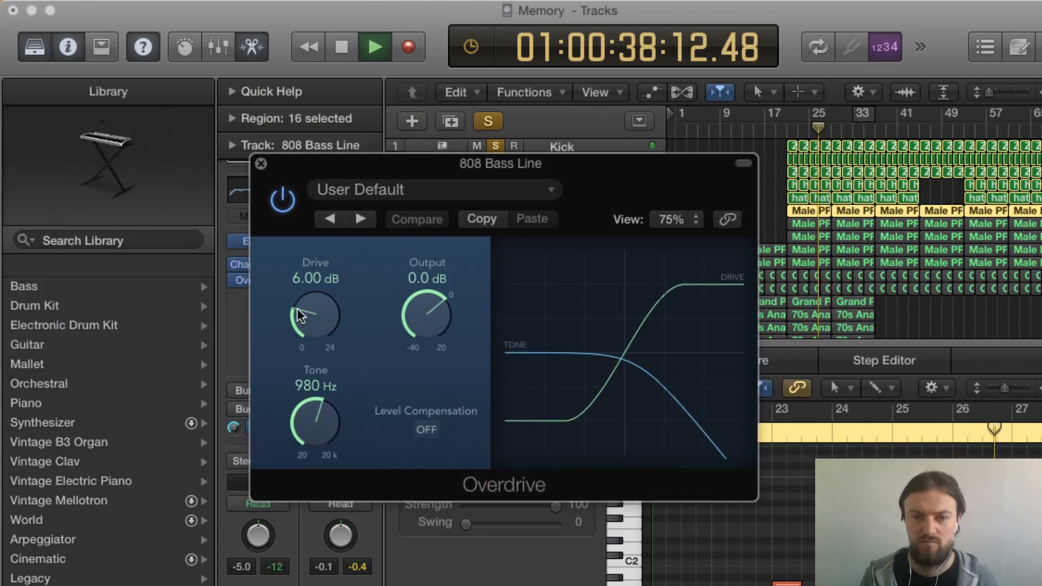
left_click_drag(313, 305, 337, 288)
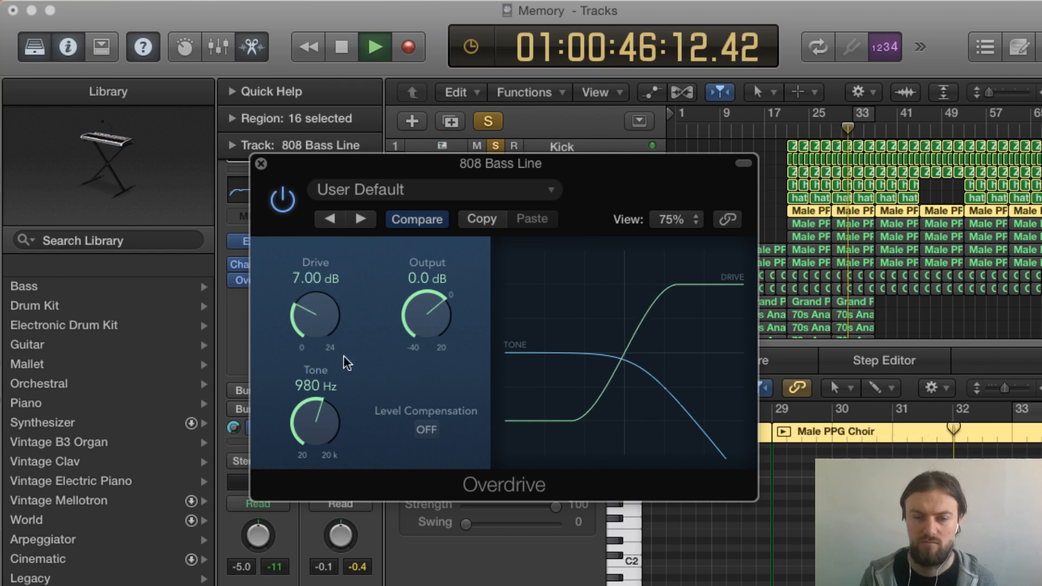
mouse_move(319, 401)
left_mouse_down()
mouse_move(302, 481)
mouse_move(322, 522)
mouse_move(331, 257)
mouse_move(314, 408)
mouse_move(317, 399)
left_mouse_up()
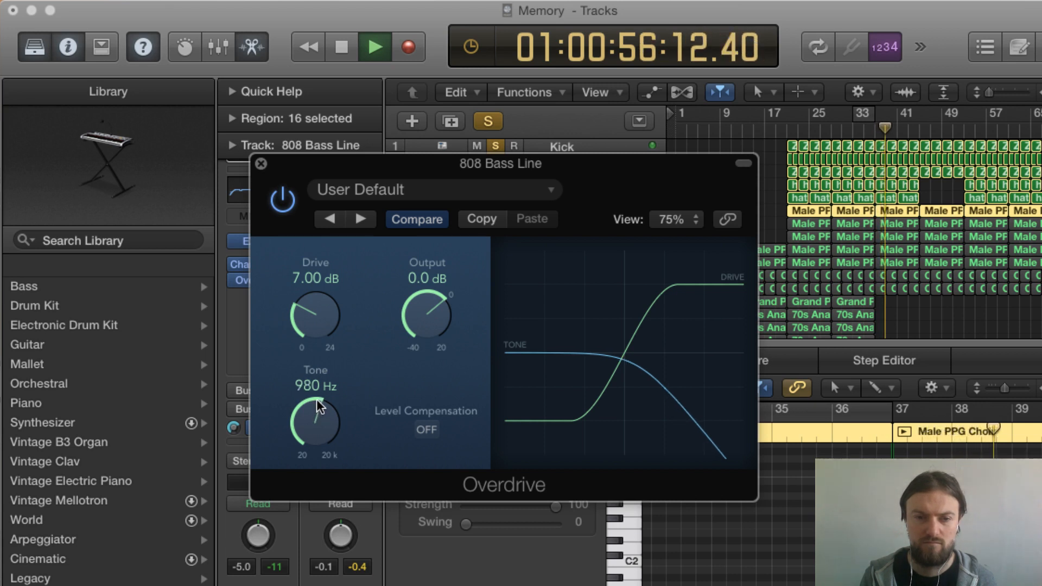
left_click(261, 164)
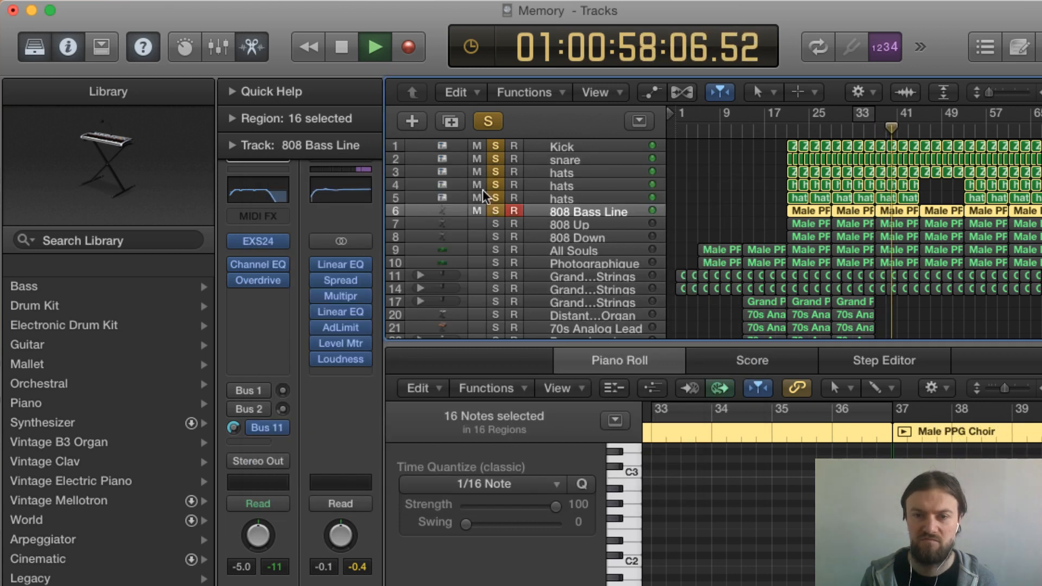
key("space")
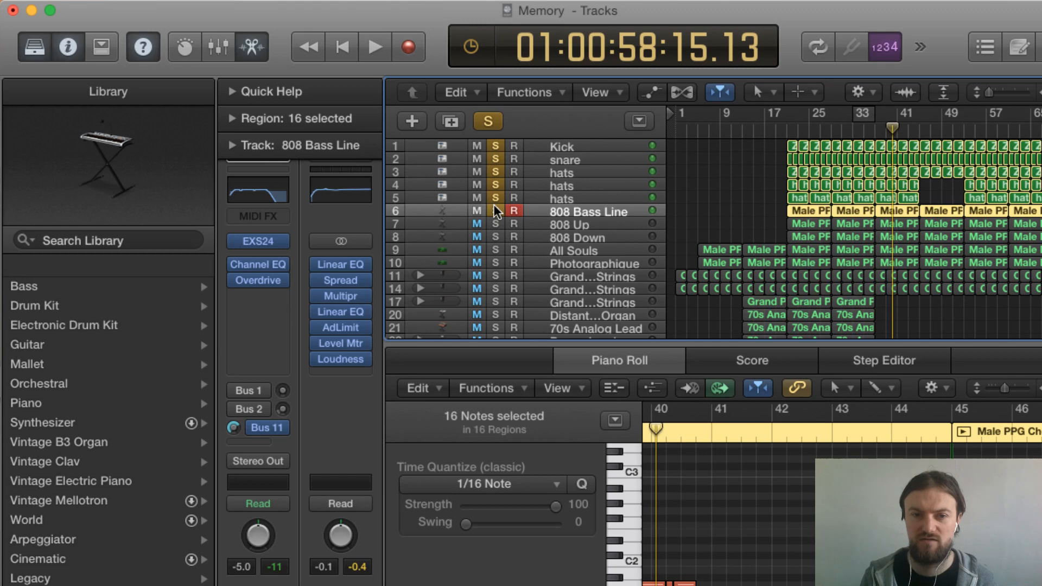
- Unsolo 808 Bass Line, solo 808 Up and 808 Down, and bring the lower notes into view in the Piano Roll
left_click(494, 206)
left_click(495, 223)
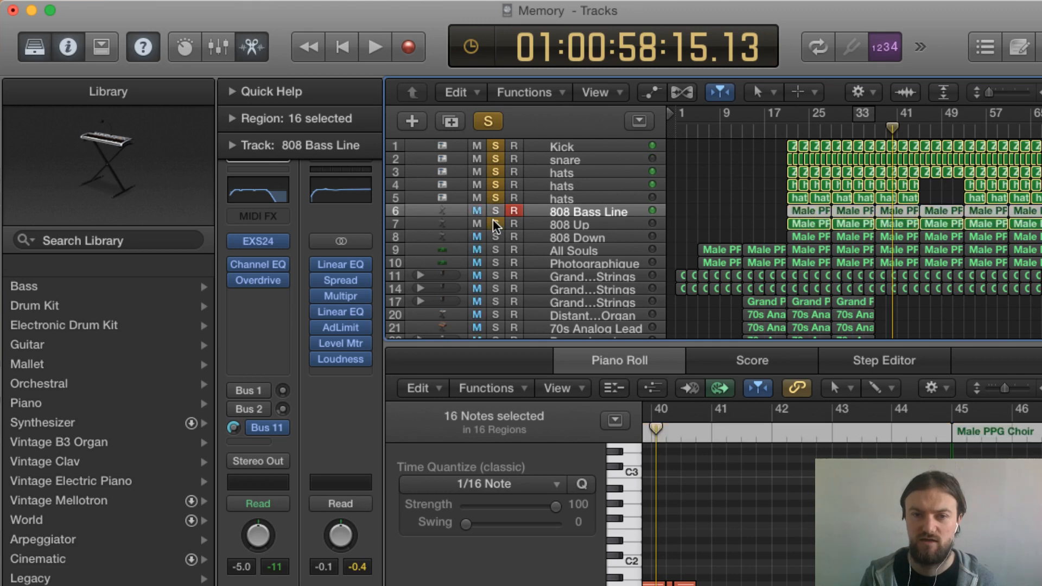
left_click(499, 236)
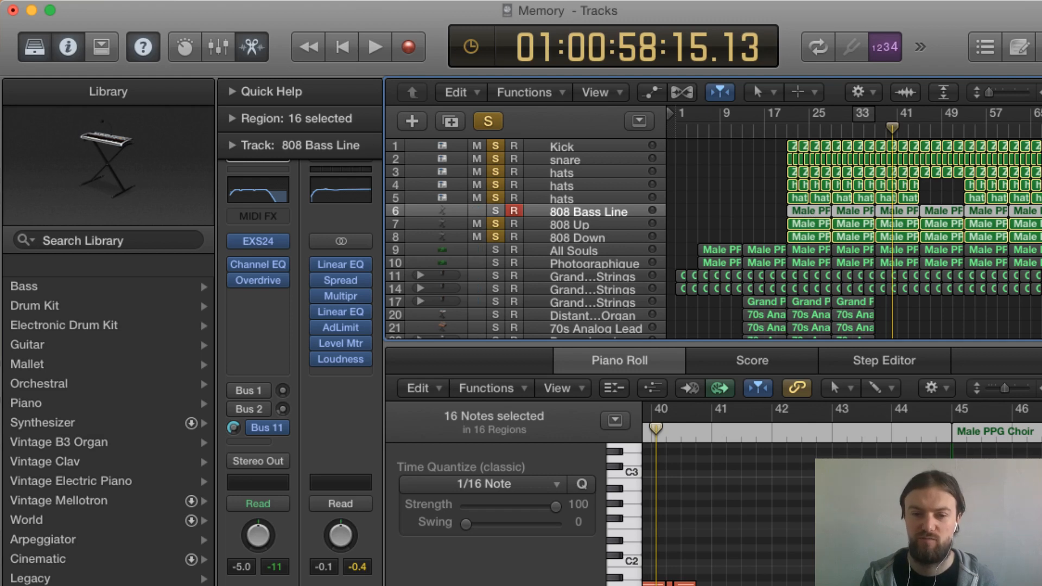
key("Tab")
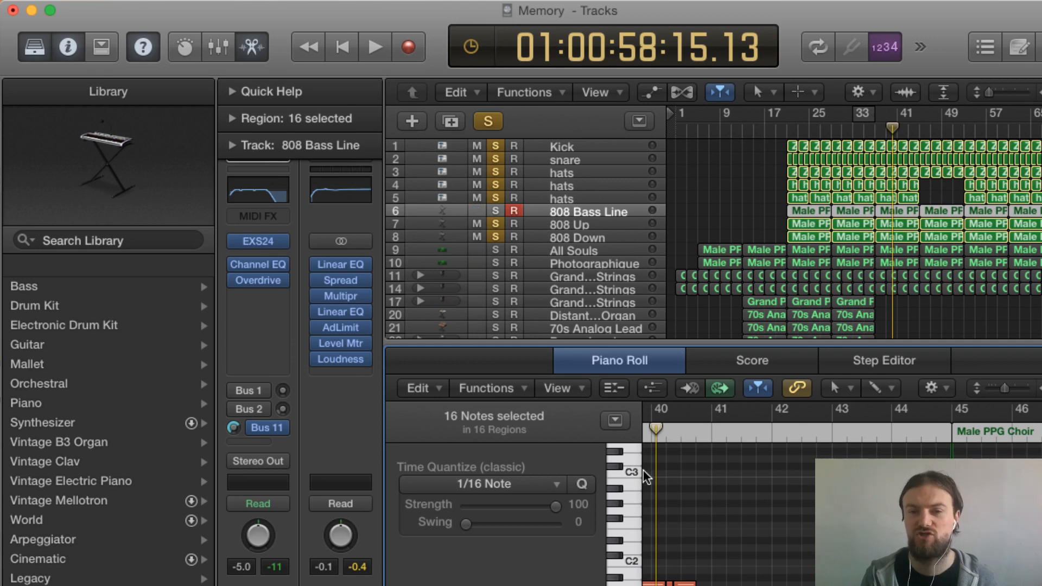
scroll(841, 510, "down", 5)
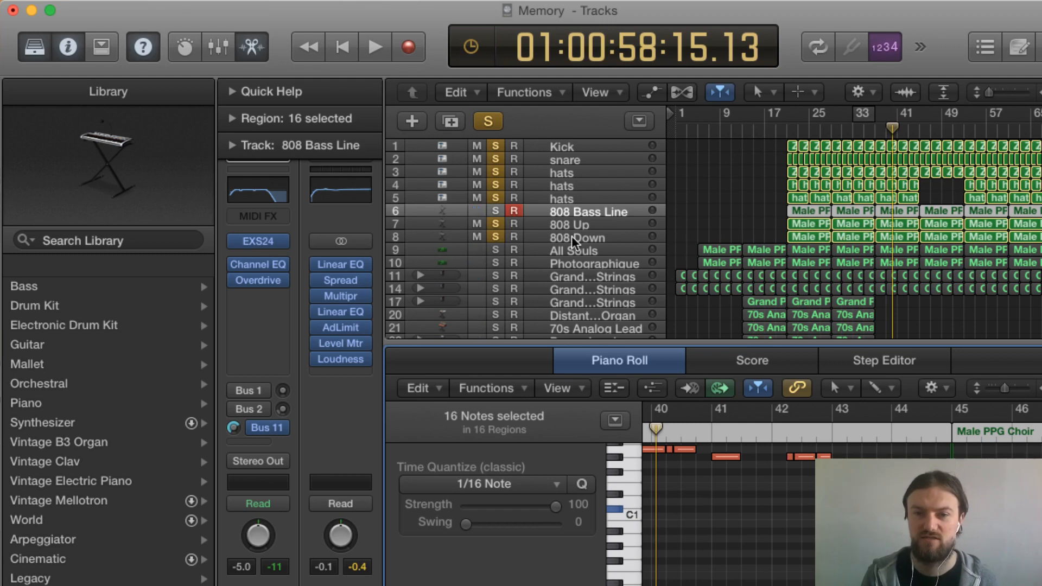
- Adjust the lower Pitcher slider in the 808 Up track's EXS24 sampler, and close the instrument
left_click(568, 219)
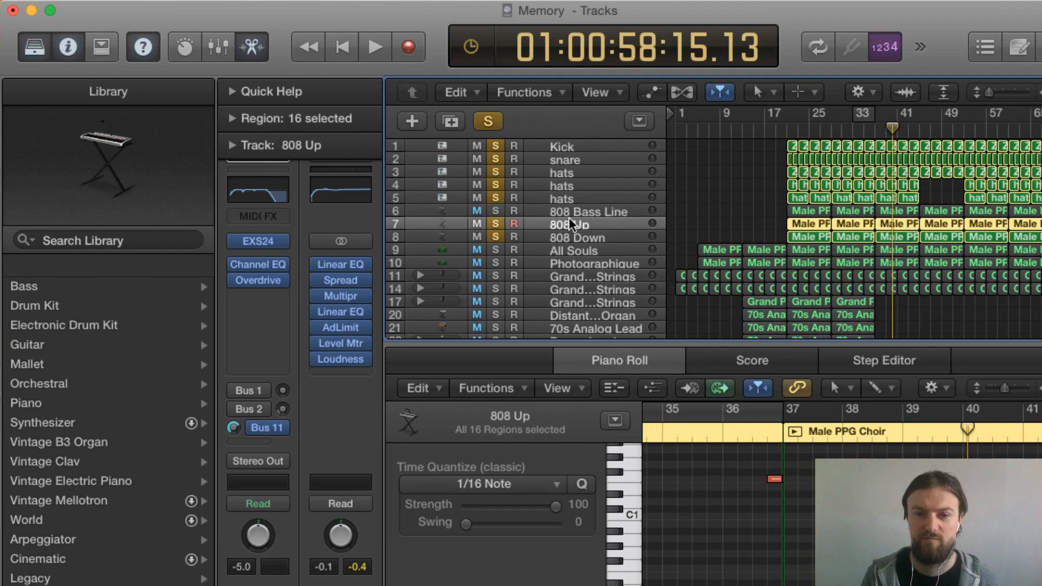
left_click(262, 244)
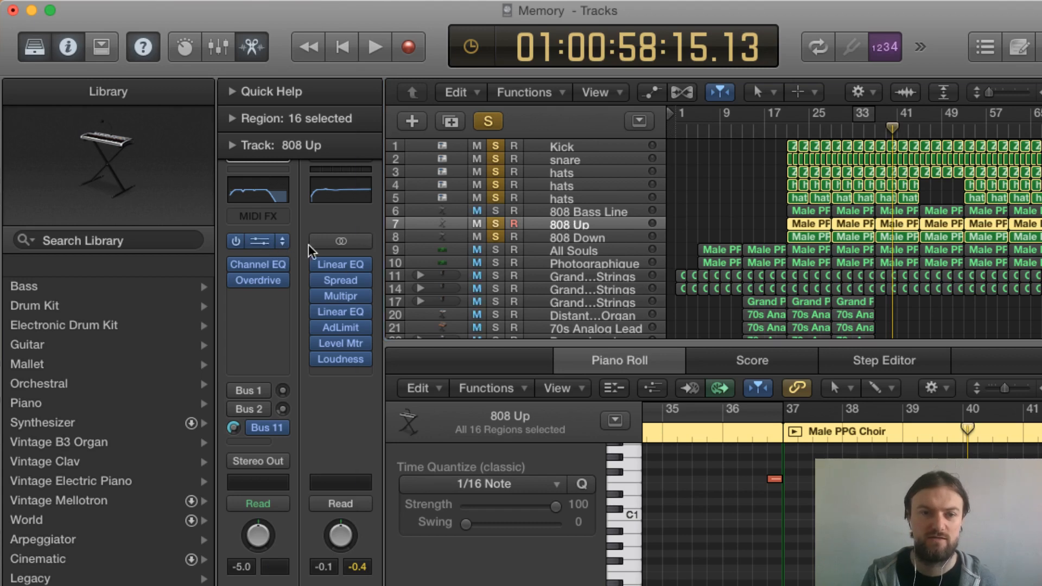
left_click_drag(109, 52, 564, 127)
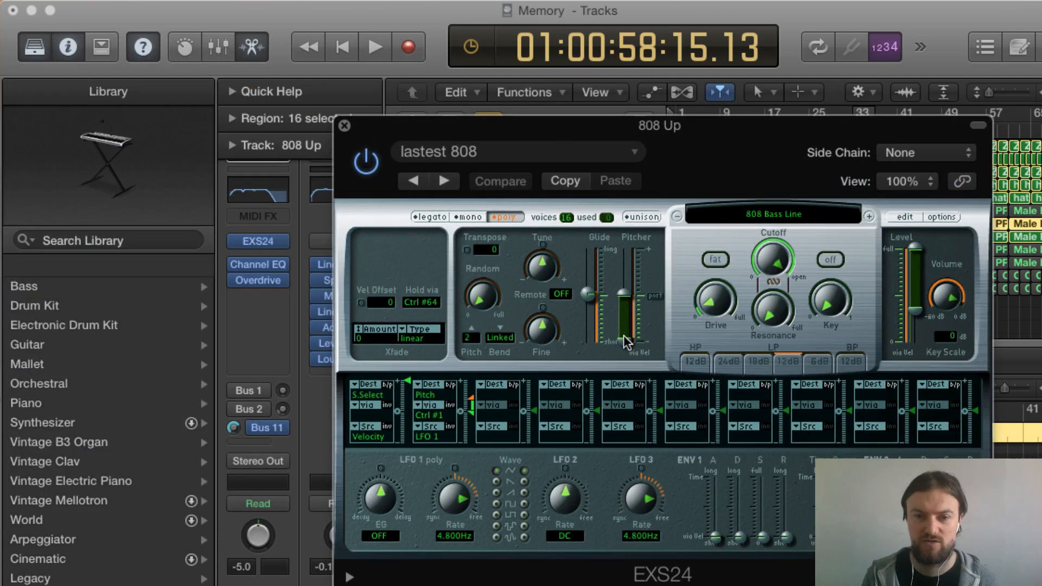
left_click_drag(627, 342, 625, 372)
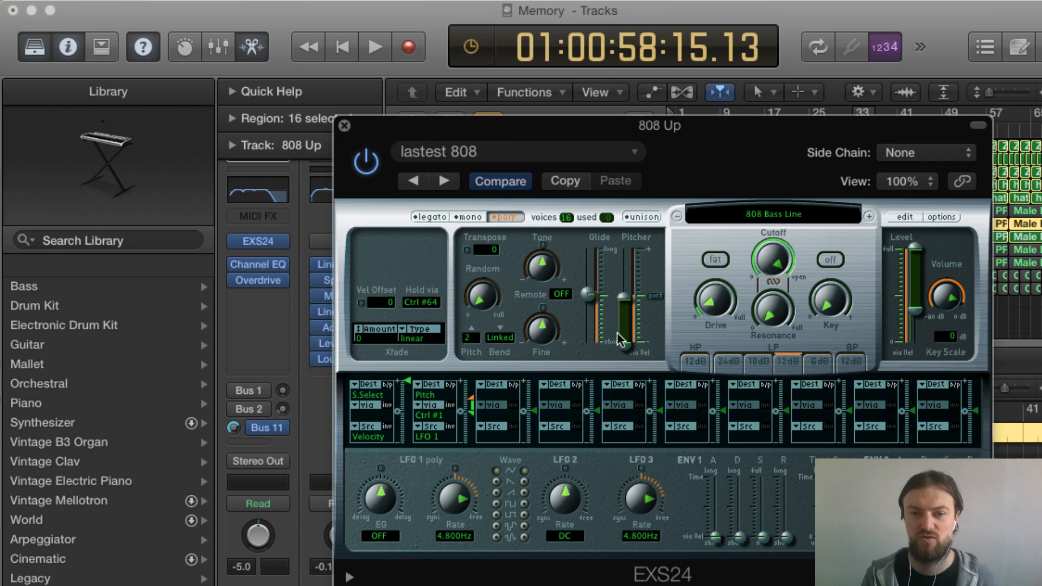
left_click(344, 126)
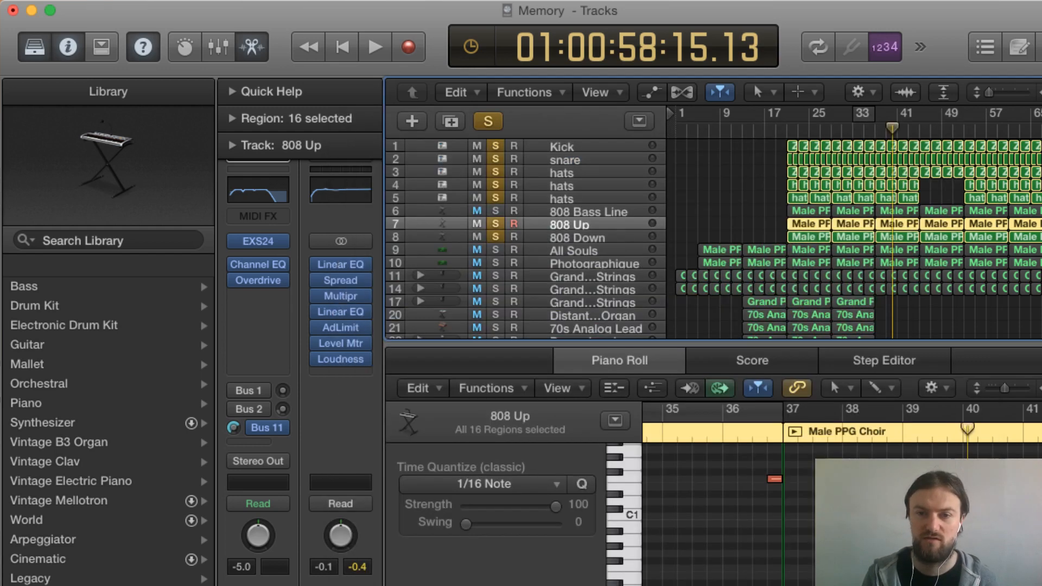
- Play 808 Up and 808 Down with the drums from bar 21, selecting the first two regions on both 808 tracks
key("shift+space")
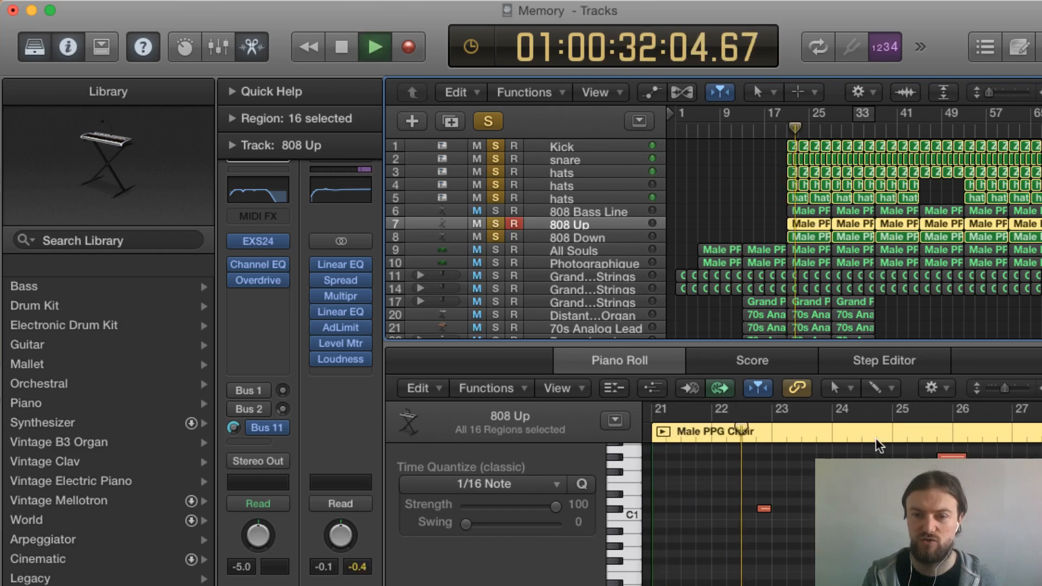
scroll(879, 448, "up", 3)
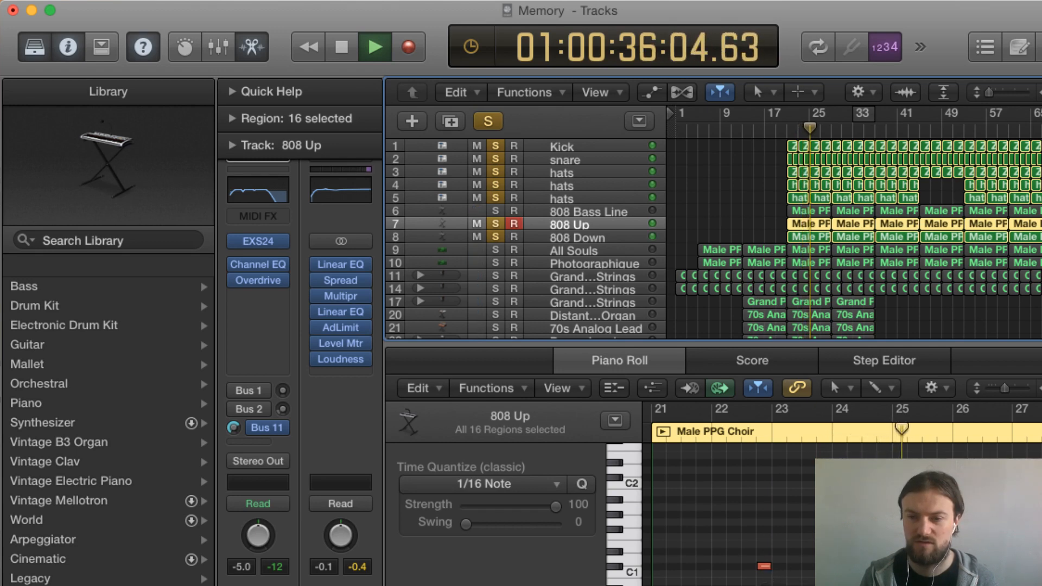
left_click_drag(754, 218, 860, 235)
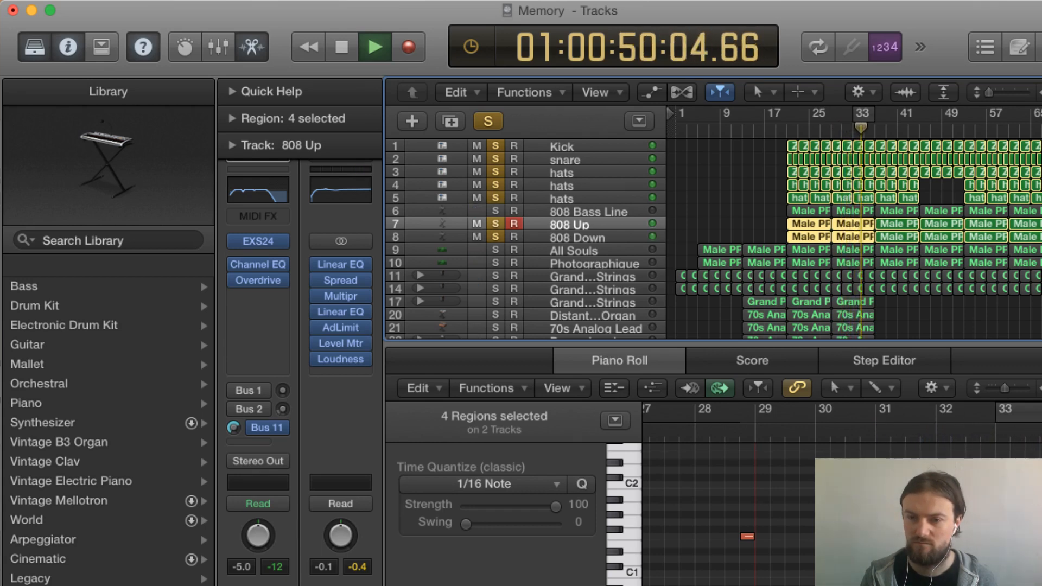
key("space")
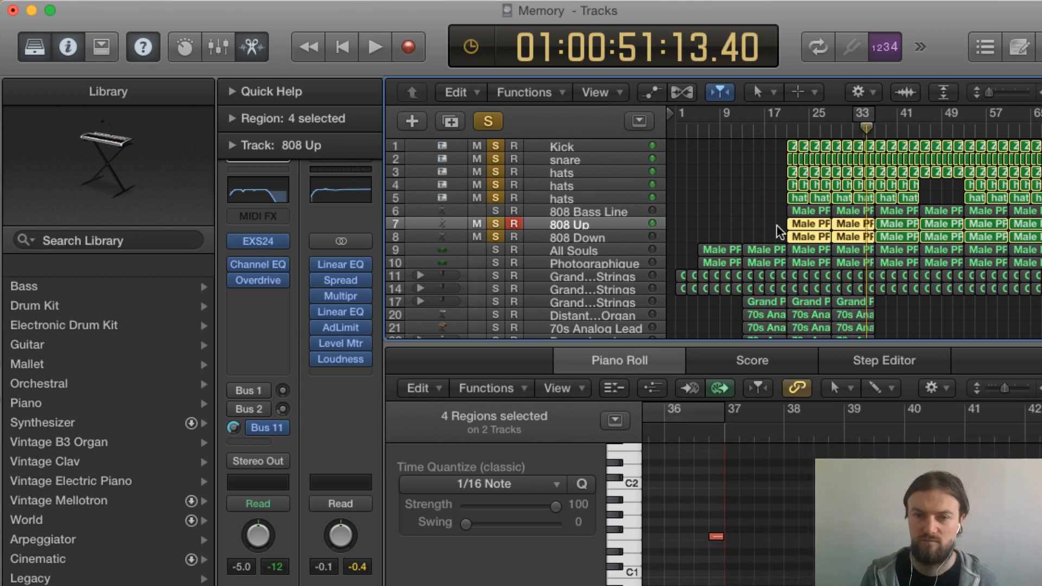
- Play from bar 21 with 808 Bass Line soloed alongside the drums, 808 Up and 808 Down, and select the 808 Down track
left_click(782, 235)
left_click(814, 242)
left_click(811, 224)
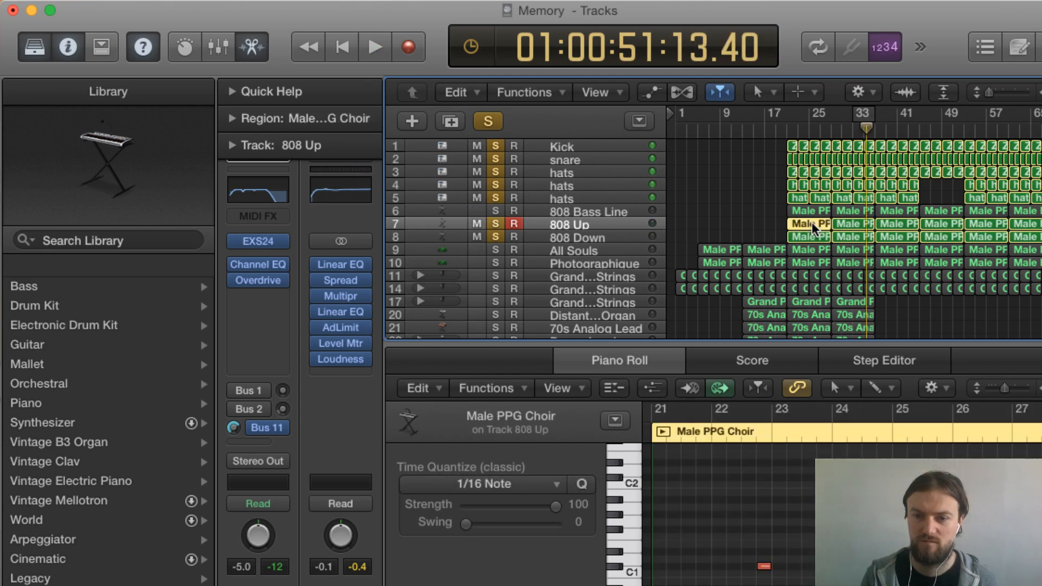
left_click(786, 129)
key("space")
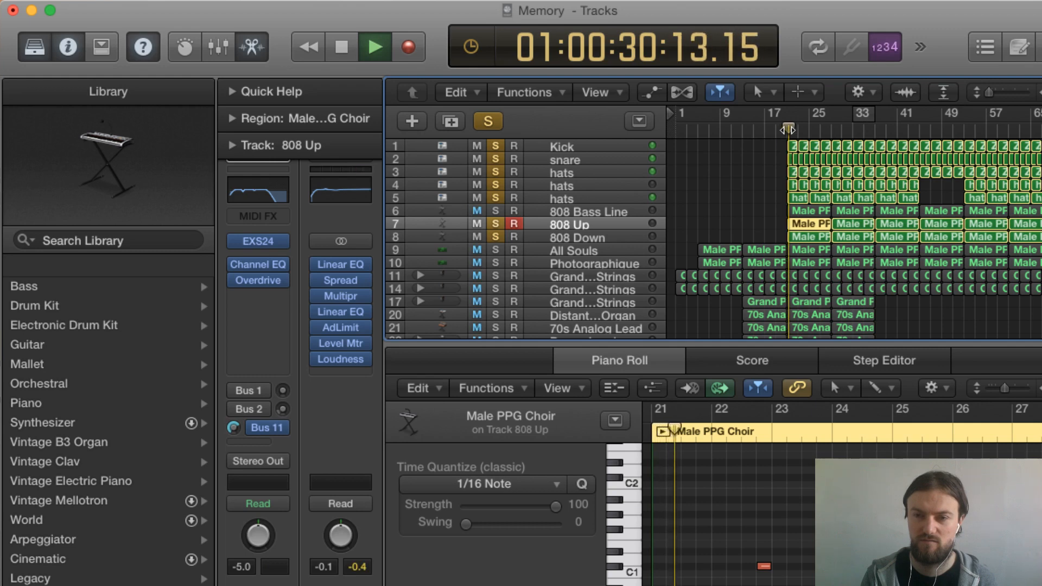
left_click(494, 210)
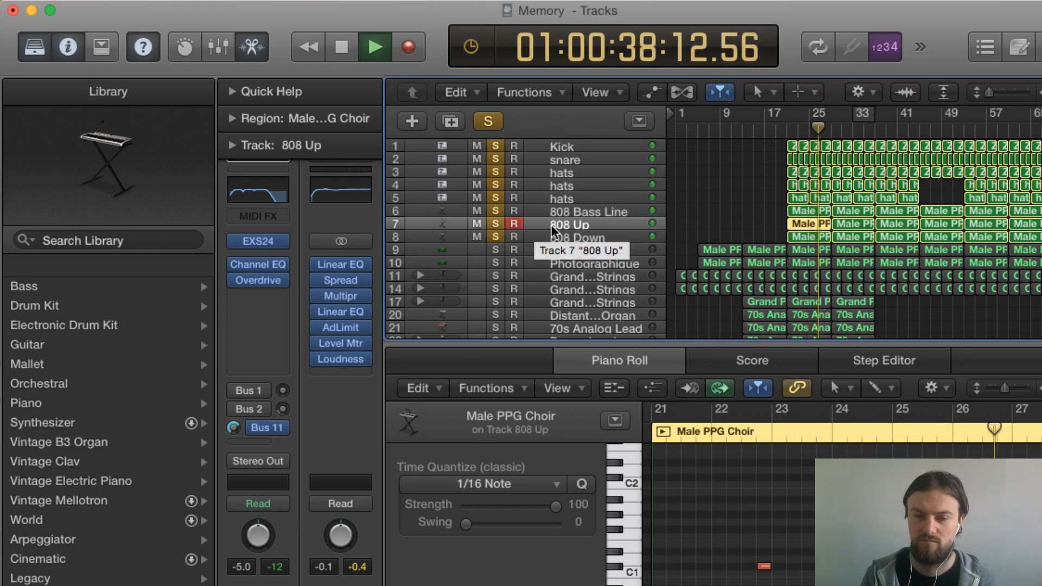
left_click(559, 234)
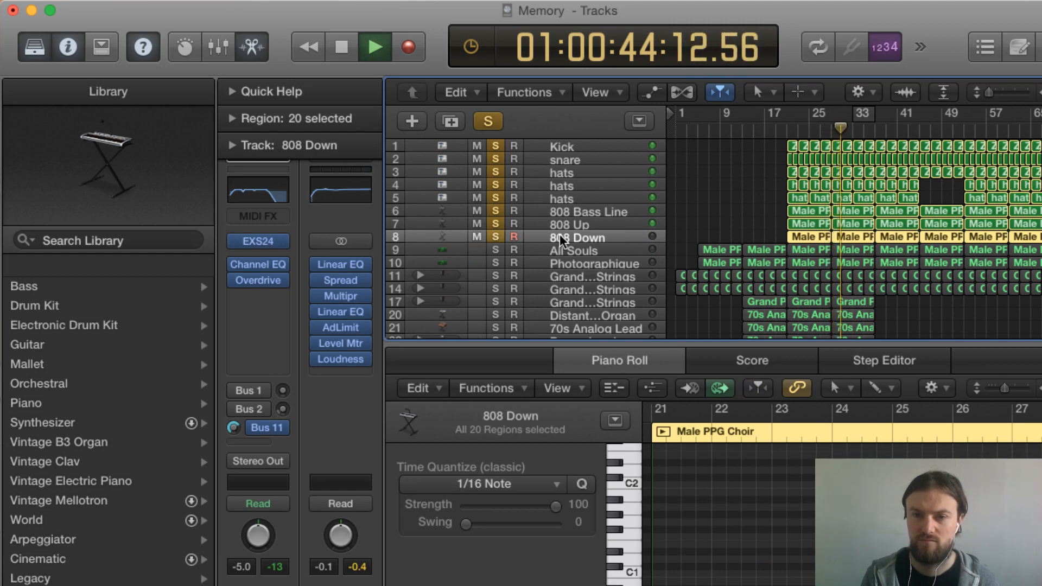
key("space")
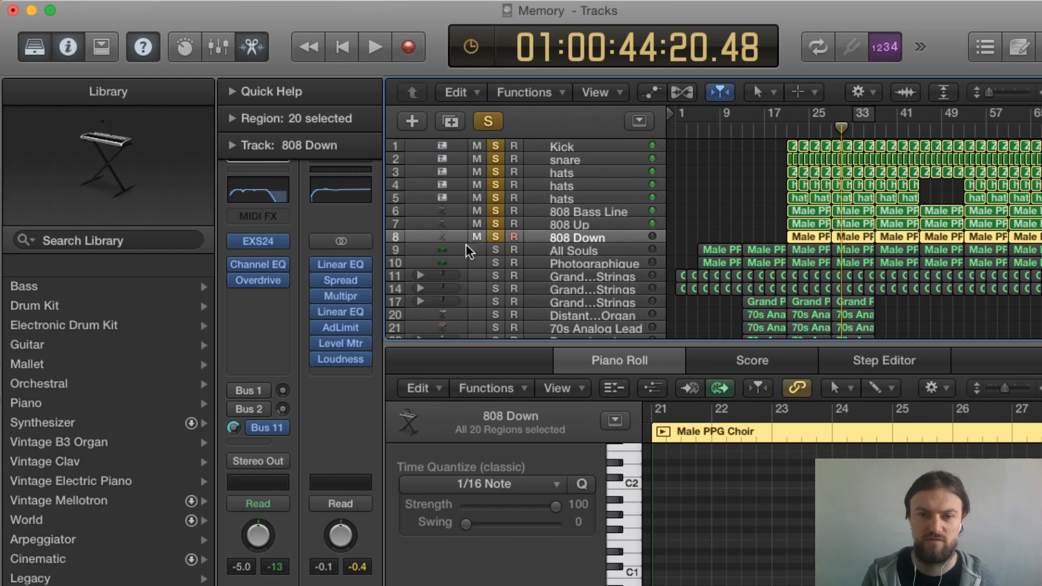
- Clear all track solos and return the playhead to bar 21
left_click(488, 120)
left_click(785, 128)
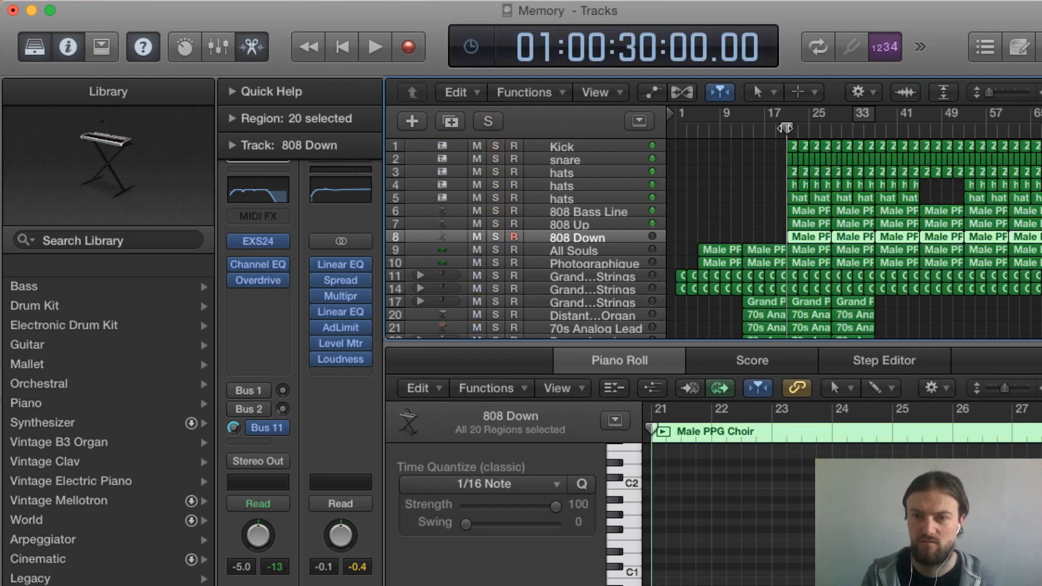
- Play the full mix from bar 21 for a few bars, and briefly view the channel strips in the mixer
key("space")
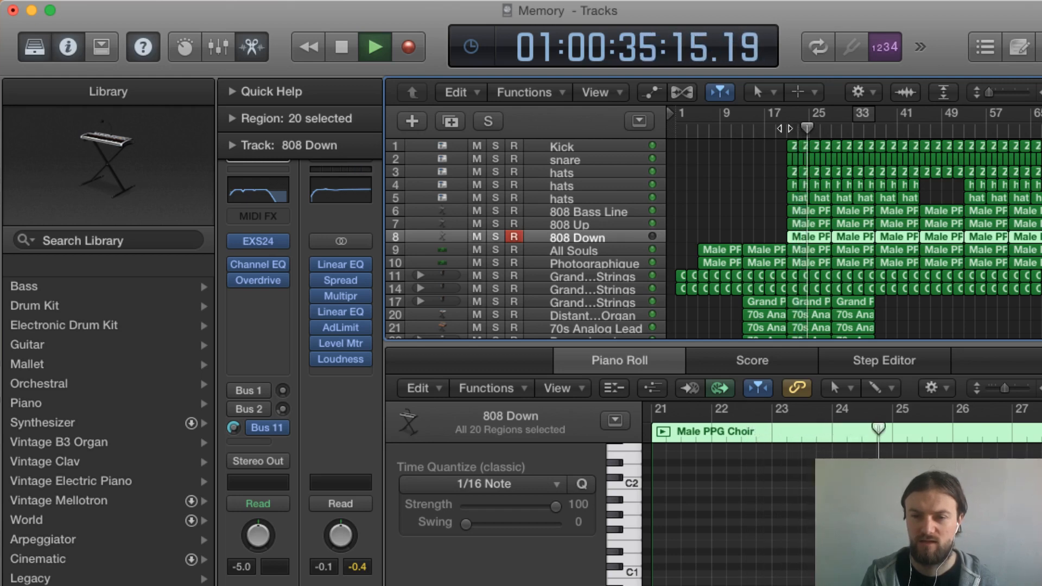
key("space")
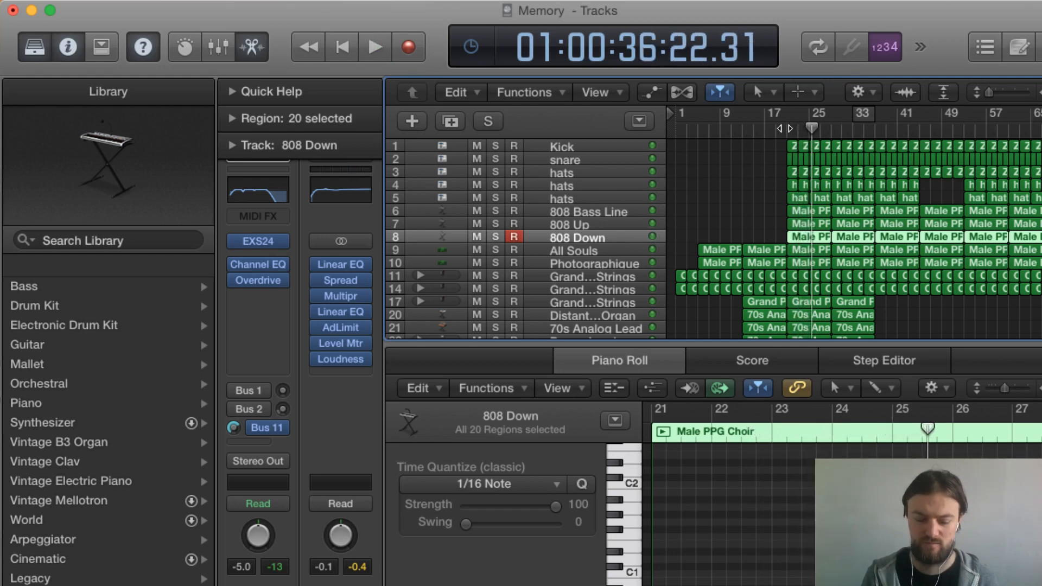
key("x")
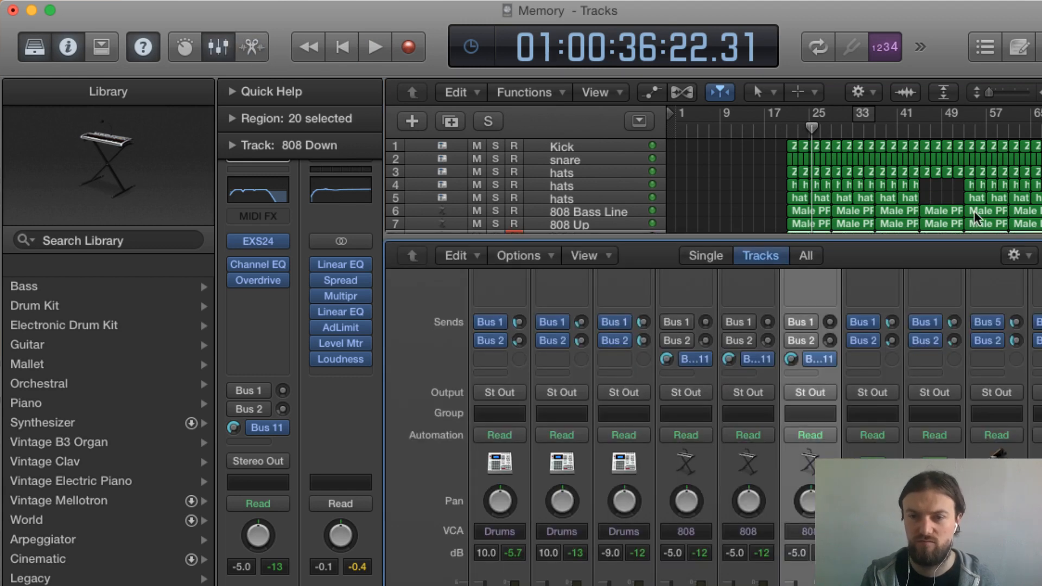
key("x")
- Start playback at 01:02:18:00.00, where the 808 Bass Line and 808 Up regions drop out
scroll(962, 312, "right", 15)
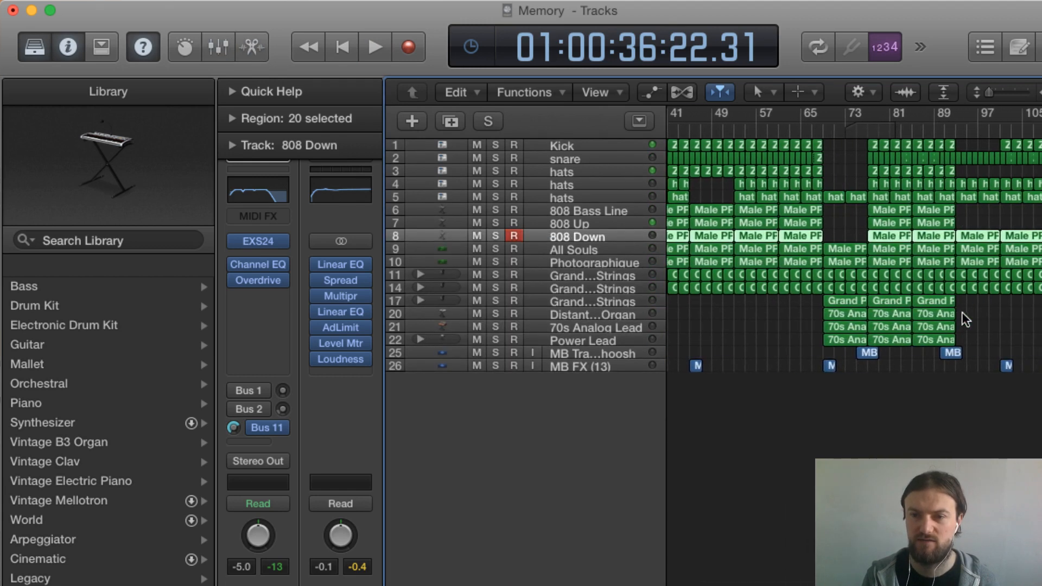
left_click(824, 130)
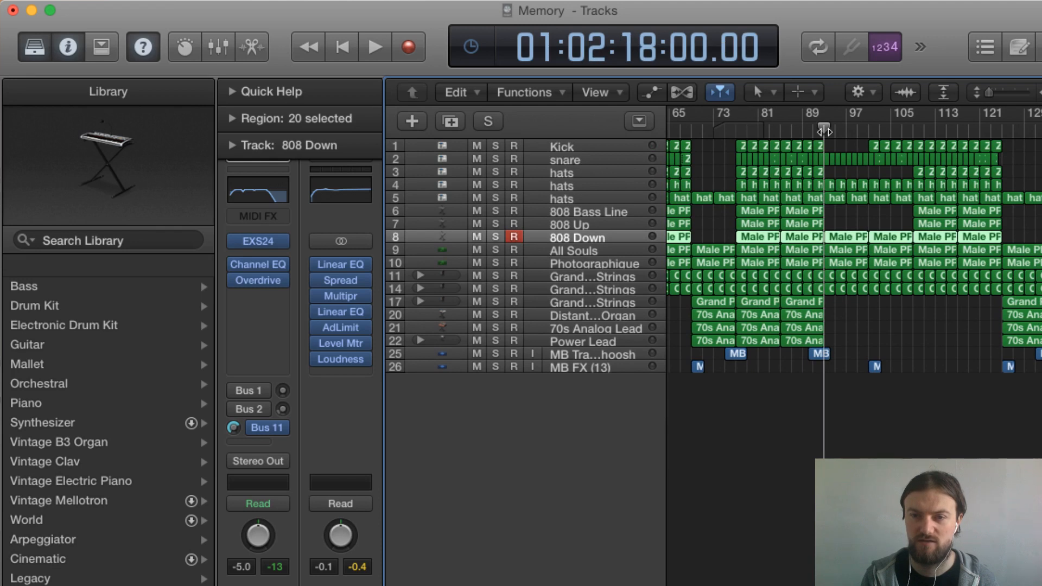
key("space")
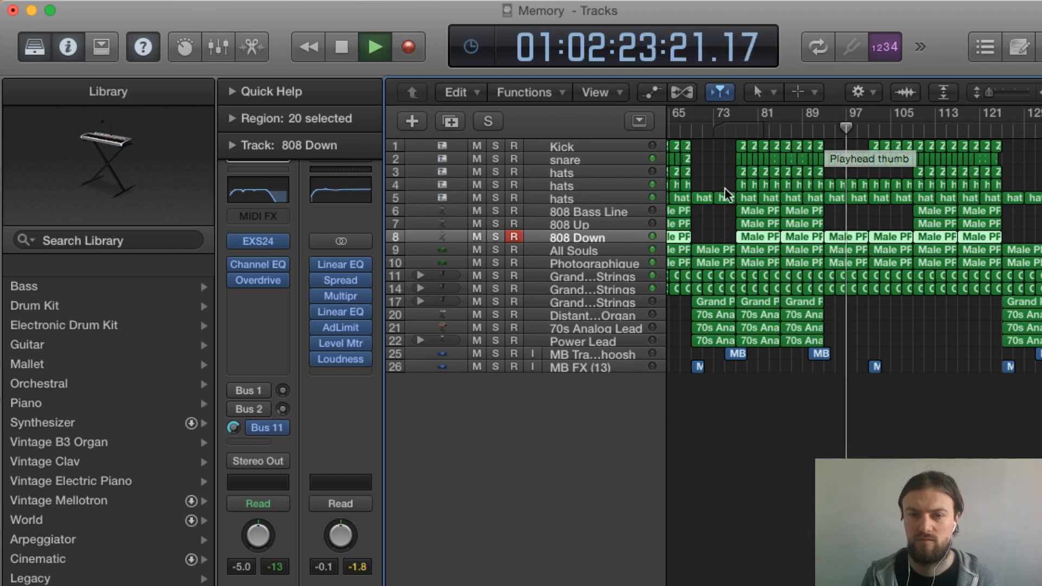
- During playback, raise the lower Pitcher slider to its maximum in the 808 Down track's EXS24, and close the instrument
left_click(621, 244)
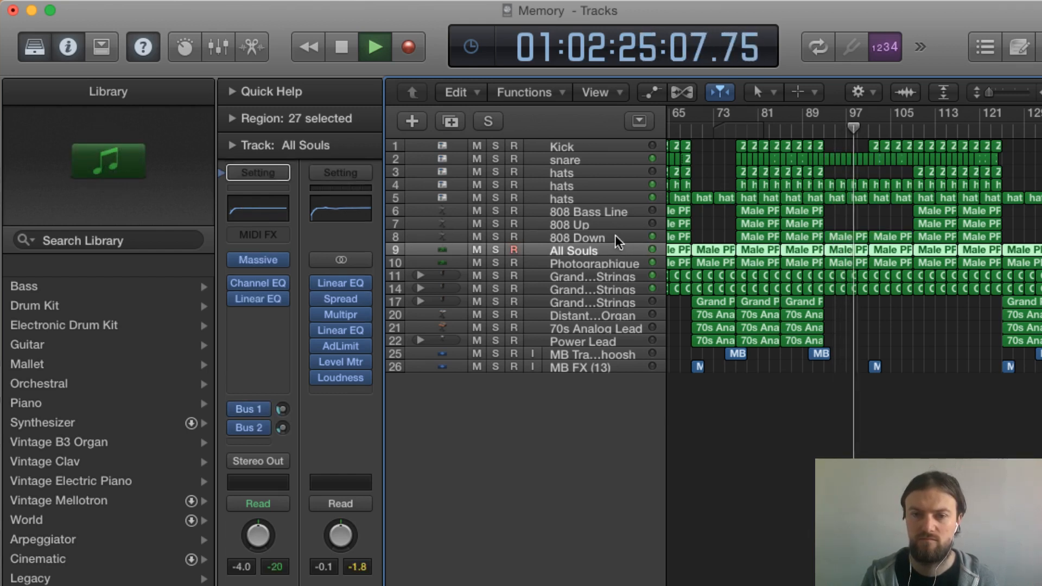
double_click(615, 235)
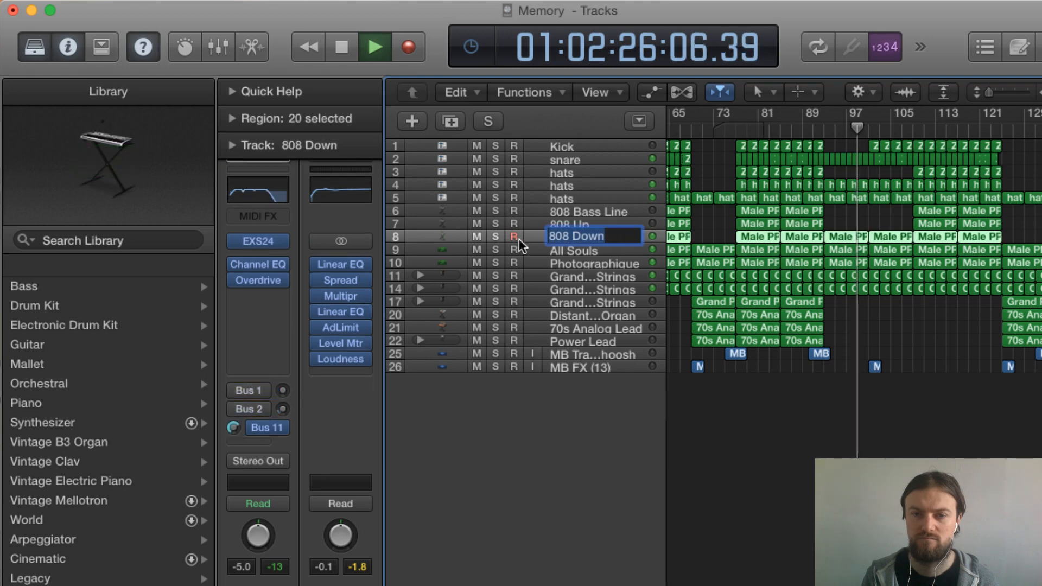
left_click(268, 245)
left_click_drag(92, 82, 704, 155)
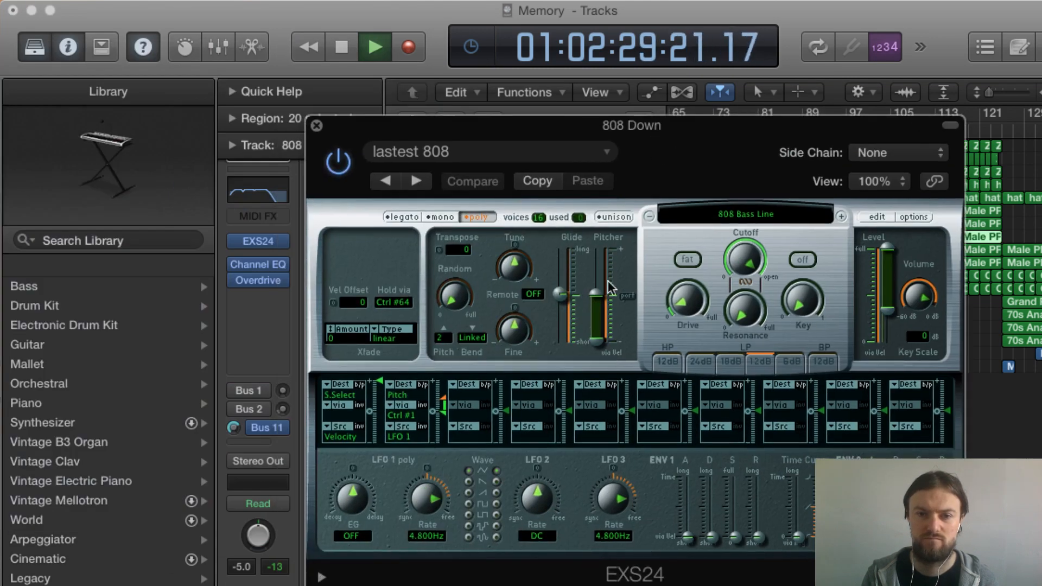
left_click_drag(600, 330, 597, 247)
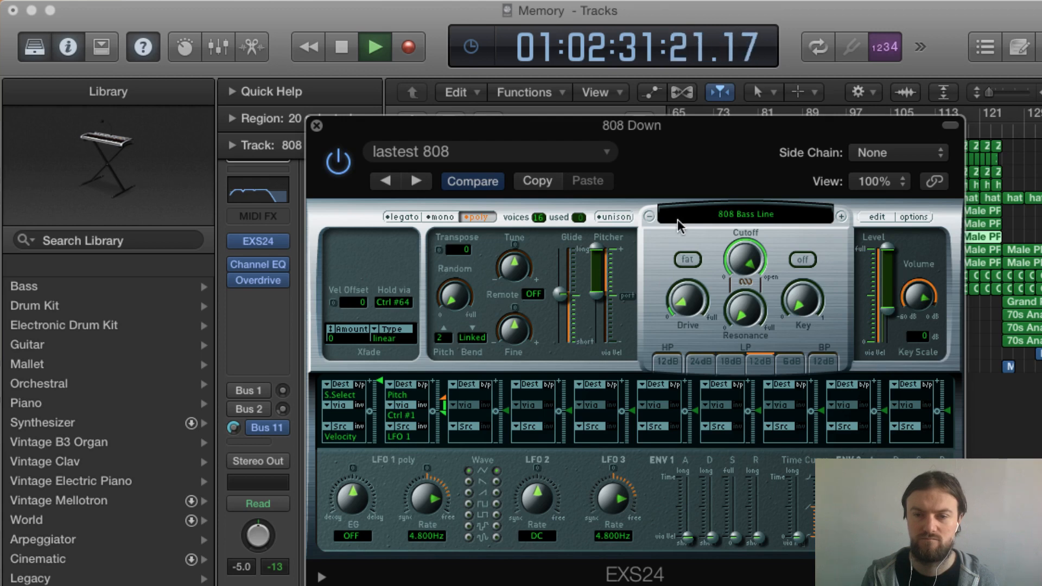
left_click(316, 124)
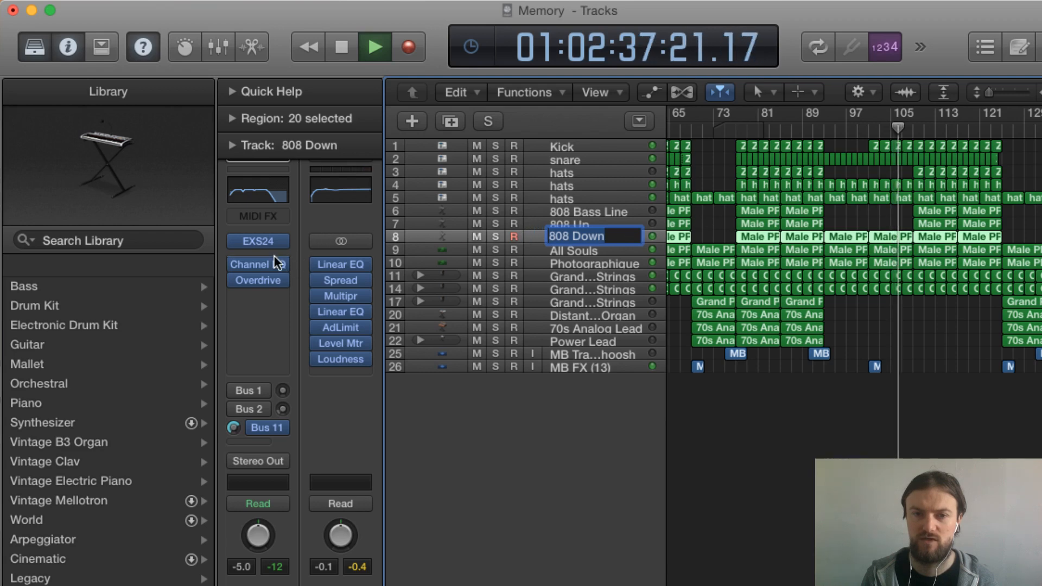
- Set the Pitcher sliders to -1 and -12 in the 808 Down track's EXS24, and close the instrument
key("BackSpace")
left_click(259, 244)
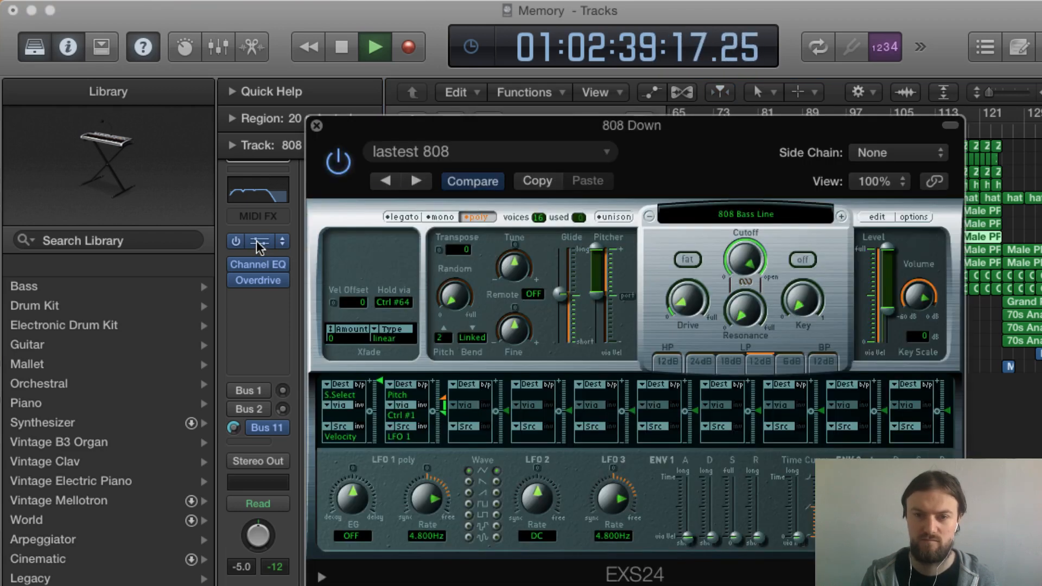
left_click_drag(598, 284, 603, 366)
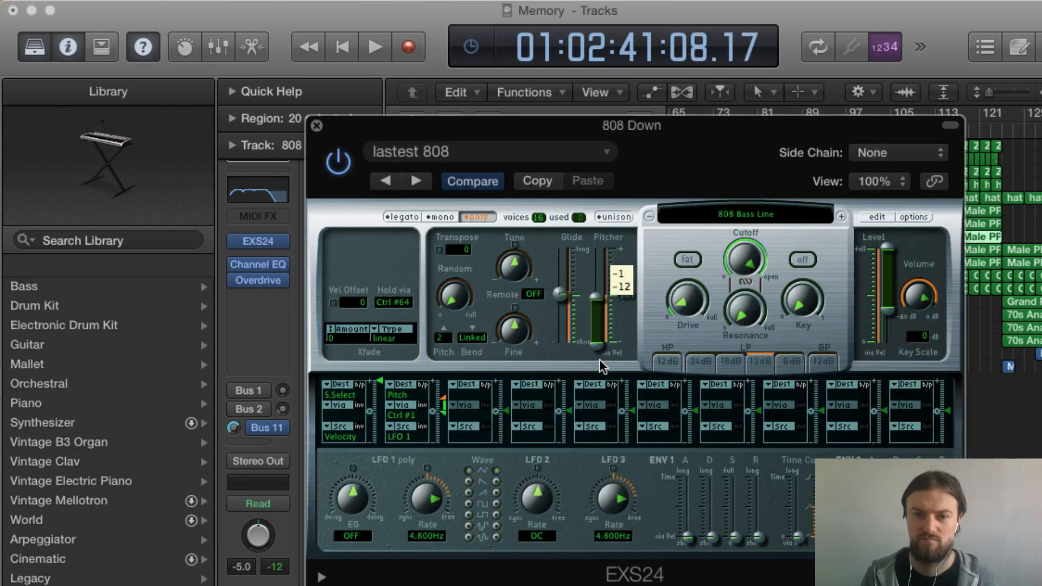
key("space")
left_click(317, 125)
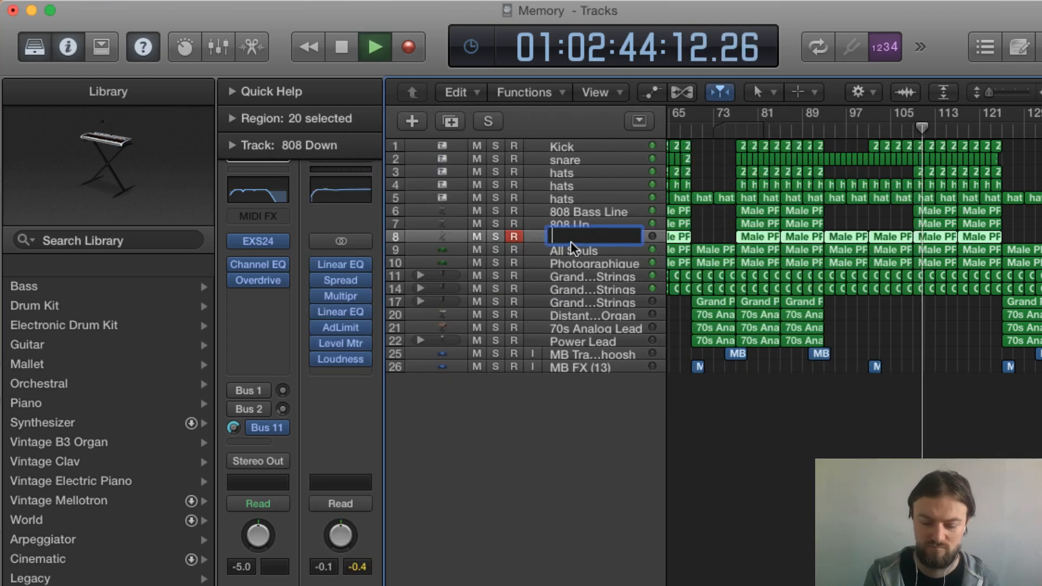
- Rename track 8 as 808 Down, and stop playback
type("808 D")
type("own")
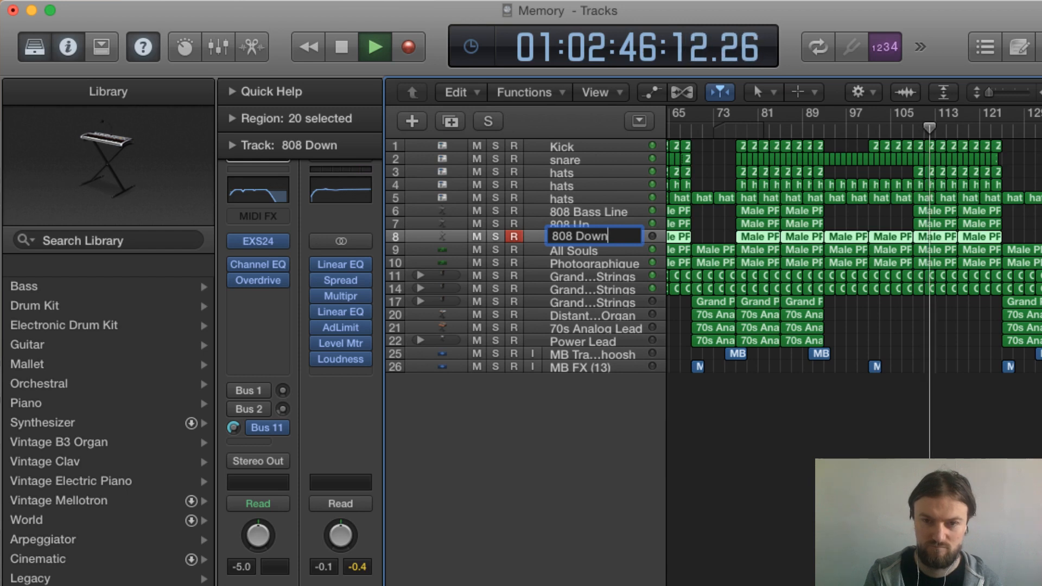
key("Return")
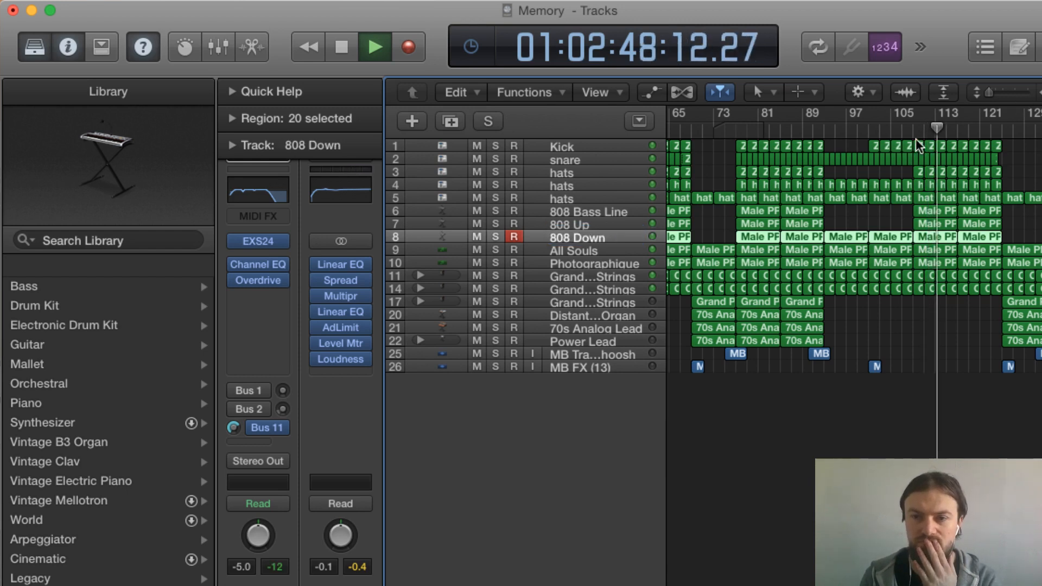
key("space")
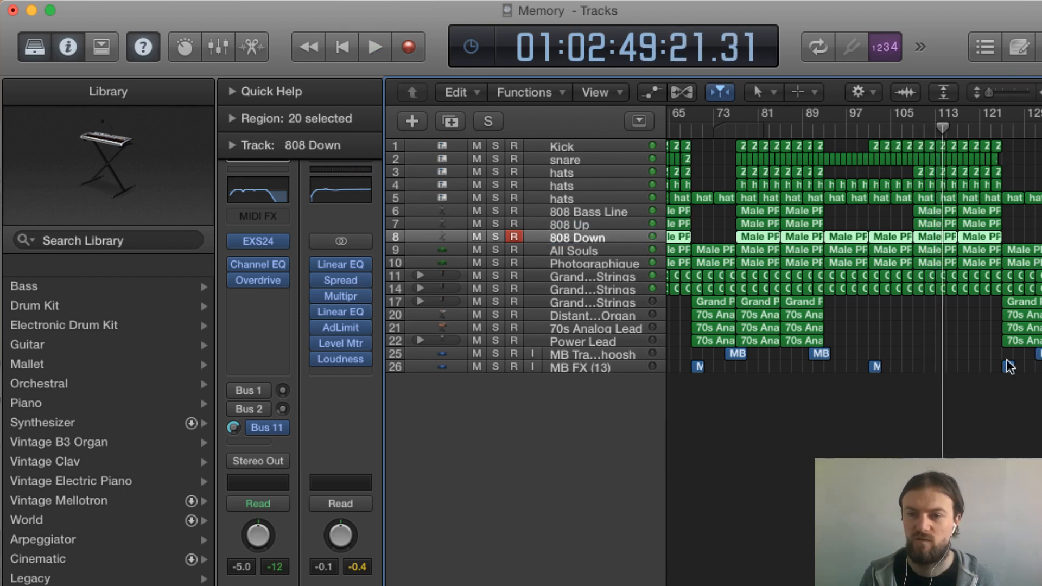
scroll(1008, 362, "right", 10)
scroll(1008, 363, "left", 18)
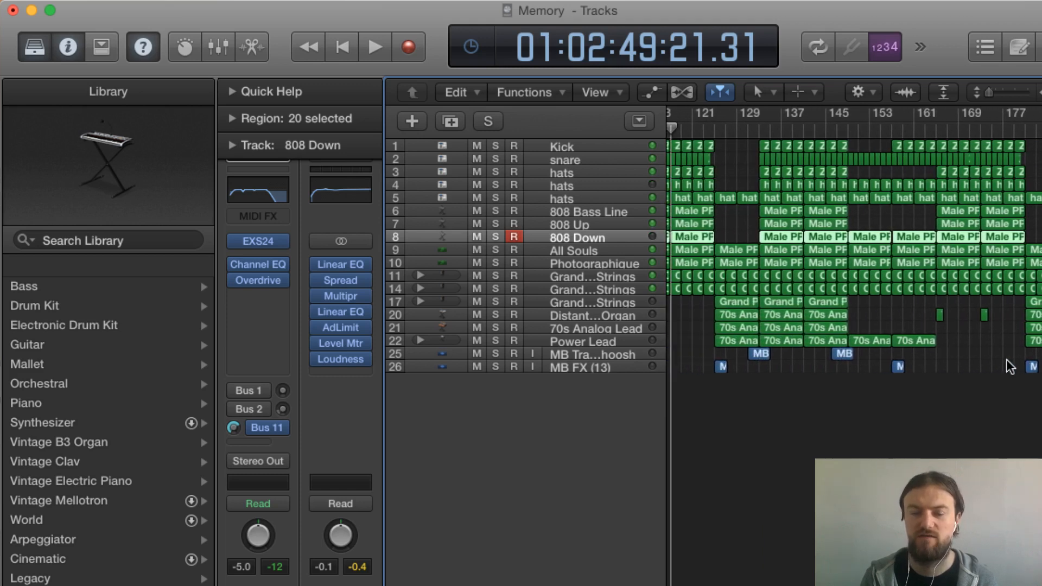